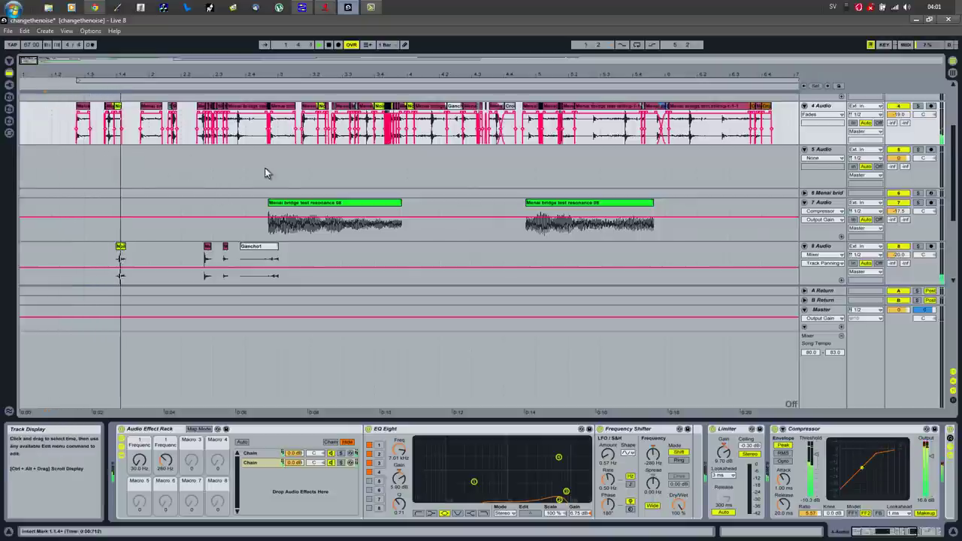
Zoom in on 4 Audio around bar 3.4 and audition the passage starting in the Noisy1 clip
{"action": "scroll", "coordinate": [265, 173], "scroll_direction": "up", "scroll_amount": 5}
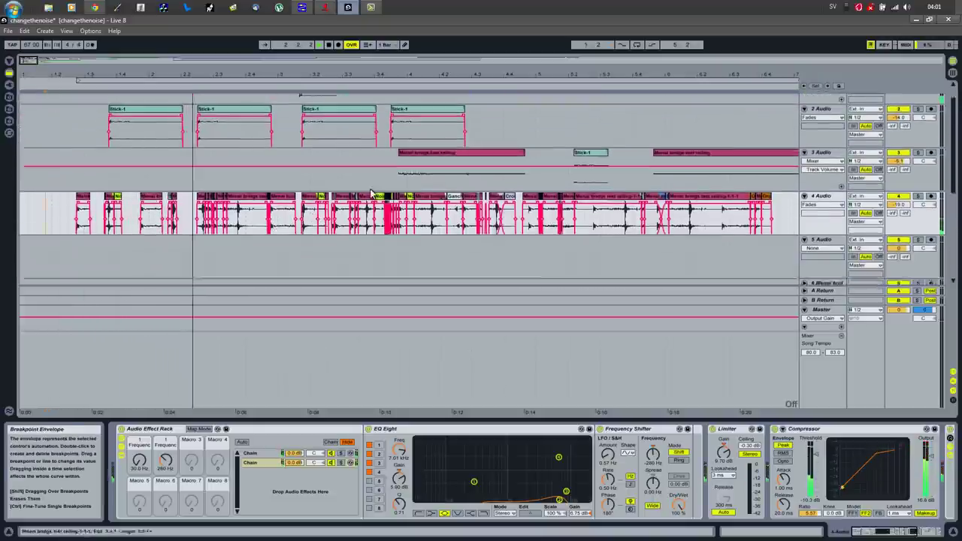
{"action": "scroll", "coordinate": [370, 193], "scroll_direction": "down", "scroll_amount": 3}
{"action": "scroll", "coordinate": [348, 193], "scroll_direction": "up", "scroll_amount": 3}
{"action": "scroll", "coordinate": [349, 193], "scroll_direction": "down", "scroll_amount": 3}
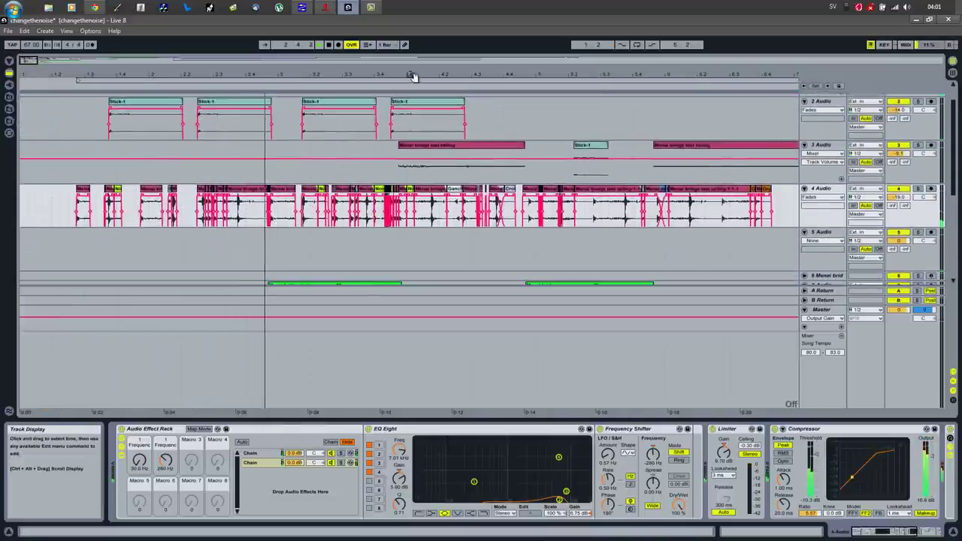
{"action": "left_click_drag", "start_coordinate": [413, 76], "coordinate": [321, 85]}
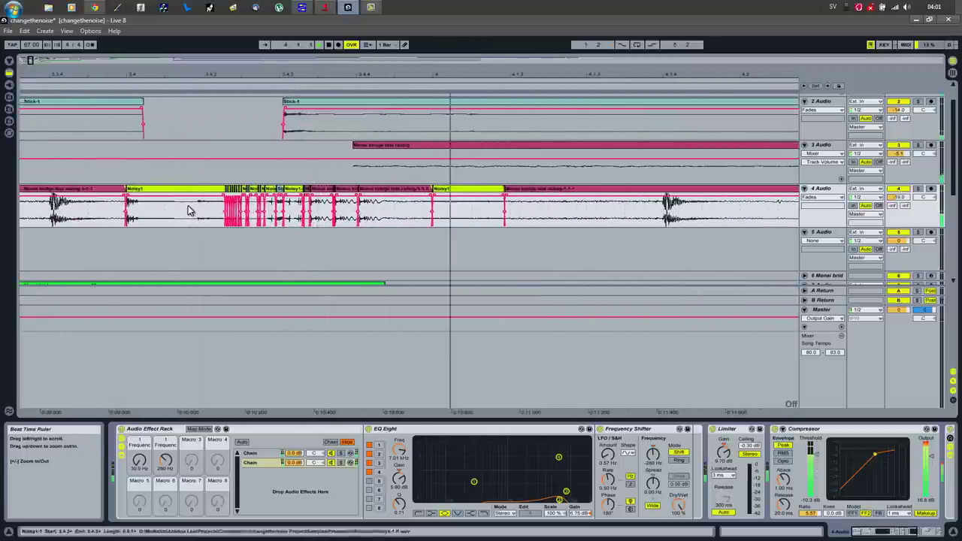
{"action": "left_click", "coordinate": [188, 209]}
{"action": "key", "text": "space"}
{"action": "key", "text": "space"}
{"action": "key", "text": "space"}
{"action": "left_click_drag", "start_coordinate": [248, 73], "coordinate": [187, 215]}
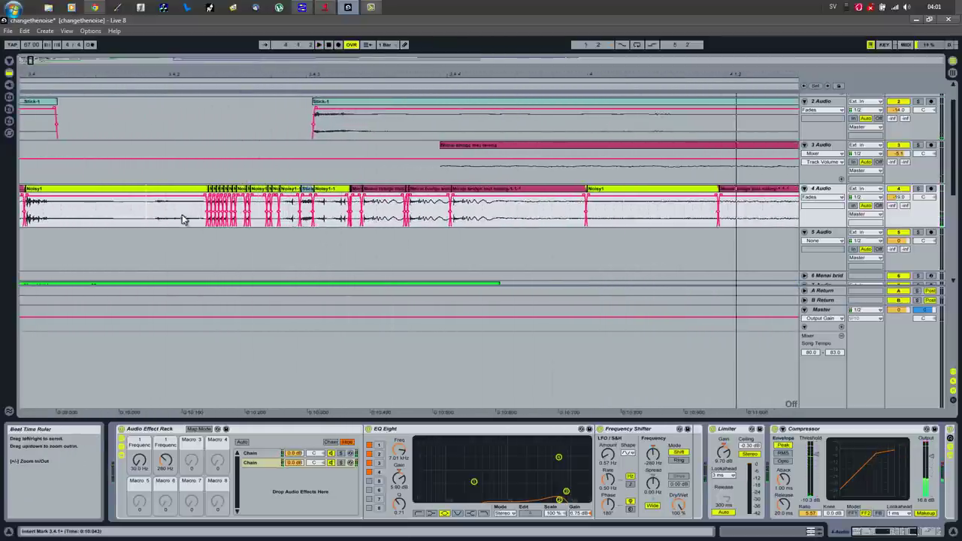
Audition the Menai bridge clips before 3.4.4 on 4 Audio, then duplicate a short slice three times in a row
{"action": "left_click", "coordinate": [421, 190]}
{"action": "key", "text": "space"}
{"action": "key", "text": "space"}
{"action": "key", "text": "space"}
{"action": "key", "text": "space"}
{"action": "left_click_drag", "start_coordinate": [418, 220], "coordinate": [487, 205]}
{"action": "key", "text": "ctrl+d"}
{"action": "key", "text": "ctrl+d"}
{"action": "key", "text": "ctrl+d"}
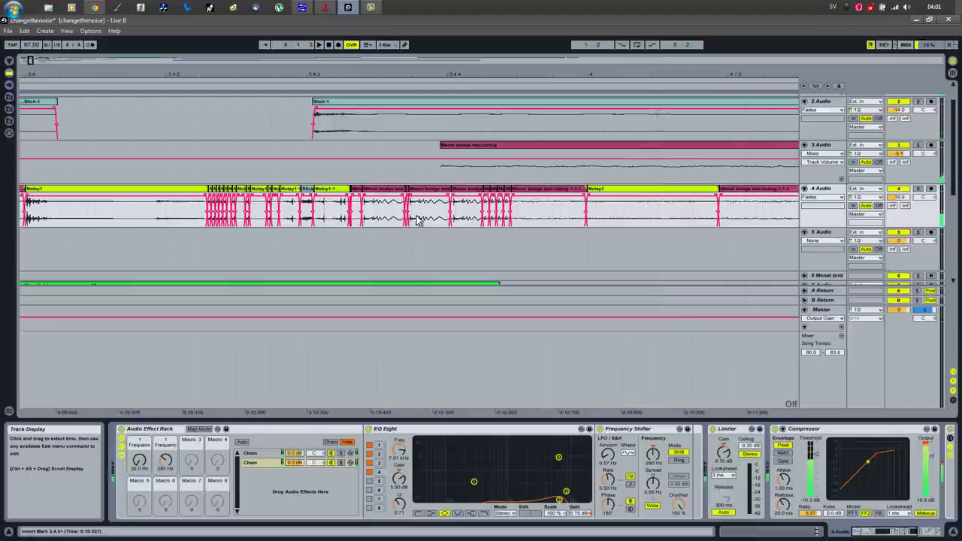
Play back the new stutter and lengthen its last slice over the following Menai bridge clip on 4 Audio
{"action": "key", "text": "space"}
{"action": "key", "text": "space"}
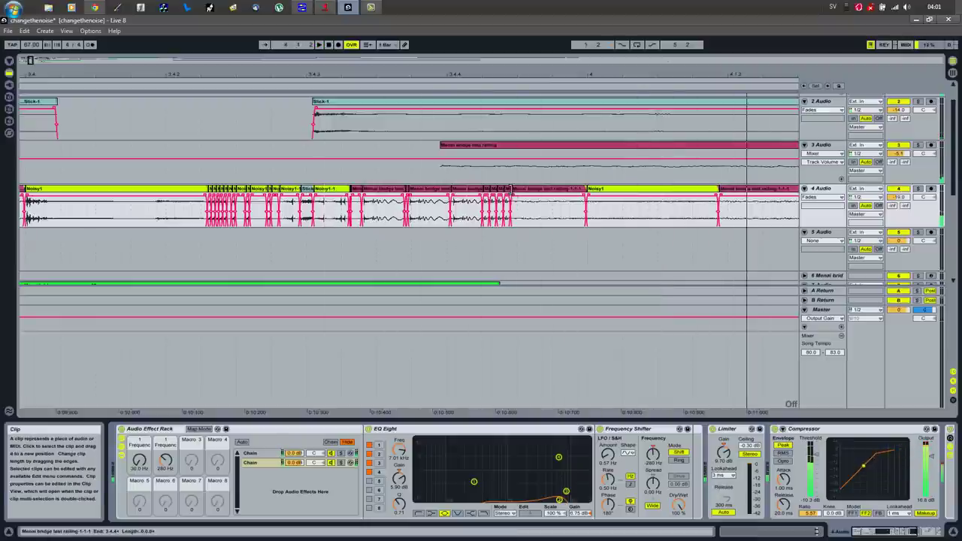
{"action": "key", "text": "space"}
{"action": "left_click_drag", "start_coordinate": [513, 189], "coordinate": [534, 192]}
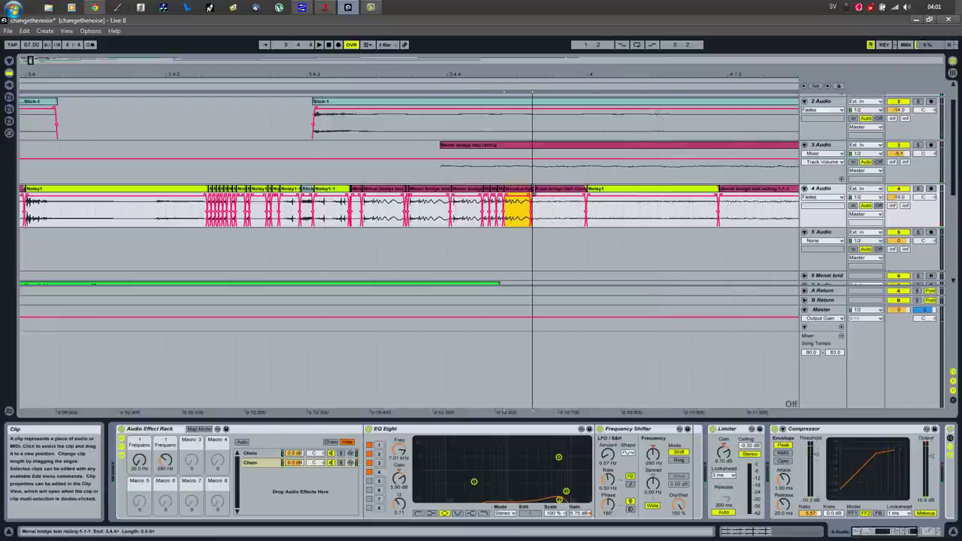
{"action": "left_click", "coordinate": [469, 222]}
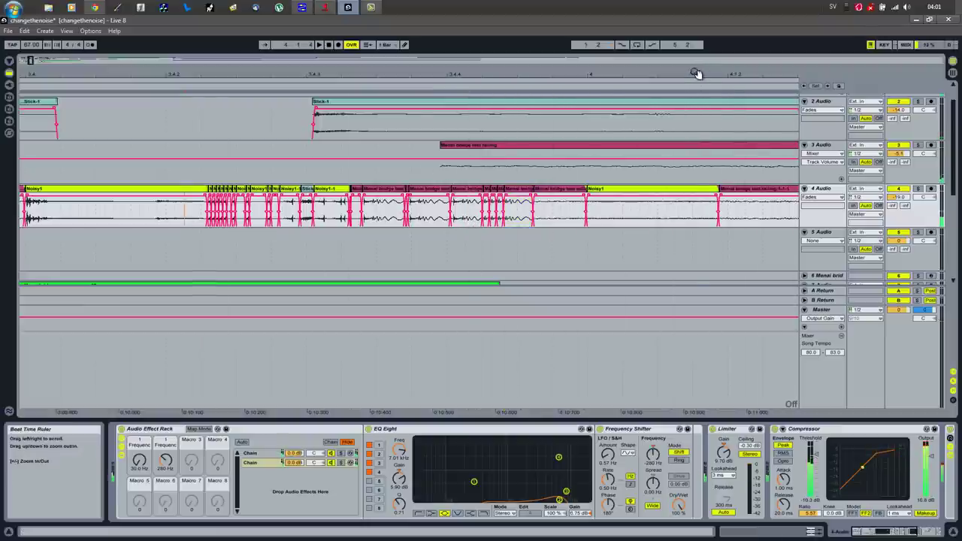
Audition the Menai bridge clip ending near 5.2.1 on 4 Audio, open its clip properties and solo the track
{"action": "left_click_drag", "start_coordinate": [698, 73], "coordinate": [695, 64]}
{"action": "key", "text": "space"}
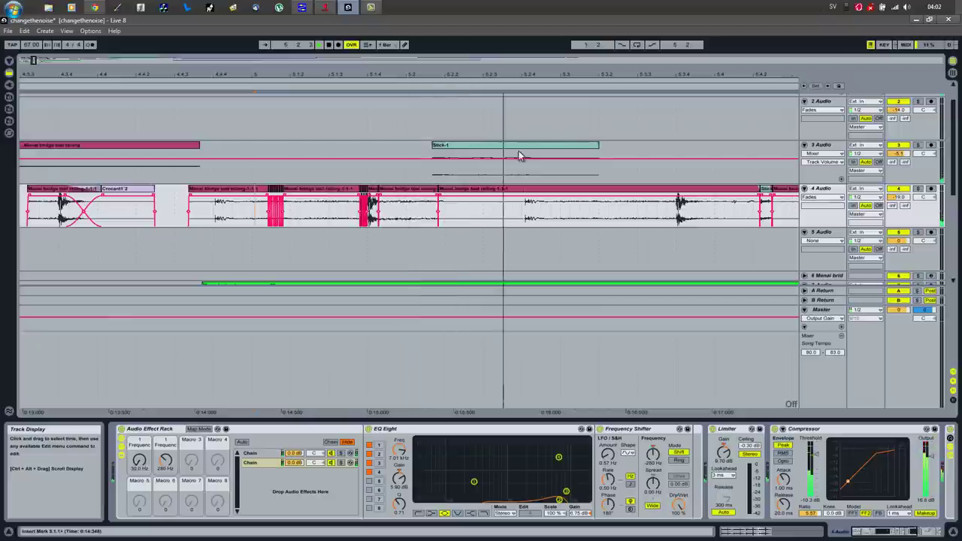
{"action": "left_click", "coordinate": [411, 191]}
{"action": "key", "text": "space"}
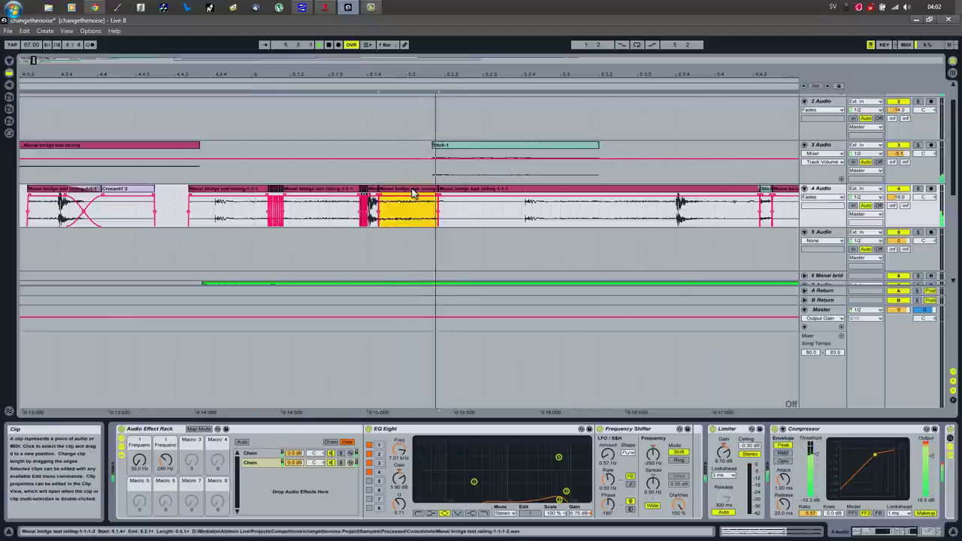
{"action": "key", "text": "space"}
{"action": "key", "text": "space"}
{"action": "double_click", "coordinate": [412, 190]}
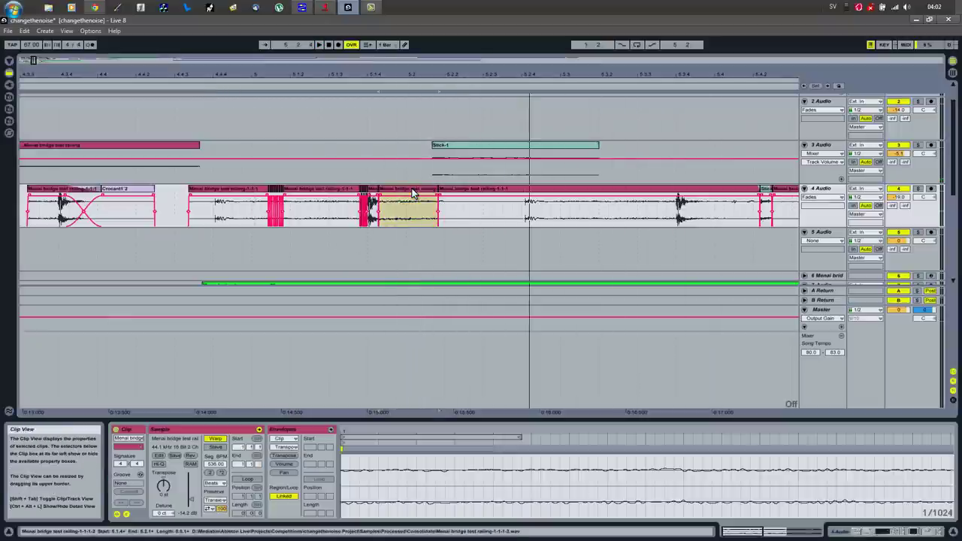
{"action": "key", "text": "space"}
{"action": "left_click", "coordinate": [917, 188]}
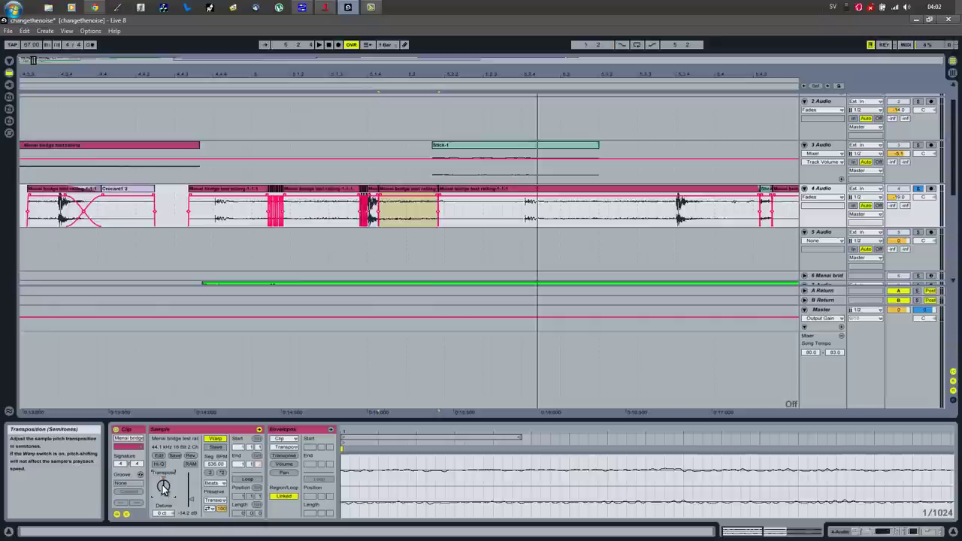
Show the clip's Transposition envelope, bring its zero line into range and audition the soloed clip
{"action": "left_click", "coordinate": [286, 457]}
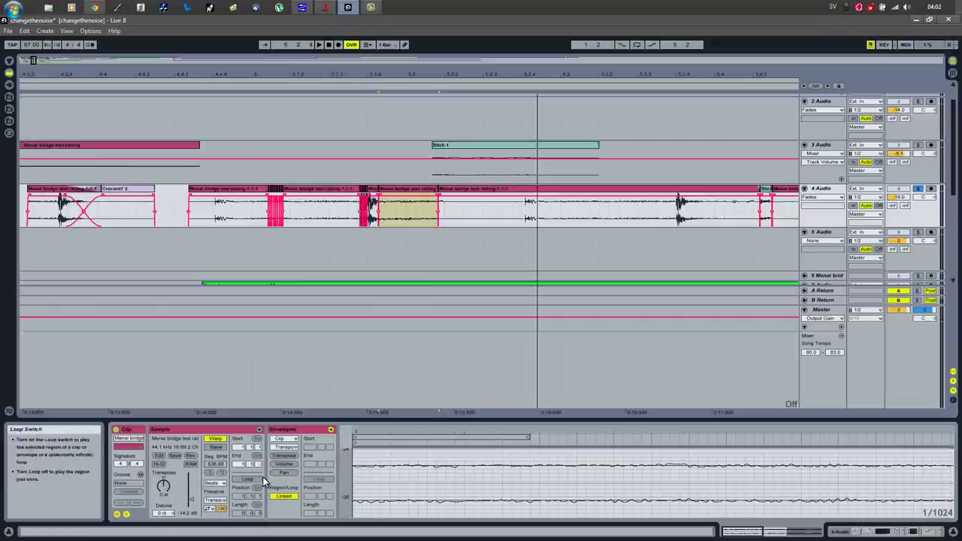
{"action": "left_click", "coordinate": [418, 498]}
{"action": "mouse_move", "coordinate": [347, 502]}
{"action": "left_mouse_down"}
{"action": "mouse_move", "coordinate": [344, 421]}
{"action": "mouse_move", "coordinate": [348, 532]}
{"action": "mouse_move", "coordinate": [345, 517]}
{"action": "left_mouse_up"}
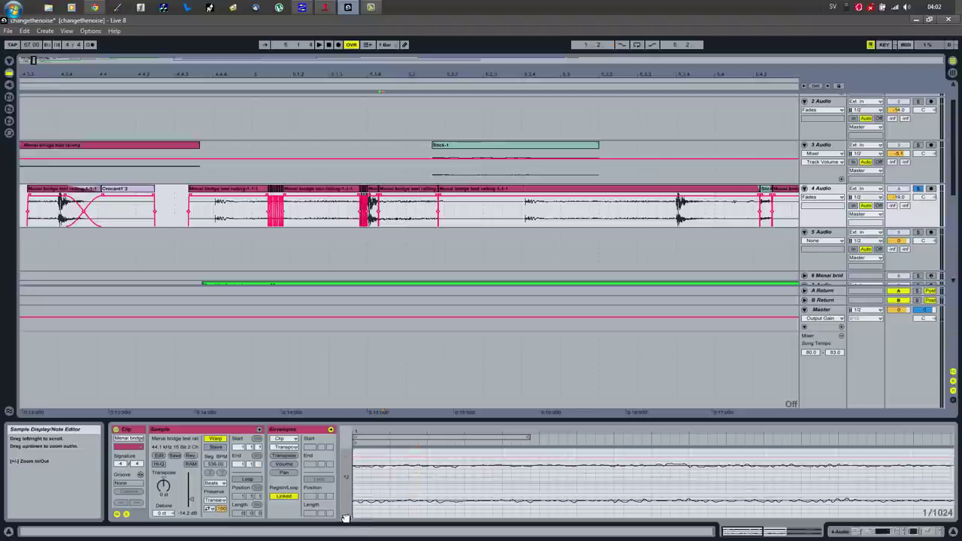
{"action": "left_click_drag", "start_coordinate": [343, 468], "coordinate": [349, 508]}
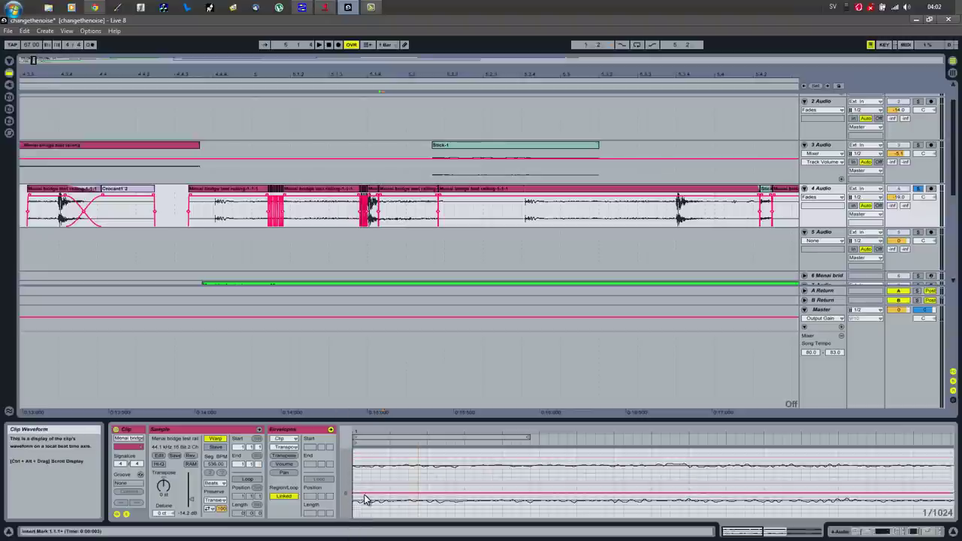
{"action": "key", "text": "space"}
{"action": "key", "text": "space"}
{"action": "key", "text": "space"}
{"action": "key", "text": "space"}
{"action": "key", "text": "space"}
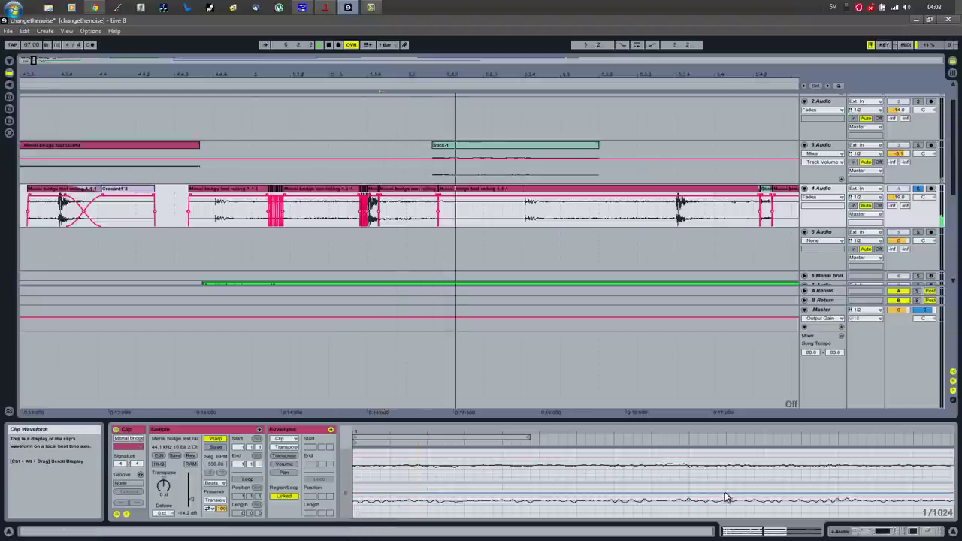
Draw a Transposition envelope with three breakpoints that curves upward toward the end of the clip, and play it back
{"action": "left_click", "coordinate": [715, 494]}
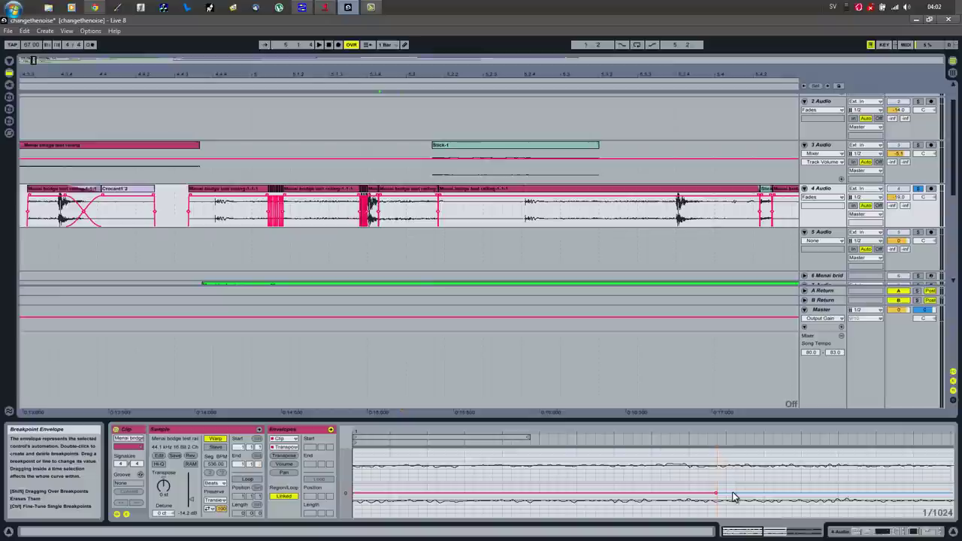
{"action": "double_click", "coordinate": [736, 494]}
{"action": "left_click_drag", "start_coordinate": [735, 494], "coordinate": [931, 459]}
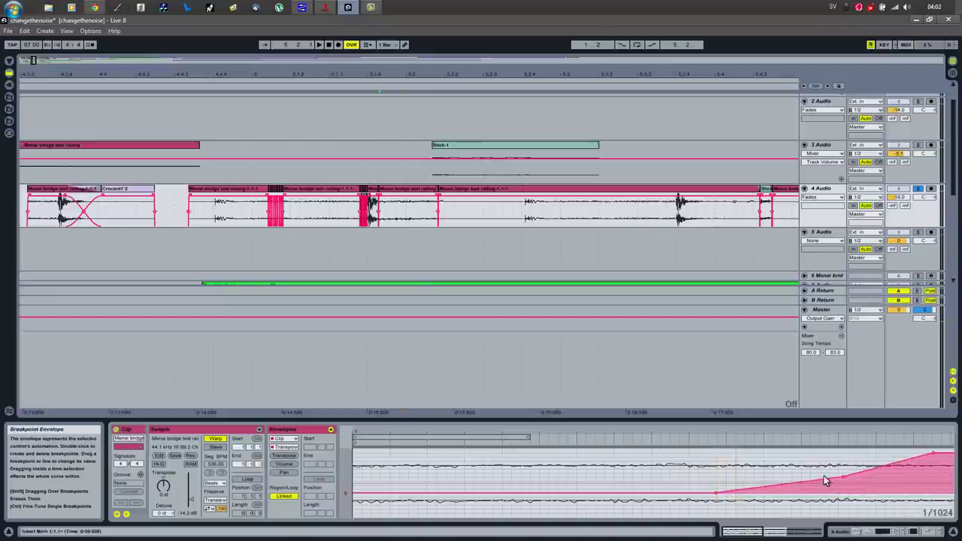
{"action": "left_click_drag", "start_coordinate": [840, 476], "coordinate": [845, 478]}
{"action": "key", "text": "space"}
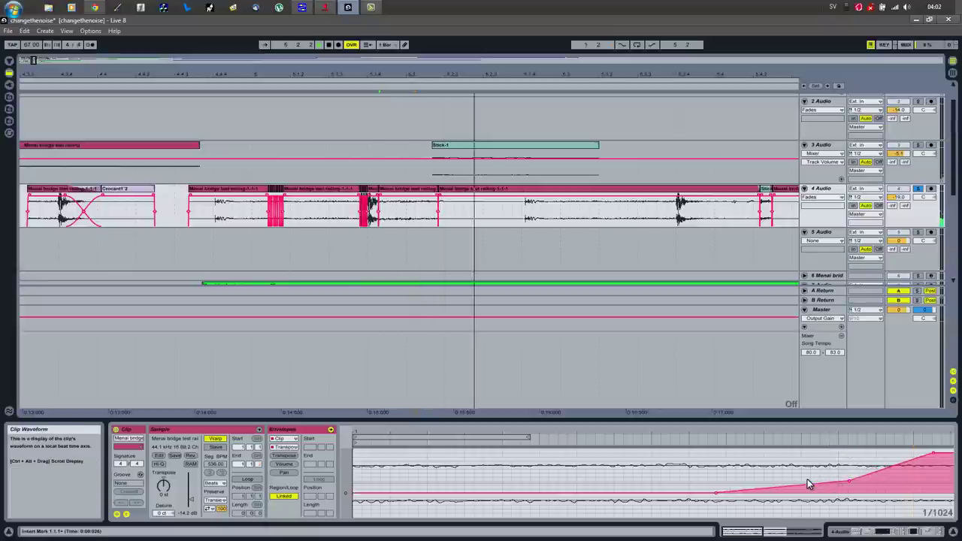
Change the clip's warp mode to Texture and set its Grain Size to 73.37
{"action": "left_click", "coordinate": [214, 483]}
{"action": "left_click", "coordinate": [215, 507]}
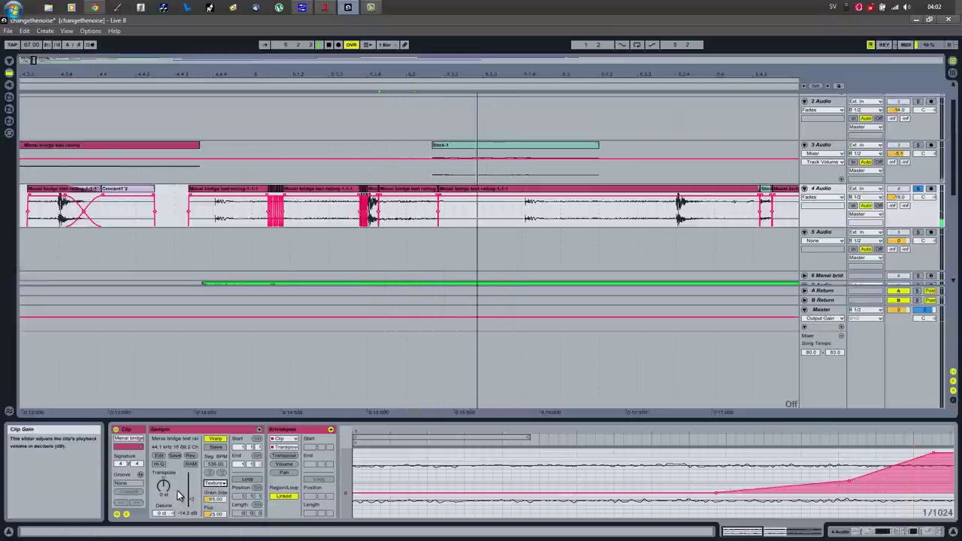
{"action": "left_click_drag", "start_coordinate": [217, 504], "coordinate": [216, 499]}
{"action": "key", "text": "space"}
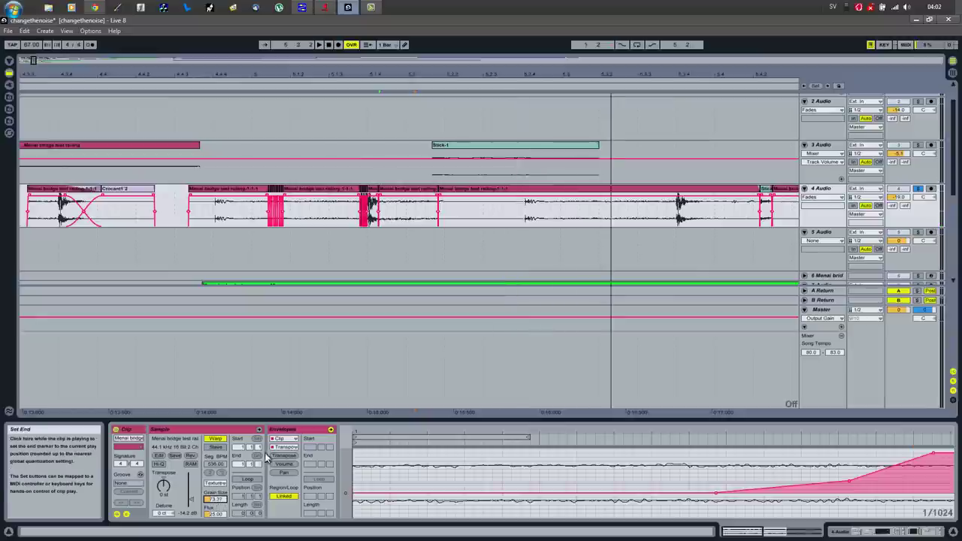
Show the clip's Grain Size envelope, lower the whole line to about one third height and audition it
{"action": "left_click", "coordinate": [285, 447]}
{"action": "left_click", "coordinate": [290, 474]}
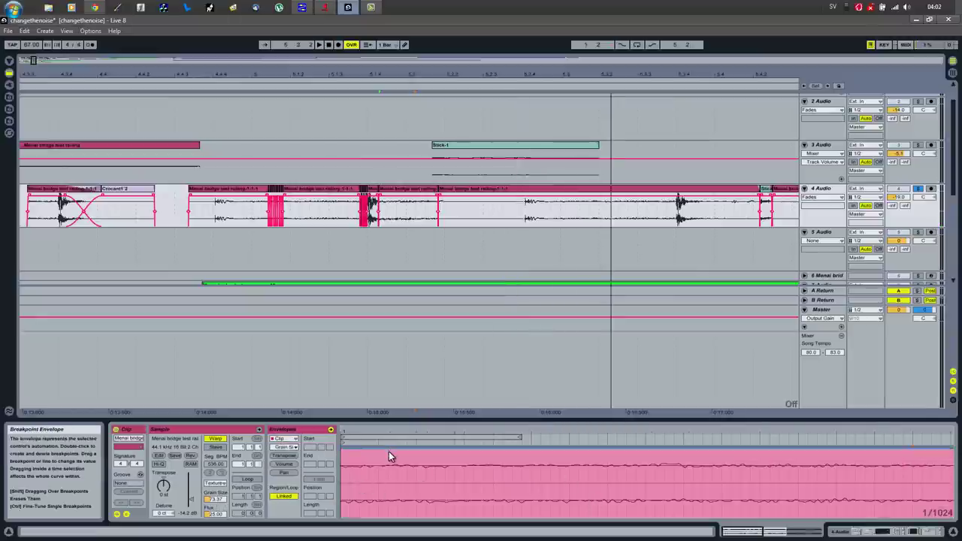
{"action": "left_click_drag", "start_coordinate": [389, 450], "coordinate": [389, 494]}
{"action": "key", "text": "space"}
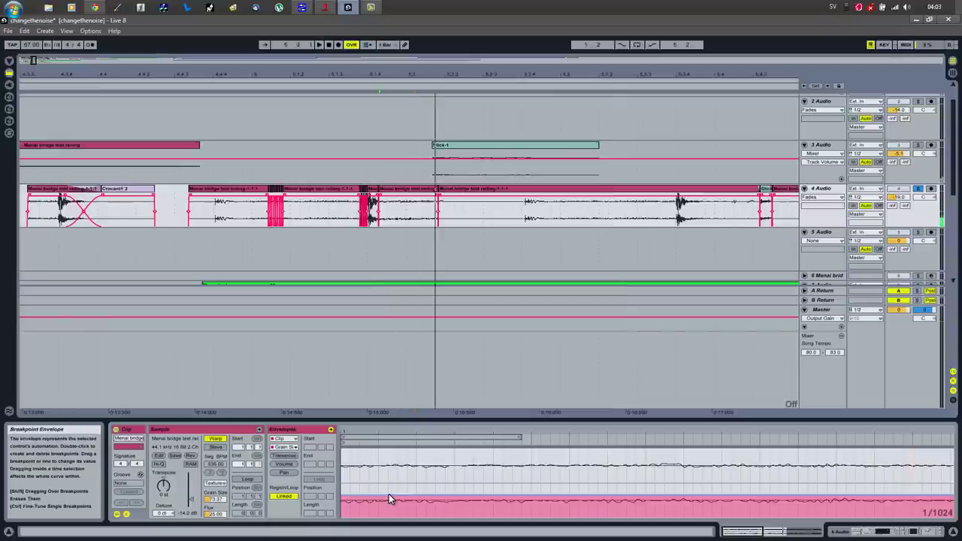
{"action": "key", "text": "space"}
{"action": "key", "text": "space"}
{"action": "key", "text": "space"}
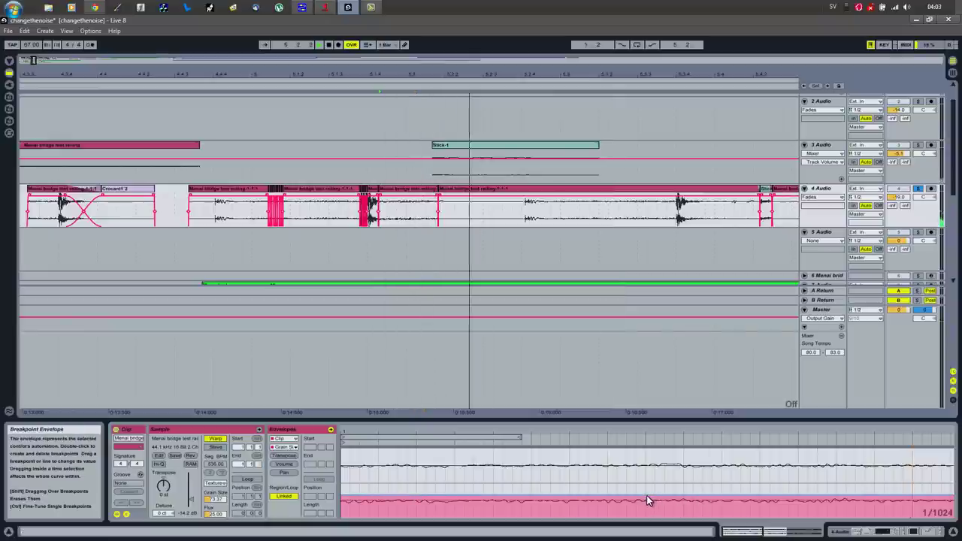
{"action": "key", "text": "space"}
Add breakpoints to the Grain Size envelope so it falls to the minimum at the clip's end, and audition it
{"action": "double_click", "coordinate": [646, 495]}
{"action": "double_click", "coordinate": [804, 495]}
{"action": "left_click_drag", "start_coordinate": [804, 495], "coordinate": [943, 517]}
{"action": "key", "text": "space"}
{"action": "key", "text": "space"}
{"action": "key", "text": "space"}
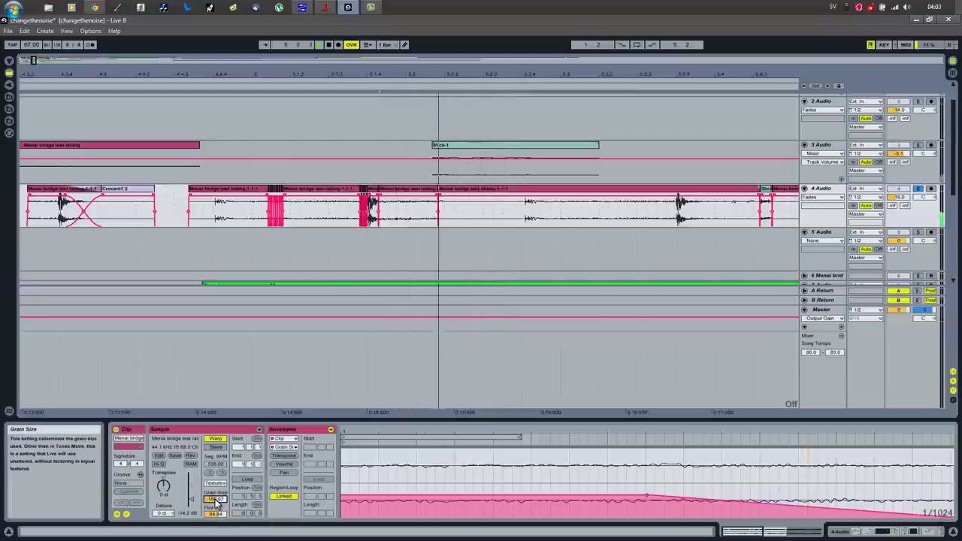
{"action": "key", "text": "space"}
Raise the last Grain Size breakpoint so the envelope climbs toward the clip's end, and audition the result
{"action": "mouse_move", "coordinate": [946, 516]}
{"action": "left_mouse_down"}
{"action": "mouse_move", "coordinate": [945, 480]}
{"action": "mouse_move", "coordinate": [945, 518]}
{"action": "left_mouse_up"}
{"action": "key", "text": "space"}
{"action": "key", "text": "space"}
{"action": "key", "text": "space"}
{"action": "key", "text": "space"}
{"action": "key", "text": "space"}
{"action": "key", "text": "space"}
{"action": "key", "text": "space"}
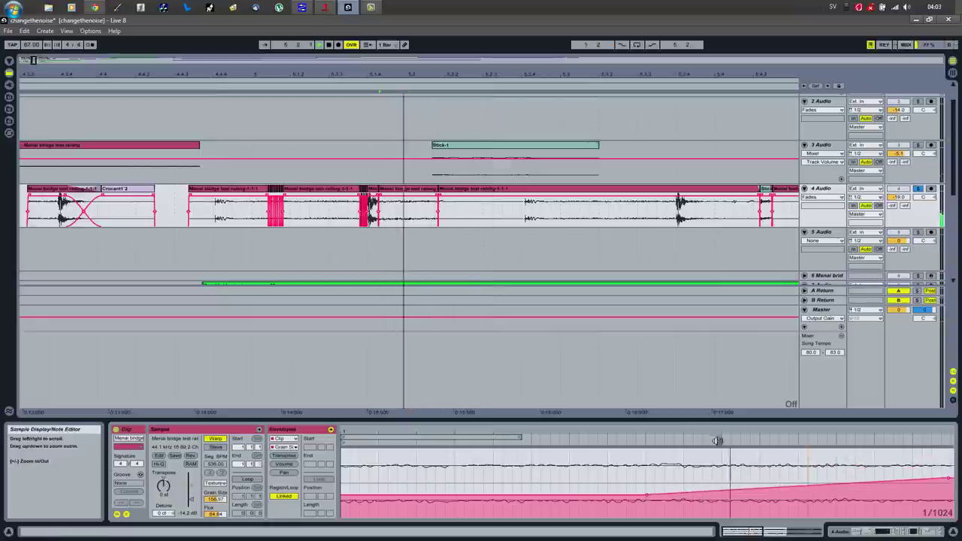
Play the arrangement from before bar 5 and look over the tracks through bar 8
{"action": "left_click", "coordinate": [200, 219]}
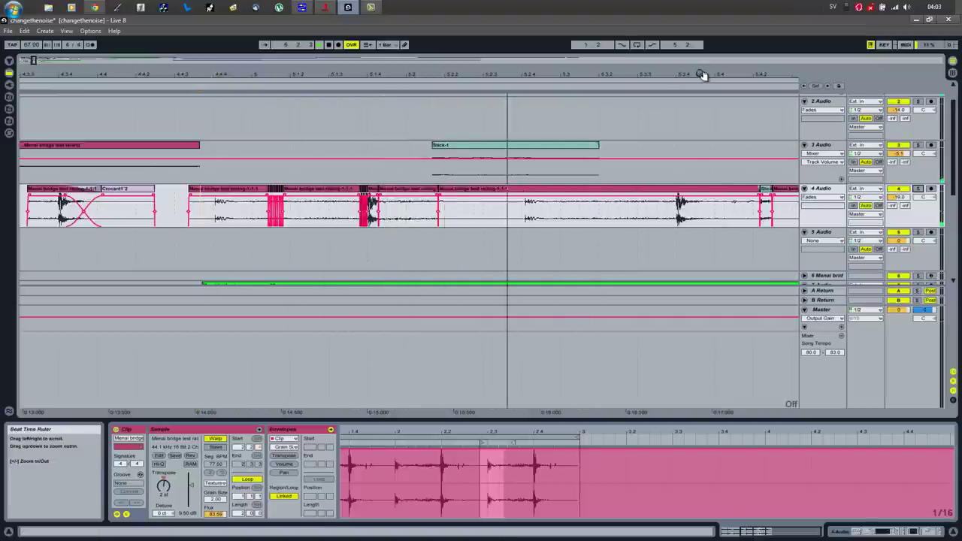
{"action": "left_click_drag", "start_coordinate": [698, 75], "coordinate": [703, 75]}
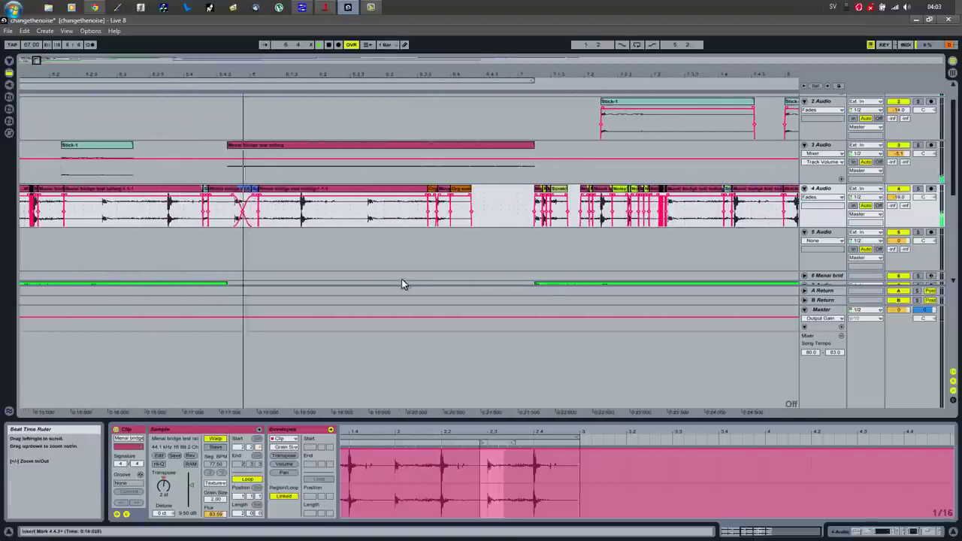
{"action": "scroll", "coordinate": [431, 248], "scroll_direction": "down", "scroll_amount": 3}
{"action": "scroll", "coordinate": [489, 215], "scroll_direction": "up", "scroll_amount": 1}
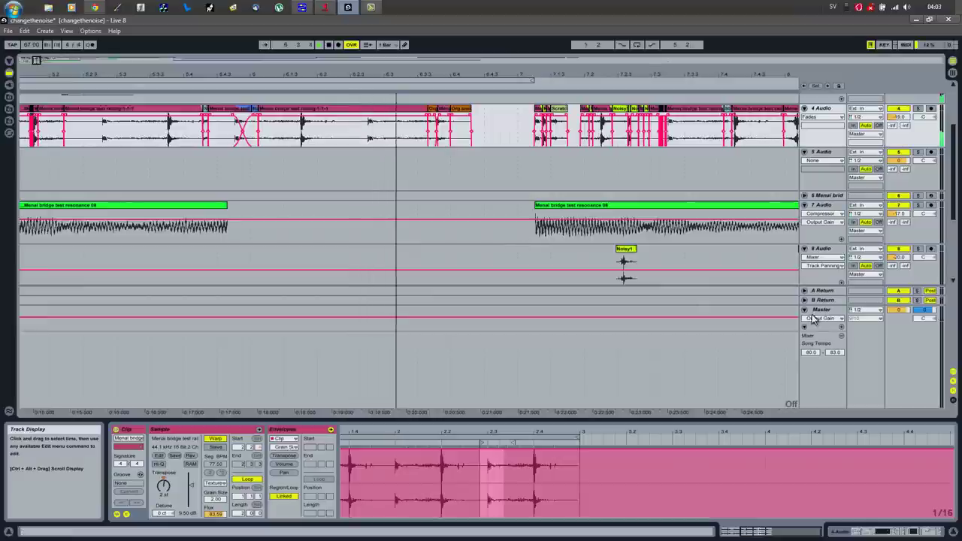
{"action": "scroll", "coordinate": [592, 306], "scroll_direction": "up", "scroll_amount": 1}
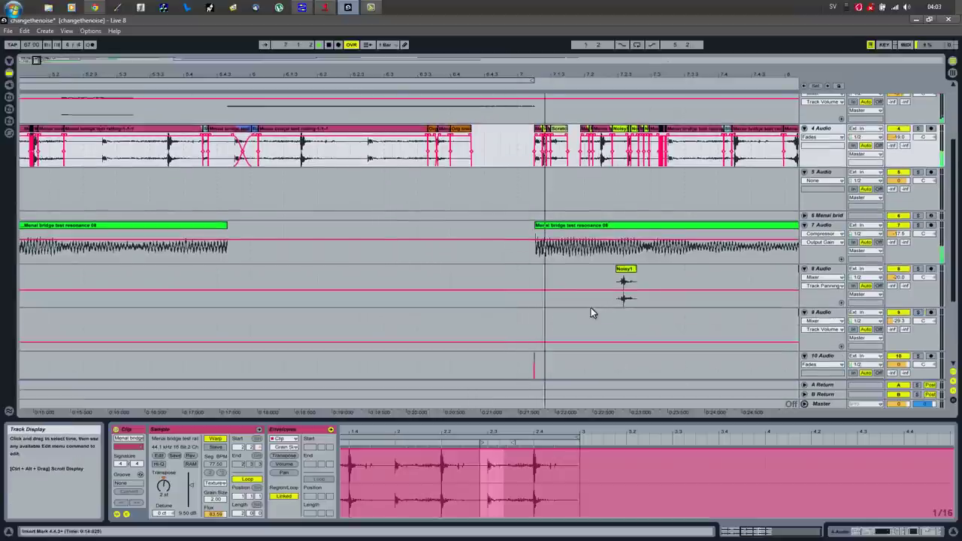
{"action": "scroll", "coordinate": [742, 241], "scroll_direction": "up", "scroll_amount": 2}
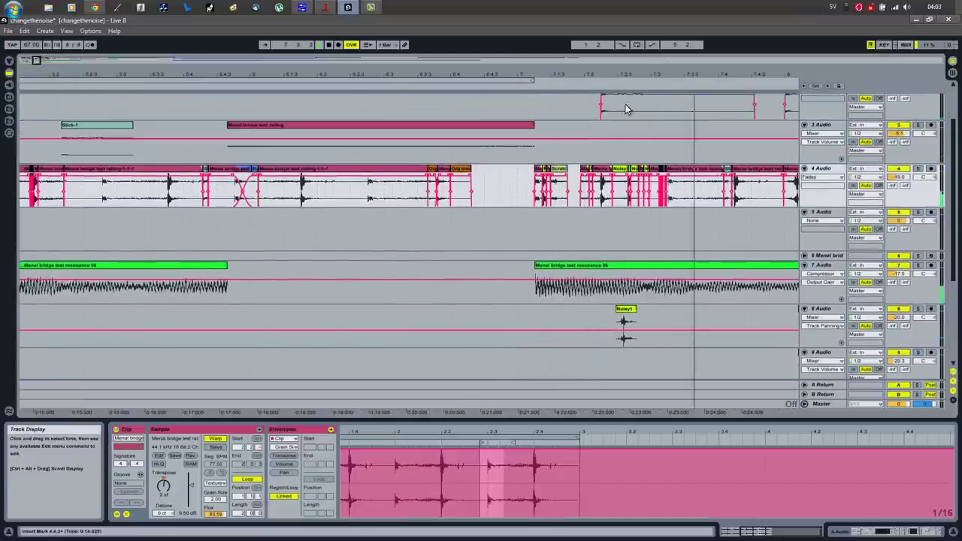
{"action": "left_click_drag", "start_coordinate": [697, 78], "coordinate": [357, 218]}
Select the short Noisy1 clip starting just after 7.2.4 on 4 Audio and audition it in the mix
{"action": "left_click", "coordinate": [319, 197]}
{"action": "left_click", "coordinate": [363, 190]}
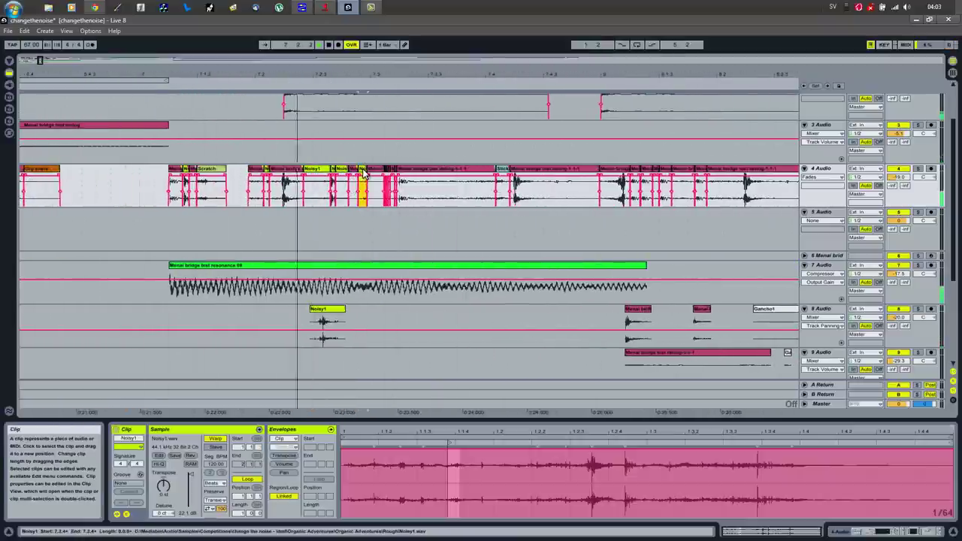
{"action": "key", "text": "space"}
{"action": "key", "text": "space"}
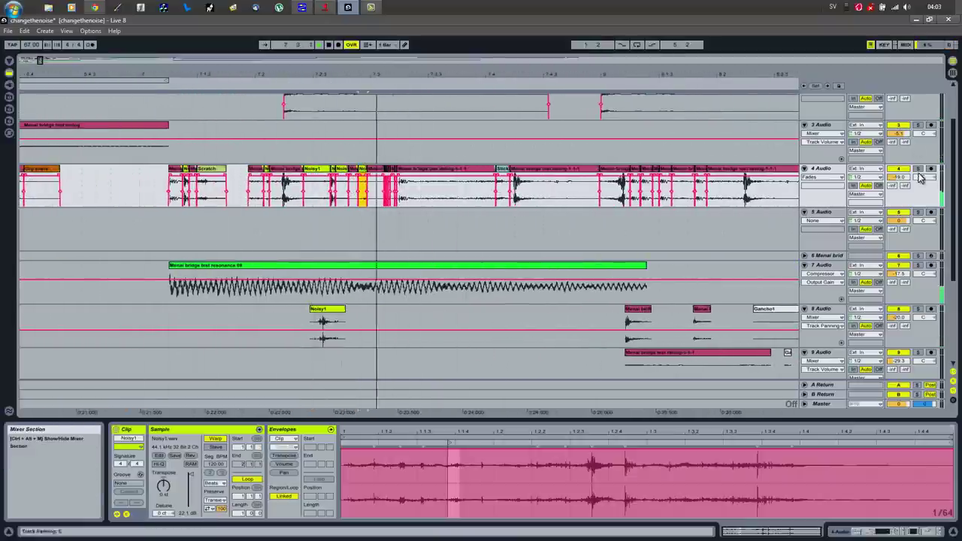
{"action": "key", "text": "space"}
{"action": "key", "text": "space"}
Solo 4 Audio, audition the selected Noisy1 clip on its own and bring up its clip properties
{"action": "left_click", "coordinate": [919, 169]}
{"action": "key", "text": "space"}
{"action": "key", "text": "space"}
{"action": "key", "text": "space"}
{"action": "key", "text": "space"}
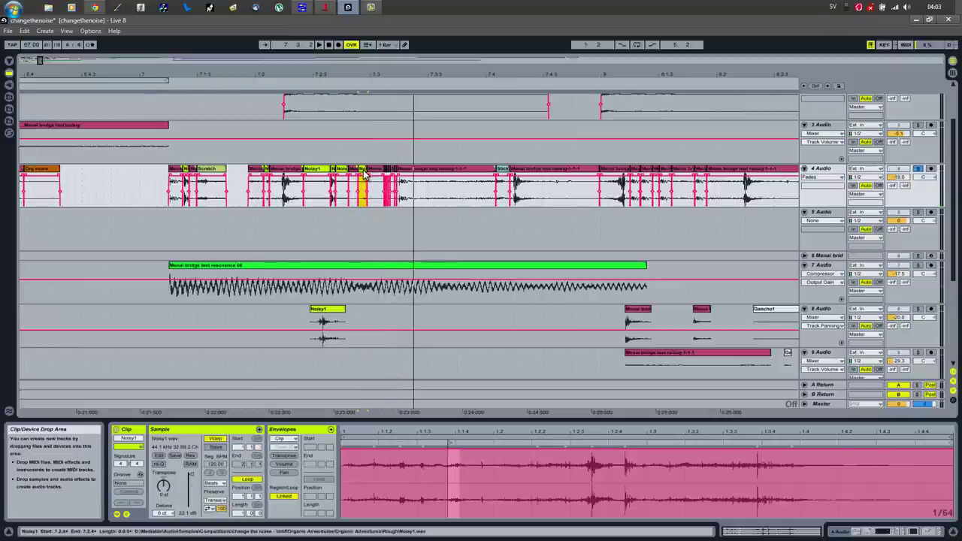
{"action": "key", "text": "shift+Tab"}
{"action": "key", "text": "shift+Tab"}
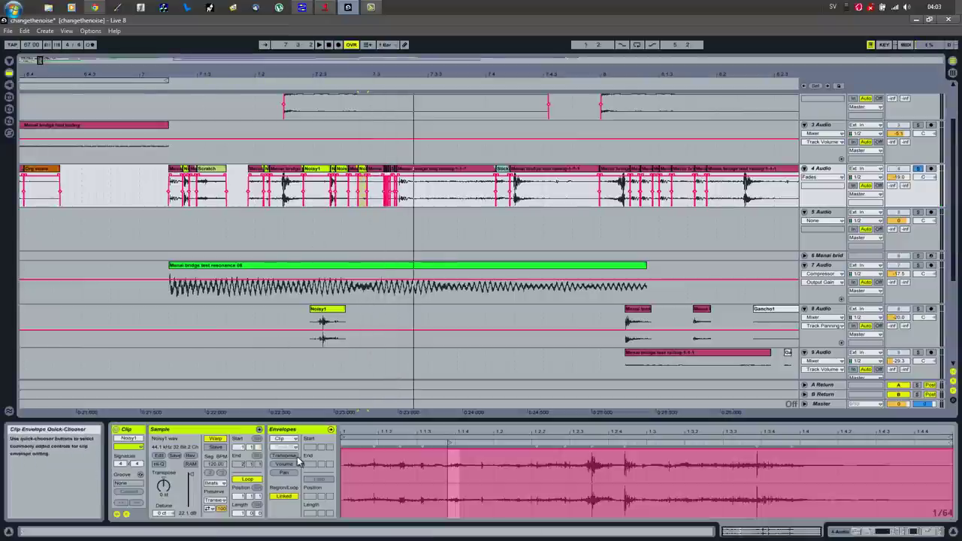
Hide the clip envelopes, consolidate the short Noisy1 clip just after 7.2.4 on 4 Audio and set its gain to -2.31 dB
{"action": "left_click", "coordinate": [126, 514]}
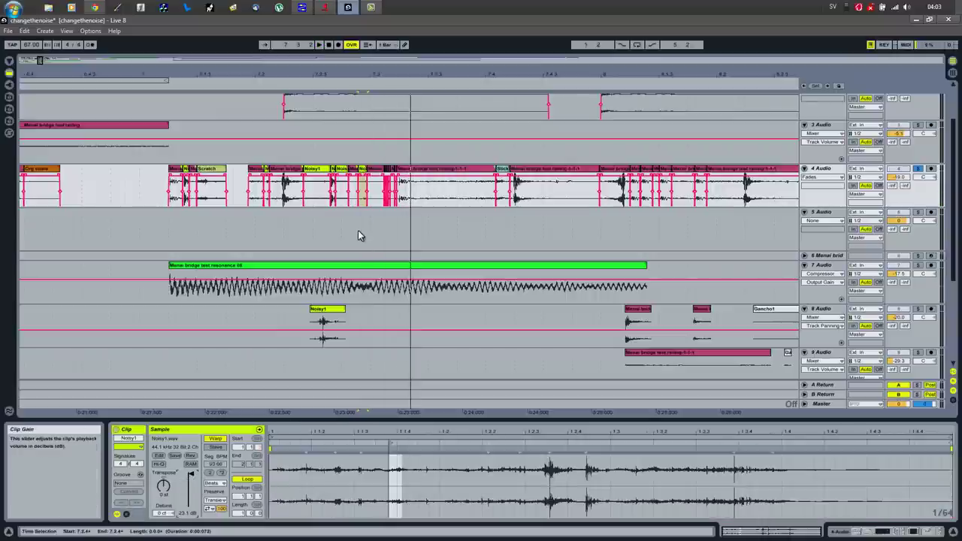
{"action": "left_click", "coordinate": [364, 172]}
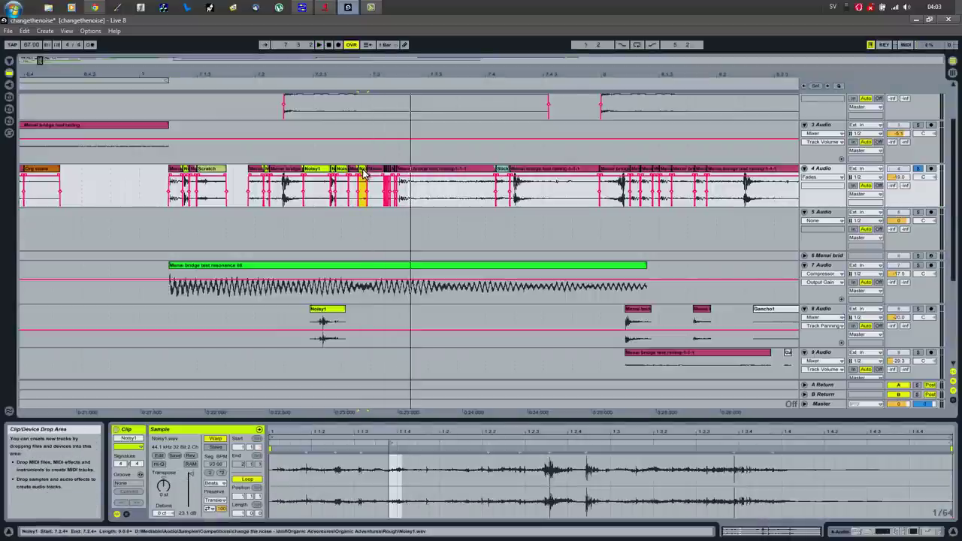
{"action": "key", "text": "ctrl+j"}
{"action": "left_click_drag", "start_coordinate": [189, 494], "coordinate": [192, 492]}
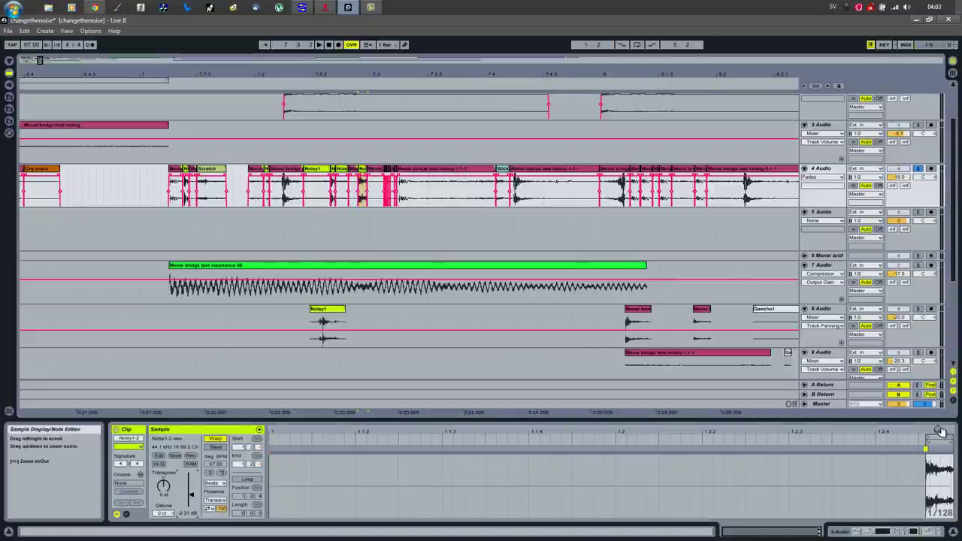
{"action": "left_click_drag", "start_coordinate": [928, 430], "coordinate": [941, 434]}
Audition the consolidated Noisy1-2 clip repeatedly on the soloed 4 Audio track
{"action": "key", "text": "space"}
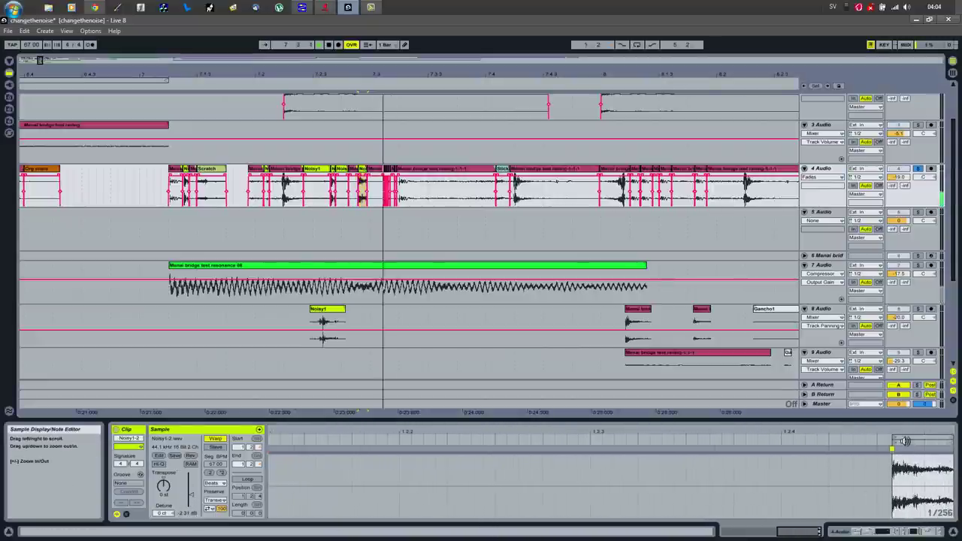
{"action": "key", "text": "space"}
{"action": "key", "text": "space"}
{"action": "key", "text": "space"}
{"action": "key", "text": "space"}
{"action": "key", "text": "space"}
{"action": "key", "text": "space"}
{"action": "left_click", "coordinate": [365, 171]}
{"action": "key", "text": "space"}
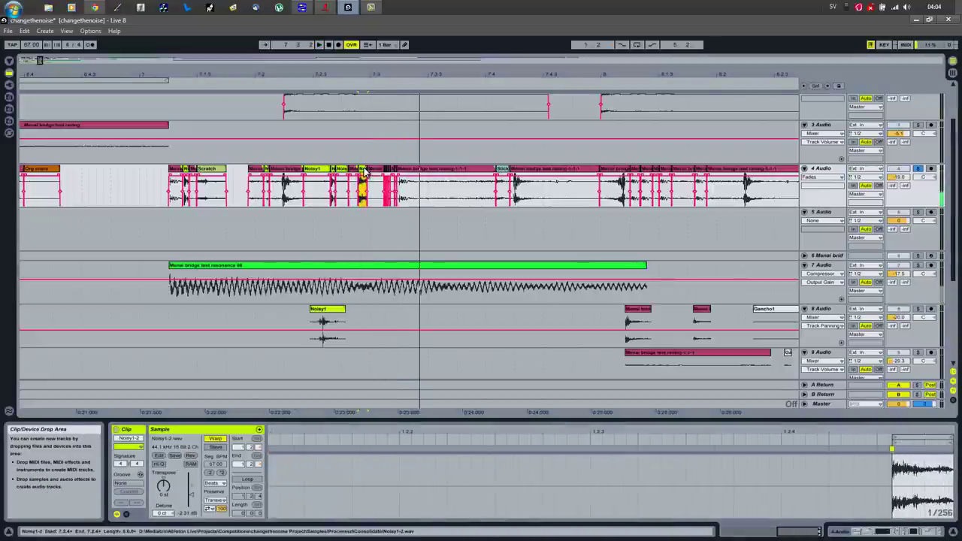
Copy a tiny slice of the Noisy1-2 clip onto the Menai bridge clip just after 7.3.1 on 4 Audio
{"action": "left_click_drag", "start_coordinate": [366, 76], "coordinate": [367, 73]}
{"action": "key", "text": "space"}
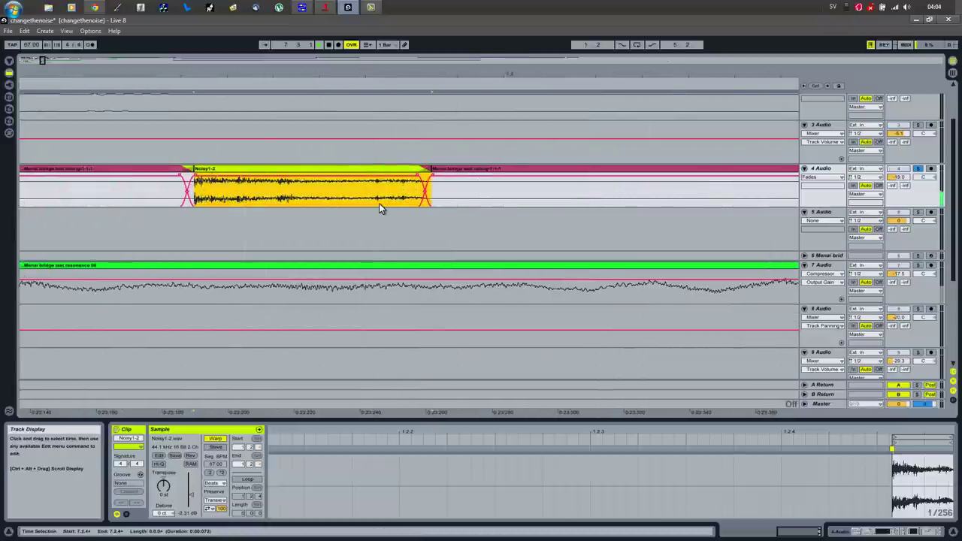
{"action": "left_click", "coordinate": [372, 197]}
{"action": "left_click", "coordinate": [598, 180]}
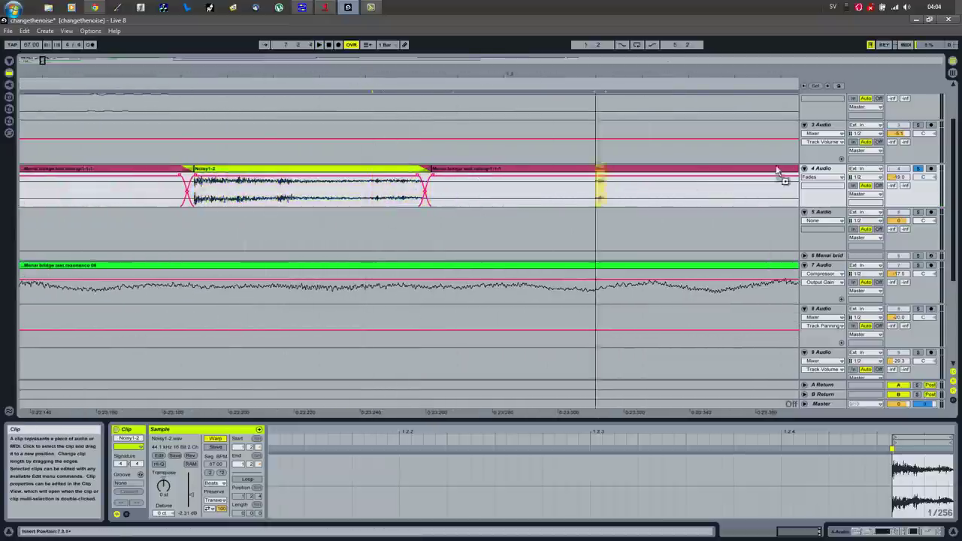
{"action": "left_click", "coordinate": [772, 178]}
{"action": "left_click_drag", "start_coordinate": [774, 178], "coordinate": [792, 179]}
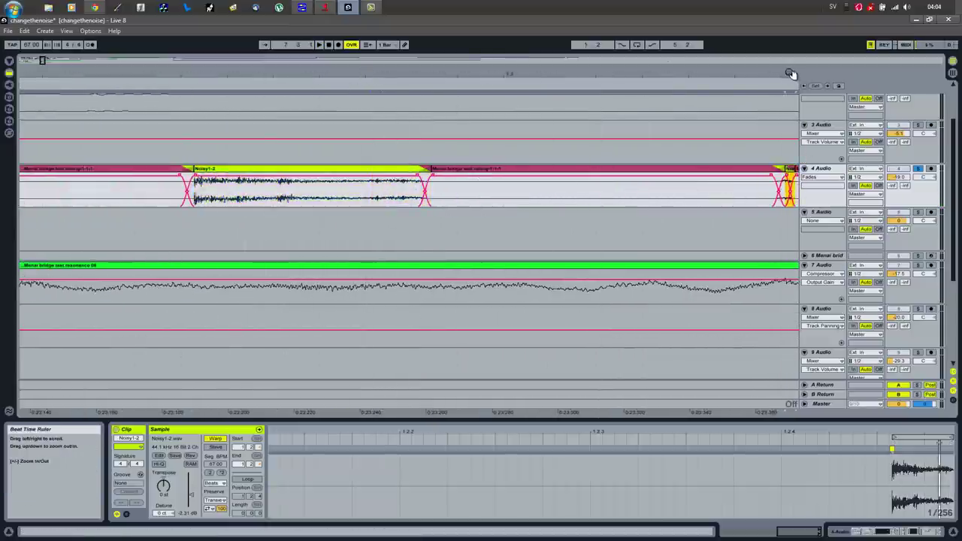
Trim the end of the Menai bridge clip back to leave a short gap before the tiny Noisy1-2 slice
{"action": "left_click_drag", "start_coordinate": [792, 73], "coordinate": [447, 86]}
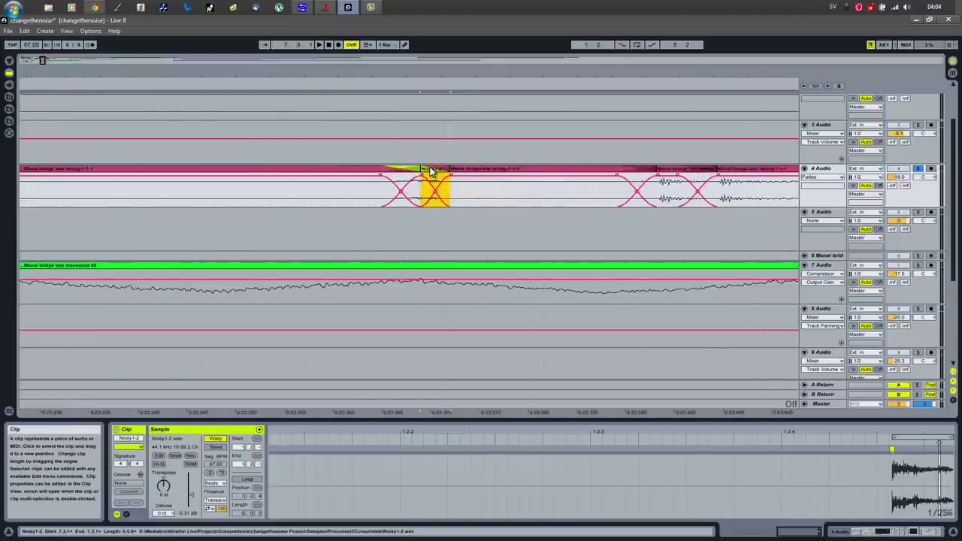
{"action": "right_click", "coordinate": [424, 176]}
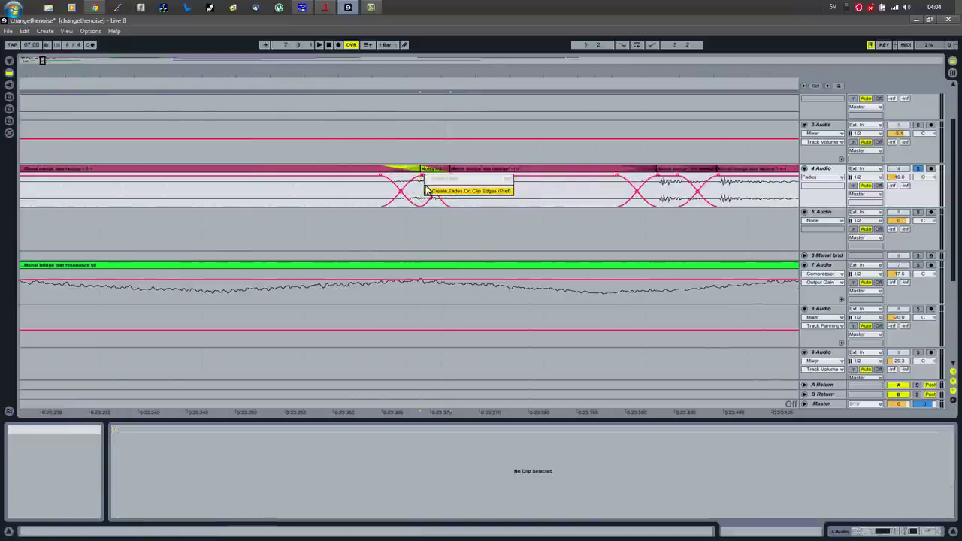
{"action": "left_click", "coordinate": [441, 183]}
{"action": "left_click", "coordinate": [422, 176]}
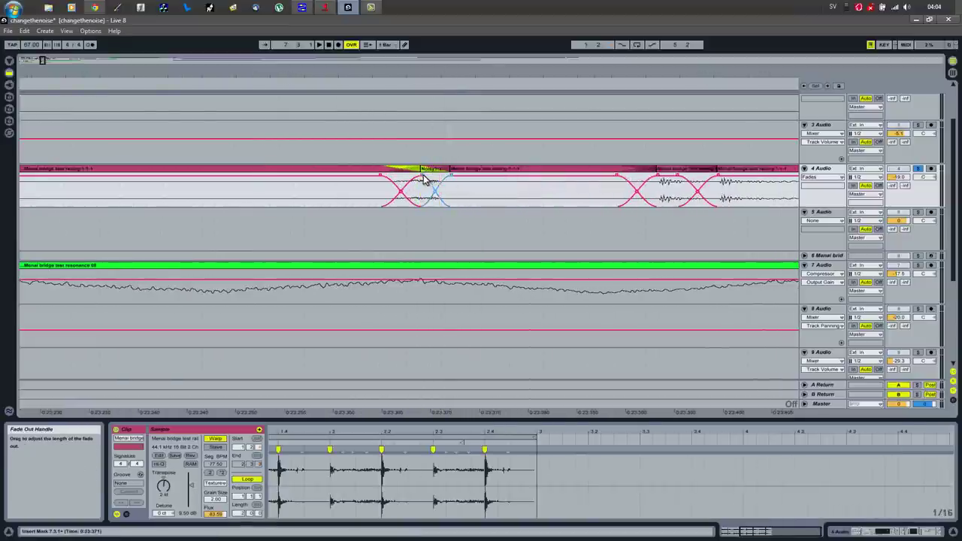
{"action": "left_click", "coordinate": [431, 171]}
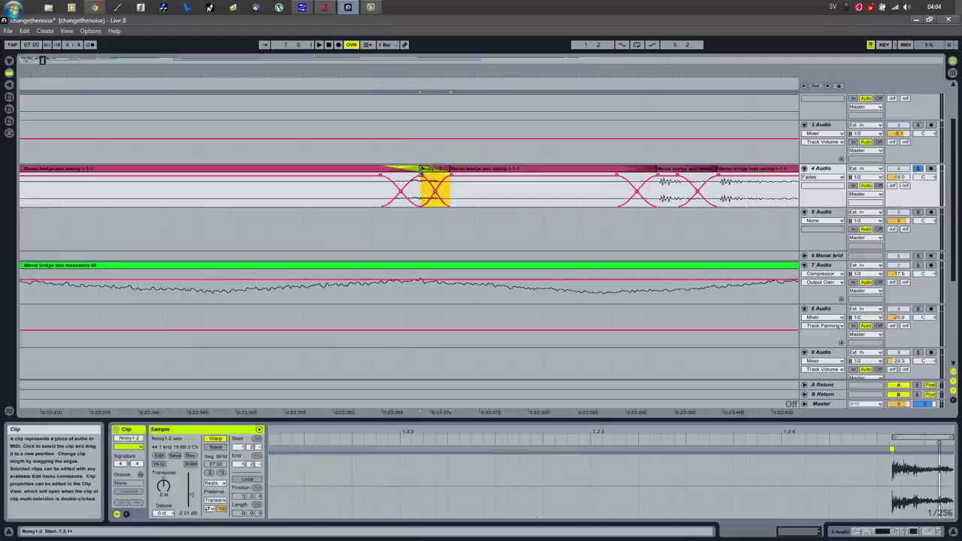
{"action": "left_click_drag", "start_coordinate": [419, 170], "coordinate": [397, 170]}
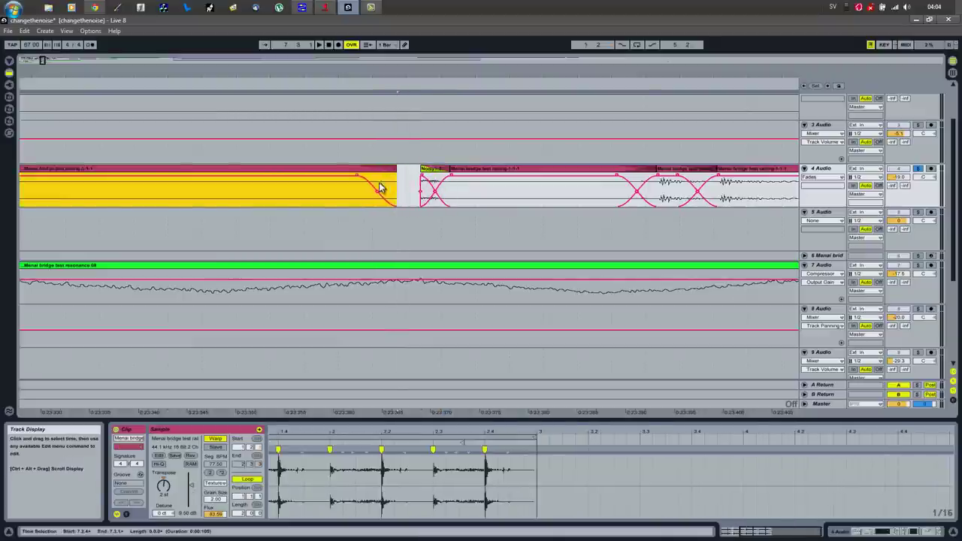
Arrange three closely spaced copies of the tiny Noisy1-2 slice directly after the trimmed Menai bridge clip, and audition them
{"action": "left_click", "coordinate": [429, 169]}
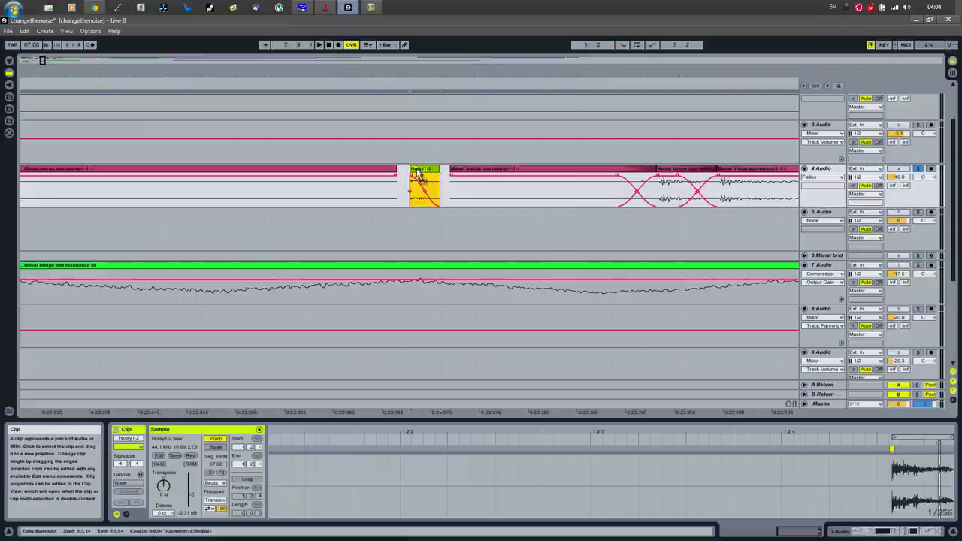
{"action": "mouse_move", "coordinate": [429, 175]}
{"action": "left_mouse_down"}
{"action": "mouse_move", "coordinate": [411, 171]}
{"action": "mouse_move", "coordinate": [423, 174]}
{"action": "left_mouse_up"}
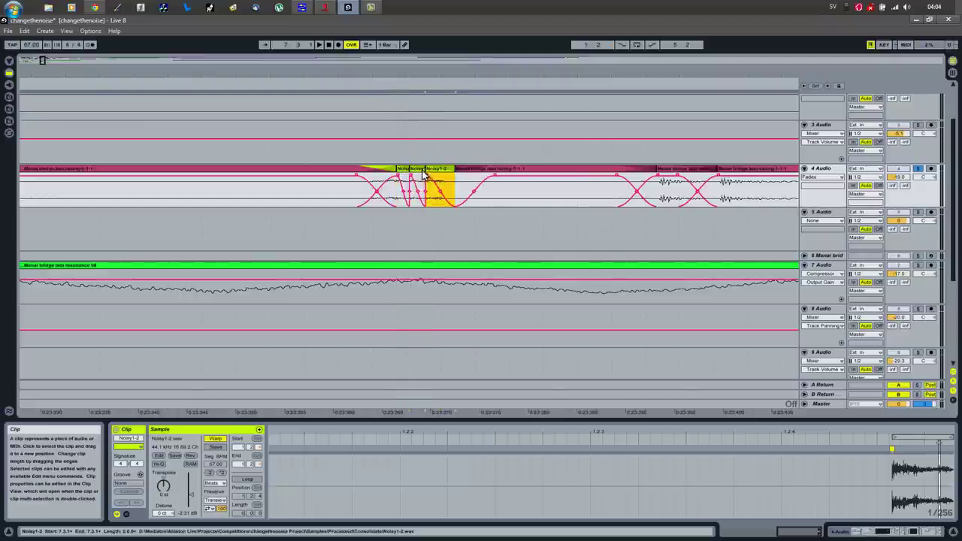
{"action": "left_click", "coordinate": [289, 197]}
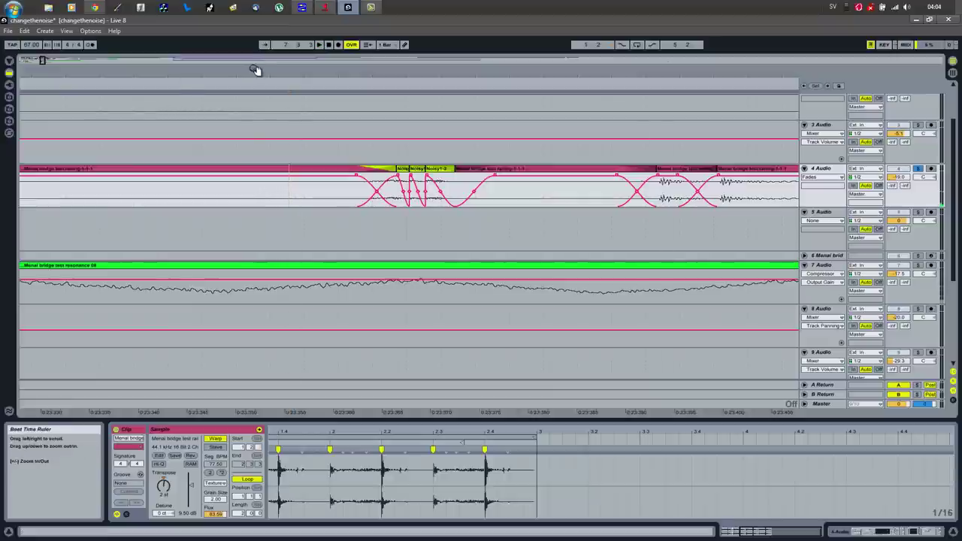
{"action": "left_click_drag", "start_coordinate": [256, 70], "coordinate": [259, 65]}
Place a longer Noisy1-2 excerpt ahead of the three tiny slices and delete the middle section of it
{"action": "left_click", "coordinate": [507, 173]}
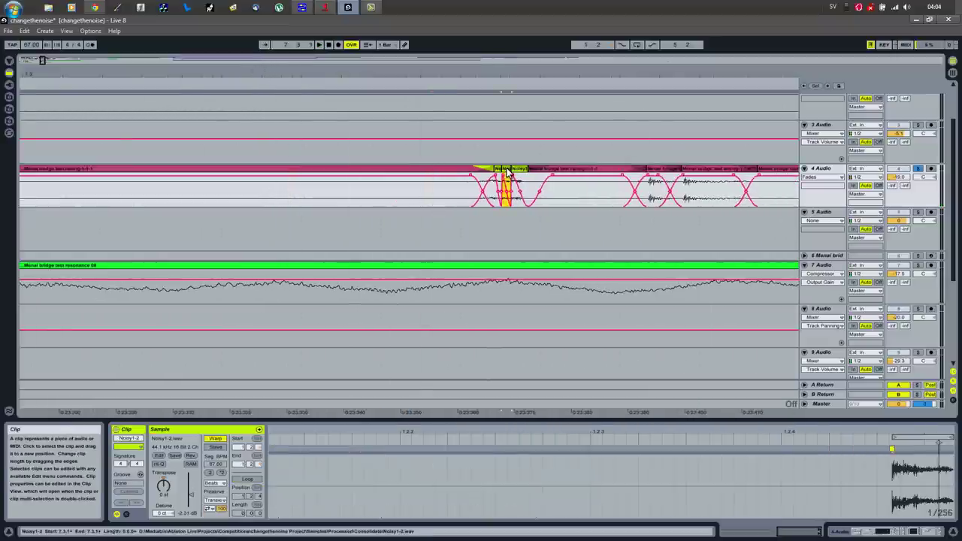
{"action": "left_click_drag", "start_coordinate": [508, 173], "coordinate": [391, 207]}
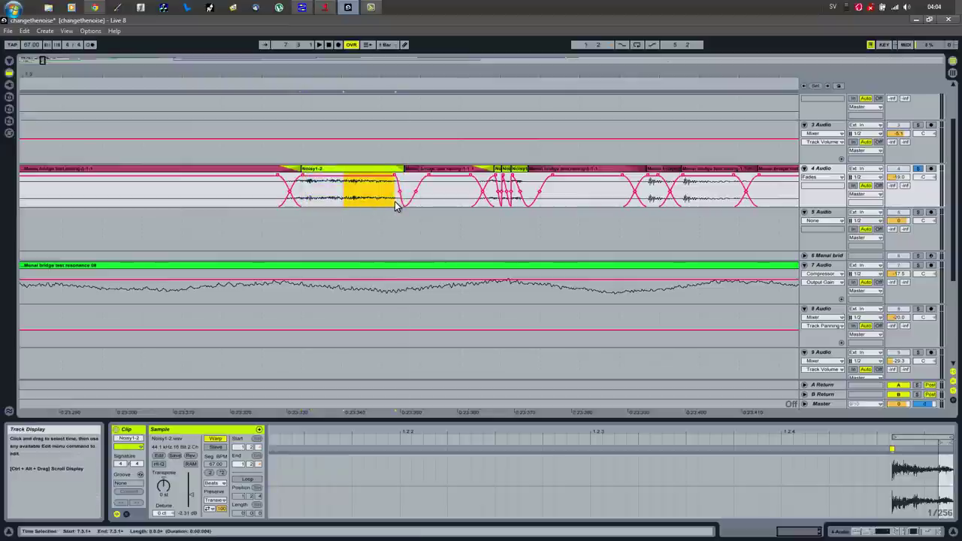
{"action": "key", "text": "Delete"}
Duplicate the first part of the cut Noisy1-2 excerpt twice to form a row of three repeats, and audition it
{"action": "left_click", "coordinate": [324, 174]}
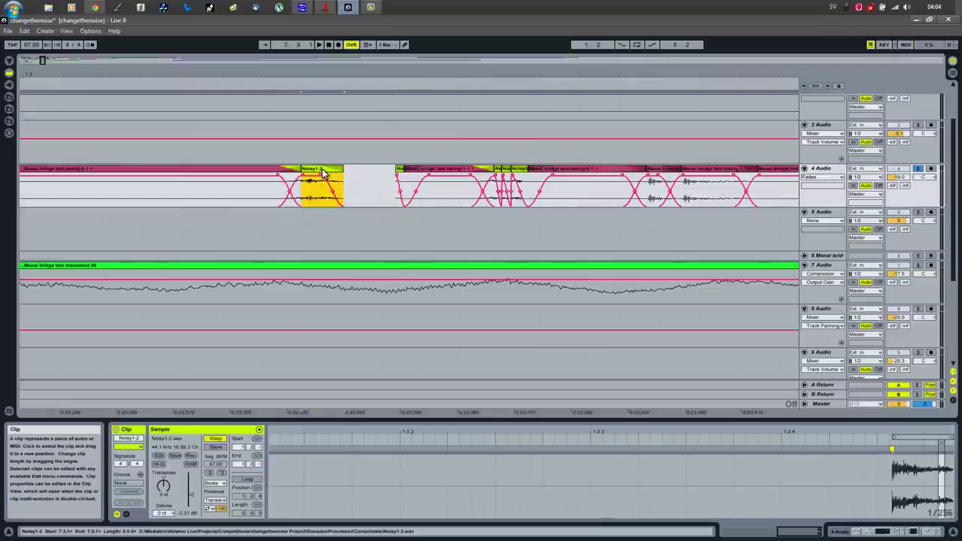
{"action": "key", "text": "ctrl+d"}
{"action": "key", "text": "ctrl+d"}
{"action": "left_click", "coordinate": [197, 197]}
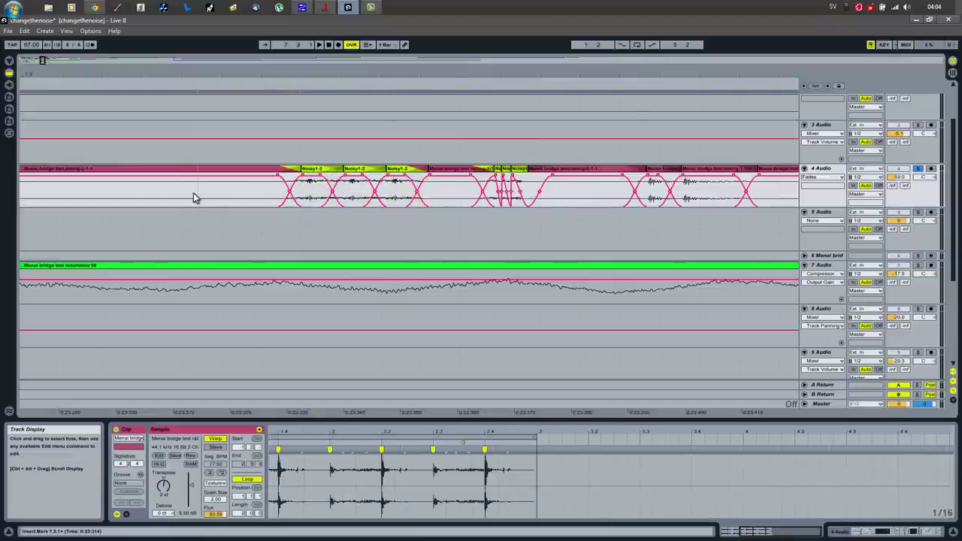
{"action": "left_click_drag", "start_coordinate": [147, 83], "coordinate": [436, 70]}
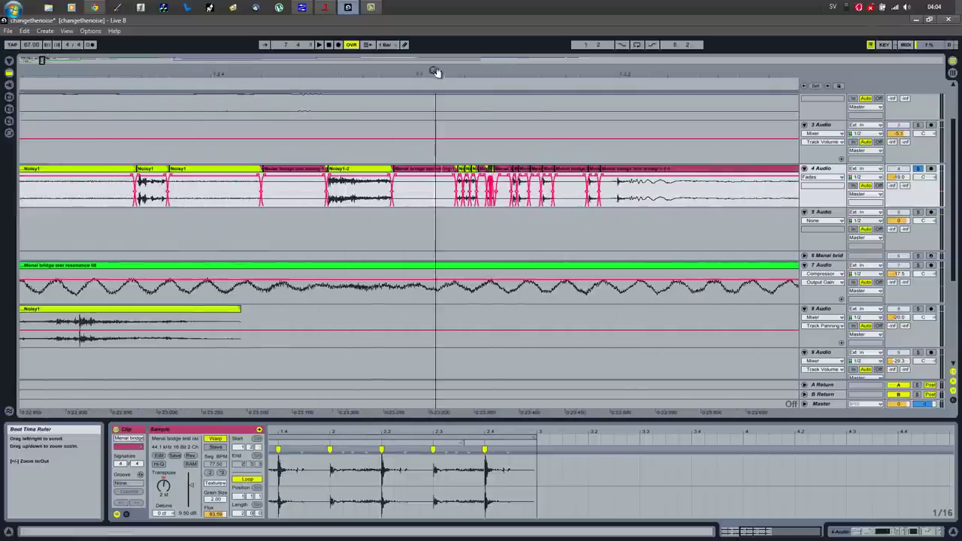
Audition the new glitch edits on 4 Audio from several earlier points in bar 7 and follow playback into bar 8
{"action": "left_click", "coordinate": [240, 197]}
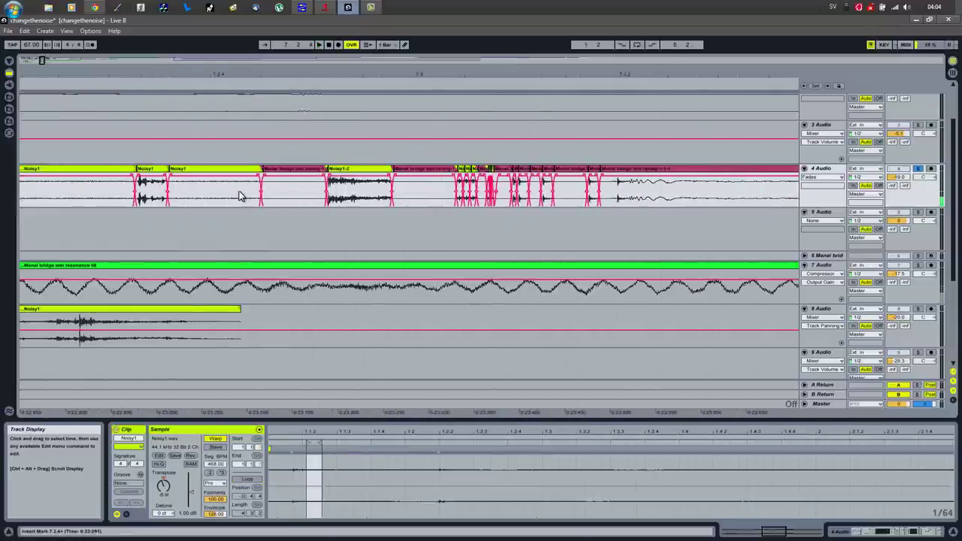
{"action": "left_click", "coordinate": [80, 197]}
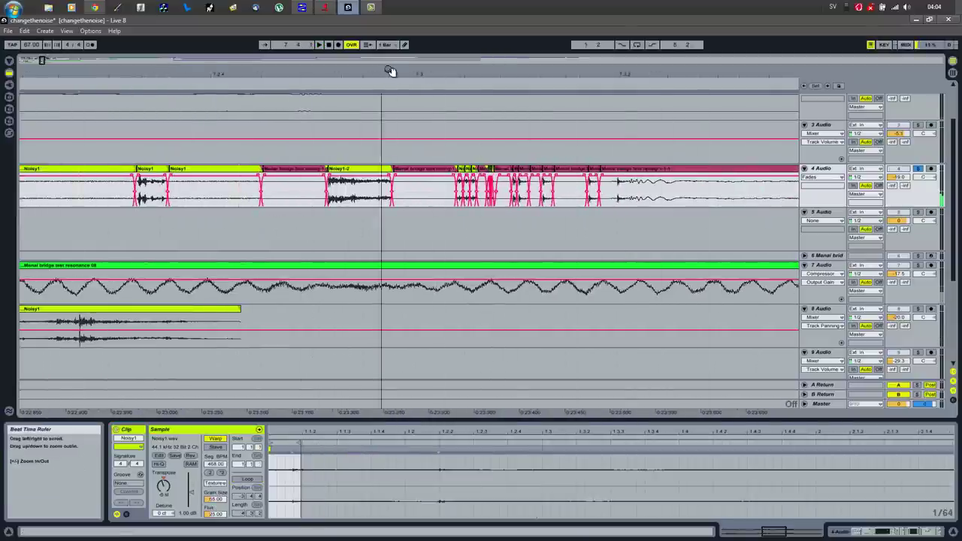
{"action": "left_click_drag", "start_coordinate": [389, 71], "coordinate": [391, 52]}
{"action": "left_click", "coordinate": [272, 193]}
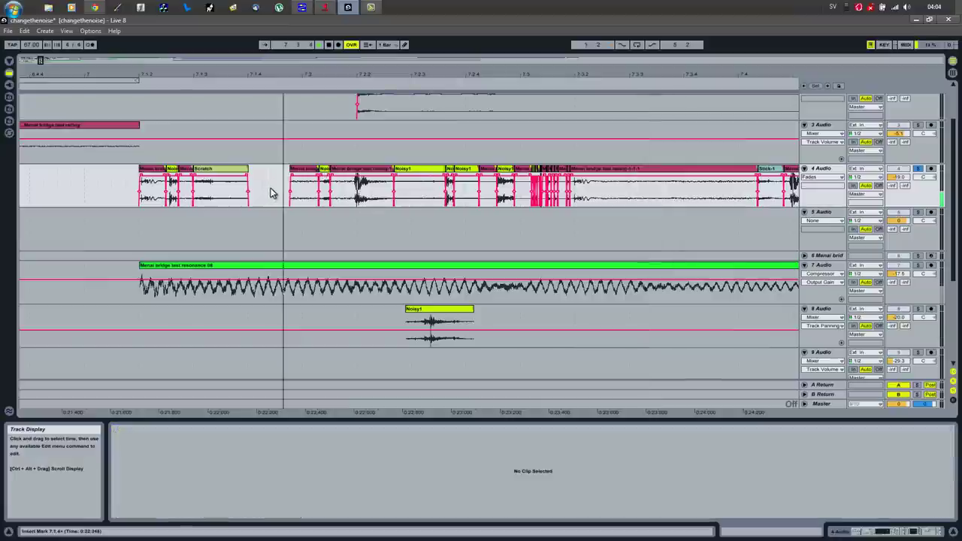
{"action": "key", "text": "space"}
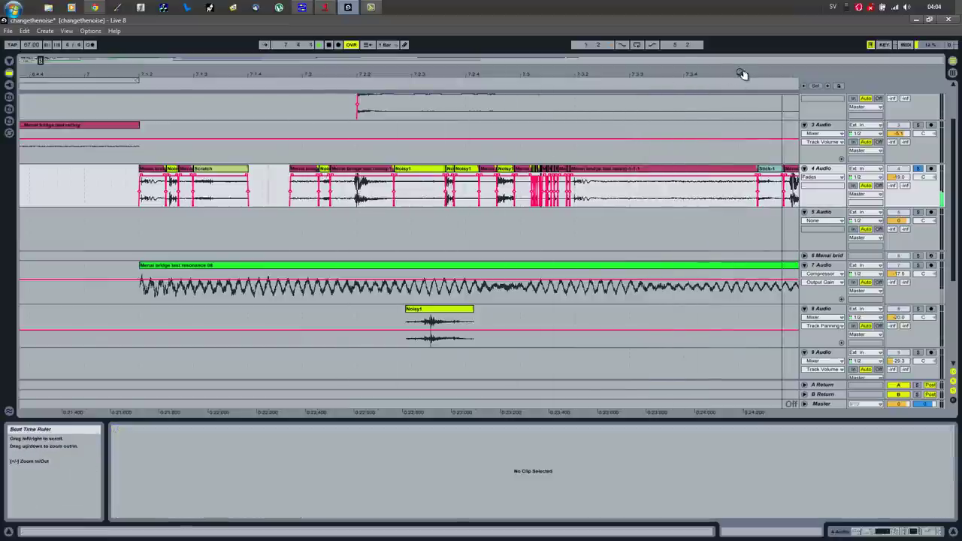
{"action": "left_click_drag", "start_coordinate": [741, 75], "coordinate": [742, 71]}
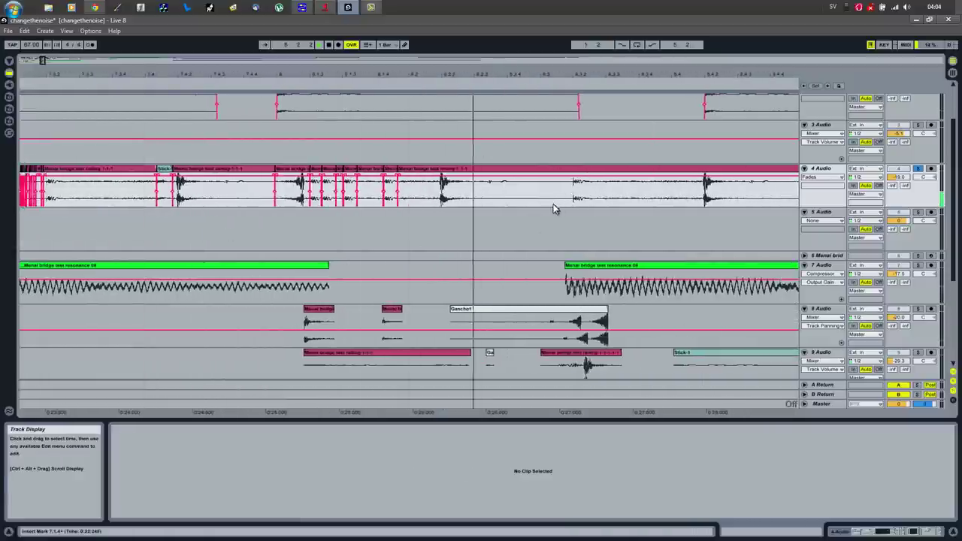
{"action": "left_click", "coordinate": [244, 198]}
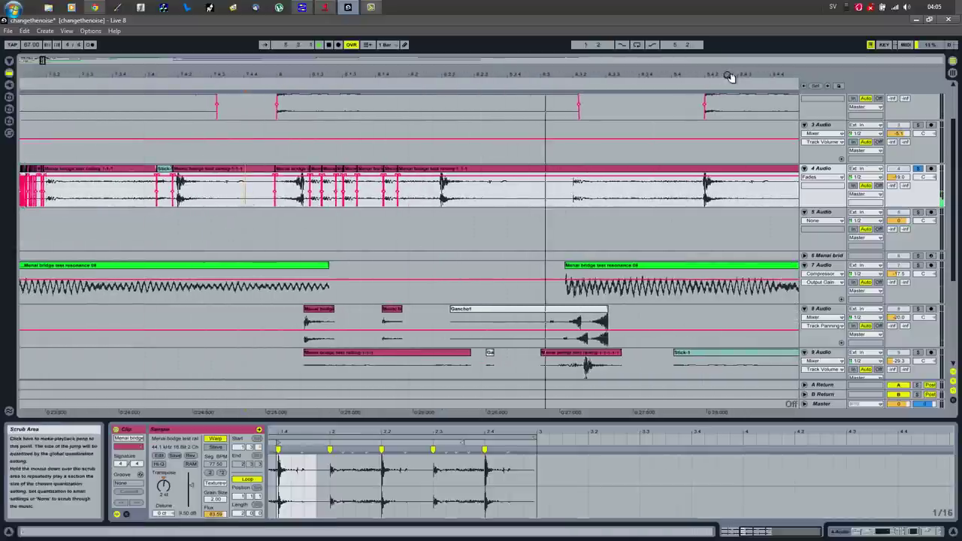
Select the Menai bridge resonance clip in bar 8 on 7 Audio, turn off solo on 4 Audio and audition the full mix
{"action": "left_click", "coordinate": [687, 268]}
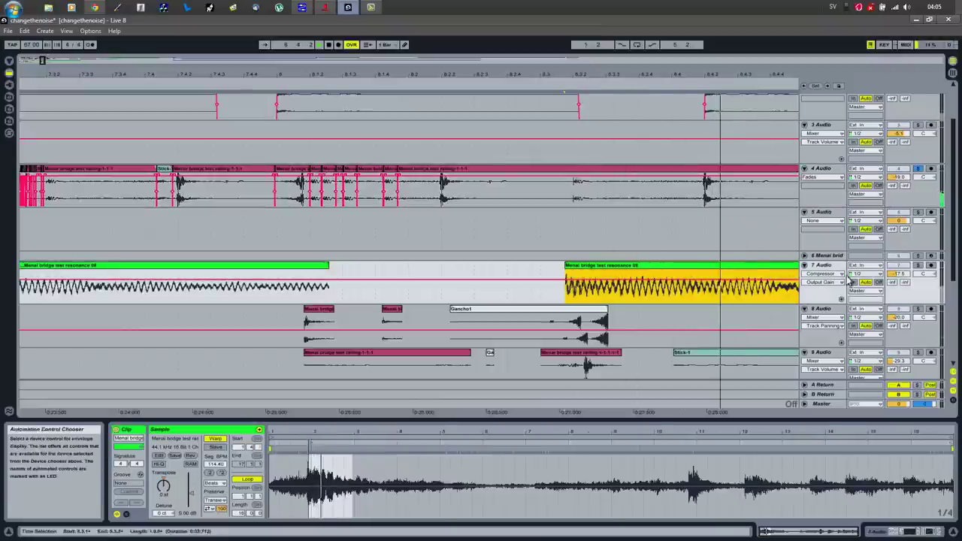
{"action": "key", "text": "space"}
{"action": "left_click", "coordinate": [918, 169]}
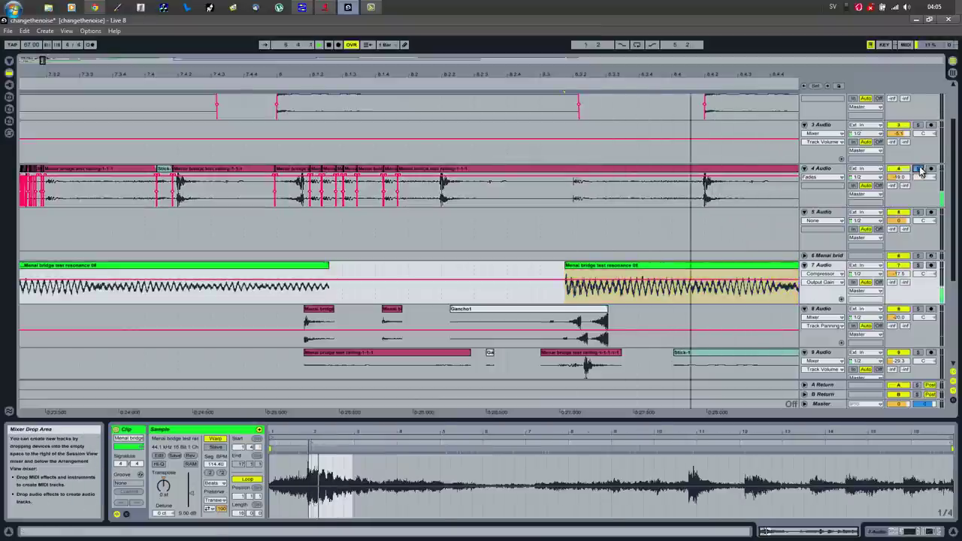
{"action": "key", "text": "space"}
{"action": "key", "text": "space"}
Play the arrangement from near its start, hide the clip view and look over the lower tracks
{"action": "left_click_drag", "start_coordinate": [743, 72], "coordinate": [744, 75]}
{"action": "left_click", "coordinate": [319, 47]}
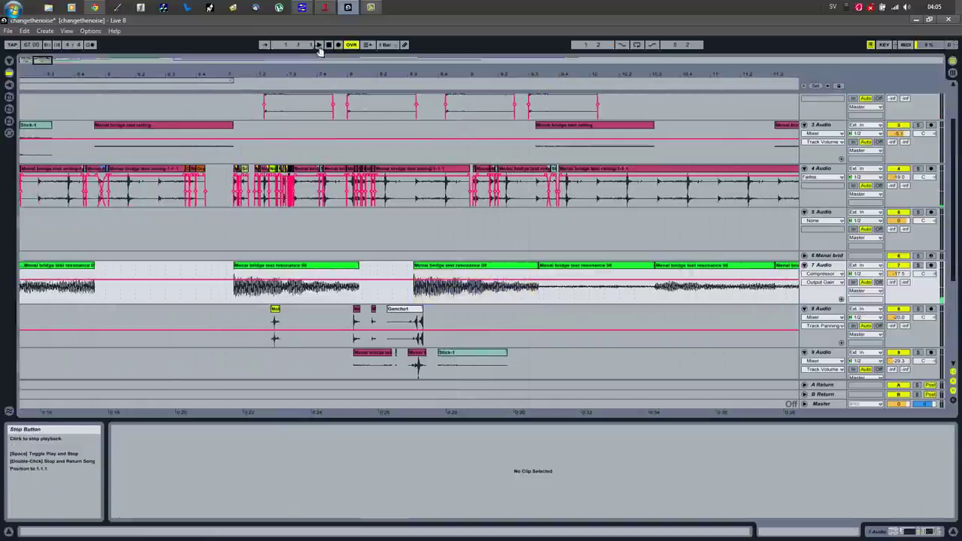
{"action": "left_click_drag", "start_coordinate": [193, 72], "coordinate": [193, 71]}
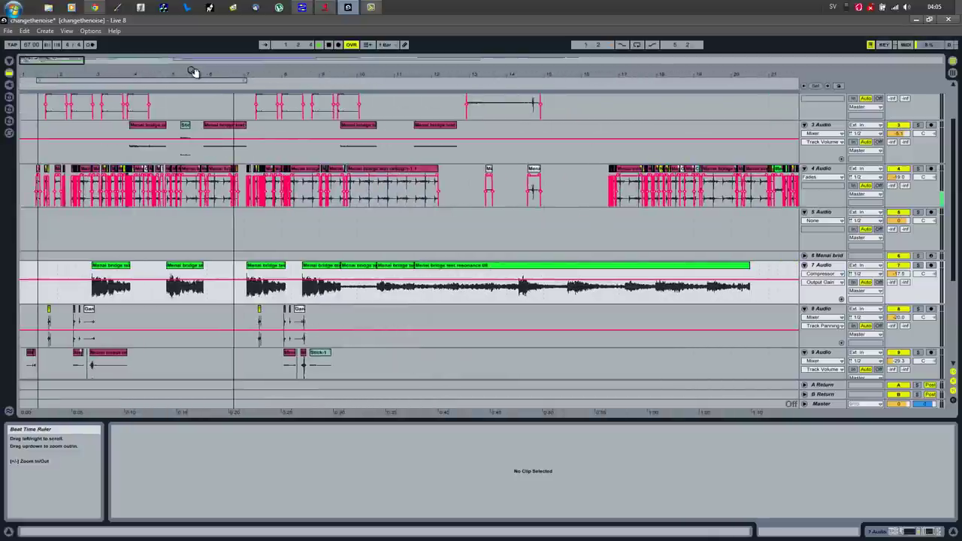
{"action": "left_click", "coordinate": [950, 530]}
{"action": "scroll", "coordinate": [178, 399], "scroll_direction": "down", "scroll_amount": 1}
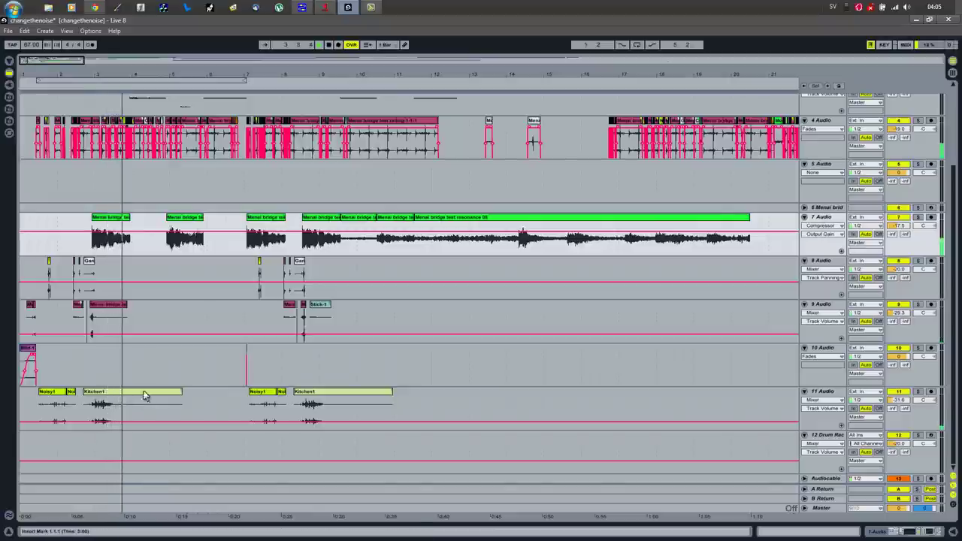
Audition the passage from about 3.4.2 across bar 4 in the full mix
{"action": "left_click", "coordinate": [116, 167]}
{"action": "key", "text": "space"}
{"action": "left_click_drag", "start_coordinate": [136, 75], "coordinate": [138, 97]}
{"action": "left_click", "coordinate": [83, 167]}
{"action": "key", "text": "space"}
{"action": "key", "text": "space"}
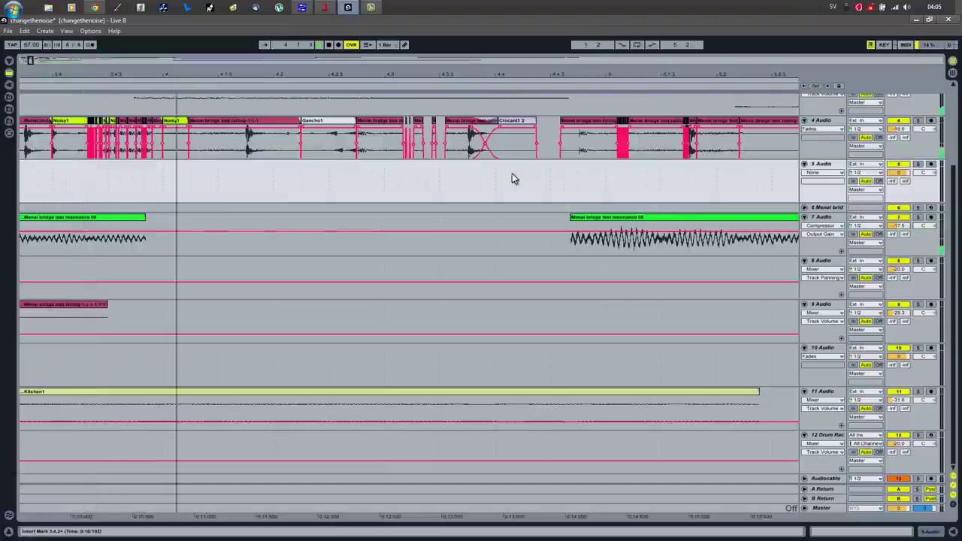
{"action": "key", "text": "space"}
{"action": "key", "text": "space"}
Solo 4 Audio and replay the glitch passage from 3.4.2
{"action": "left_click", "coordinate": [918, 121]}
{"action": "key", "text": "space"}
{"action": "key", "text": "space"}
{"action": "key", "text": "space"}
{"action": "key", "text": "space"}
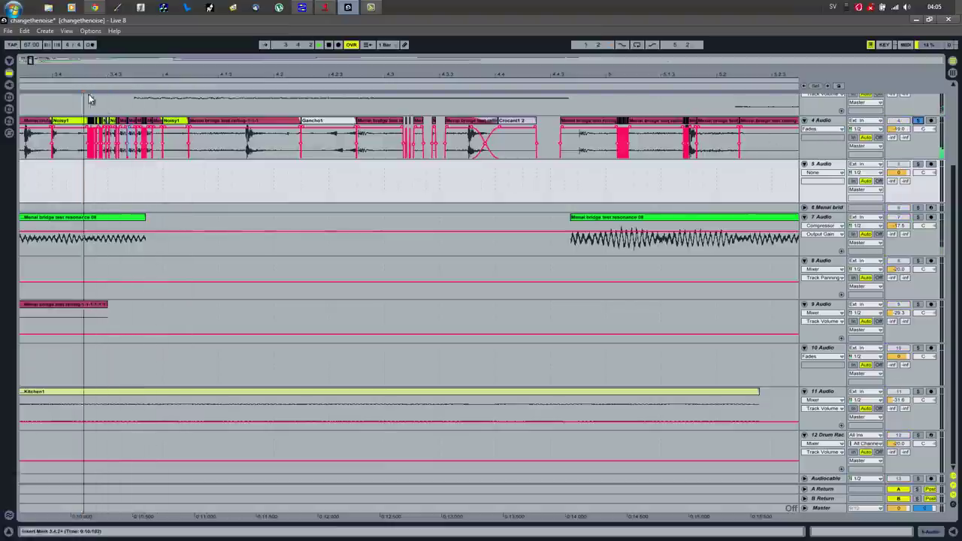
Select the short clip between the Noisy1 slices just before 3.4.3 on 4 Audio and audition the dense slices up close
{"action": "left_click_drag", "start_coordinate": [121, 80], "coordinate": [125, 73]}
{"action": "key", "text": "space"}
{"action": "left_click", "coordinate": [230, 121]}
{"action": "key", "text": "space"}
{"action": "key", "text": "space"}
{"action": "key", "text": "space"}
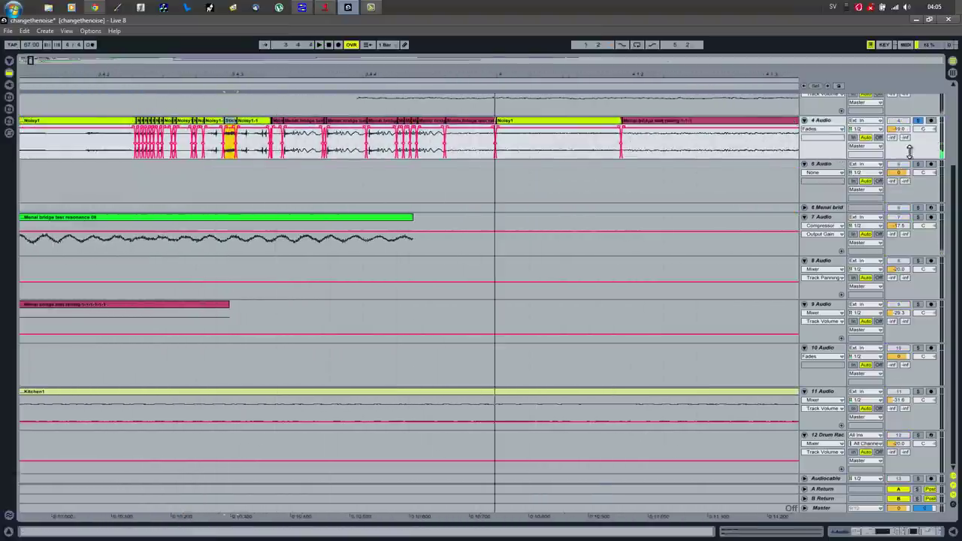
Replay the soloed glitch slices on 4 Audio and select the Noisy1-1 clip at 3.4.3
{"action": "key", "text": "space"}
{"action": "key", "text": "space"}
{"action": "key", "text": "space"}
{"action": "key", "text": "space"}
{"action": "key", "text": "space"}
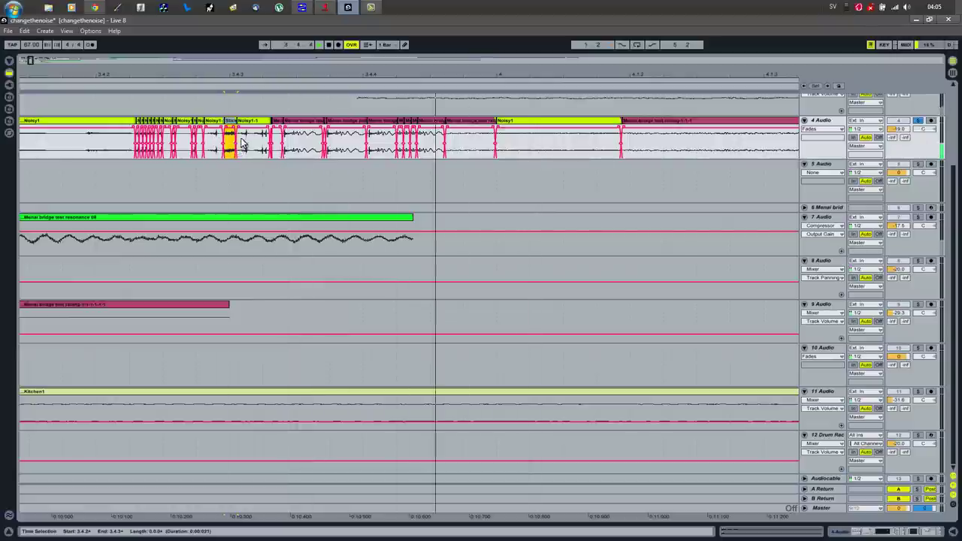
{"action": "left_click", "coordinate": [247, 123]}
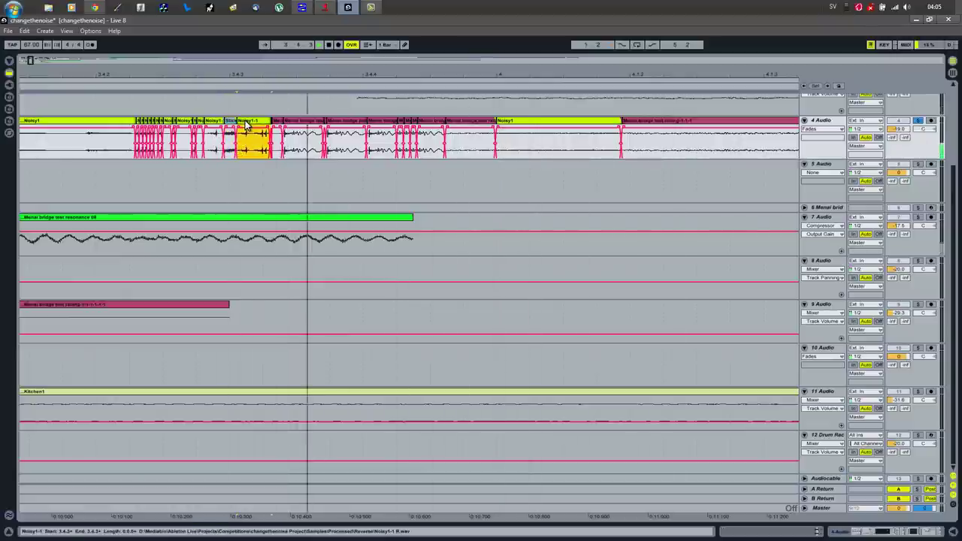
{"action": "key", "text": "shift+Tab"}
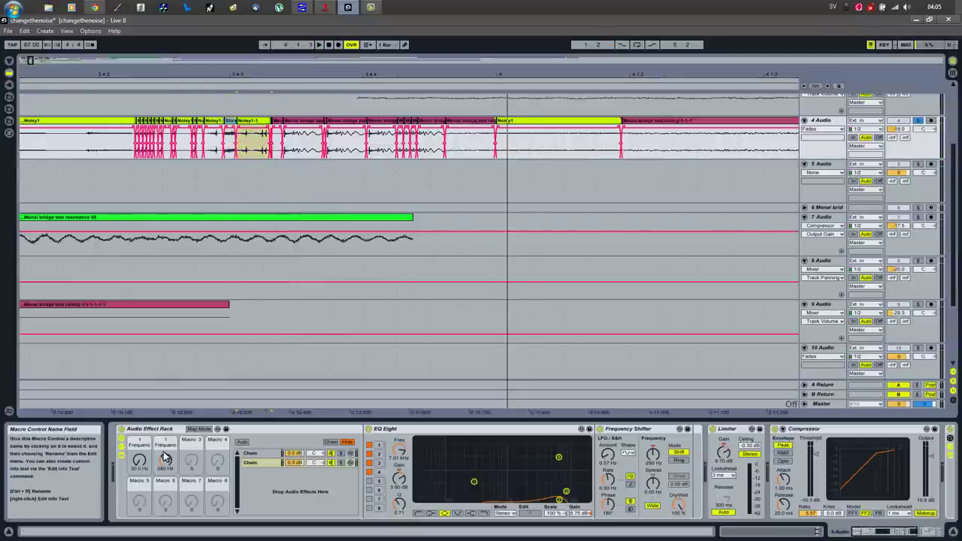
{"action": "key", "text": "space"}
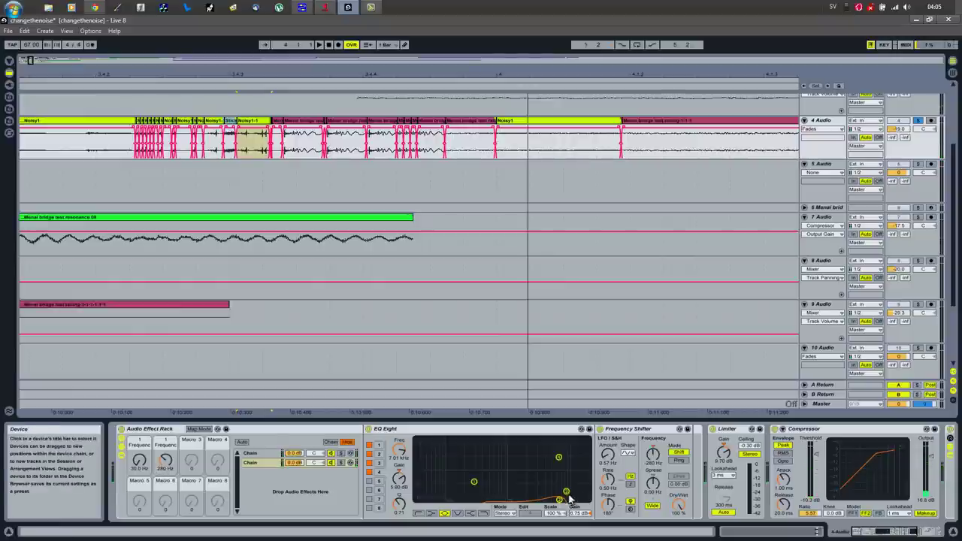
{"action": "left_click_drag", "start_coordinate": [571, 491], "coordinate": [571, 494]}
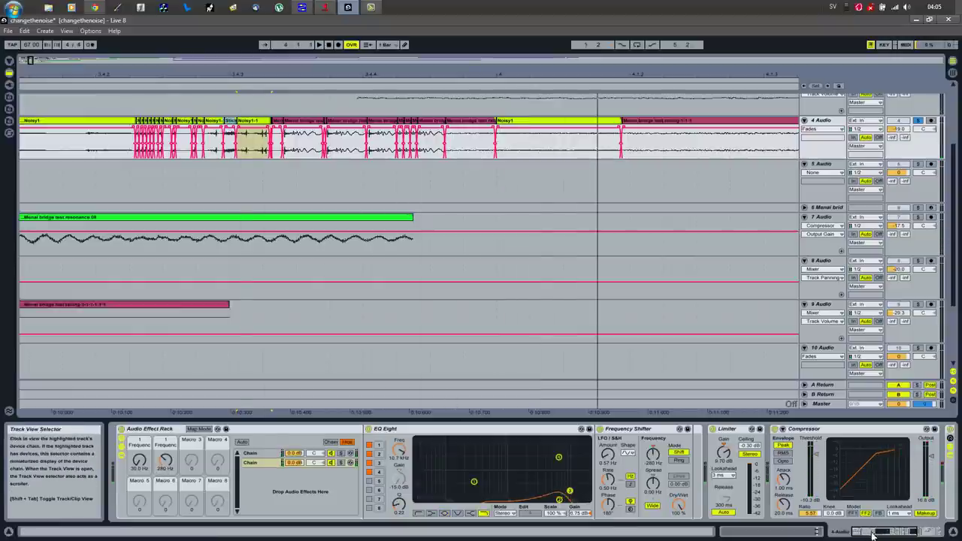
{"action": "left_click_drag", "start_coordinate": [875, 530], "coordinate": [888, 531]}
Examine the Noisy1-1 clip's transposition in its sample settings, then unsolo 4 Audio and play from about 3.4.2
{"action": "left_click", "coordinate": [778, 532]}
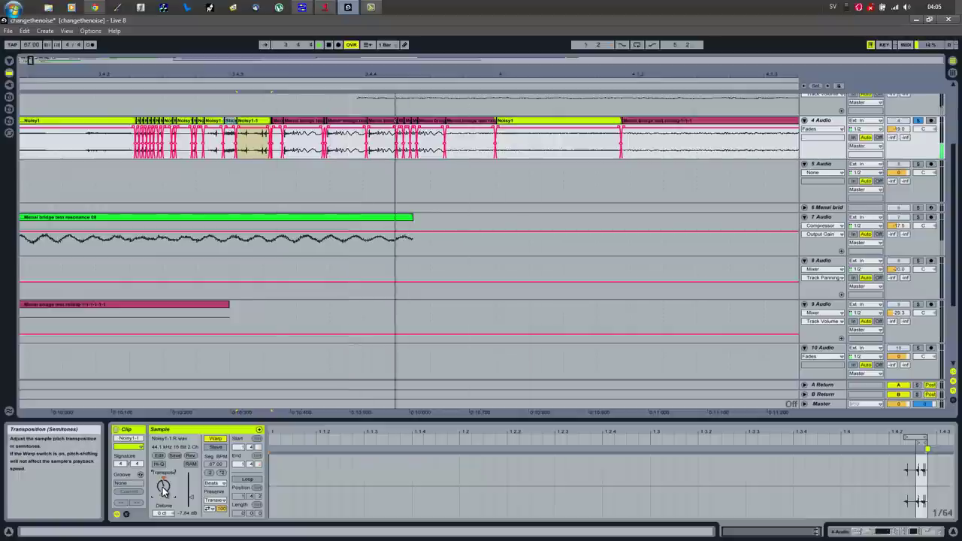
{"action": "key", "text": "space"}
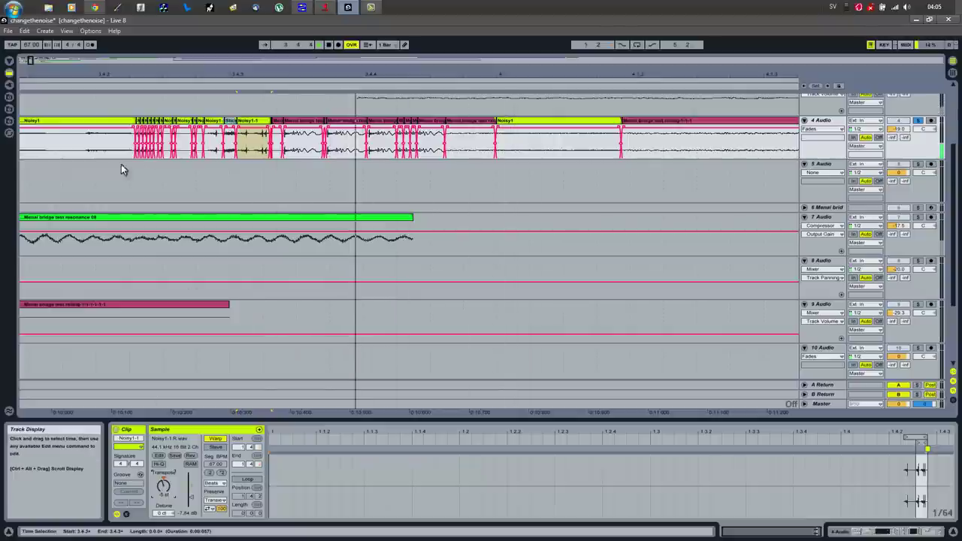
{"action": "left_click", "coordinate": [109, 151]}
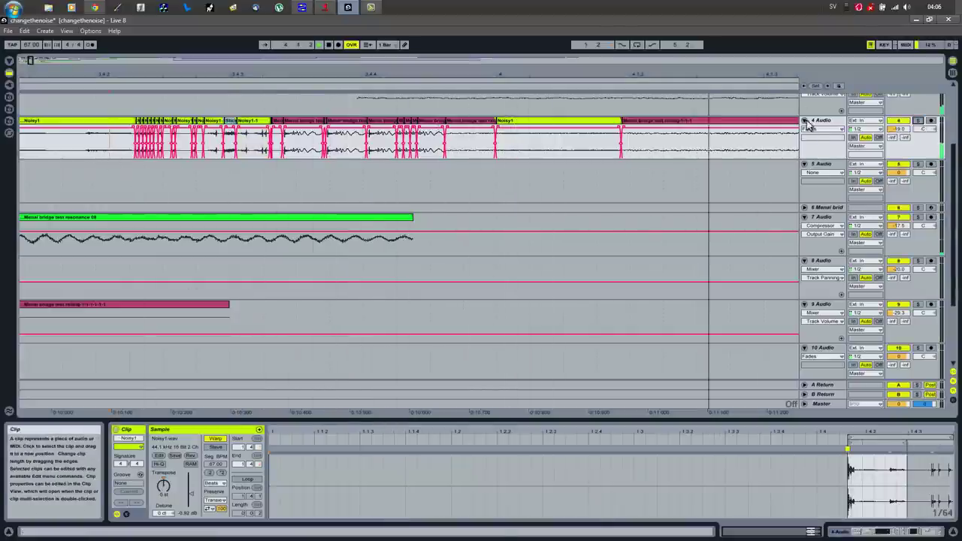
Switch 4 Audio's effect rack to its first chain and tune the EQ Eight low-pass band to about 828 Hz with Q 0.26
{"action": "left_click", "coordinate": [841, 533]}
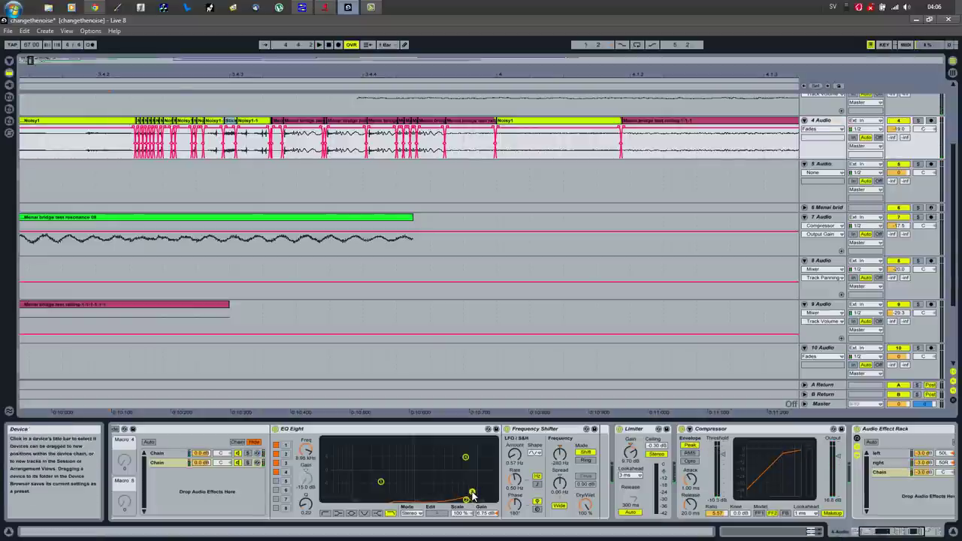
{"action": "key", "text": "space"}
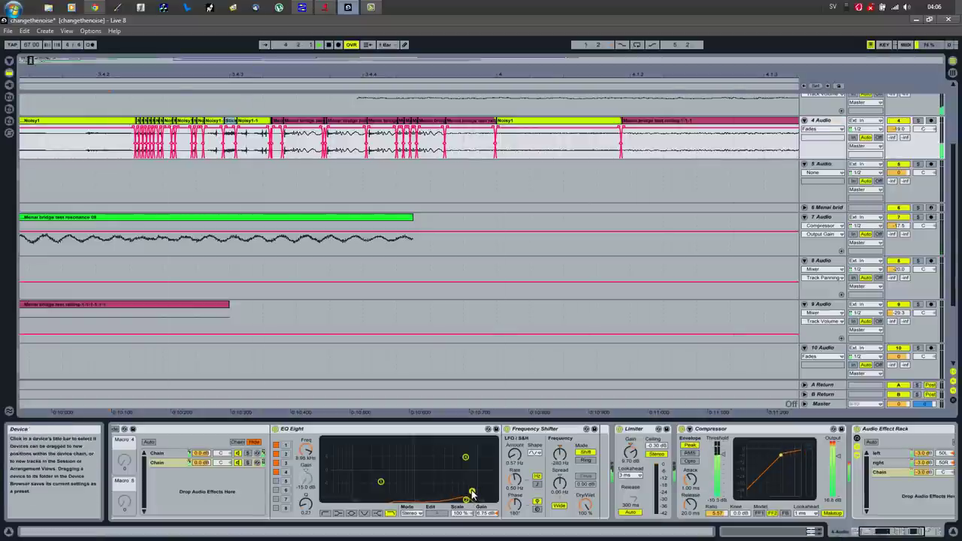
{"action": "left_click", "coordinate": [181, 454]}
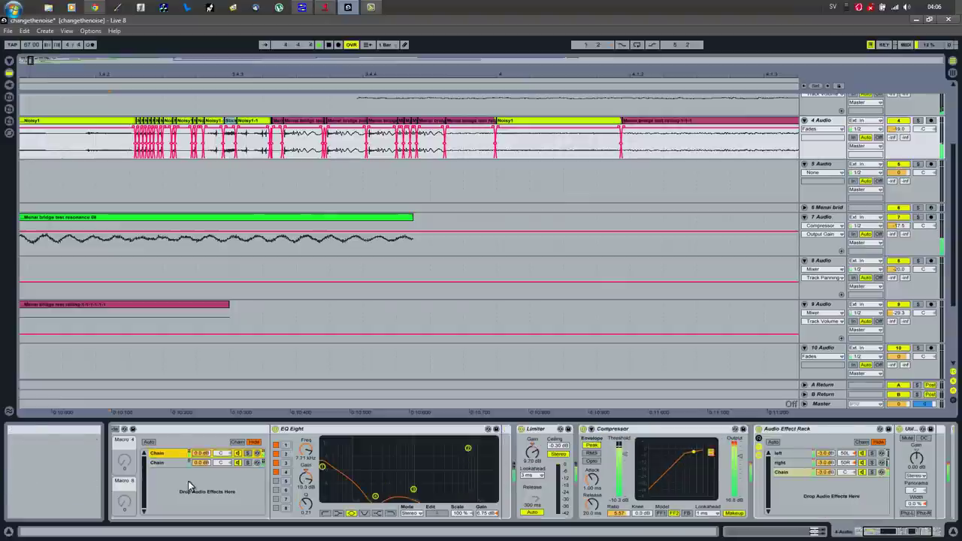
{"action": "left_click", "coordinate": [323, 467]}
{"action": "left_click_drag", "start_coordinate": [412, 492], "coordinate": [409, 491]}
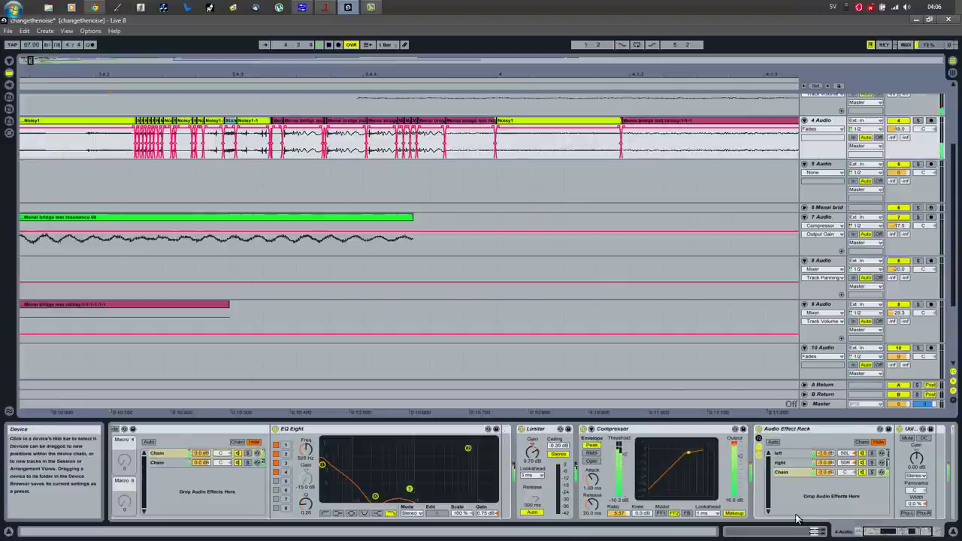
In the right chain of 4 Audio's stereo rack, set the Simple Delay time to about 17.8 ms and adjust the Saturator's drive
{"action": "left_click_drag", "start_coordinate": [903, 532], "coordinate": [912, 532]}
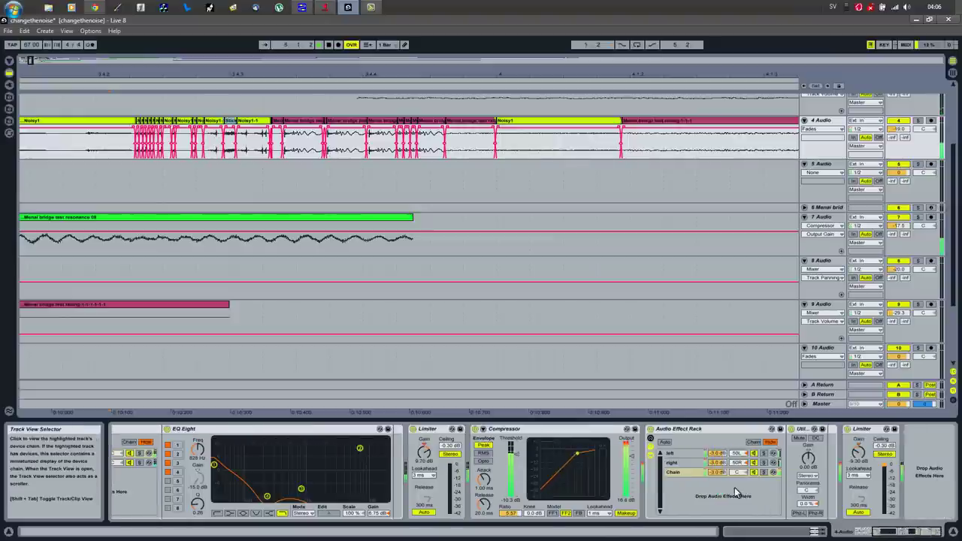
{"action": "left_click", "coordinate": [684, 463]}
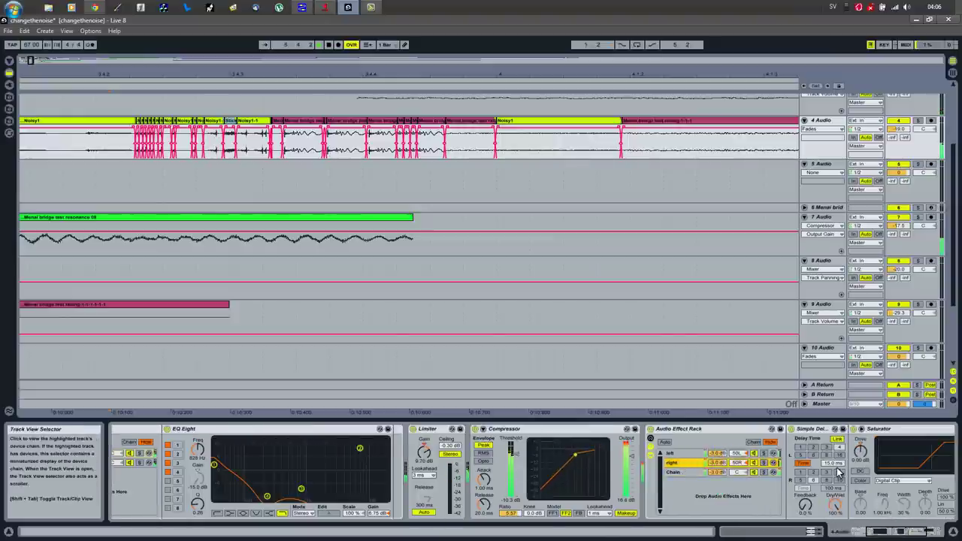
{"action": "left_click", "coordinate": [832, 465]}
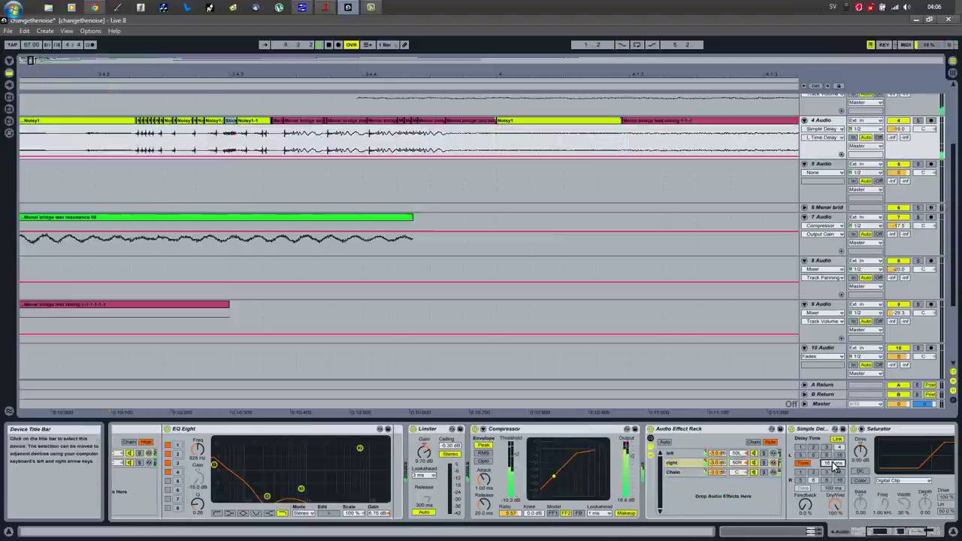
{"action": "left_click_drag", "start_coordinate": [902, 531], "coordinate": [912, 532]}
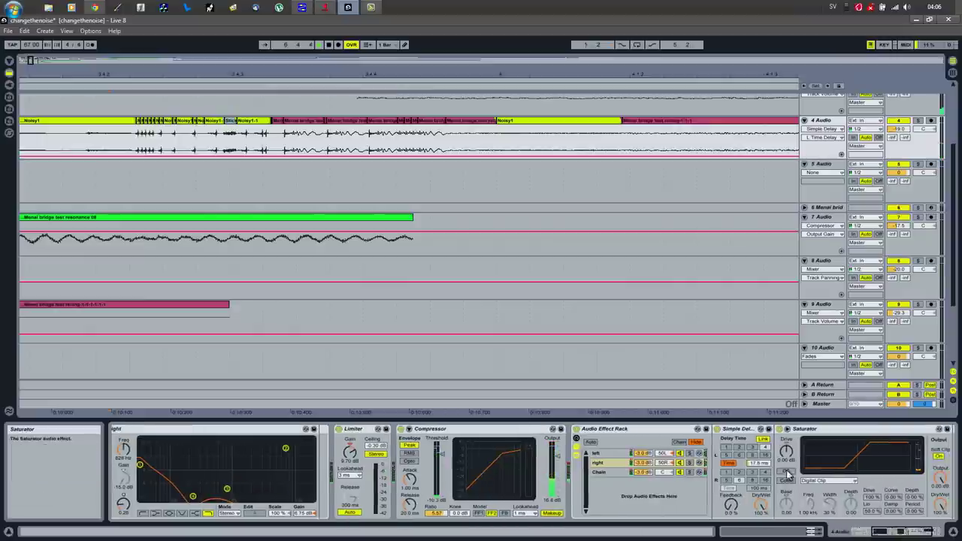
{"action": "left_click", "coordinate": [786, 452]}
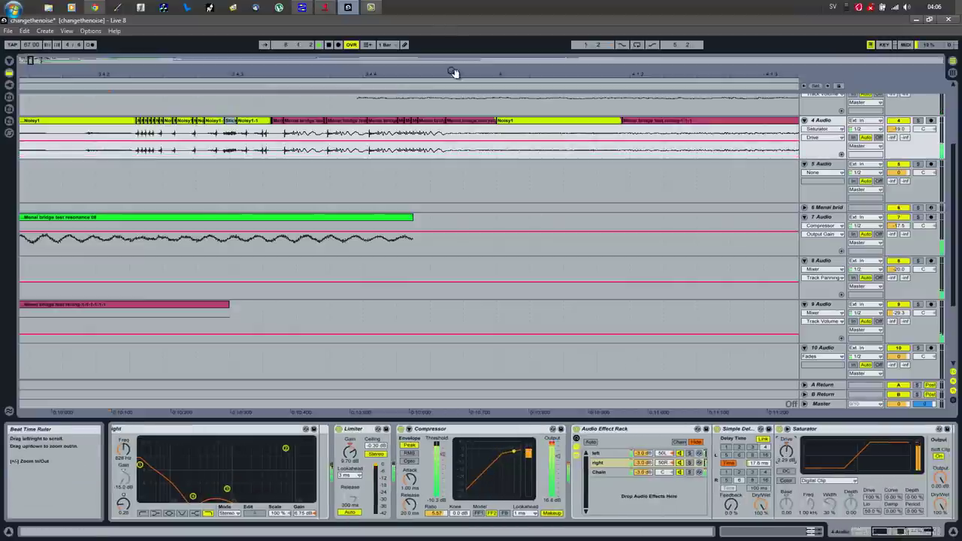
Select the Stick-1 clip near bar 8 on 9 Audio and set the track volume to -27.2 dB
{"action": "left_click_drag", "start_coordinate": [453, 73], "coordinate": [456, 70]}
{"action": "left_click", "coordinate": [203, 218]}
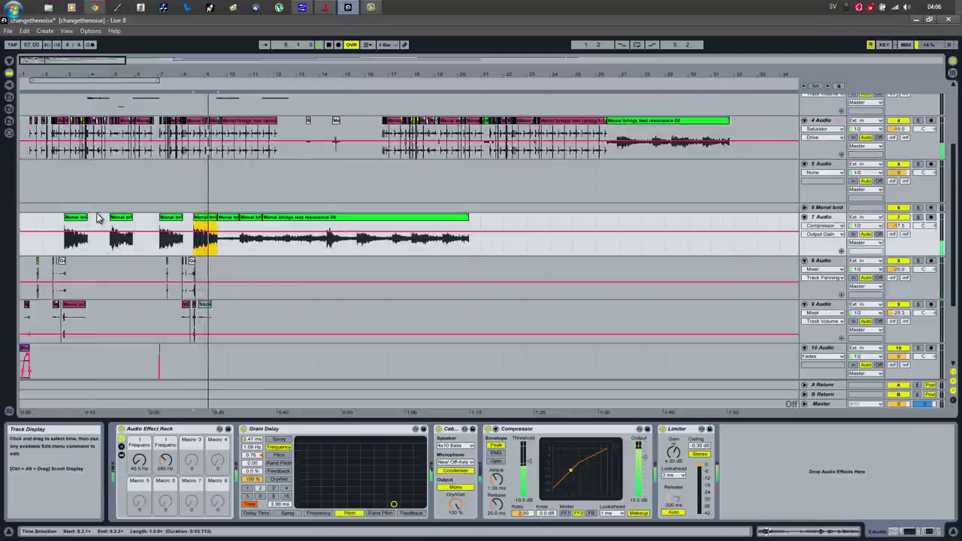
{"action": "left_click_drag", "start_coordinate": [200, 320], "coordinate": [211, 323]}
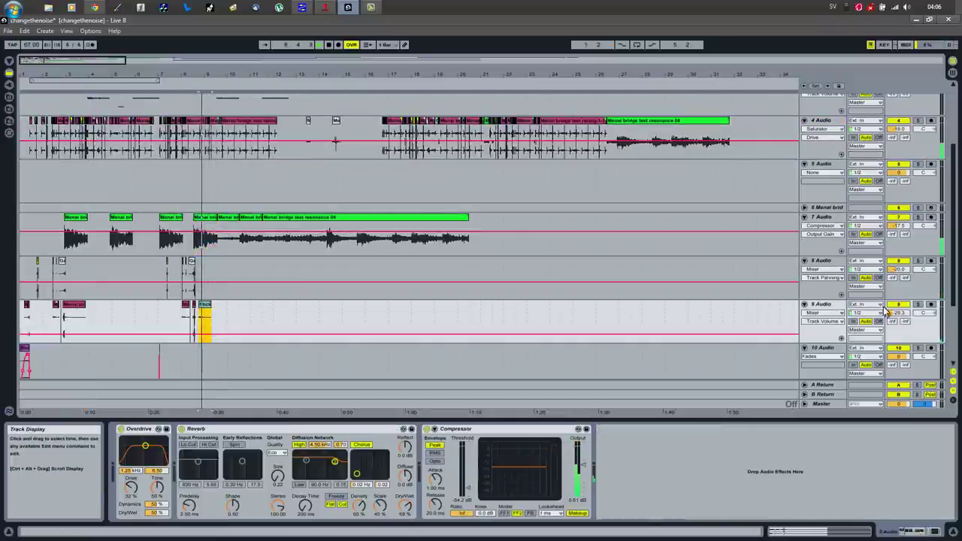
{"action": "left_click_drag", "start_coordinate": [899, 315], "coordinate": [899, 312]}
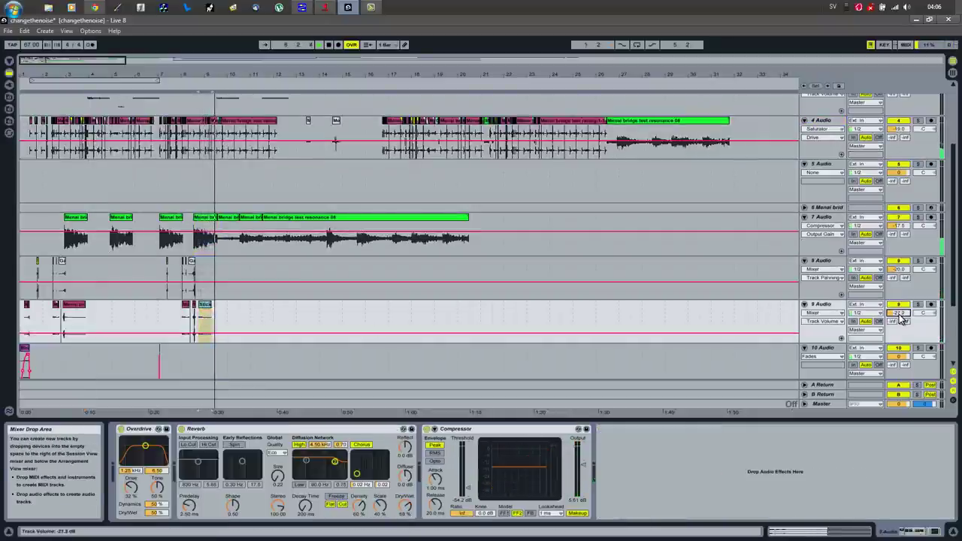
Play from about 7.3, open the Stick-1 clip's sample settings, solo 9 Audio and set the clip gain to -33.1 dB
{"action": "left_click", "coordinate": [171, 325]}
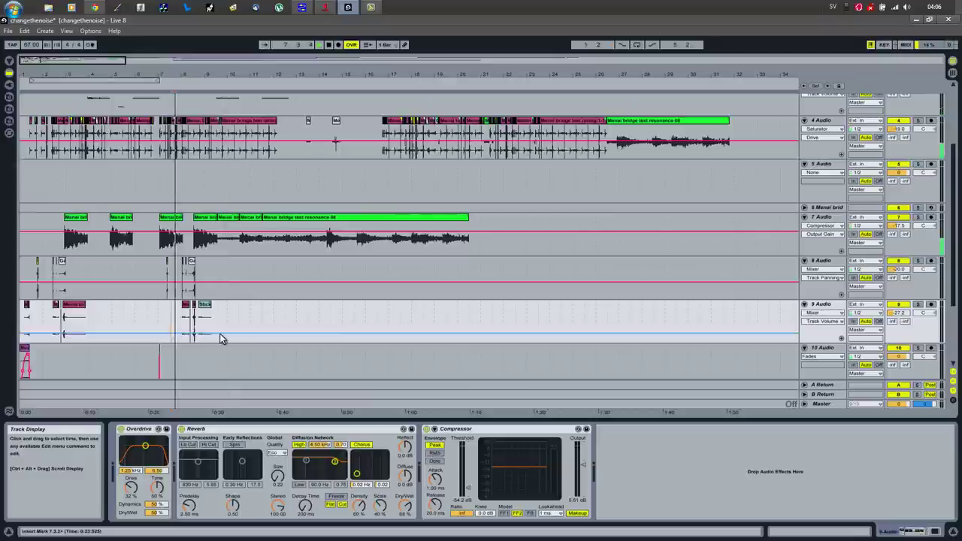
{"action": "double_click", "coordinate": [205, 305]}
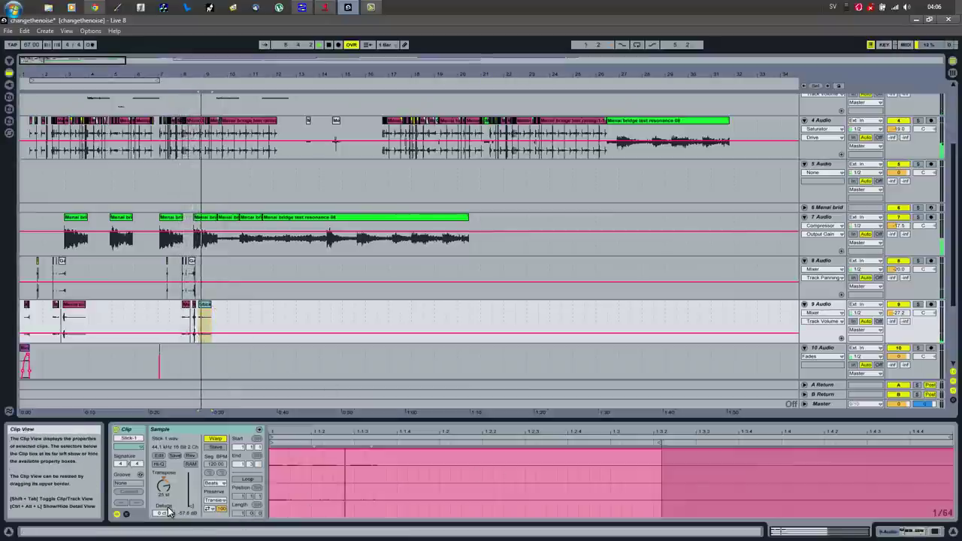
{"action": "left_click", "coordinate": [126, 515]}
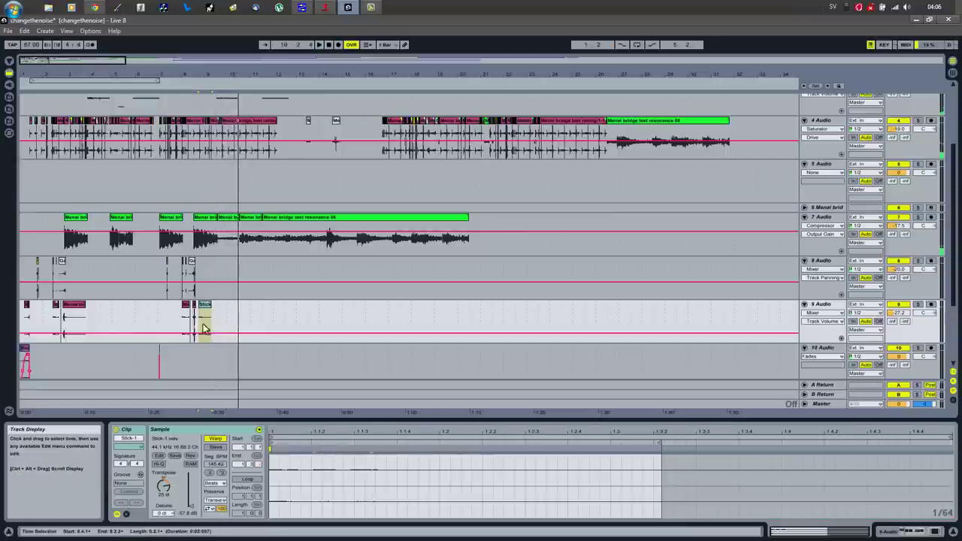
{"action": "left_click", "coordinate": [917, 305]}
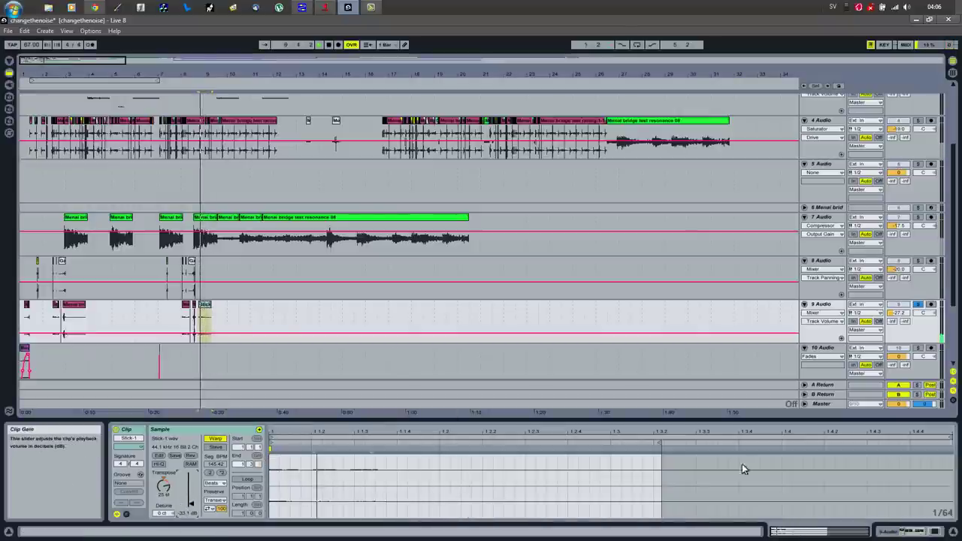
{"action": "left_click", "coordinate": [895, 532]}
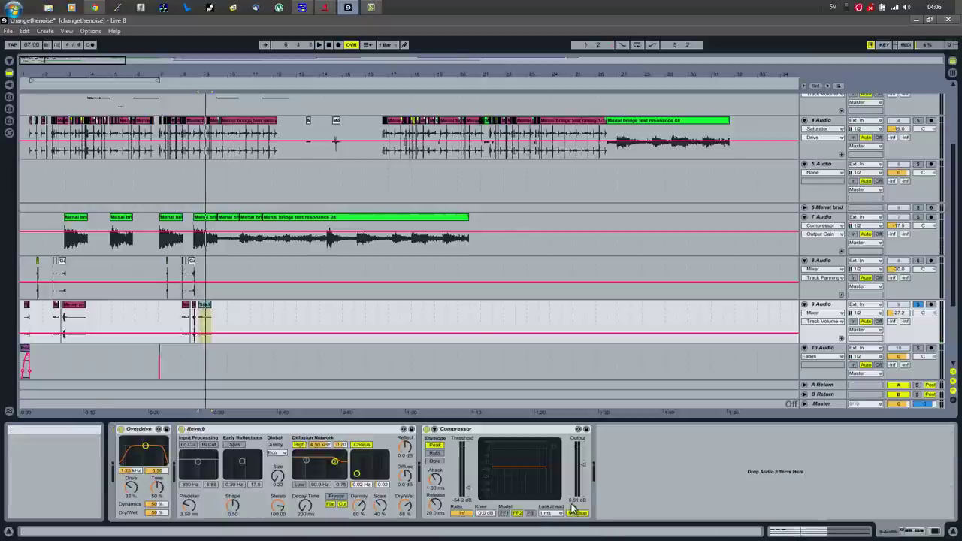
{"action": "key", "text": "space"}
{"action": "key", "text": "space"}
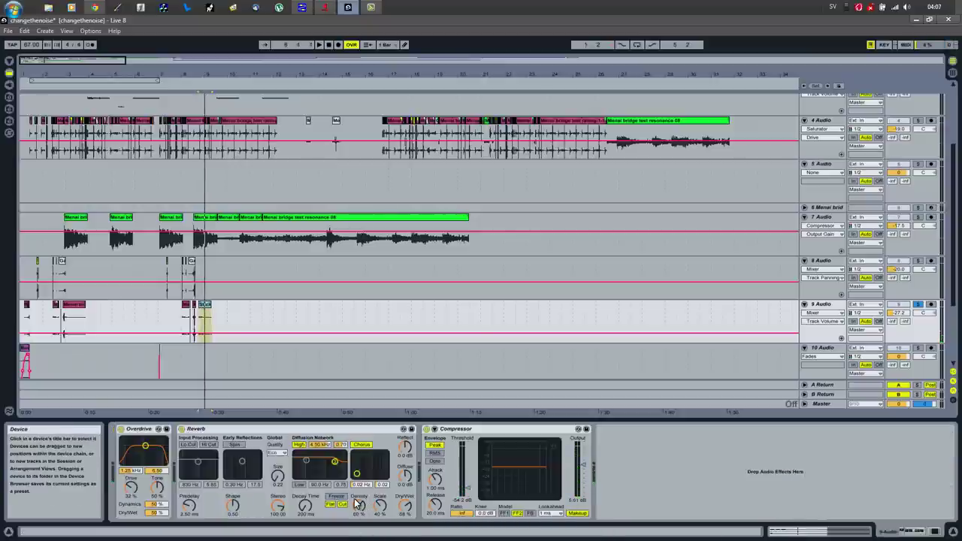
{"action": "key", "text": "space"}
{"action": "key", "text": "space"}
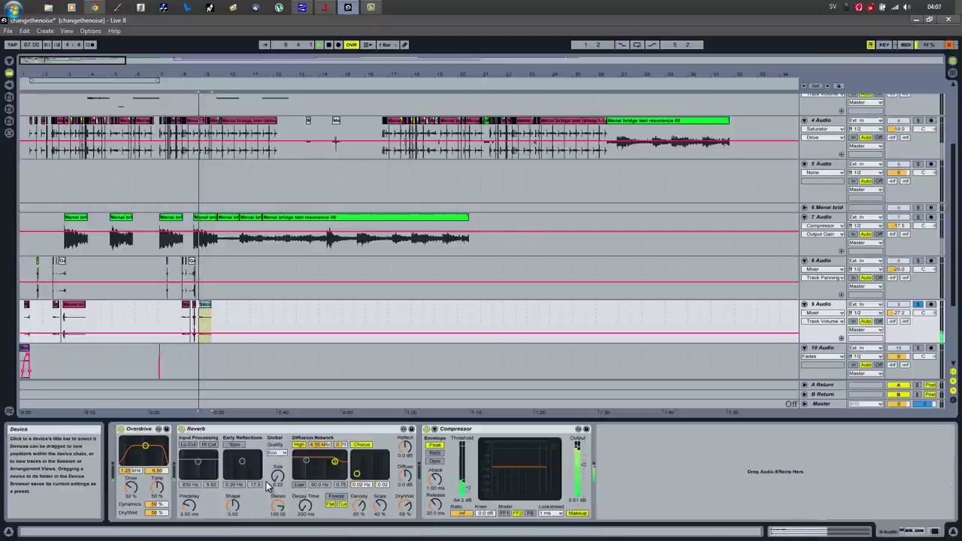
Show the Reverb's Decay Time automation on 9 Audio and add a steep rise to about 1.74 s just after 8.4.3
{"action": "right_click", "coordinate": [305, 507]}
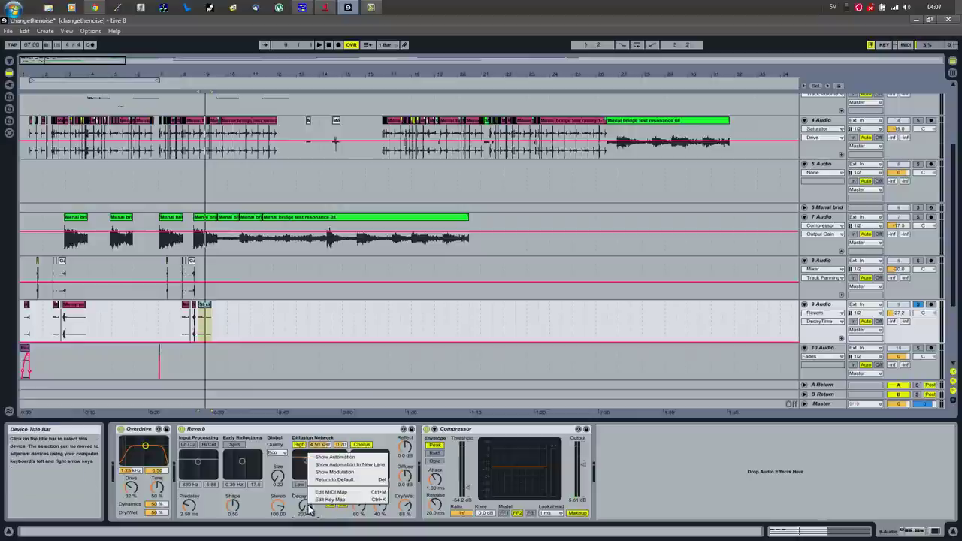
{"action": "left_click", "coordinate": [342, 456]}
{"action": "mouse_move", "coordinate": [205, 74]}
{"action": "left_mouse_down"}
{"action": "mouse_move", "coordinate": [209, 85]}
{"action": "mouse_move", "coordinate": [208, 67]}
{"action": "left_mouse_up"}
{"action": "key", "text": "space"}
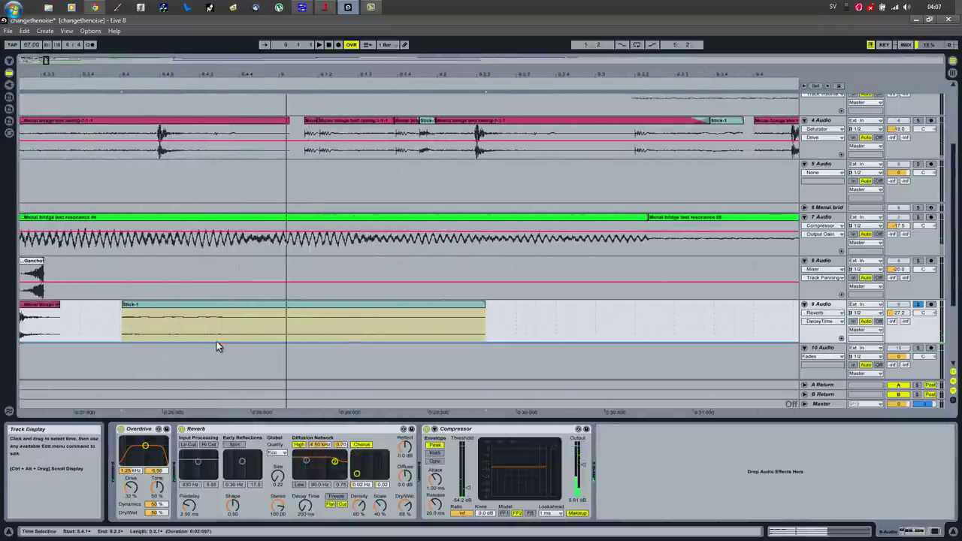
{"action": "key", "text": "space"}
{"action": "left_click", "coordinate": [216, 342]}
{"action": "left_click_drag", "start_coordinate": [218, 342], "coordinate": [220, 343]}
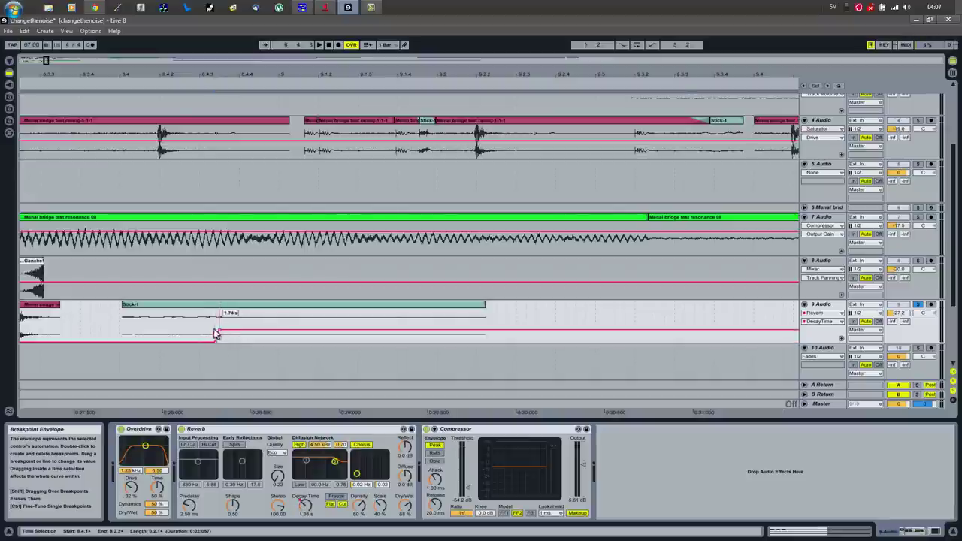
Audition Stick-1, raise the Decay Time automation's upper breakpoint to about 19.5 s and play the clip again
{"action": "left_click", "coordinate": [150, 308]}
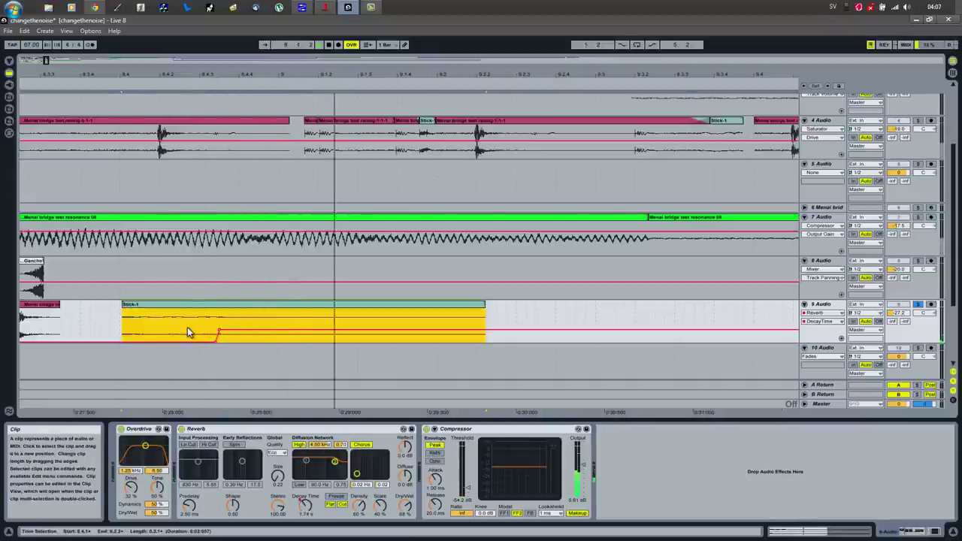
{"action": "key", "text": "space"}
{"action": "key", "text": "space"}
{"action": "key", "text": "space"}
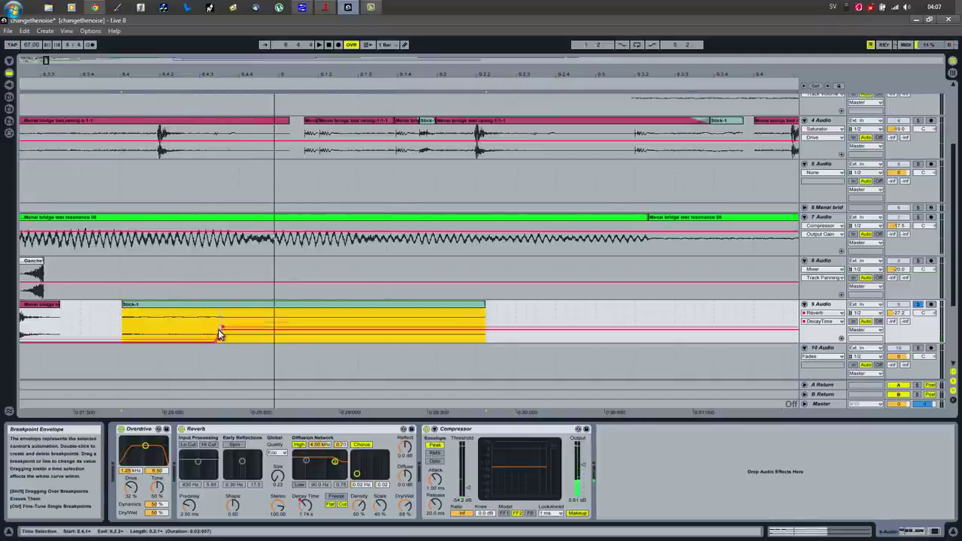
{"action": "left_click_drag", "start_coordinate": [219, 333], "coordinate": [218, 315]}
{"action": "left_click", "coordinate": [200, 307]}
{"action": "key", "text": "space"}
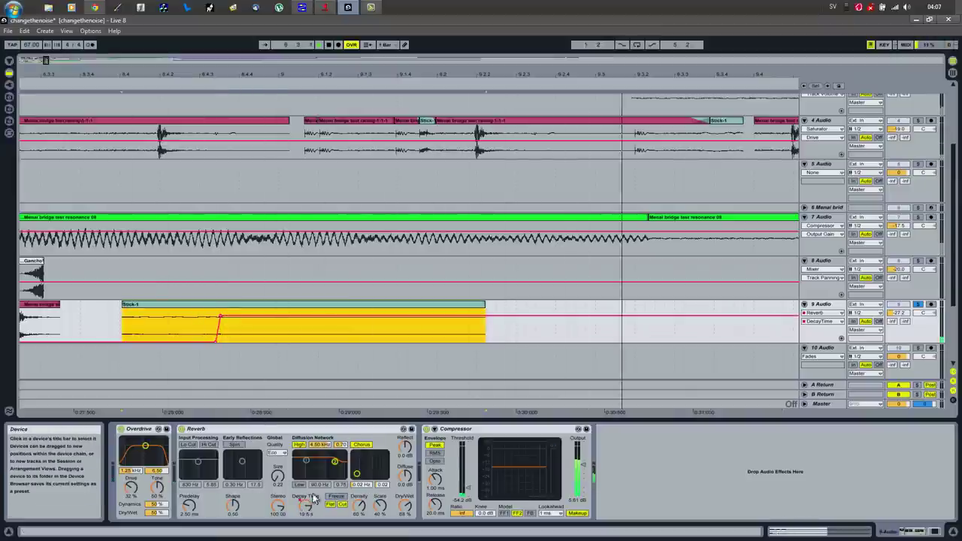
Enable the low filter in the Reverb's Diffusion Network at about 319 Hz and unsolo 9 Audio
{"action": "left_click", "coordinate": [307, 460]}
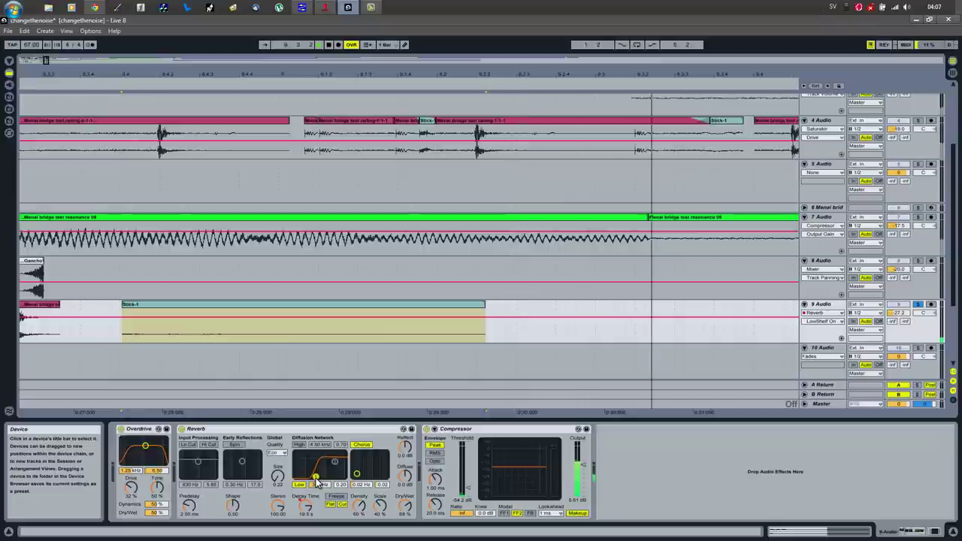
{"action": "left_click", "coordinate": [9, 73]}
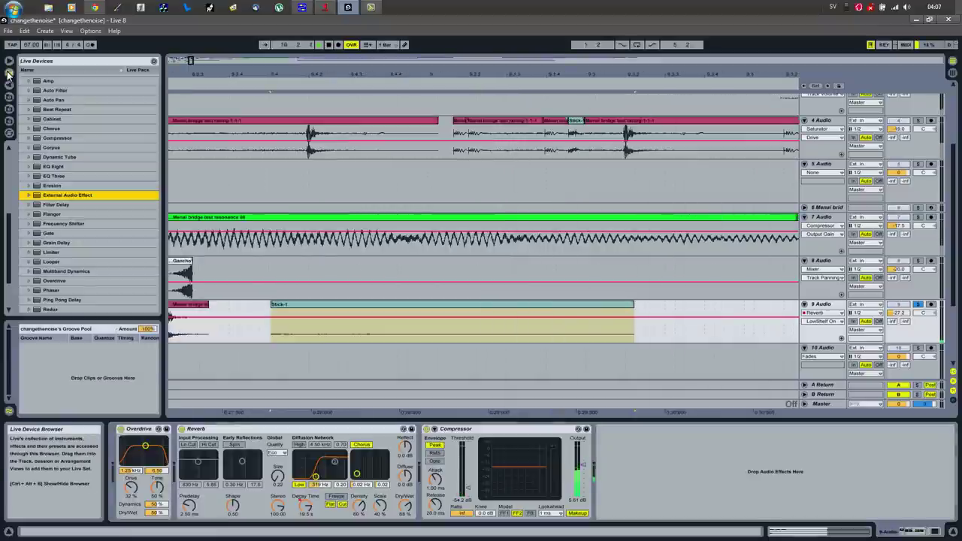
{"action": "left_click", "coordinate": [918, 304]}
Play the full mix from about 7.3.3 and from the Stick-1 clip, then inspect that clip's sample settings and 9 Audio's devices
{"action": "key", "text": "space"}
{"action": "left_click_drag", "start_coordinate": [241, 75], "coordinate": [389, 76]}
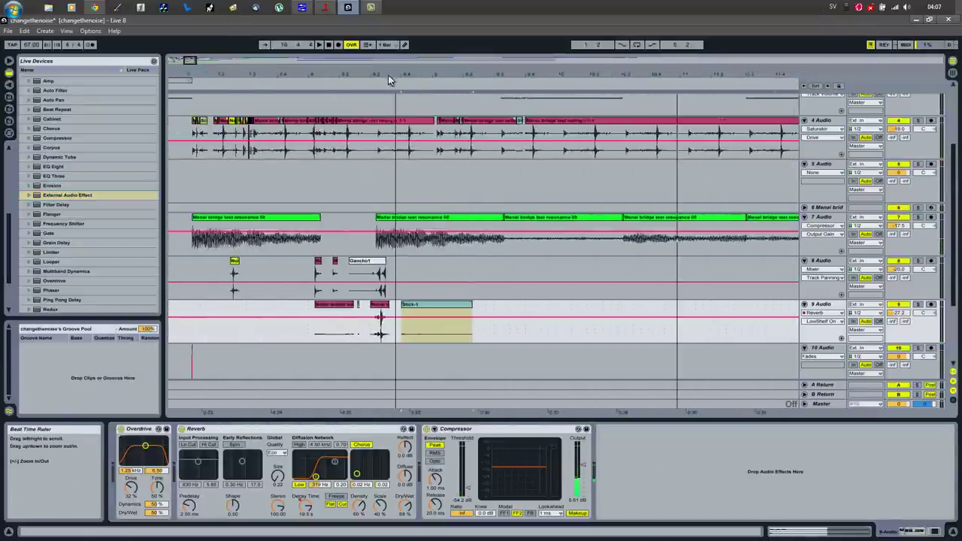
{"action": "left_click", "coordinate": [274, 333]}
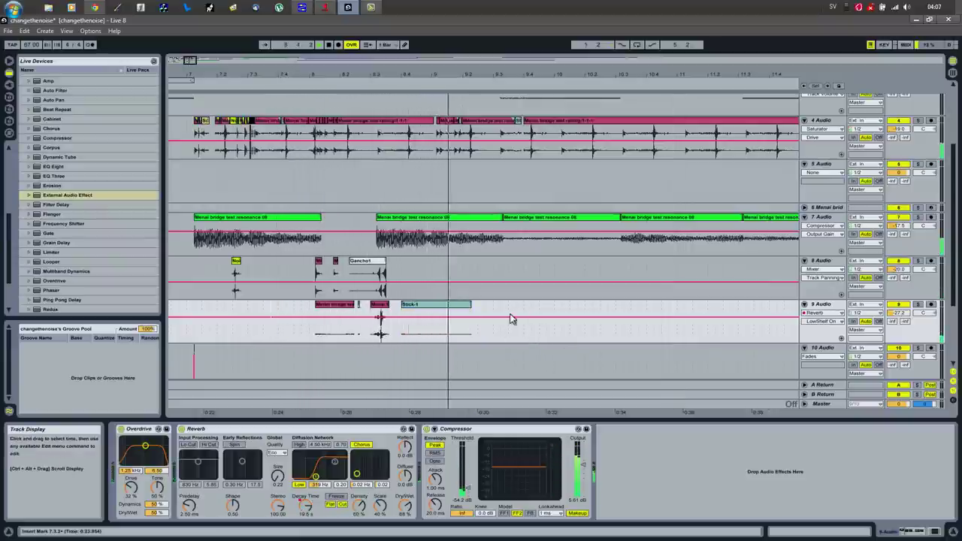
{"action": "left_click", "coordinate": [440, 307]}
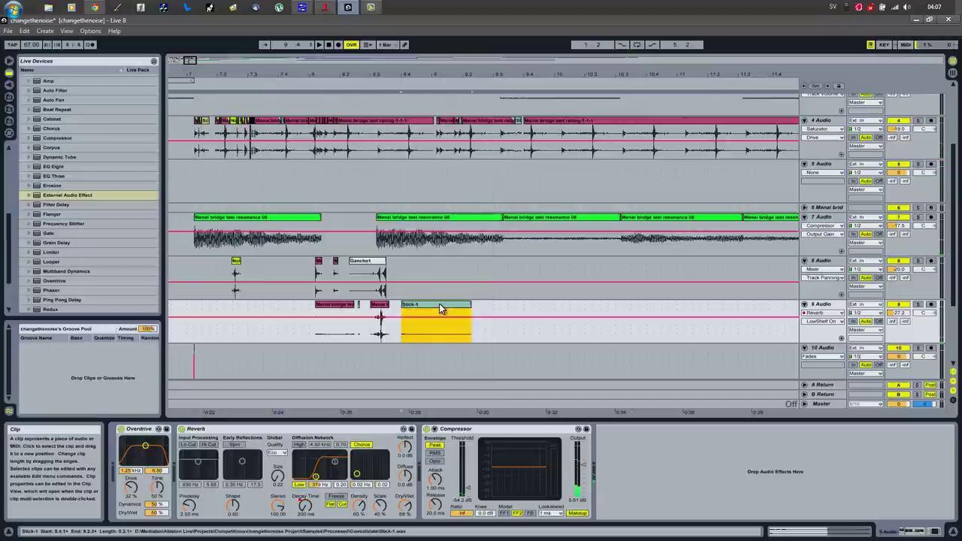
{"action": "key", "text": "space"}
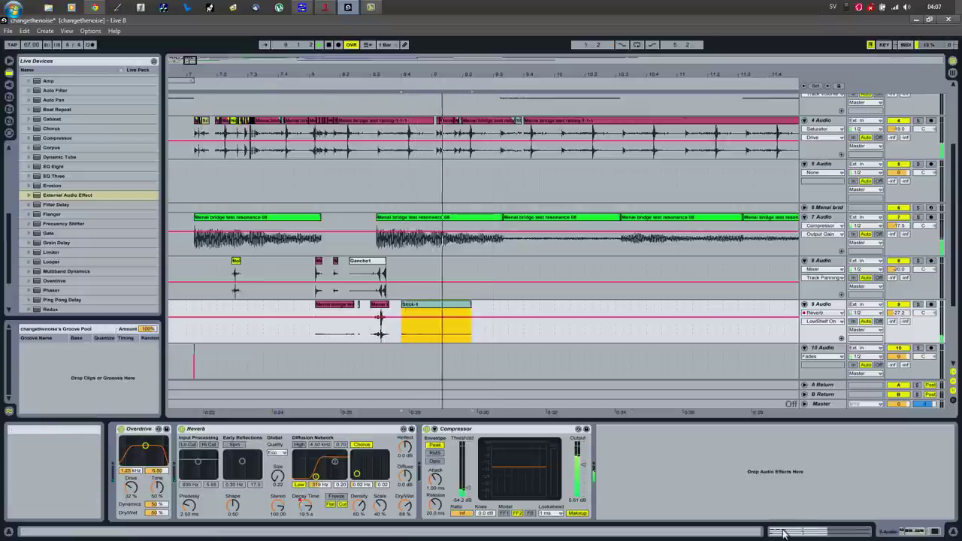
{"action": "left_click", "coordinate": [784, 532]}
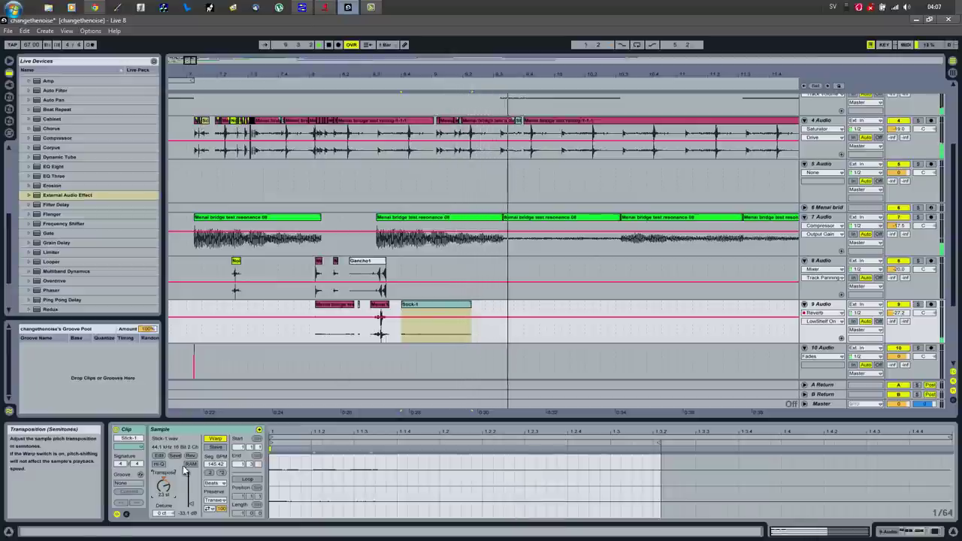
{"action": "left_click", "coordinate": [885, 532]}
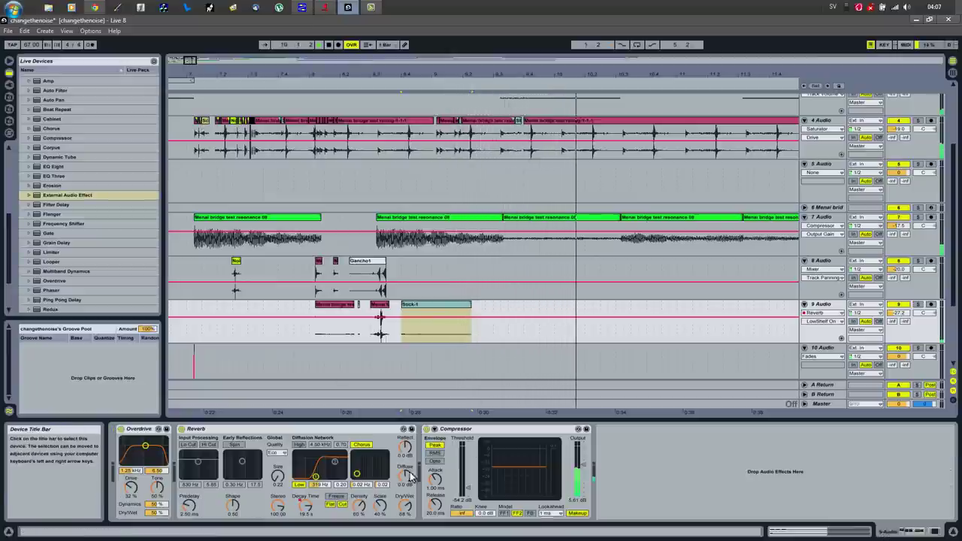
Inspect the long resonance clip on 7 Audio, then solo 2 Audio and play its Menai bridge test clip near bar 13
{"action": "left_click_drag", "start_coordinate": [474, 71], "coordinate": [474, 72]}
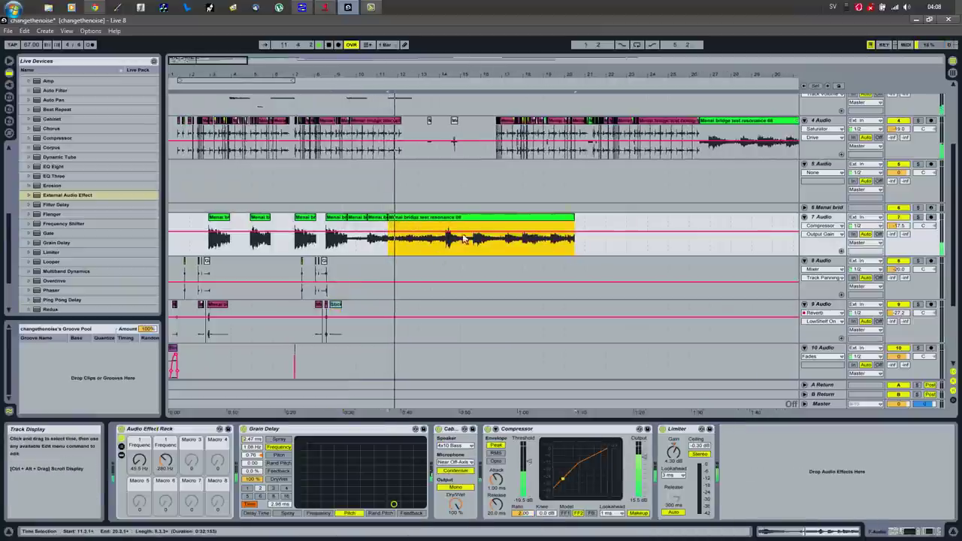
{"action": "left_click", "coordinate": [919, 218]}
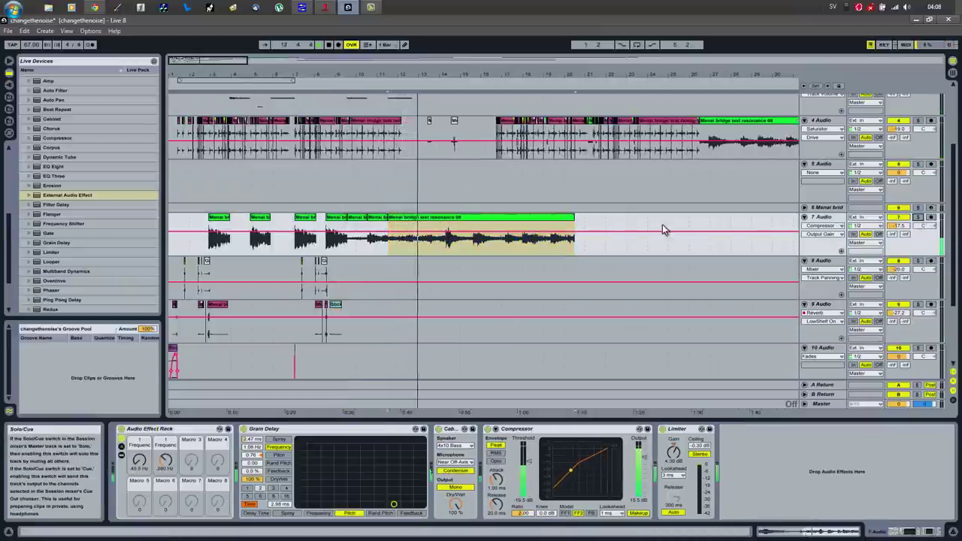
{"action": "scroll", "coordinate": [489, 242], "scroll_direction": "up", "scroll_amount": 3}
{"action": "left_click", "coordinate": [435, 160]}
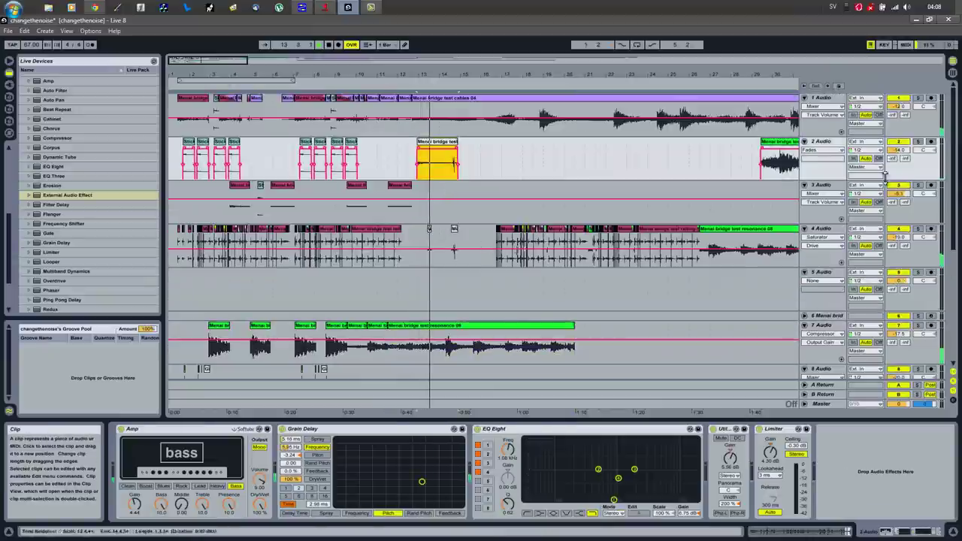
{"action": "left_click", "coordinate": [918, 142]}
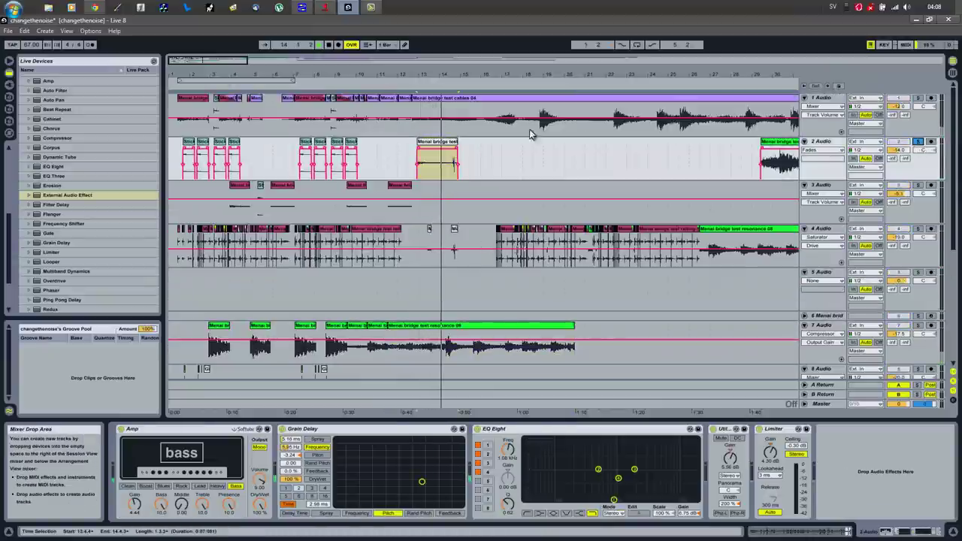
{"action": "left_click", "coordinate": [439, 143]}
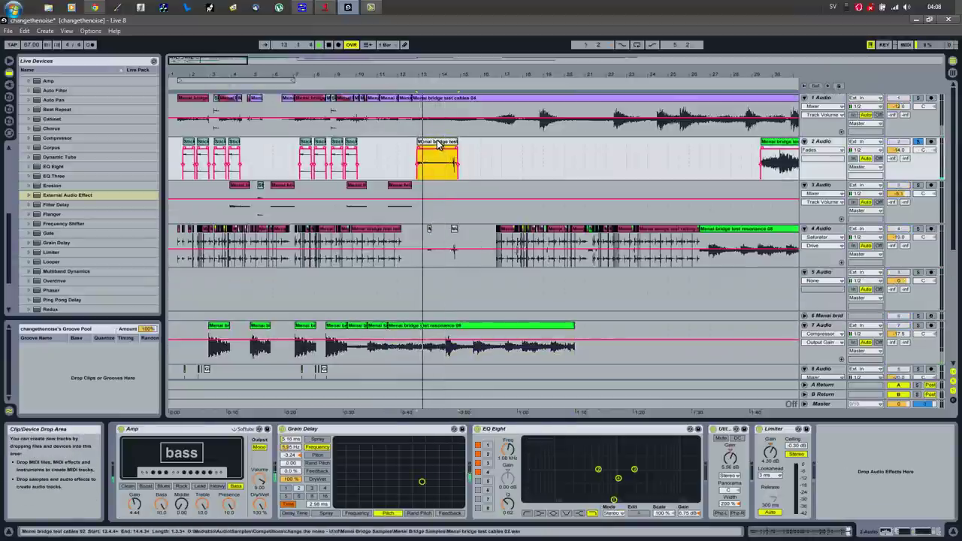
Raise the gain of the 2 Audio clip near bar 13 to 9.75 dB and lengthen its fade-out over more than half the clip
{"action": "double_click", "coordinate": [439, 143]}
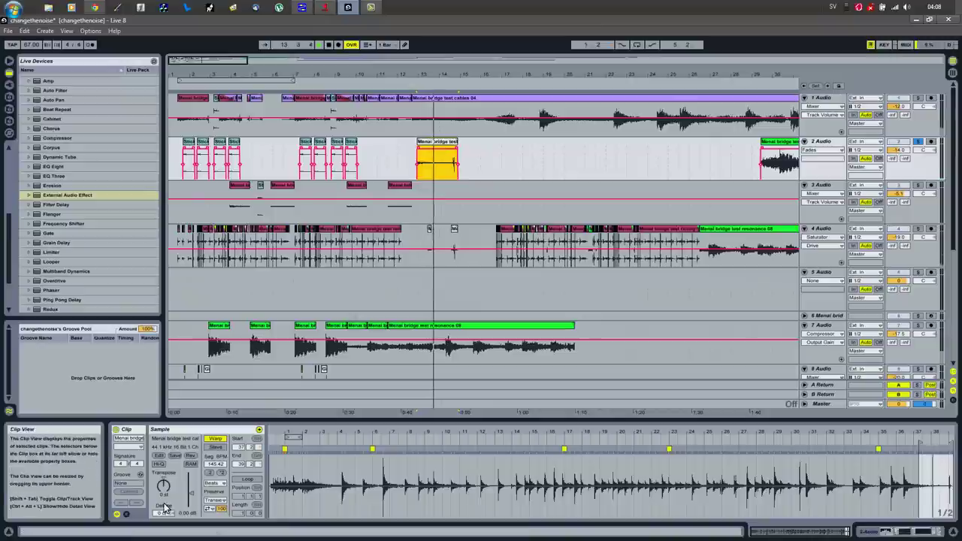
{"action": "left_click_drag", "start_coordinate": [181, 493], "coordinate": [181, 495]}
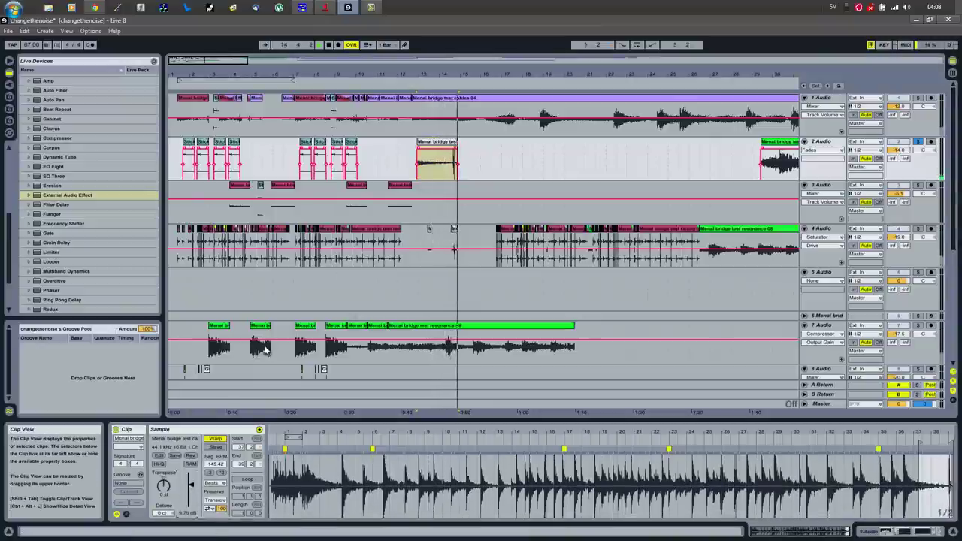
{"action": "key", "text": "space"}
{"action": "key", "text": "space"}
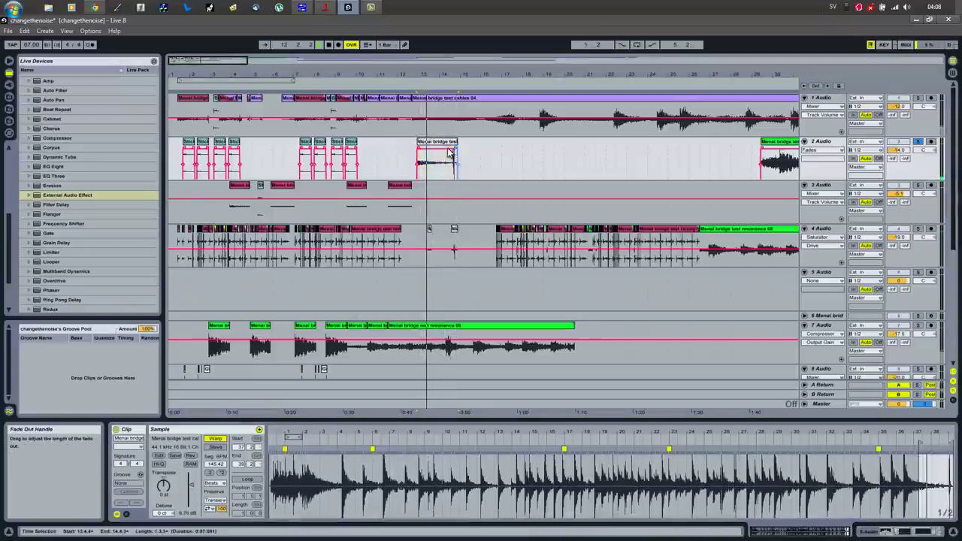
{"action": "left_click_drag", "start_coordinate": [453, 156], "coordinate": [440, 154]}
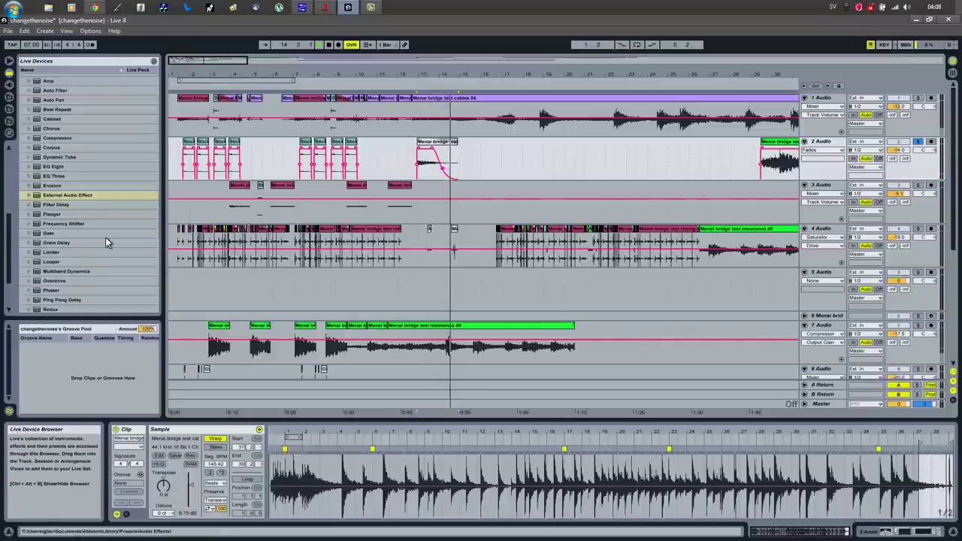
Preview samples from the Menai Bridge Samples folder and Organic Adventures' Misc folder in the file browser
{"action": "left_click", "coordinate": [9, 129]}
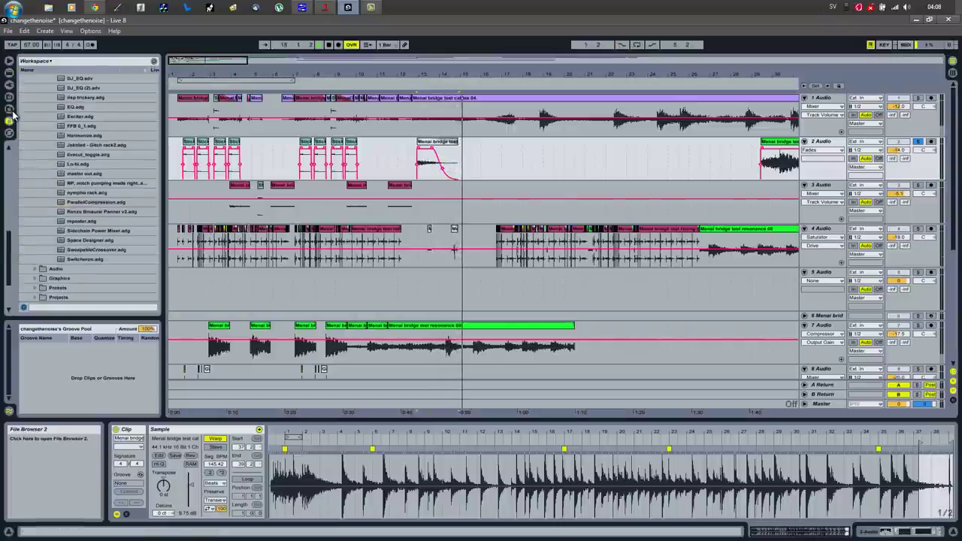
{"action": "left_click", "coordinate": [9, 109]}
{"action": "left_click", "coordinate": [86, 196]}
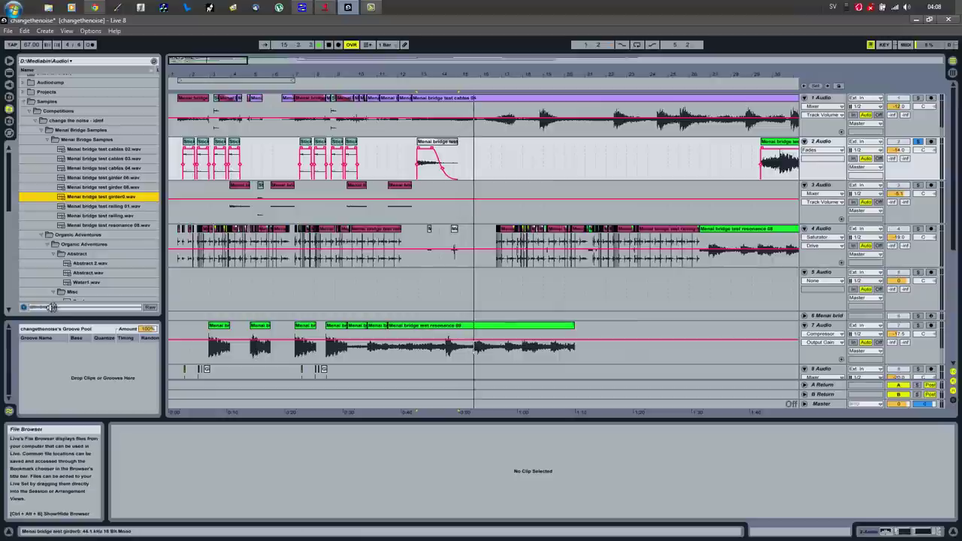
{"action": "left_click", "coordinate": [95, 206]}
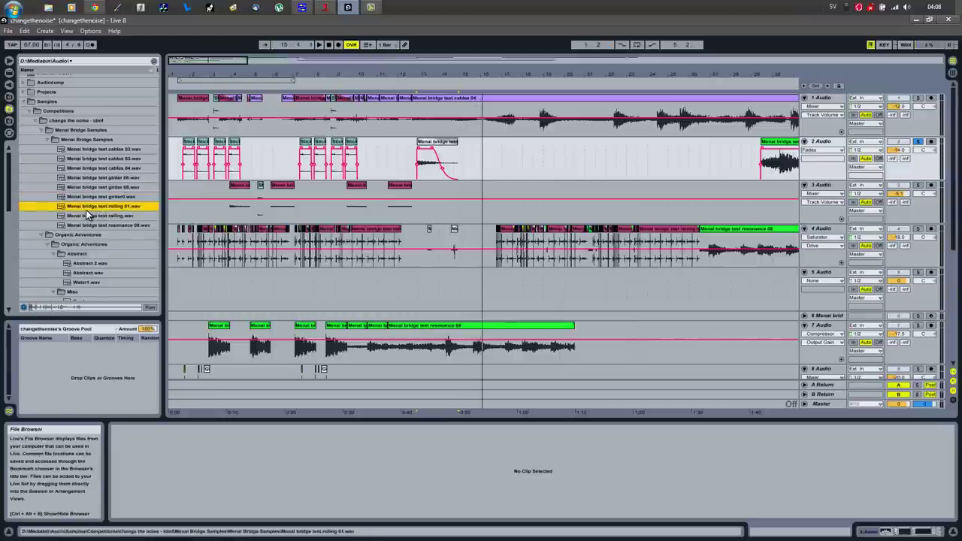
{"action": "scroll", "coordinate": [83, 259], "scroll_direction": "down", "scroll_amount": 3}
{"action": "left_click", "coordinate": [86, 259]}
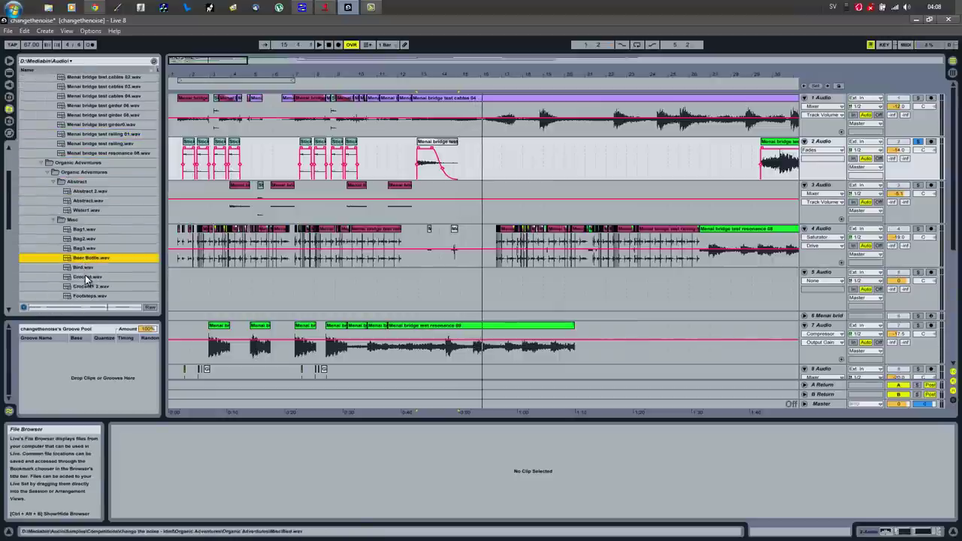
{"action": "left_click", "coordinate": [87, 278]}
{"action": "left_click", "coordinate": [82, 269]}
{"action": "scroll", "coordinate": [83, 272], "scroll_direction": "down", "scroll_amount": 3}
Place Kitchen4.wav from the Misc samples on 3 Audio at about 16.2.4
{"action": "left_click", "coordinate": [82, 273]}
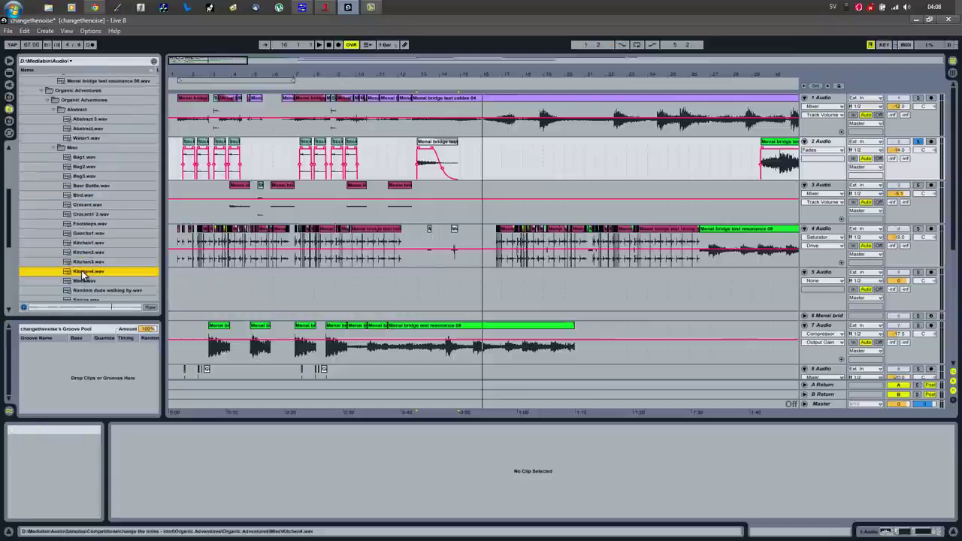
{"action": "left_click", "coordinate": [505, 161]}
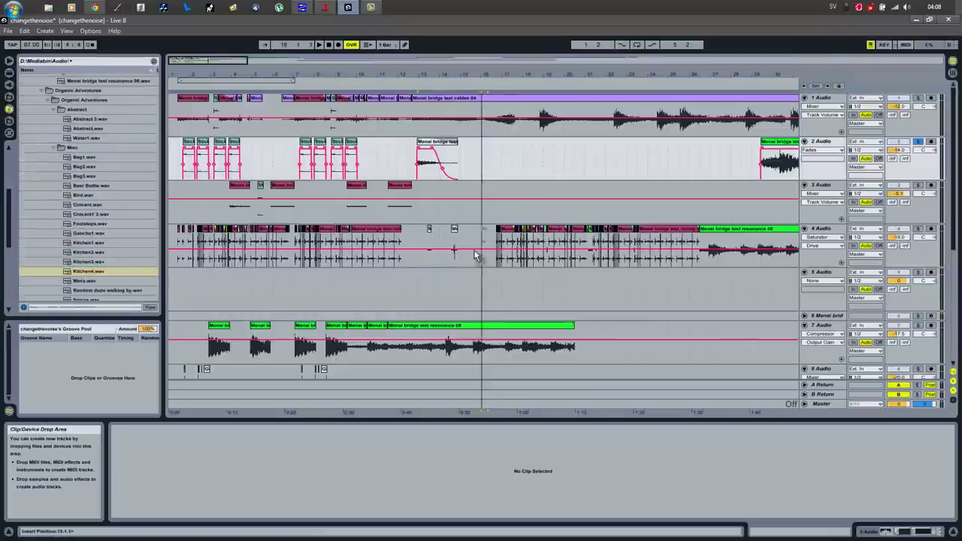
{"action": "left_click_drag", "start_coordinate": [484, 196], "coordinate": [491, 197]}
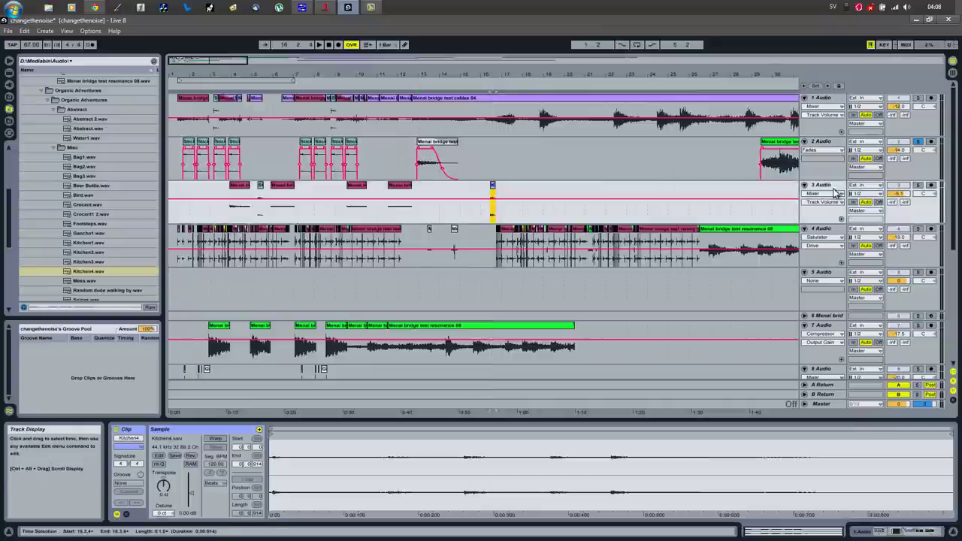
{"action": "double_click", "coordinate": [827, 186]}
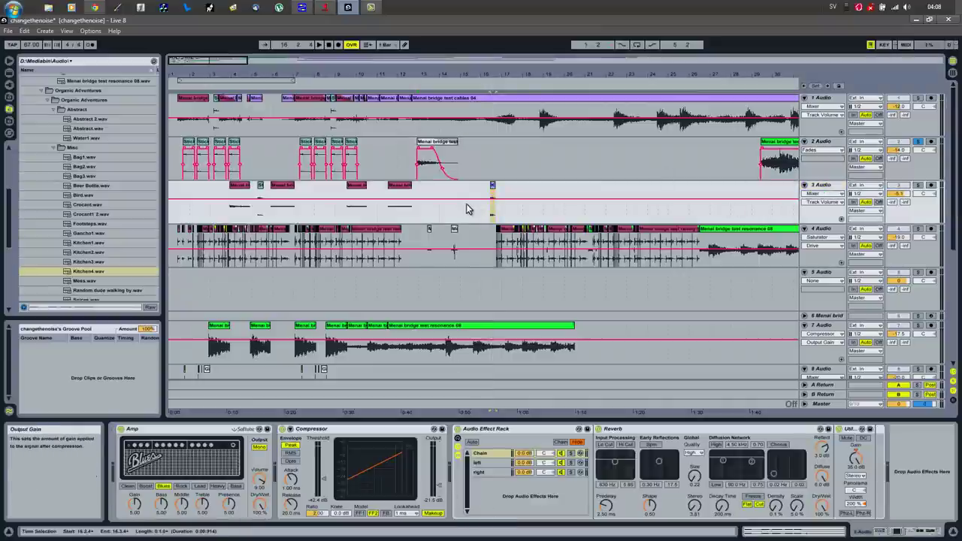
{"action": "scroll", "coordinate": [490, 190], "scroll_direction": "down", "scroll_amount": 1}
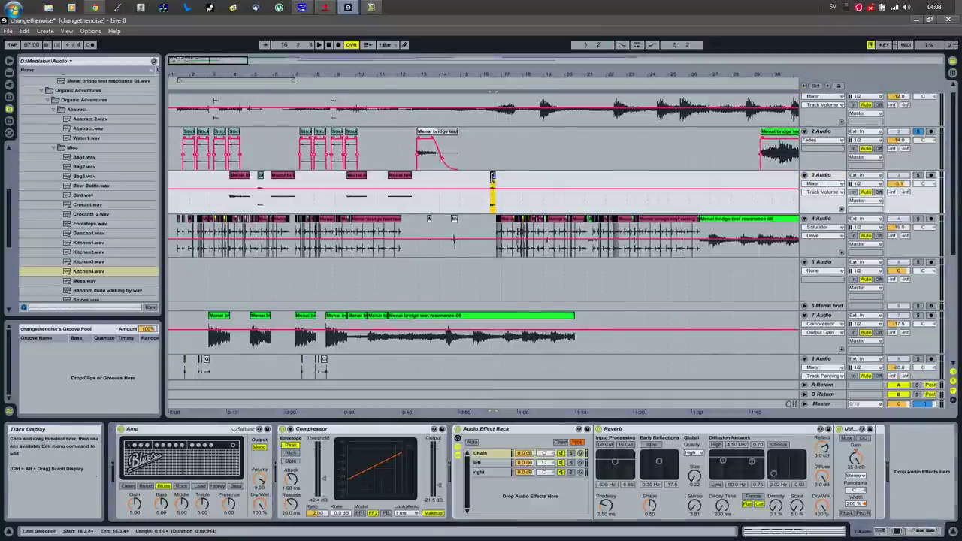
{"action": "left_click", "coordinate": [918, 176]}
{"action": "left_click", "coordinate": [488, 69]}
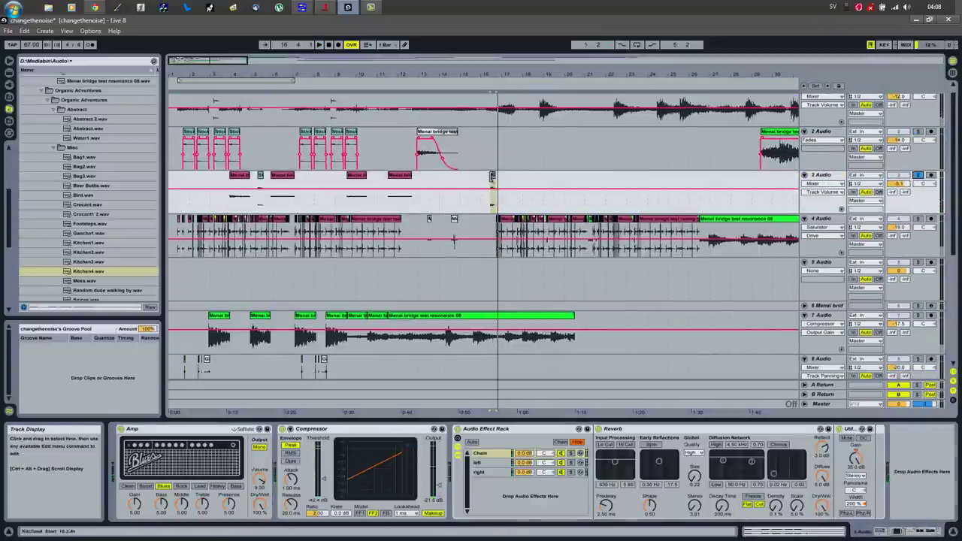
Split the Kitchen4 clip just after 16.3.2, shift its second part slightly earlier over the first, and play the result
{"action": "left_click_drag", "start_coordinate": [495, 69], "coordinate": [455, 183]}
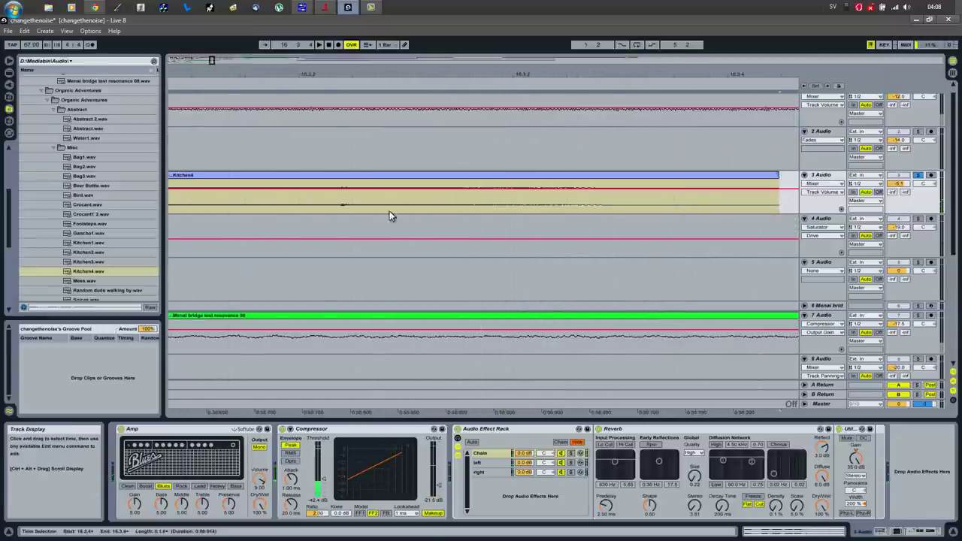
{"action": "left_click", "coordinate": [337, 213]}
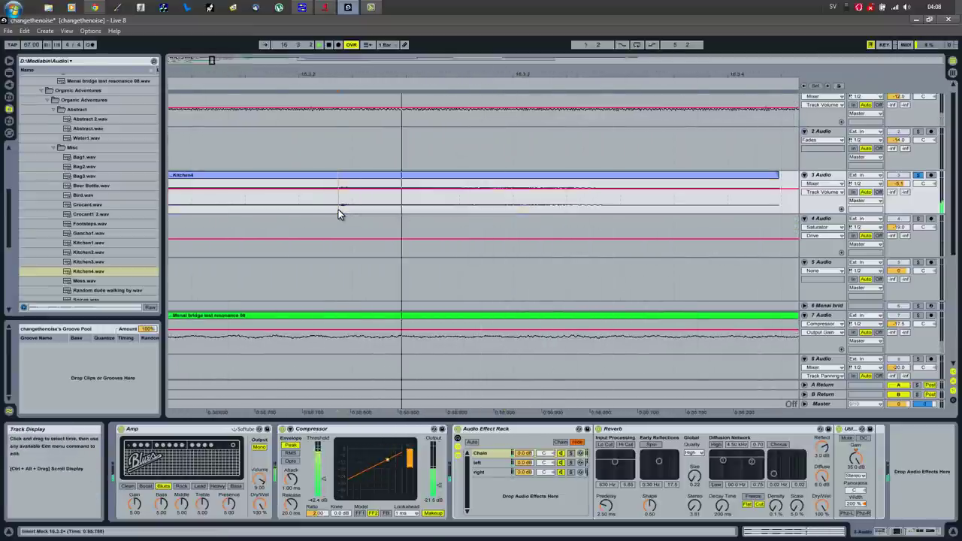
{"action": "key", "text": "ctrl+e"}
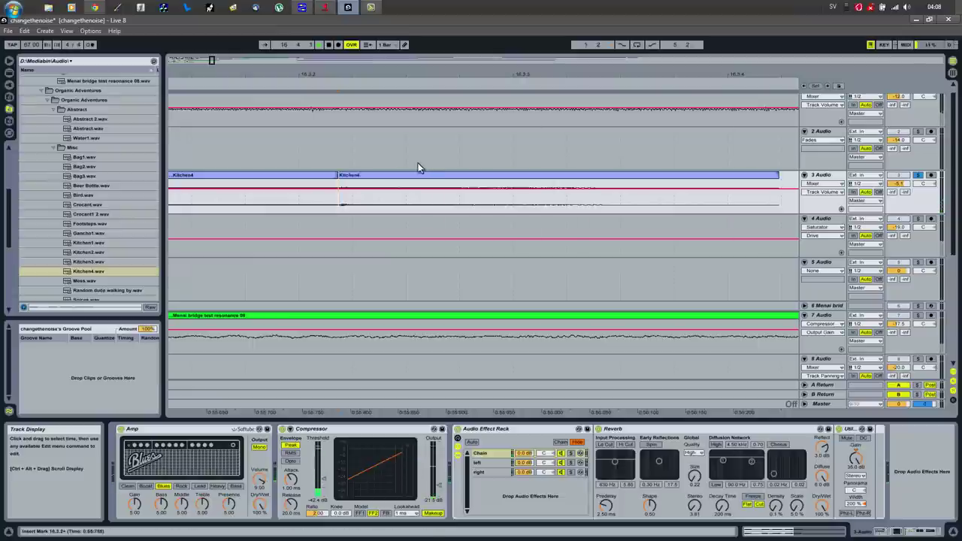
{"action": "left_click_drag", "start_coordinate": [419, 178], "coordinate": [297, 184]}
{"action": "left_click_drag", "start_coordinate": [232, 74], "coordinate": [234, 63]}
{"action": "left_click", "coordinate": [401, 179]}
{"action": "key", "text": "space"}
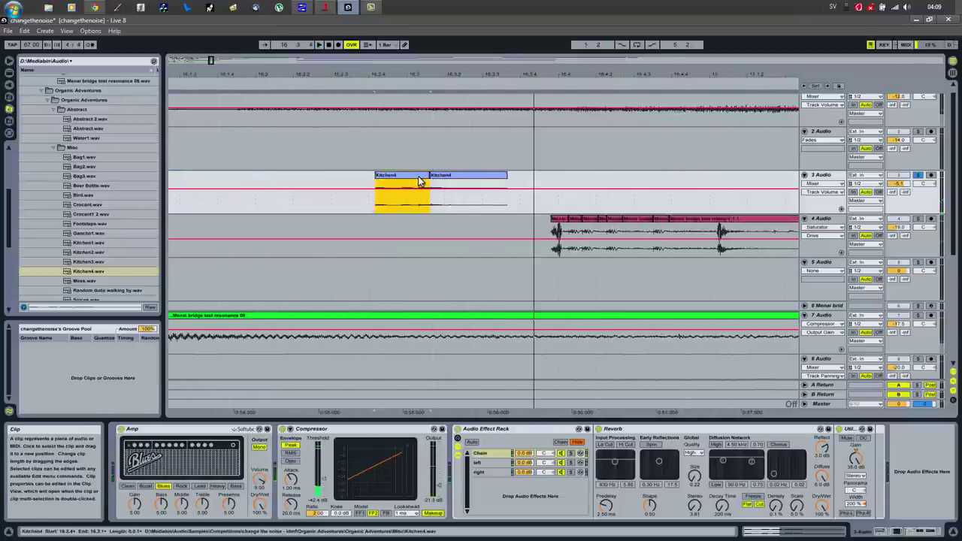
Split the second Kitchen4 slice just after 16.3.2, nudge the last part slightly earlier, and play from the first slice
{"action": "left_click", "coordinate": [448, 207]}
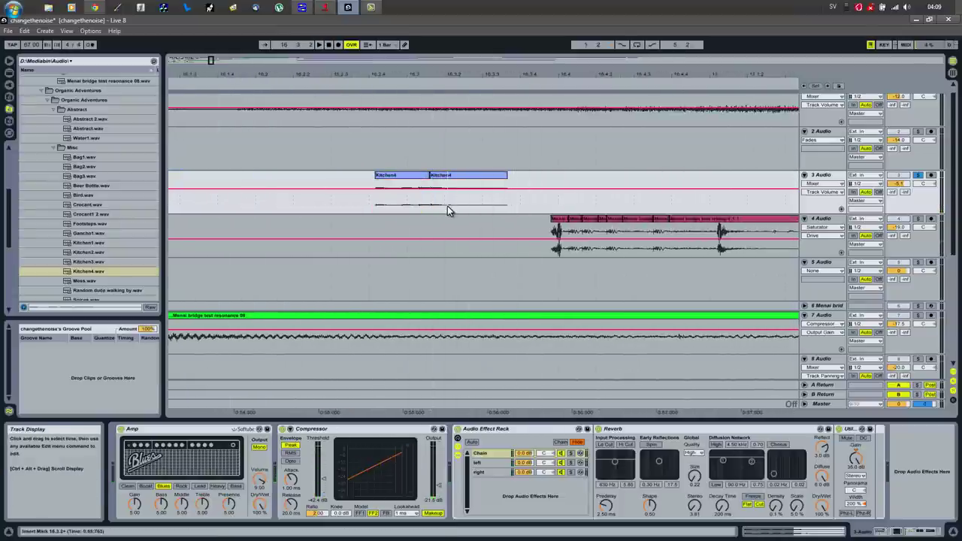
{"action": "key", "text": "ctrl+q"}
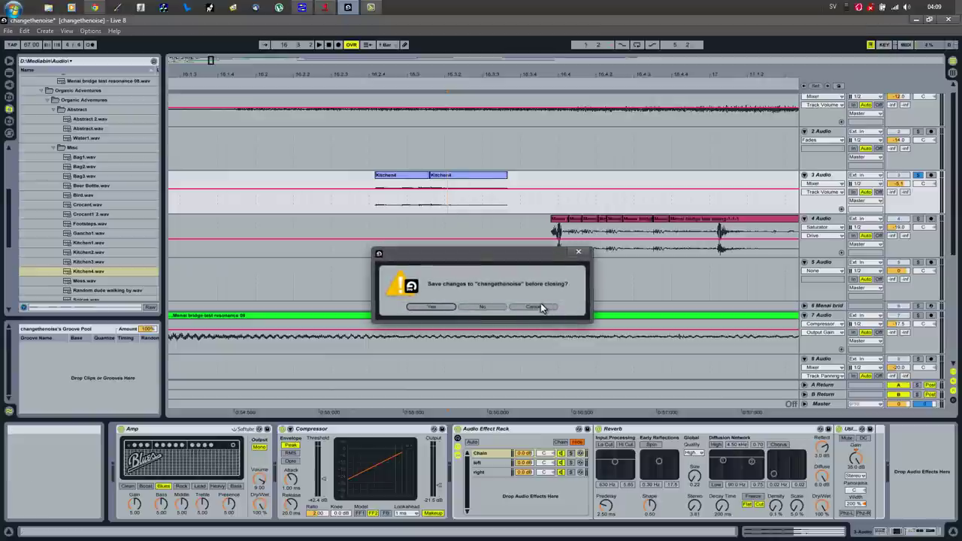
{"action": "left_click", "coordinate": [535, 306]}
{"action": "left_click", "coordinate": [464, 177]}
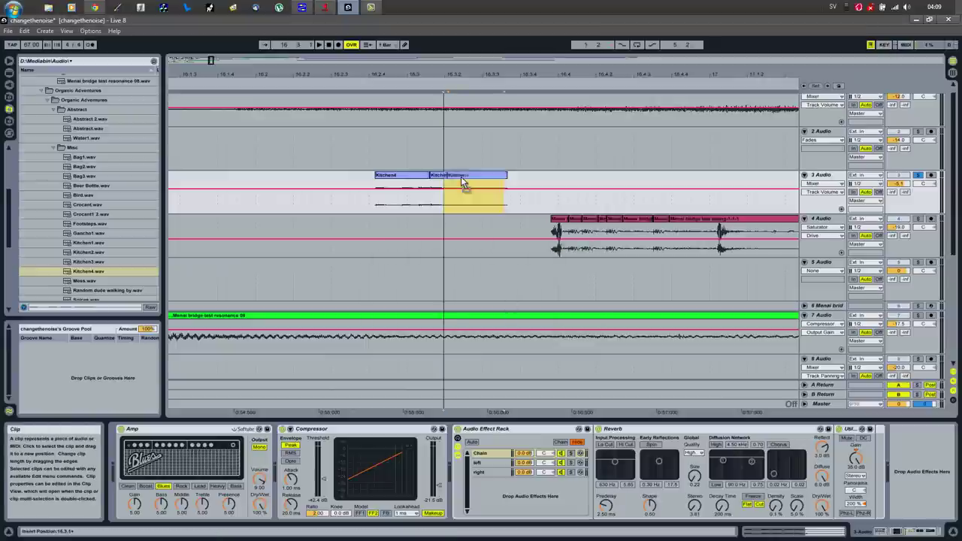
{"action": "left_click", "coordinate": [388, 177]}
{"action": "key", "text": "space"}
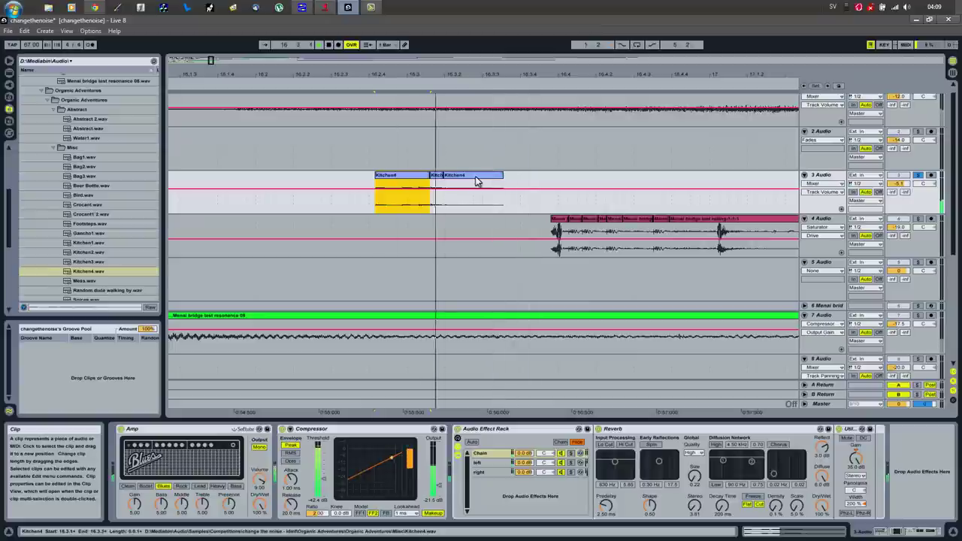
Select all three Kitchen4 slices on 3 Audio and consolidate them into a single clip
{"action": "left_click", "coordinate": [476, 177], "text": "shift"}
{"action": "key", "text": "ctrl+j"}
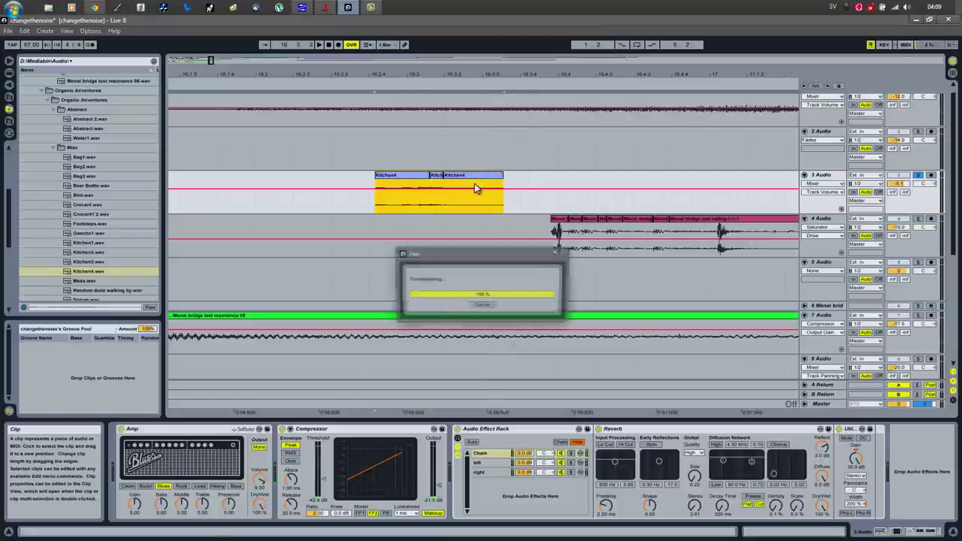
{"action": "key", "text": "shift+Tab"}
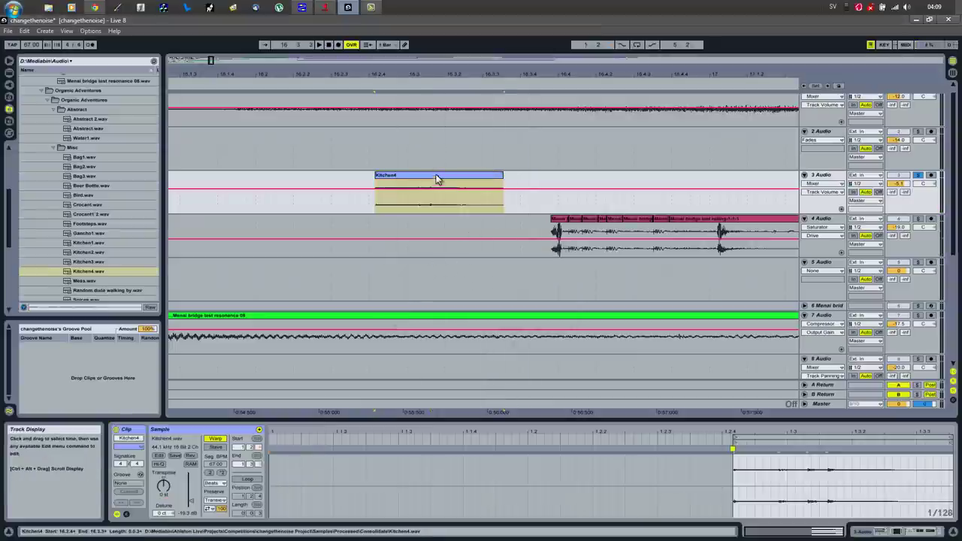
Raise the consolidated Kitchen4 clip's gain to about -6.2 dB and play it
{"action": "left_click", "coordinate": [440, 180]}
{"action": "left_click_drag", "start_coordinate": [193, 499], "coordinate": [193, 495]}
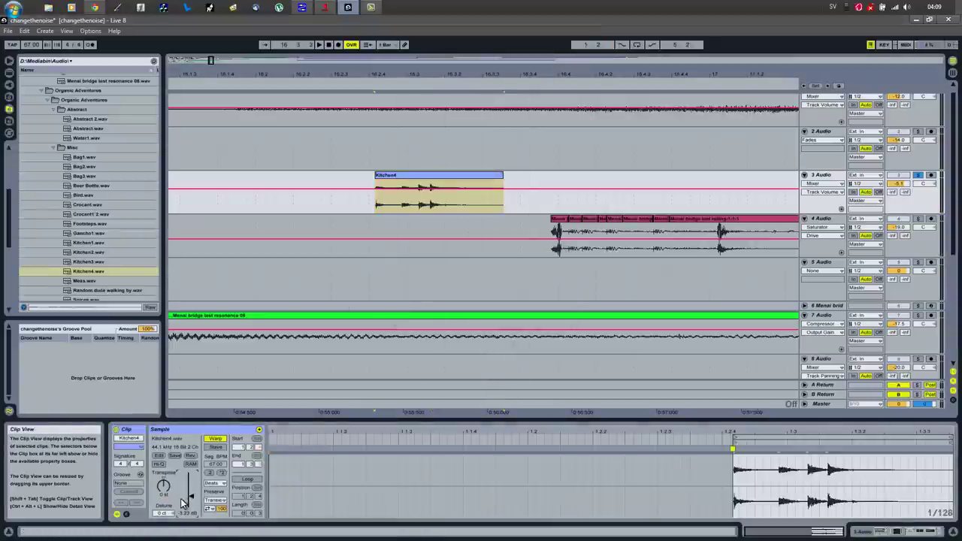
{"action": "key", "text": "space"}
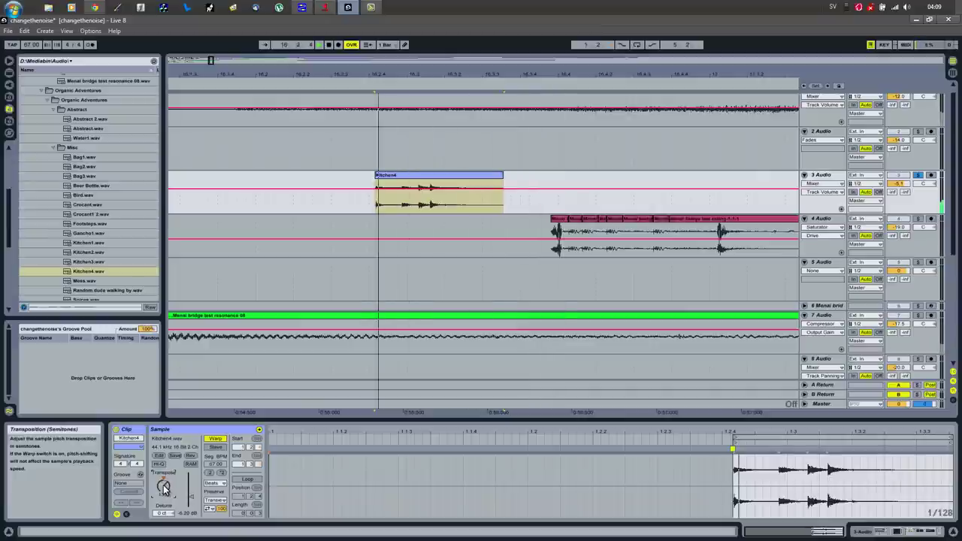
Set the clip's warp mode to Texture with grain size 20.35 and flux 39.84, transposing it to 5 st
{"action": "left_click", "coordinate": [214, 482]}
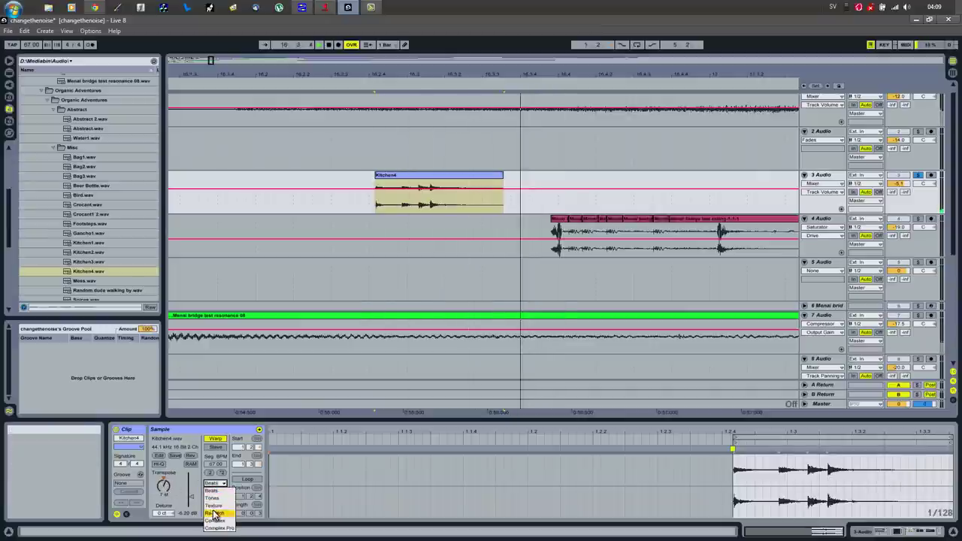
{"action": "left_click", "coordinate": [214, 507]}
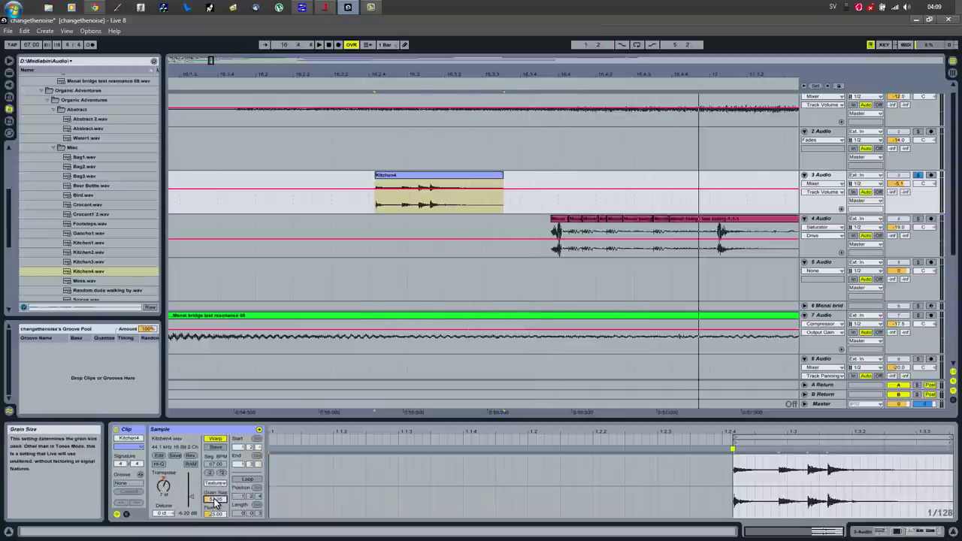
{"action": "left_click_drag", "start_coordinate": [214, 499], "coordinate": [214, 501]}
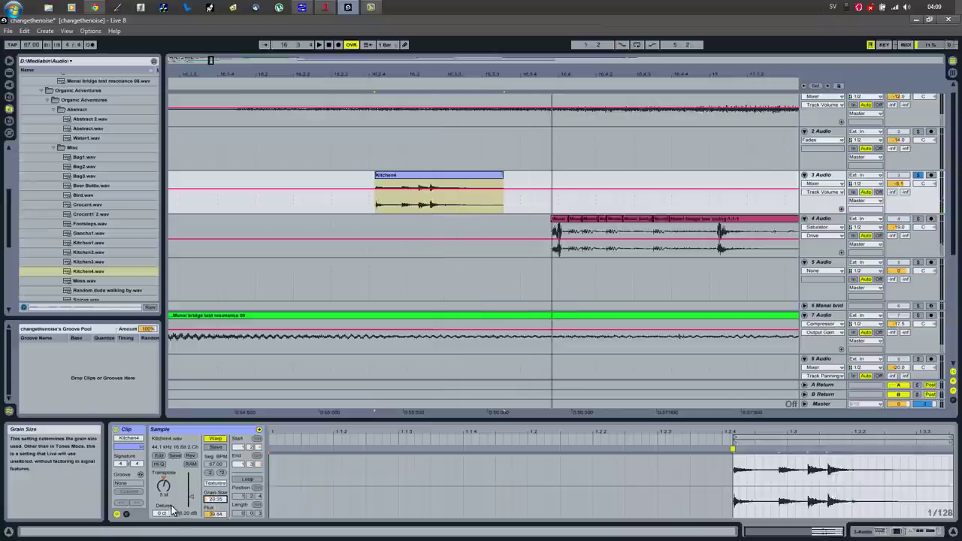
Draw a Grain Size clip envelope that starts low at the clip's beginning and ramps to maximum near the last hit, and play it
{"action": "left_click", "coordinate": [126, 515]}
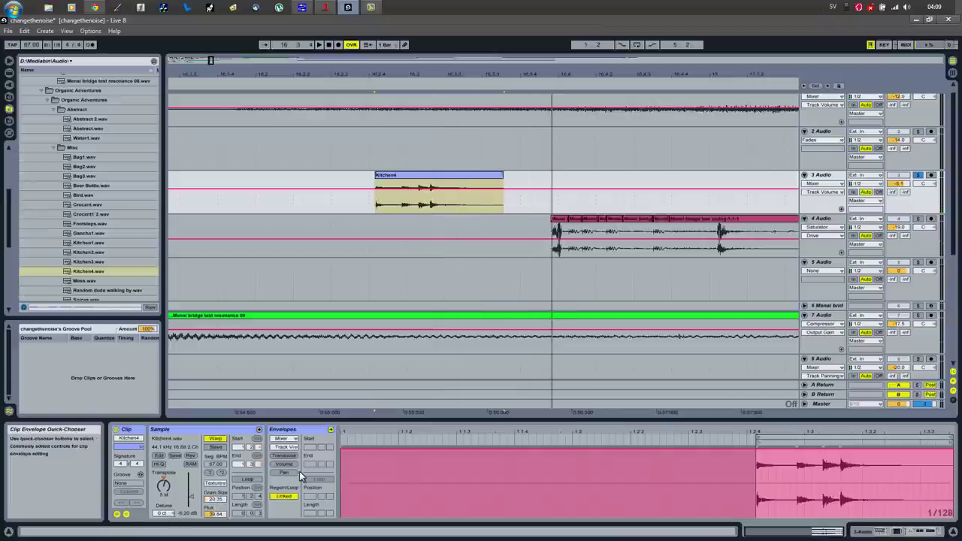
{"action": "left_click", "coordinate": [283, 442]}
{"action": "left_click", "coordinate": [285, 340]}
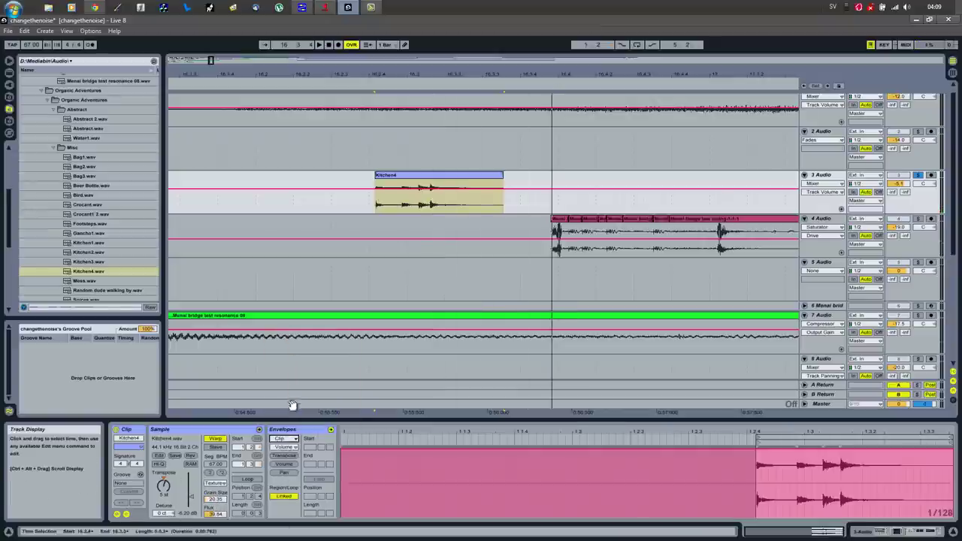
{"action": "left_click", "coordinate": [286, 449]}
{"action": "left_click", "coordinate": [289, 465]}
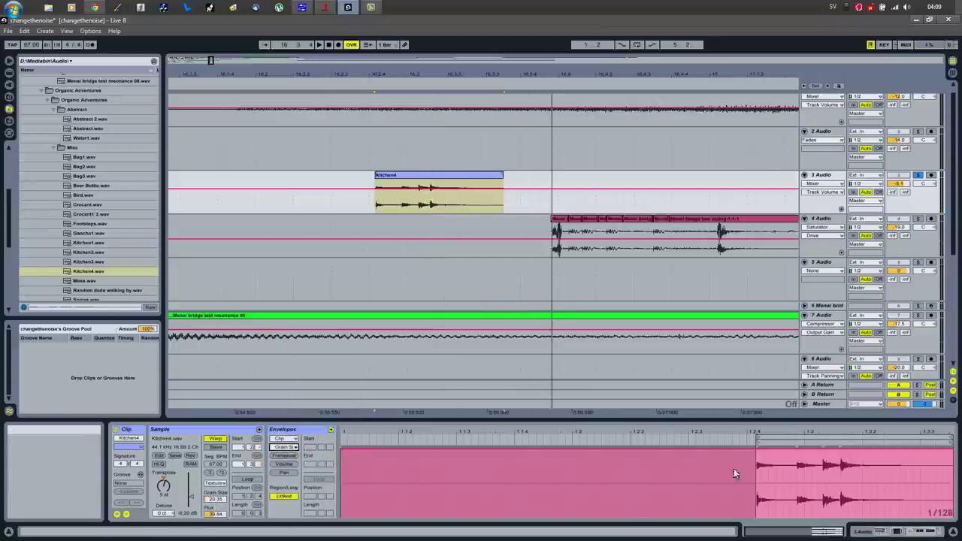
{"action": "left_click_drag", "start_coordinate": [759, 450], "coordinate": [760, 494]}
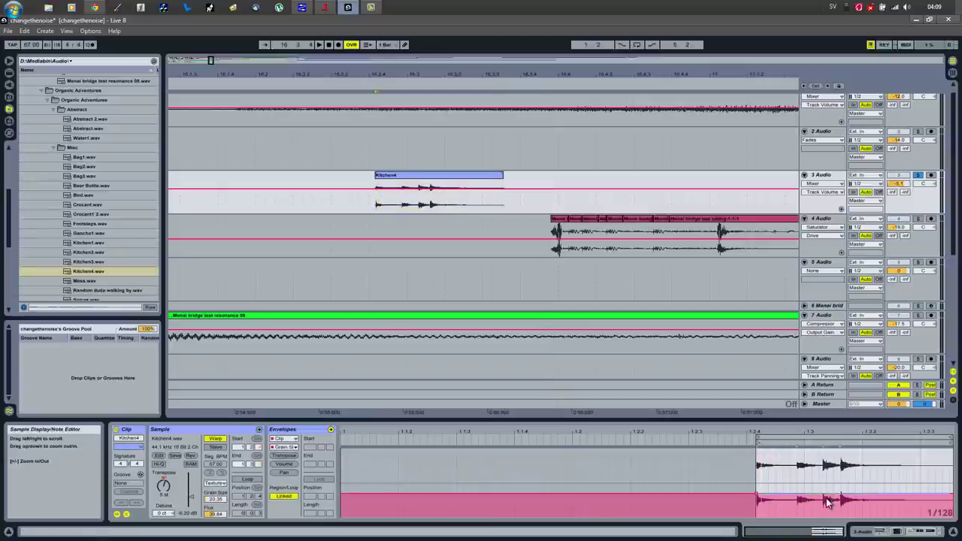
{"action": "left_click_drag", "start_coordinate": [855, 494], "coordinate": [844, 450]}
{"action": "key", "text": "space"}
{"action": "key", "text": "space"}
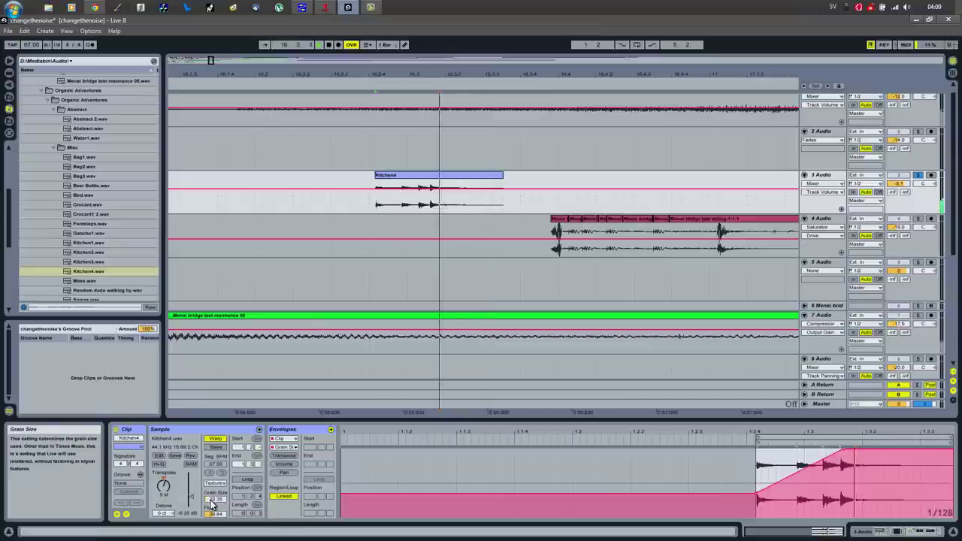
Raise the clip's grain size to about 197 and its transposition to 22 st while auditioning it
{"action": "key", "text": "space"}
{"action": "left_click_drag", "start_coordinate": [217, 500], "coordinate": [217, 481]}
{"action": "key", "text": "space"}
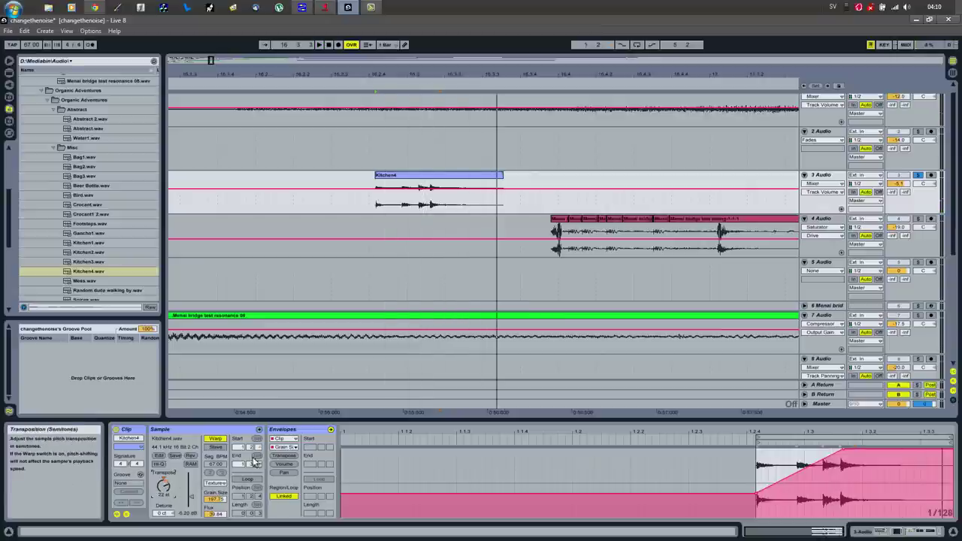
Draw a Transpose clip envelope that rises to a peak around 1.3.2 and falls back to zero, and play the clip
{"action": "left_click", "coordinate": [284, 456]}
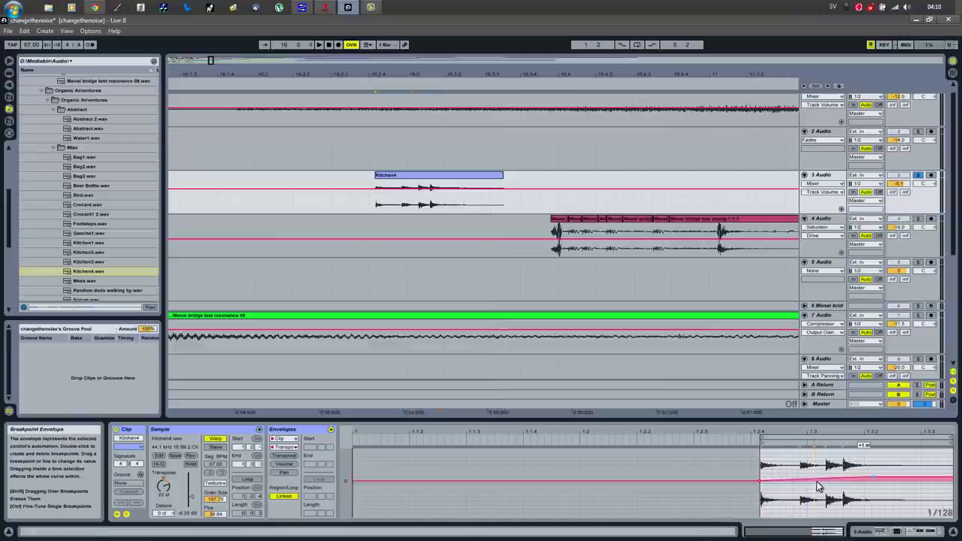
{"action": "key", "text": "space"}
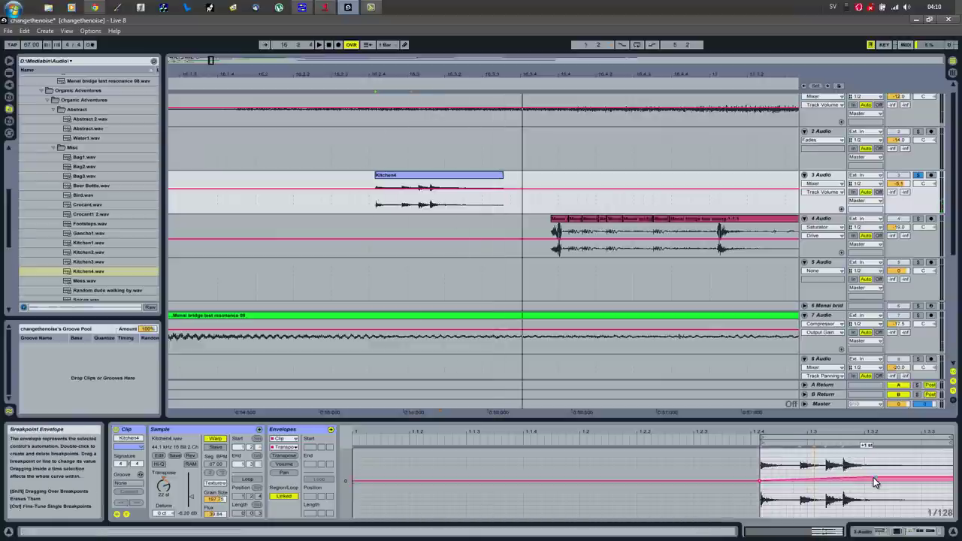
{"action": "left_click_drag", "start_coordinate": [874, 478], "coordinate": [888, 478]}
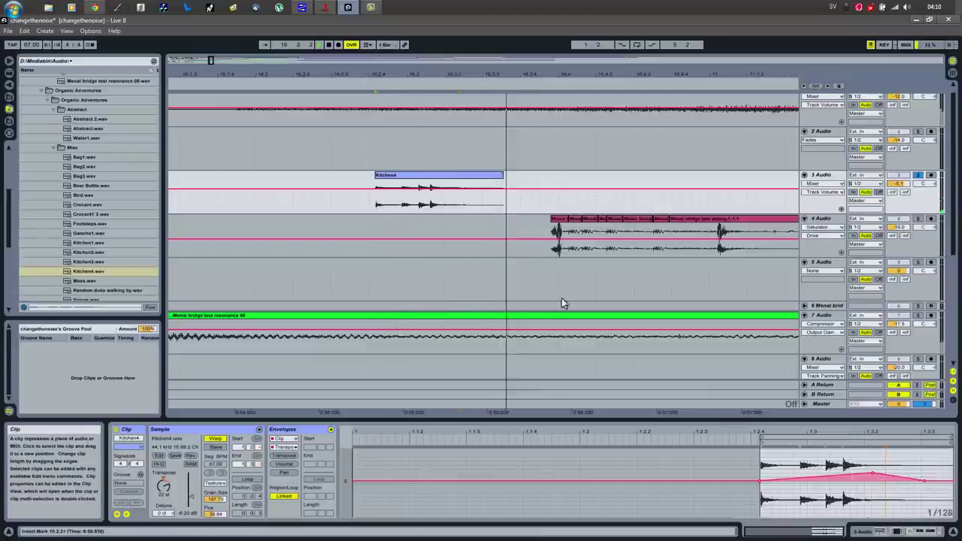
Consolidate the processed Kitchen4 clip into new audio and reverse the resulting sample
{"action": "left_click", "coordinate": [423, 180]}
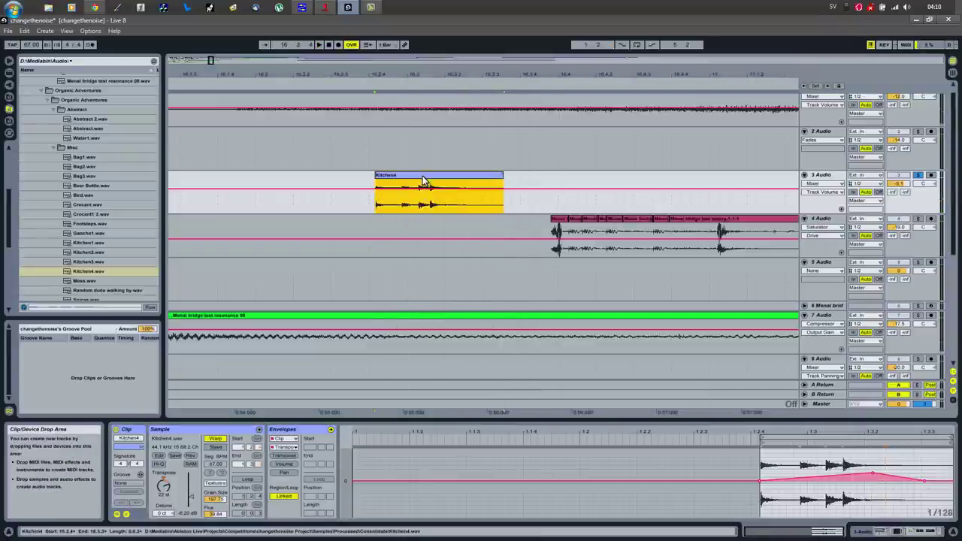
{"action": "key", "text": "ctrl+j"}
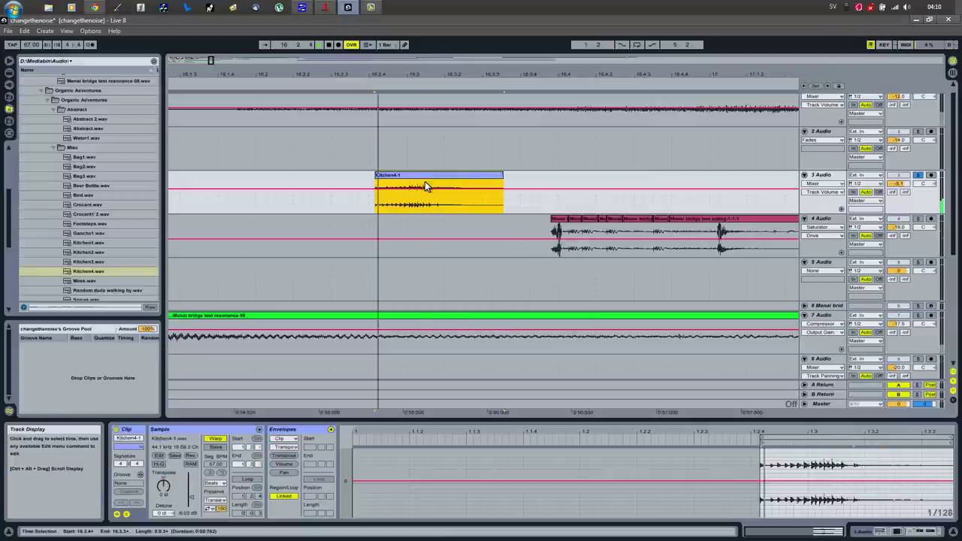
{"action": "left_click", "coordinate": [190, 460]}
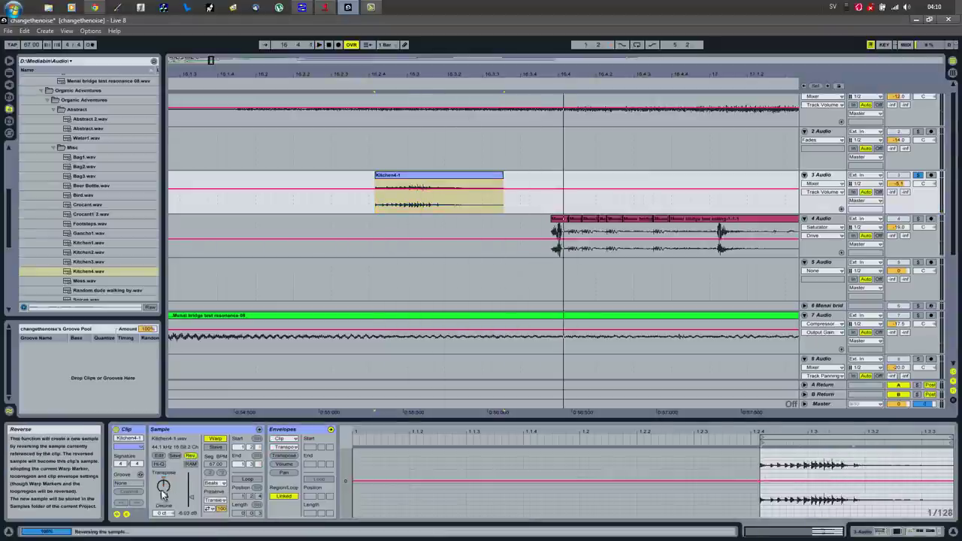
Transpose the reversed Kitchen4-1 clip to -4 st while auditioning it
{"action": "key", "text": "space"}
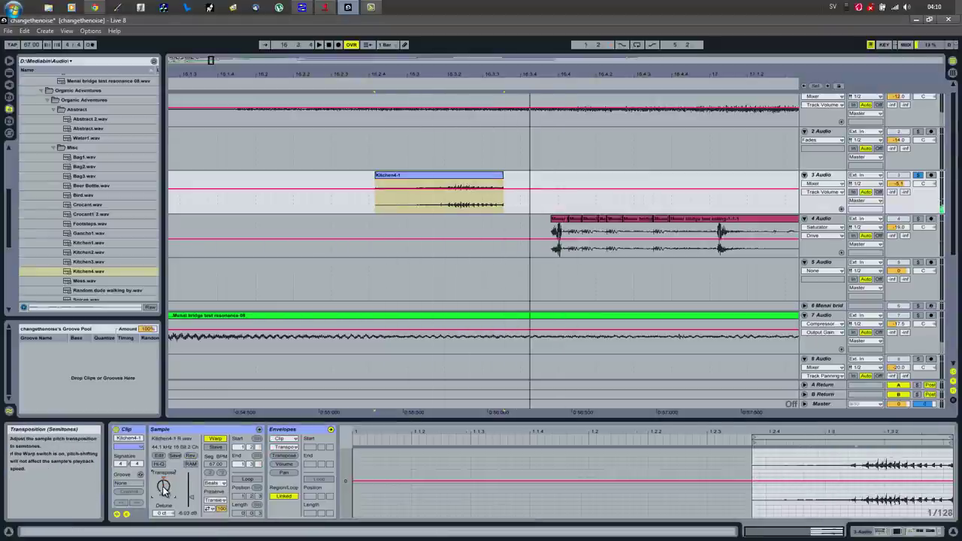
{"action": "key", "text": "space"}
{"action": "key", "text": "space"}
{"action": "key", "text": "space"}
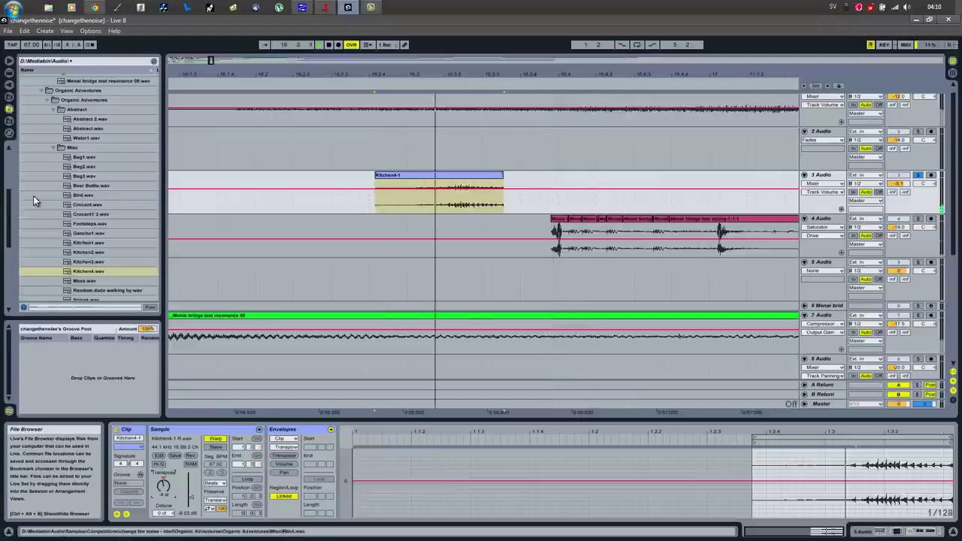
Show the Live devices and 3 Audio's chain, and move the Kitchen4-1 clip onto a new audio track inserted below it
{"action": "left_click", "coordinate": [9, 72]}
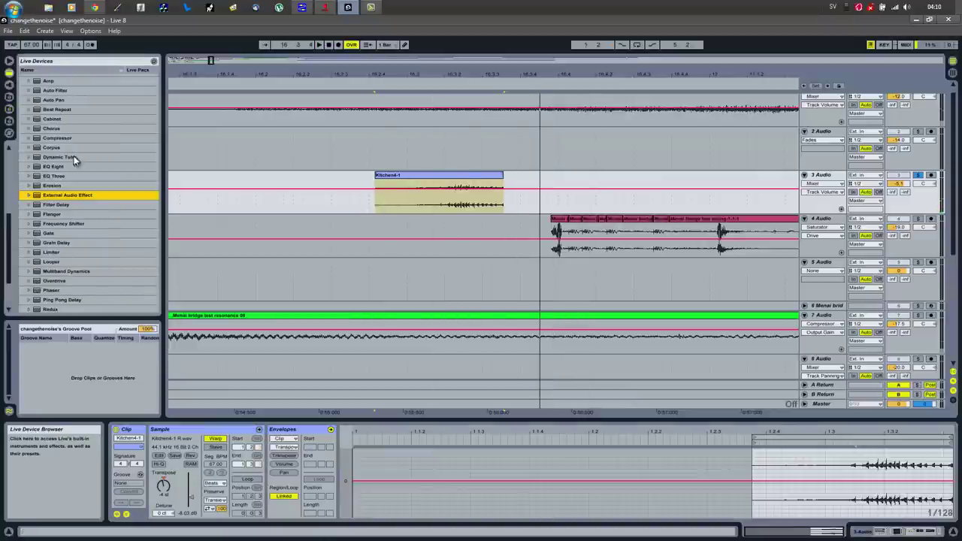
{"action": "left_click", "coordinate": [878, 535]}
{"action": "key", "text": "space"}
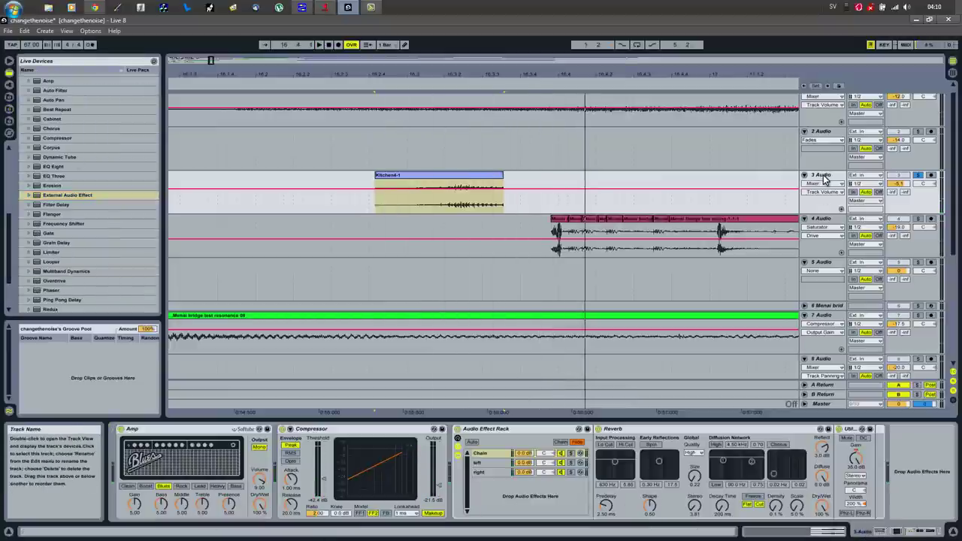
{"action": "key", "text": "ctrl+t"}
{"action": "left_click_drag", "start_coordinate": [457, 201], "coordinate": [457, 217]}
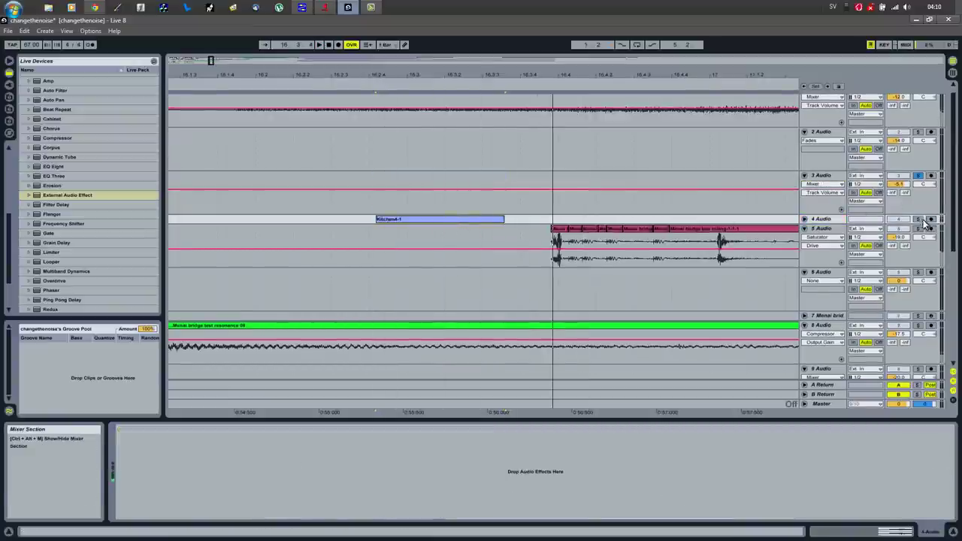
Solo the new 4 Audio track instead of 3 Audio, lower the Kitchen4-1 clip's gain to about -26.5 dB, and play it
{"action": "double_click", "coordinate": [476, 222]}
{"action": "left_click_drag", "start_coordinate": [182, 492], "coordinate": [184, 501]}
{"action": "key", "text": "space"}
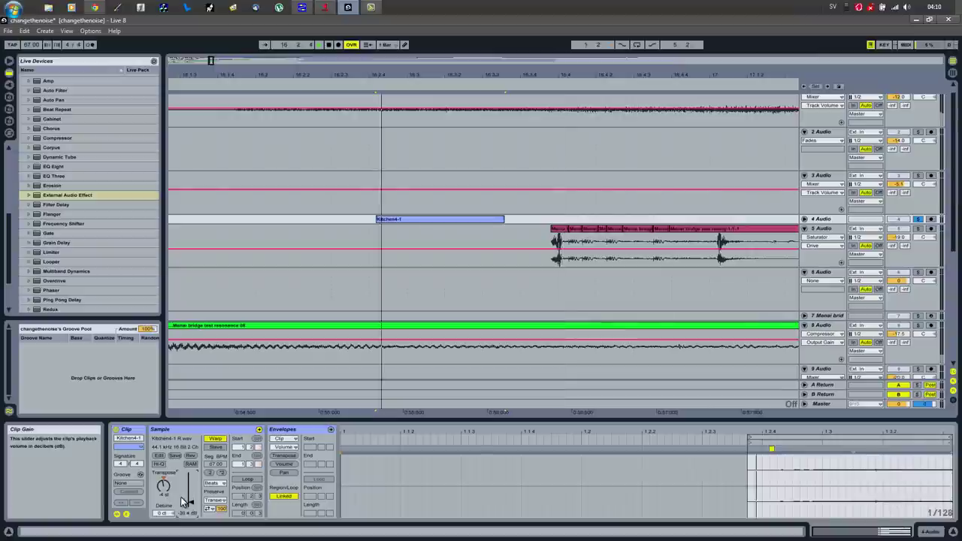
{"action": "key", "text": "space"}
{"action": "key", "text": "space"}
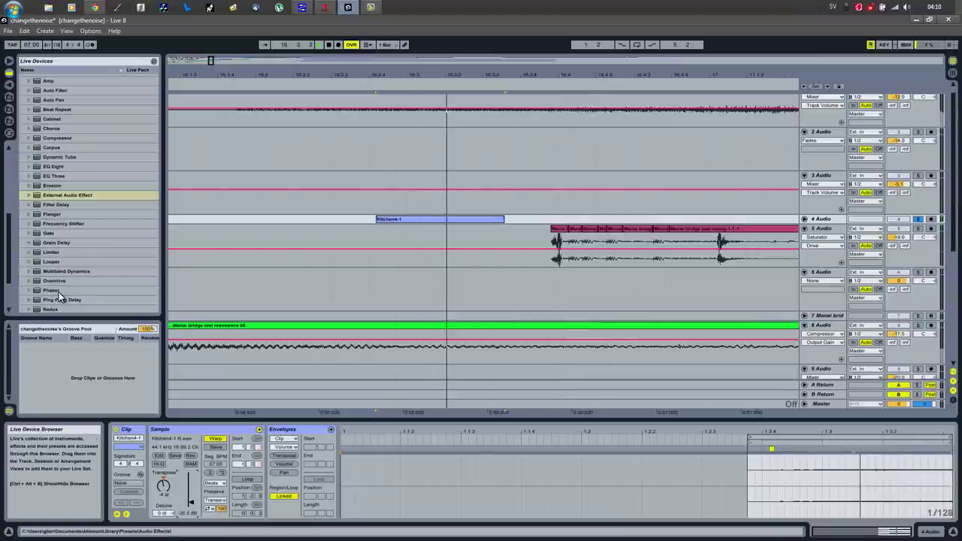
{"action": "key", "text": "space"}
Add an Overdrive followed by a Redux to 4 Audio's effect chain
{"action": "left_click_drag", "start_coordinate": [46, 281], "coordinate": [388, 225]}
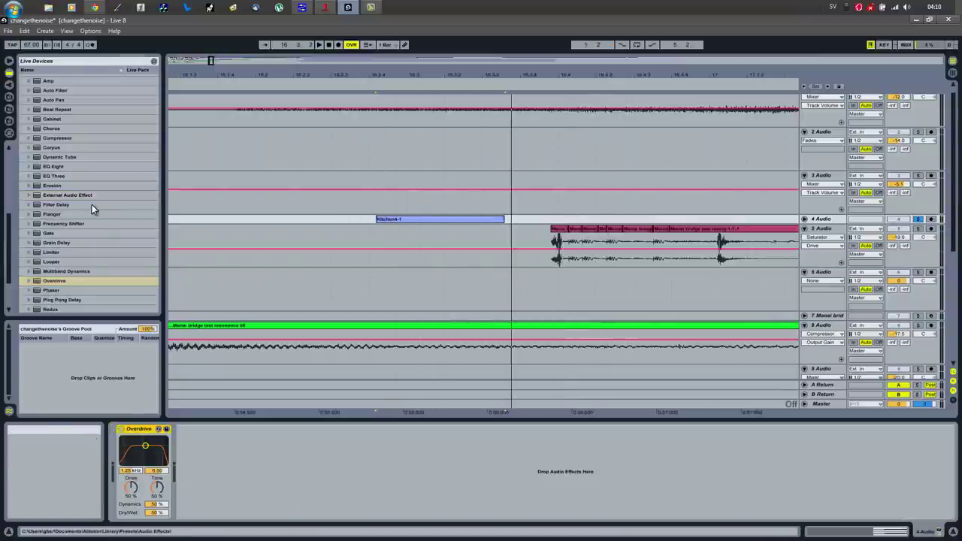
{"action": "scroll", "coordinate": [57, 292], "scroll_direction": "down", "scroll_amount": 3}
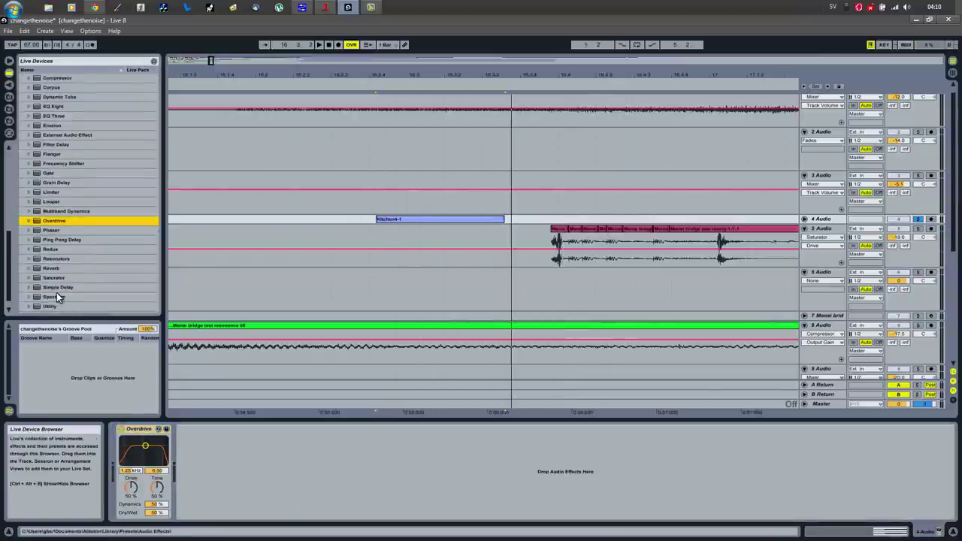
{"action": "scroll", "coordinate": [44, 272], "scroll_direction": "up", "scroll_amount": 3}
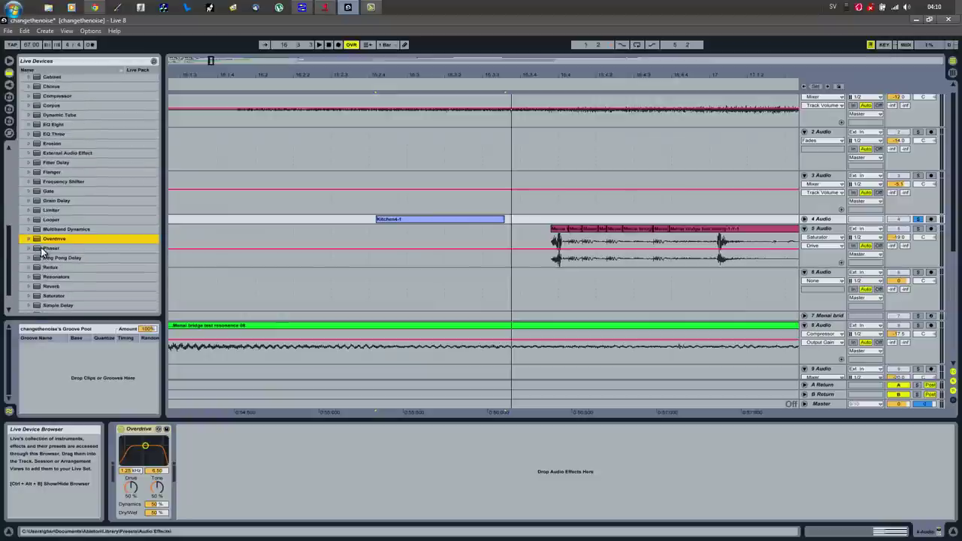
{"action": "left_click_drag", "start_coordinate": [48, 268], "coordinate": [206, 488]}
{"action": "left_click_drag", "start_coordinate": [158, 427], "coordinate": [159, 428]}
Add a Simple Delay at the end of 4 Audio's effect chain and switch its left channel from Sync to Time mode
{"action": "scroll", "coordinate": [65, 233], "scroll_direction": "up", "scroll_amount": 9}
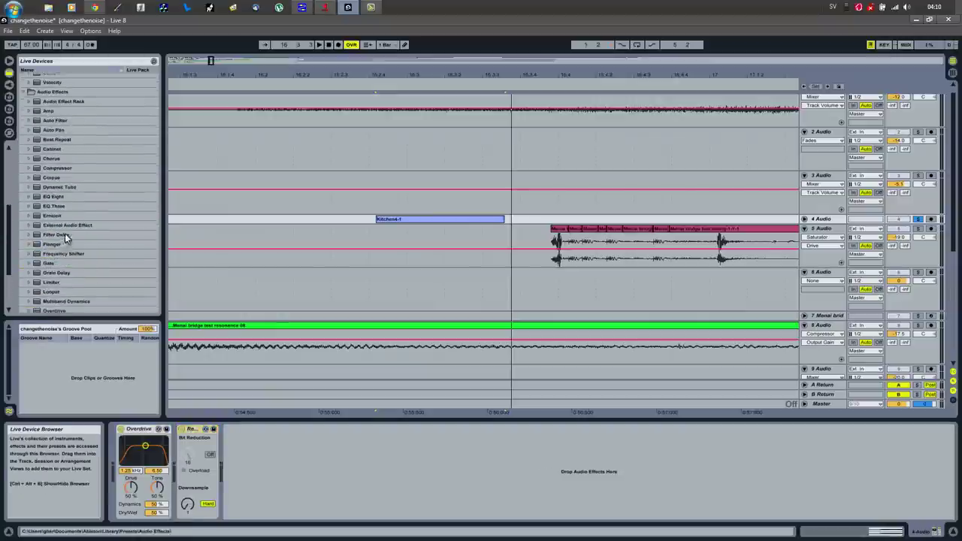
{"action": "left_click", "coordinate": [57, 234]}
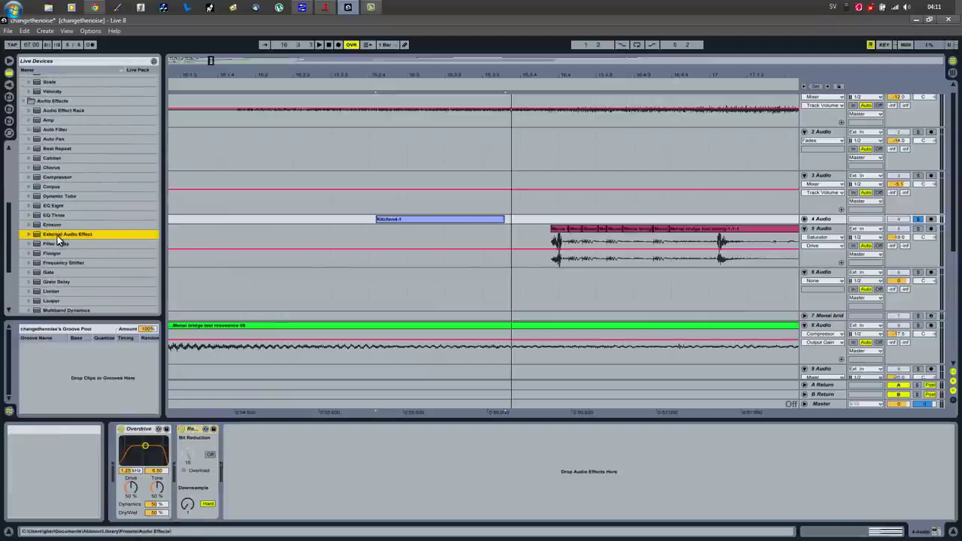
{"action": "scroll", "coordinate": [60, 258], "scroll_direction": "down", "scroll_amount": 1}
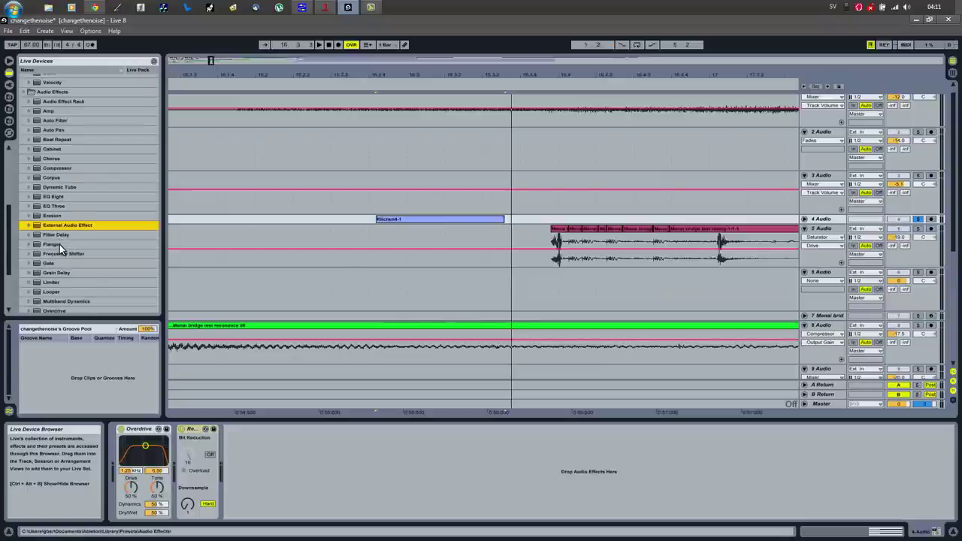
{"action": "scroll", "coordinate": [60, 248], "scroll_direction": "down", "scroll_amount": 8}
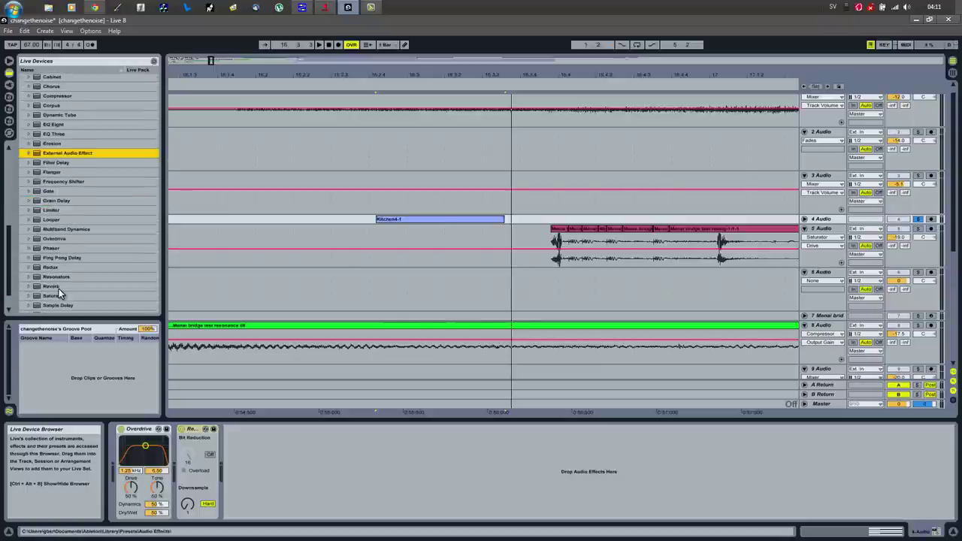
{"action": "scroll", "coordinate": [57, 293], "scroll_direction": "down", "scroll_amount": 1}
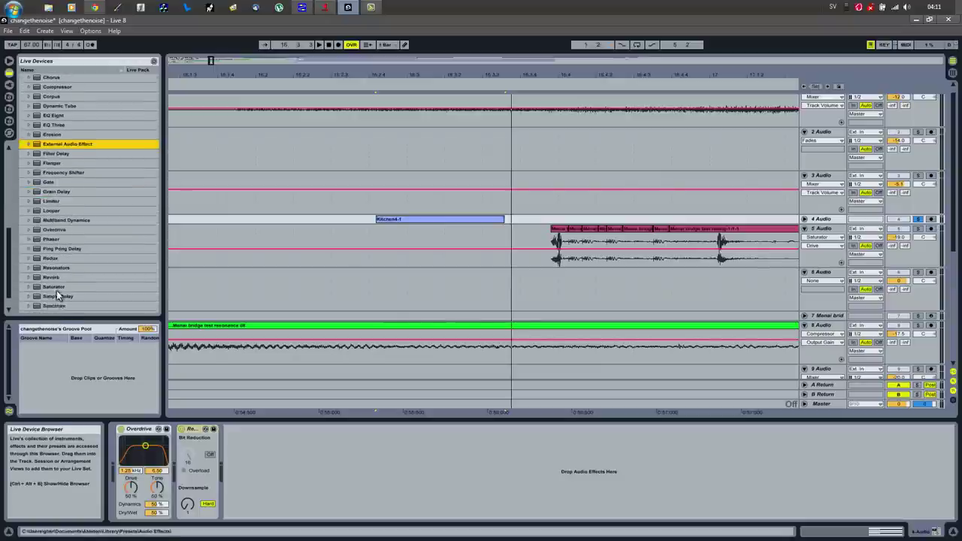
{"action": "scroll", "coordinate": [57, 295], "scroll_direction": "down", "scroll_amount": 2}
{"action": "left_click", "coordinate": [36, 280]}
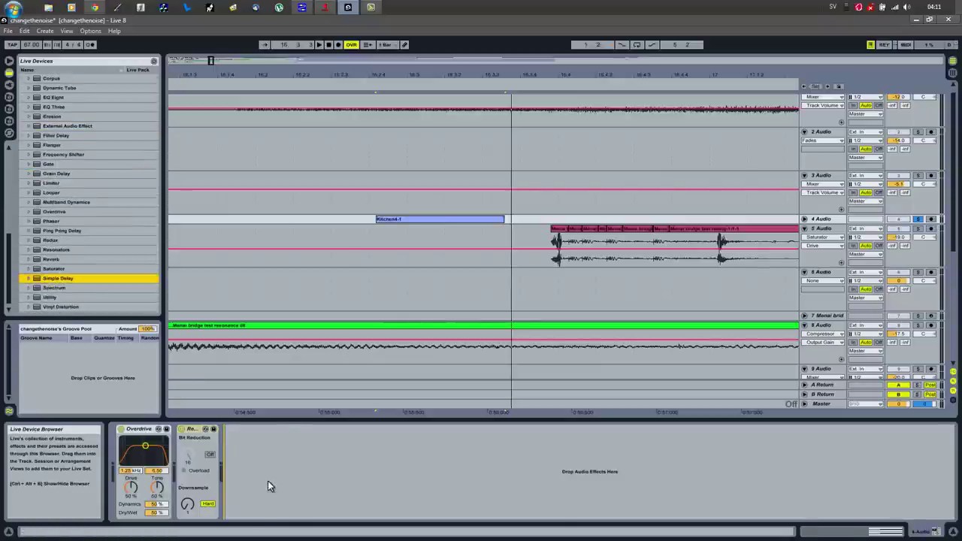
{"action": "key", "text": "Return"}
{"action": "left_click", "coordinate": [239, 464]}
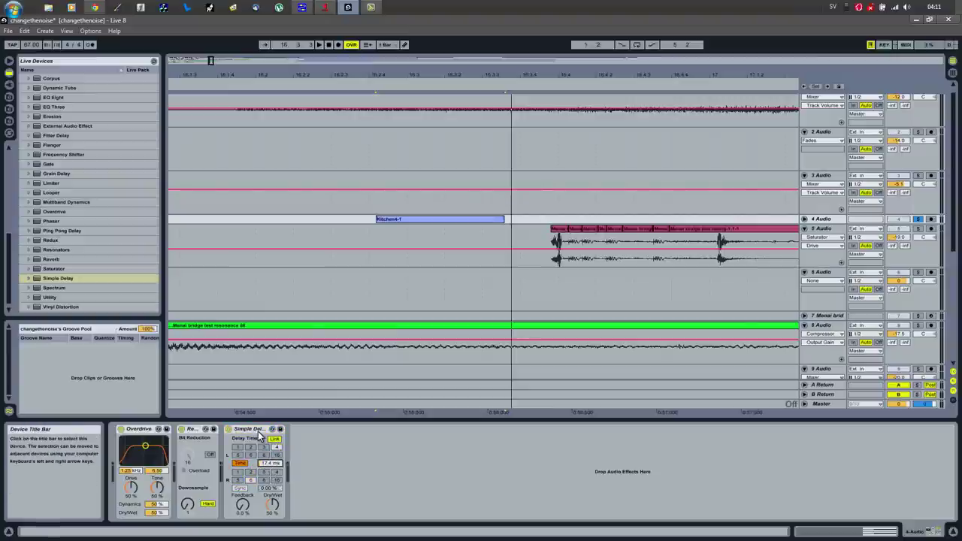
Show the Simple Delay's left delay-time automation on 4 Audio and draw a low, slightly curved envelope across the Kitchen4-1 clip
{"action": "right_click", "coordinate": [273, 466]}
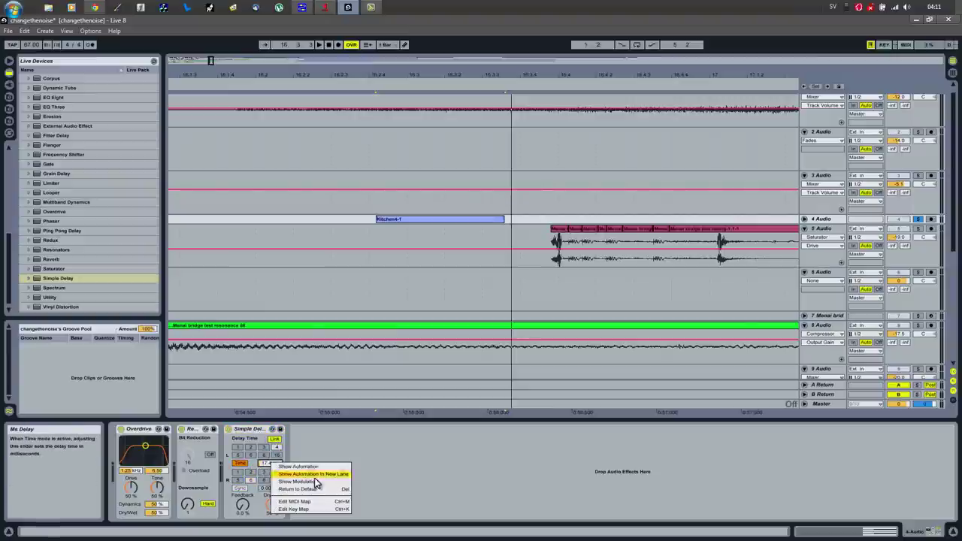
{"action": "left_click", "coordinate": [301, 467]}
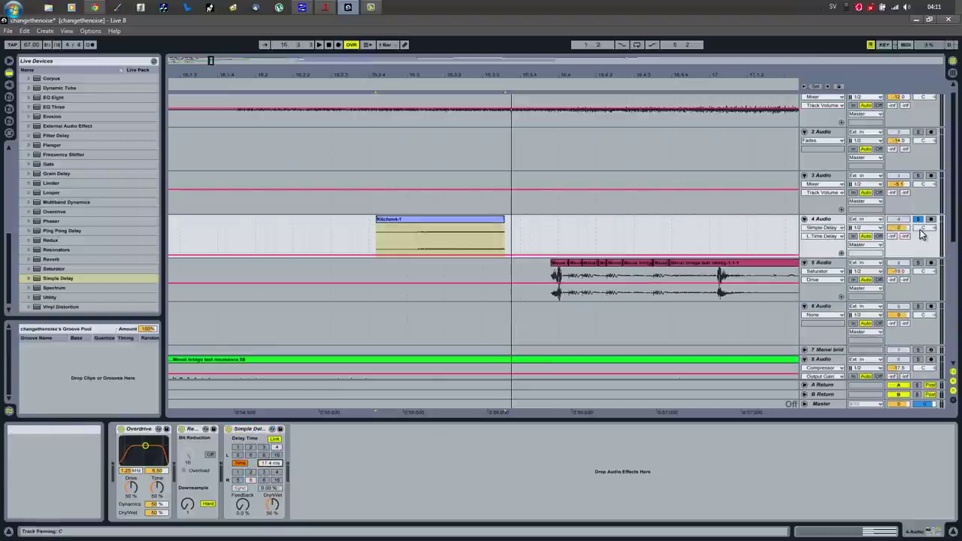
{"action": "left_click", "coordinate": [380, 254]}
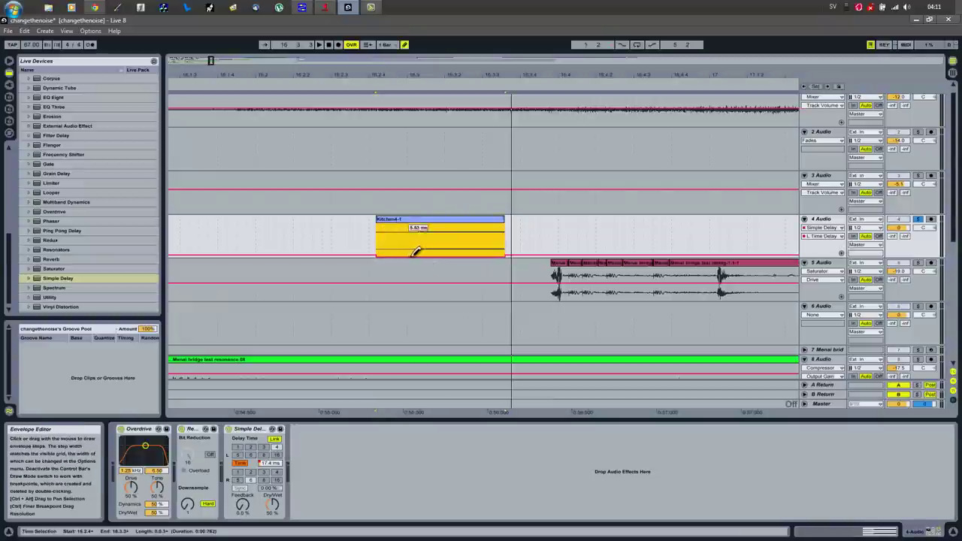
{"action": "left_click_drag", "start_coordinate": [412, 256], "coordinate": [422, 256]}
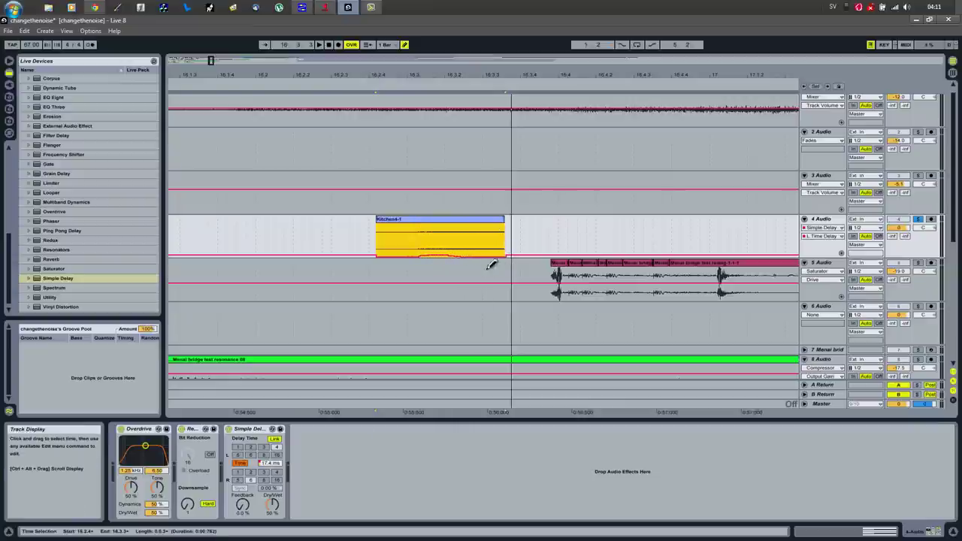
Raise the Simple Delay's feedback to about 87% and its dry/wet to about 57% while auditioning the clip
{"action": "left_click", "coordinate": [242, 505]}
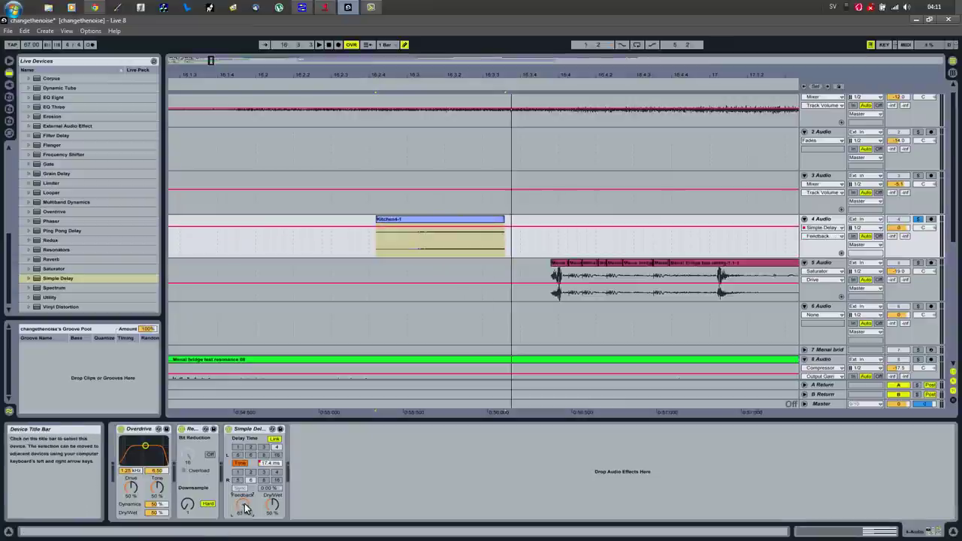
{"action": "left_click", "coordinate": [273, 509]}
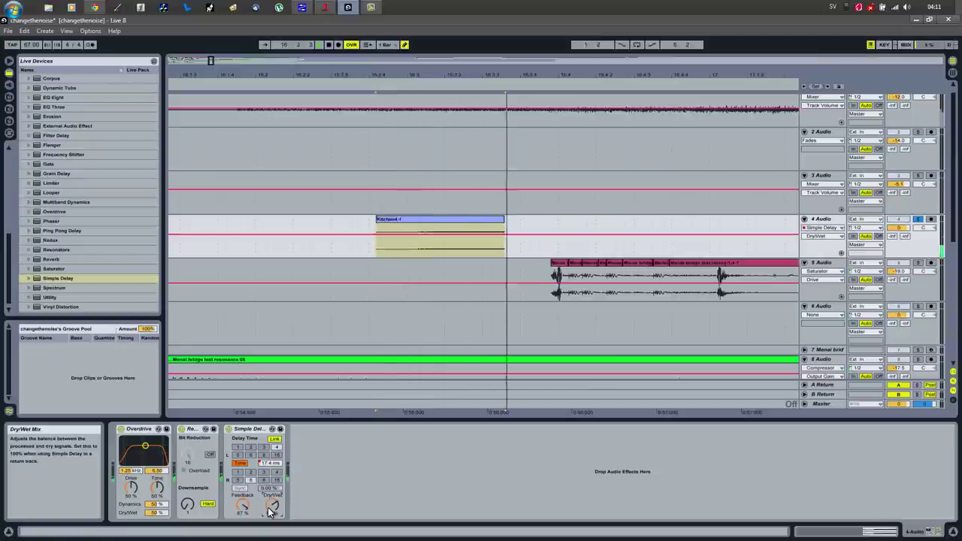
{"action": "key", "text": "space"}
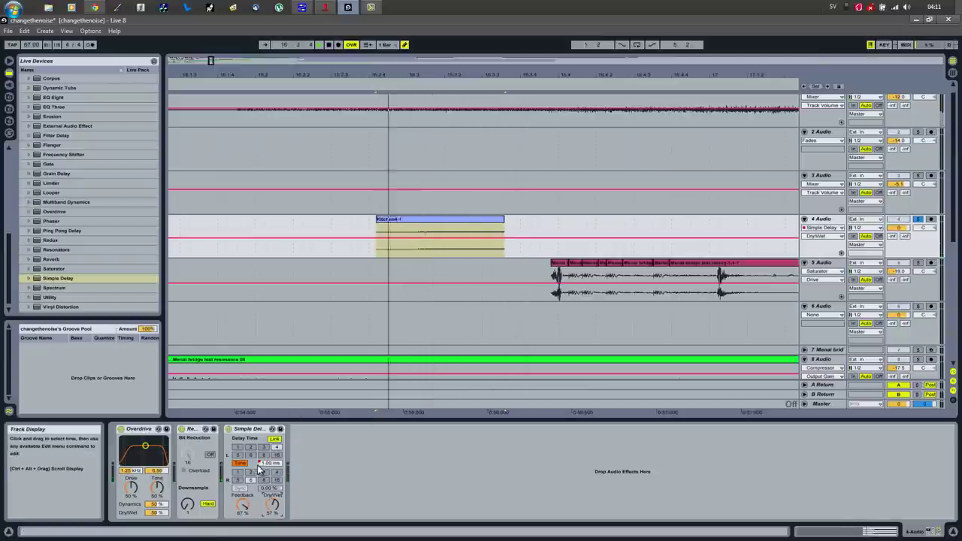
Extend the left delay-time envelope past the end of Kitchen4-1, drawing it upward to 300 ms around bar 17
{"action": "left_click", "coordinate": [264, 463]}
{"action": "key", "text": "space"}
{"action": "left_click_drag", "start_coordinate": [477, 254], "coordinate": [483, 254]}
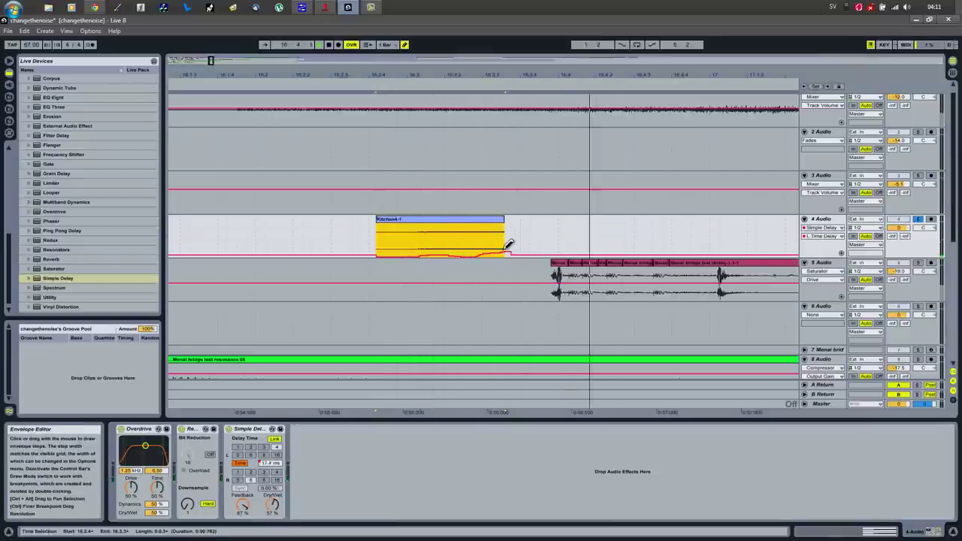
{"action": "left_click_drag", "start_coordinate": [646, 225], "coordinate": [693, 225]}
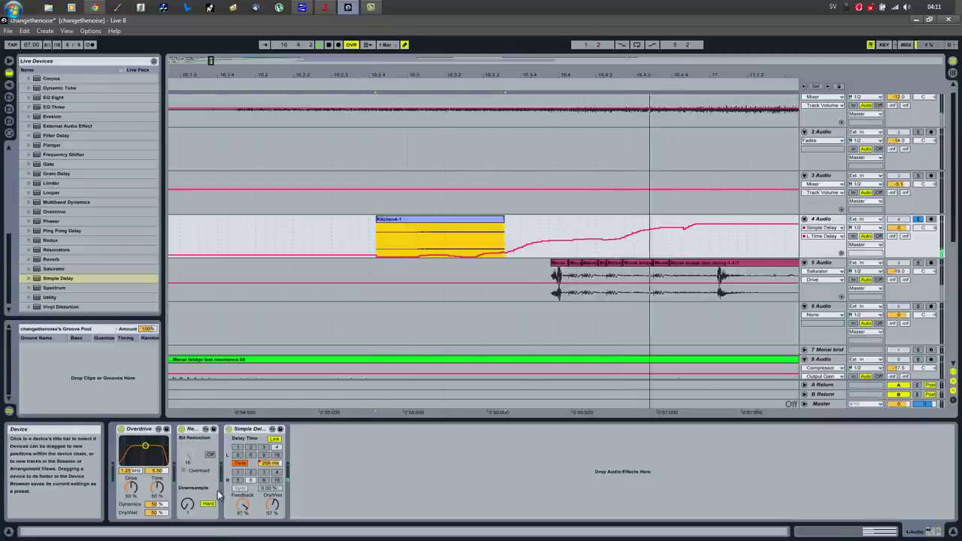
Move Redux behind the Simple Delay in 4 Audio's chain and audition the new order
{"action": "left_click_drag", "start_coordinate": [194, 429], "coordinate": [287, 489]}
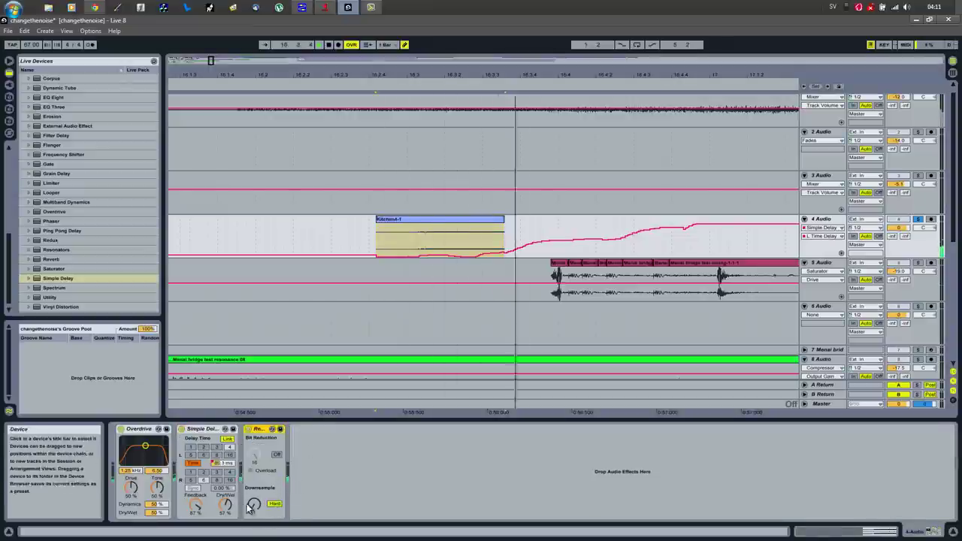
{"action": "left_click", "coordinate": [253, 506]}
{"action": "key", "text": "space"}
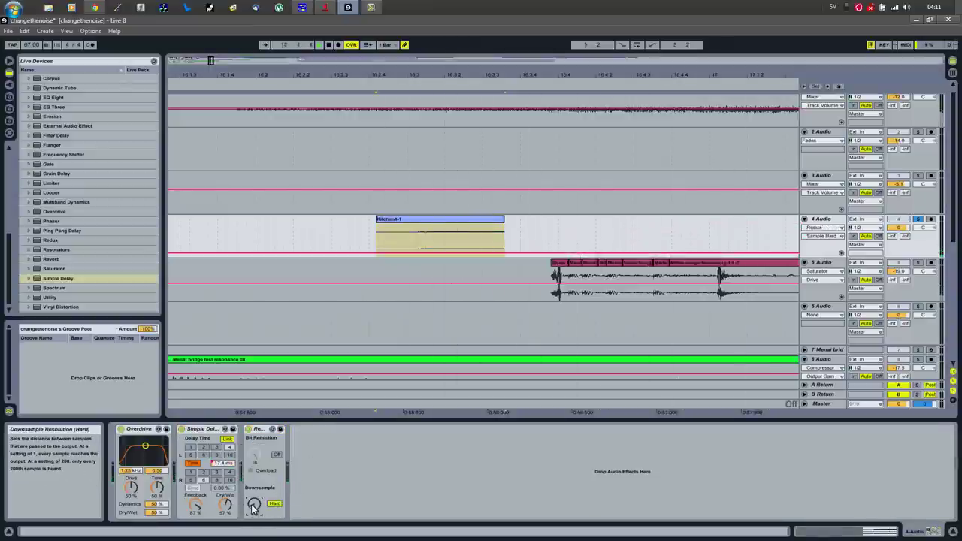
Draw a rising Redux Sample Hard envelope after Kitchen4-1, redraw it as a lower, later curve, and play it
{"action": "right_click", "coordinate": [253, 506]}
{"action": "left_click", "coordinate": [285, 462]}
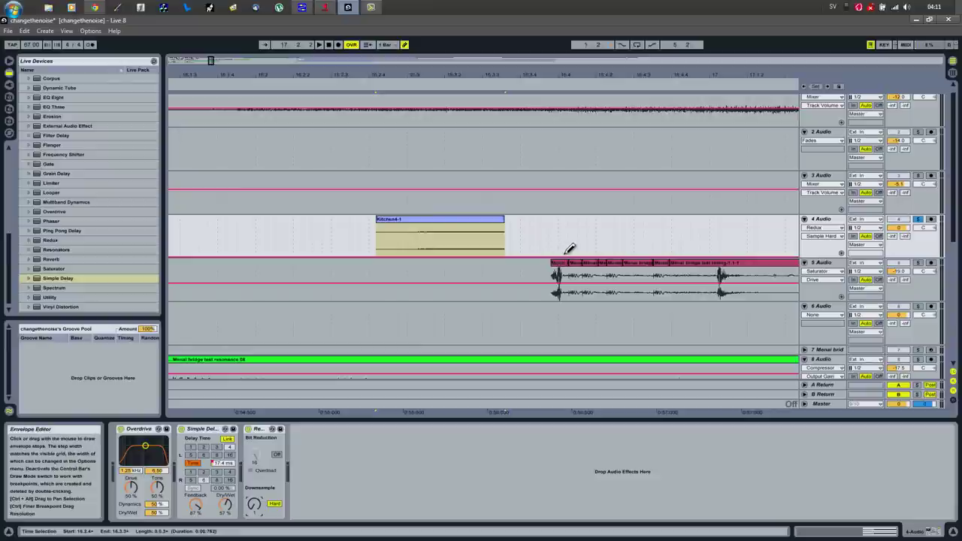
{"action": "left_click", "coordinate": [565, 256]}
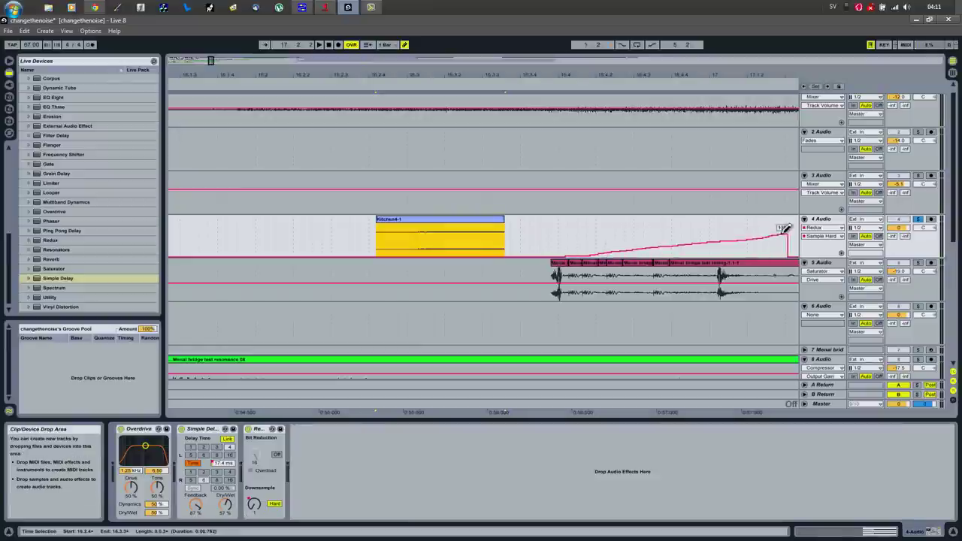
{"action": "key", "text": "space"}
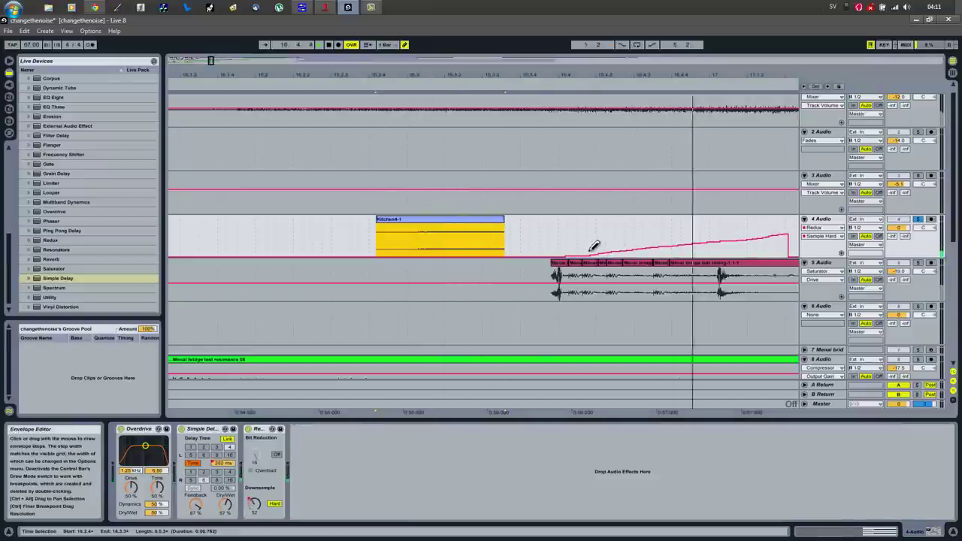
{"action": "left_click_drag", "start_coordinate": [760, 246], "coordinate": [789, 244]}
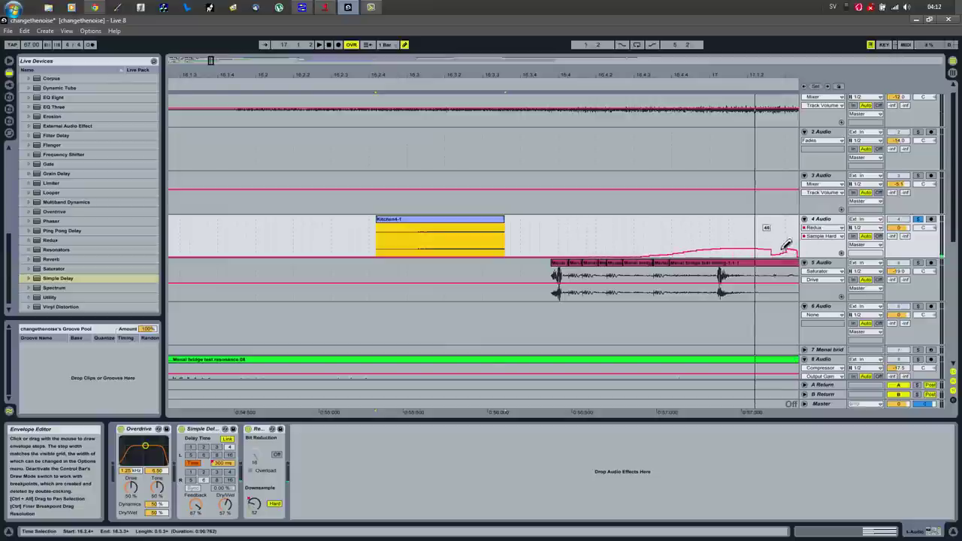
{"action": "key", "text": "space"}
Switch Redux's downsampling to Soft, show its automation on 4 Audio, and leave Draw Mode
{"action": "left_click_drag", "start_coordinate": [726, 78], "coordinate": [514, 85]}
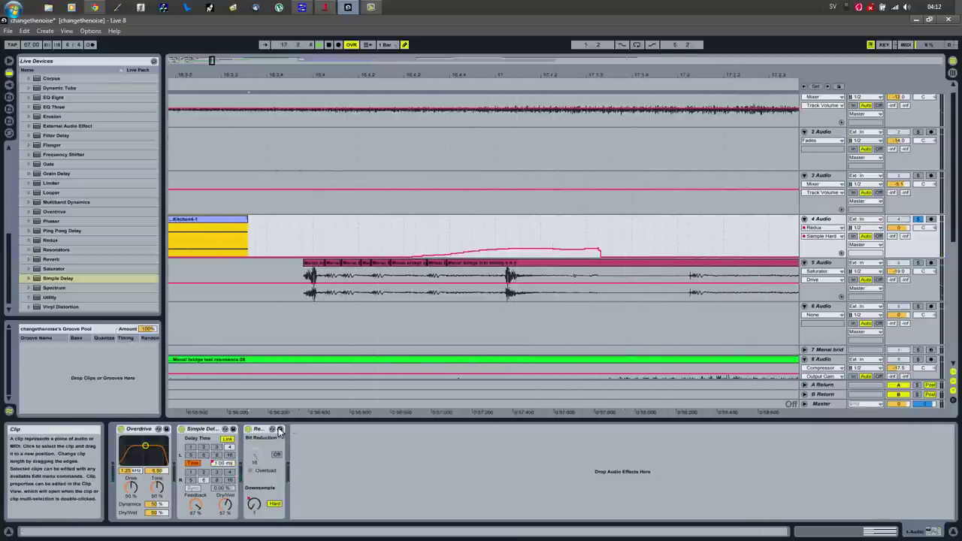
{"action": "left_click", "coordinate": [272, 504]}
{"action": "left_click_drag", "start_coordinate": [255, 508], "coordinate": [256, 511]}
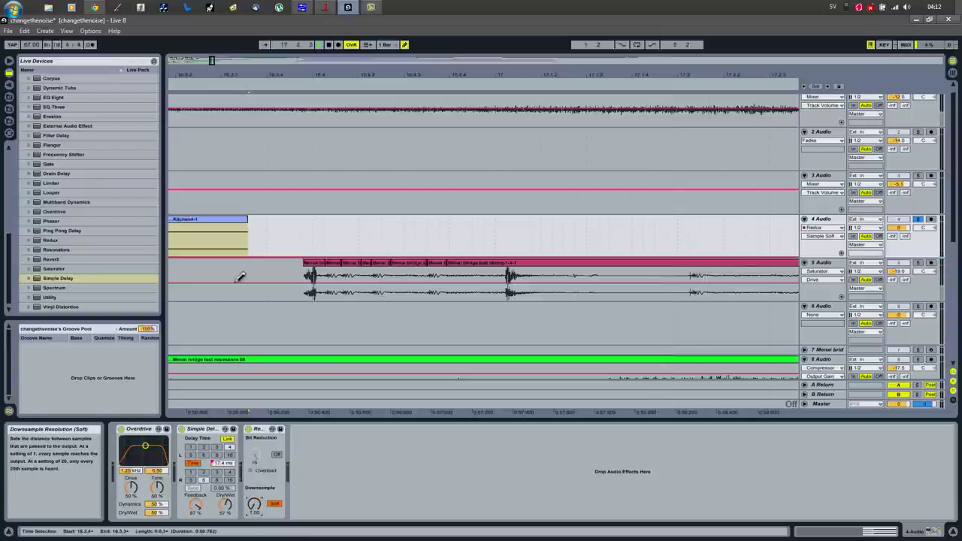
{"action": "key", "text": "space"}
{"action": "key", "text": "ctrl+b"}
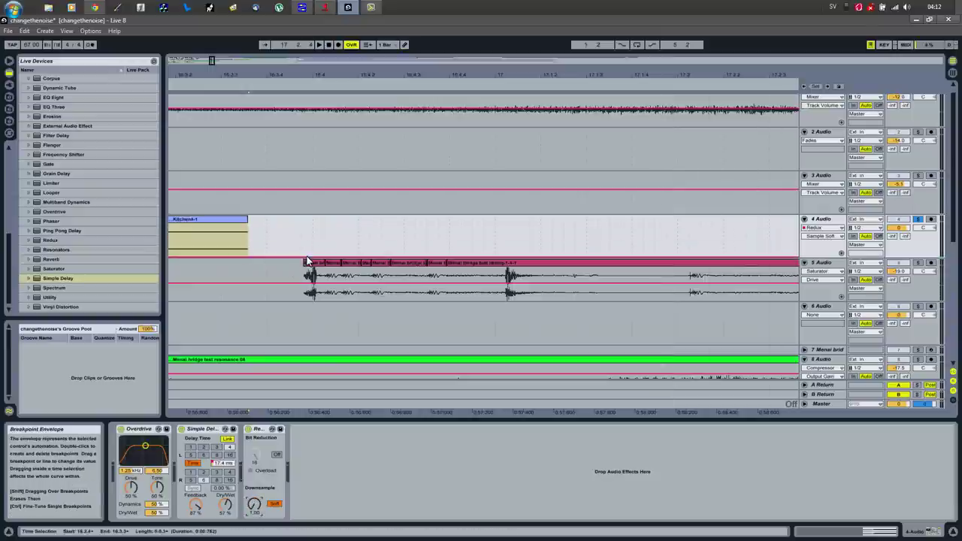
Build a straight upward Sample Soft ramp with breakpoints, from the start of 5 Audio's clips to shortly after 17.1.3
{"action": "left_click", "coordinate": [304, 258]}
{"action": "left_click", "coordinate": [304, 259]}
{"action": "double_click", "coordinate": [305, 258]}
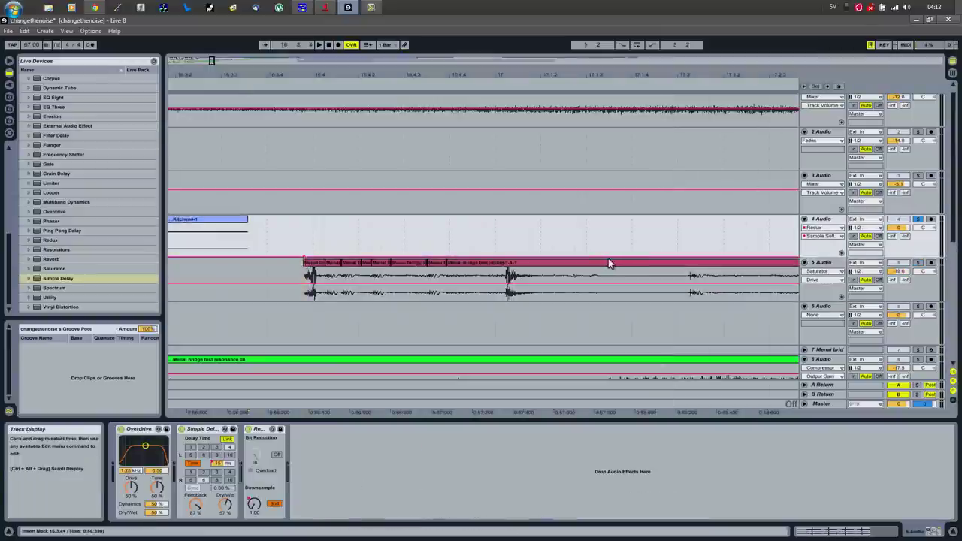
{"action": "double_click", "coordinate": [626, 256]}
{"action": "left_click_drag", "start_coordinate": [627, 256], "coordinate": [657, 224]}
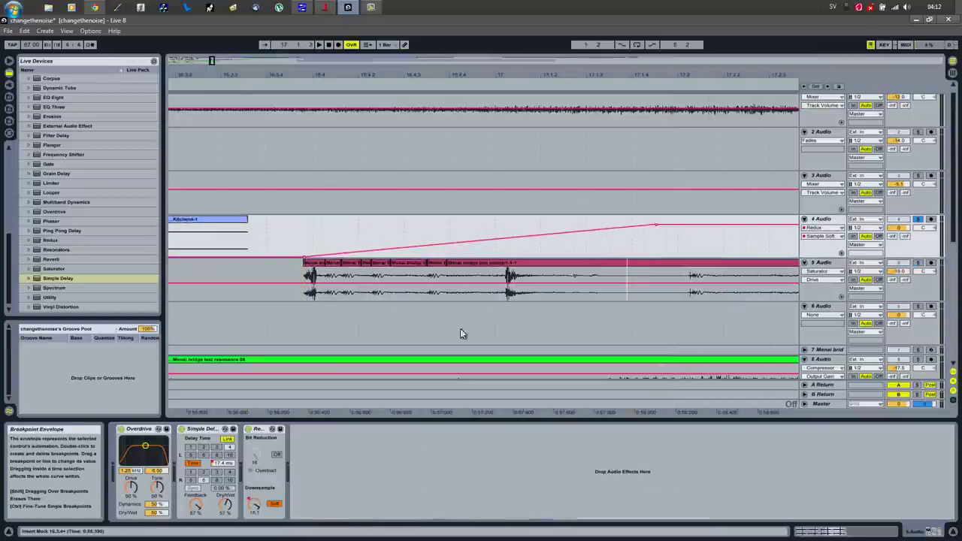
Switch Redux back to Hard downsampling and delete the drawn Sample Hard automation
{"action": "left_click", "coordinate": [275, 504]}
{"action": "right_click", "coordinate": [254, 509]}
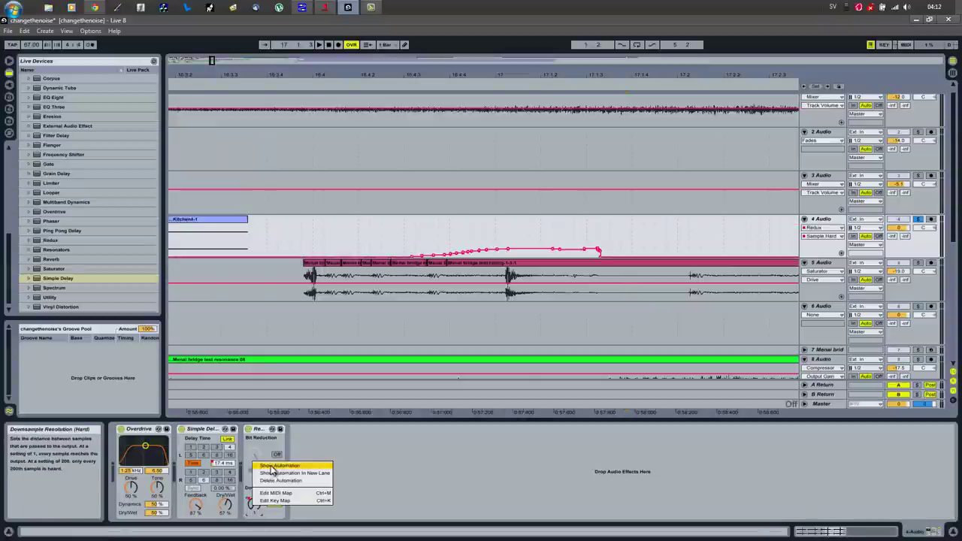
{"action": "left_click", "coordinate": [273, 488]}
Play from the Kitchen4-1 clip and return Redux to Soft downsampling to audition its automation ramp
{"action": "left_click", "coordinate": [209, 219]}
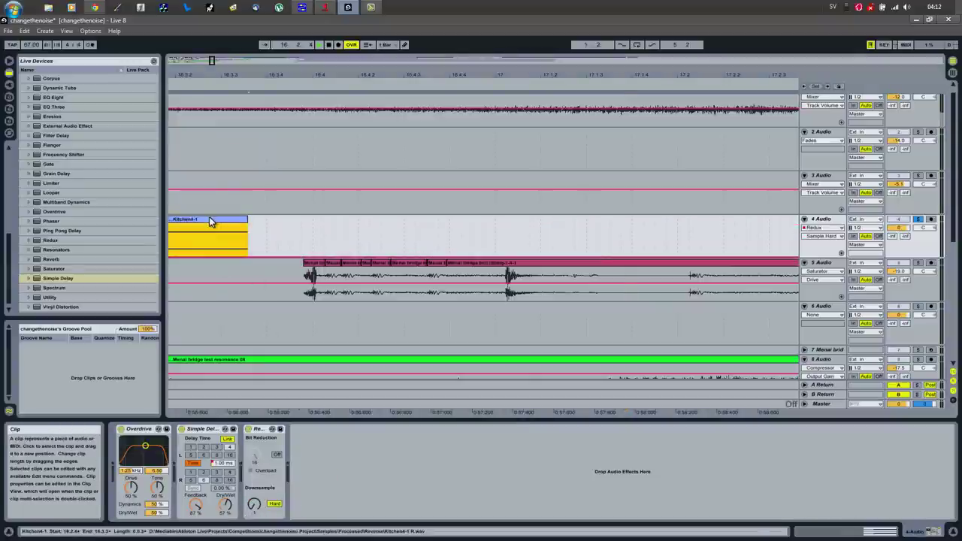
{"action": "left_click", "coordinate": [267, 75]}
{"action": "left_click_drag", "start_coordinate": [268, 73], "coordinate": [268, 70]}
{"action": "left_click", "coordinate": [275, 505]}
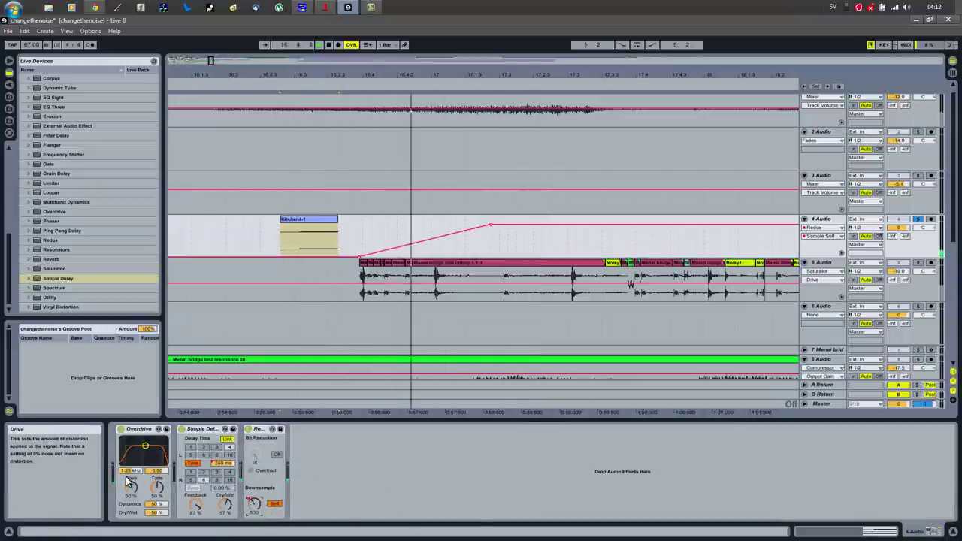
{"action": "key", "text": "space"}
Lower the Overdrive's bandpass frequency, narrow its bandwidth to 0.50, and raise its drive to 100%
{"action": "left_click_drag", "start_coordinate": [145, 445], "coordinate": [132, 464]}
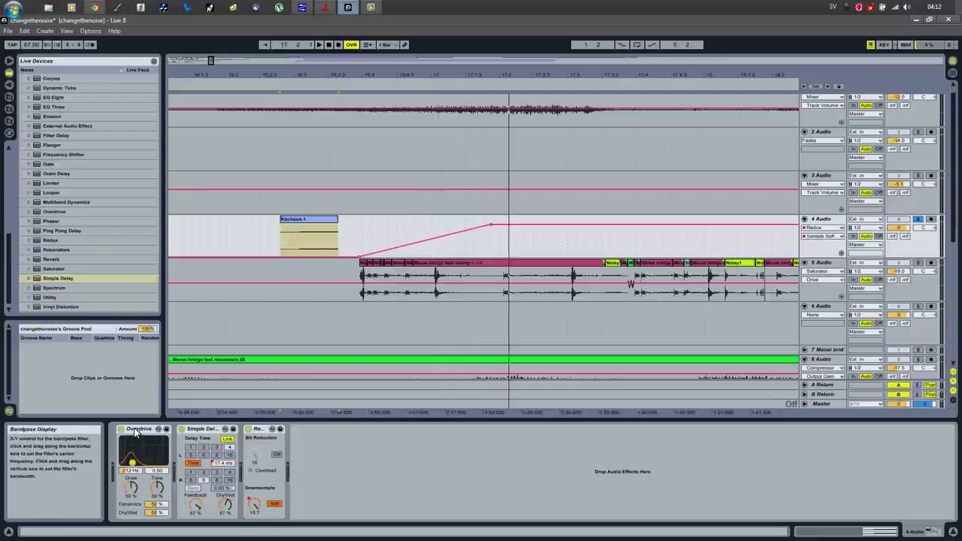
{"action": "left_click_drag", "start_coordinate": [140, 429], "coordinate": [235, 451]}
{"action": "key", "text": "space"}
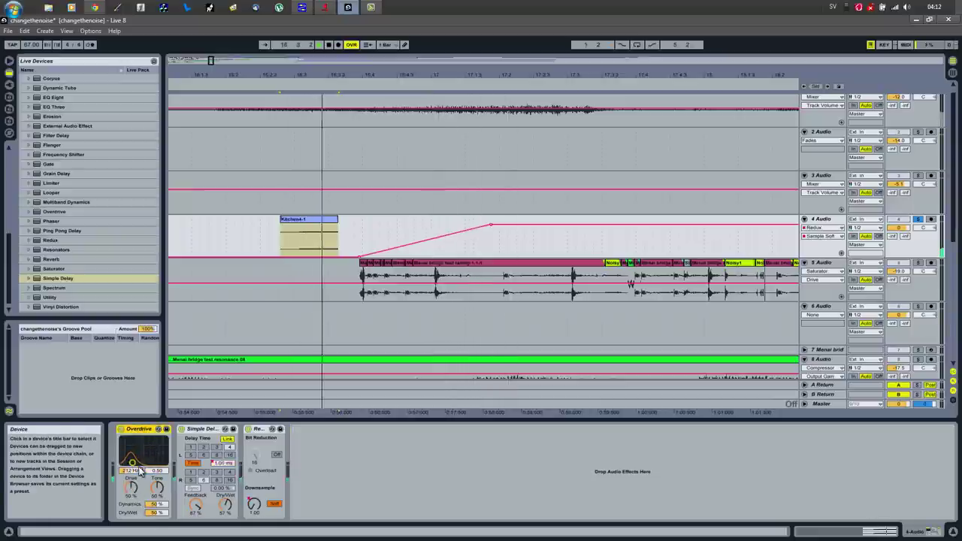
{"action": "left_click", "coordinate": [130, 488]}
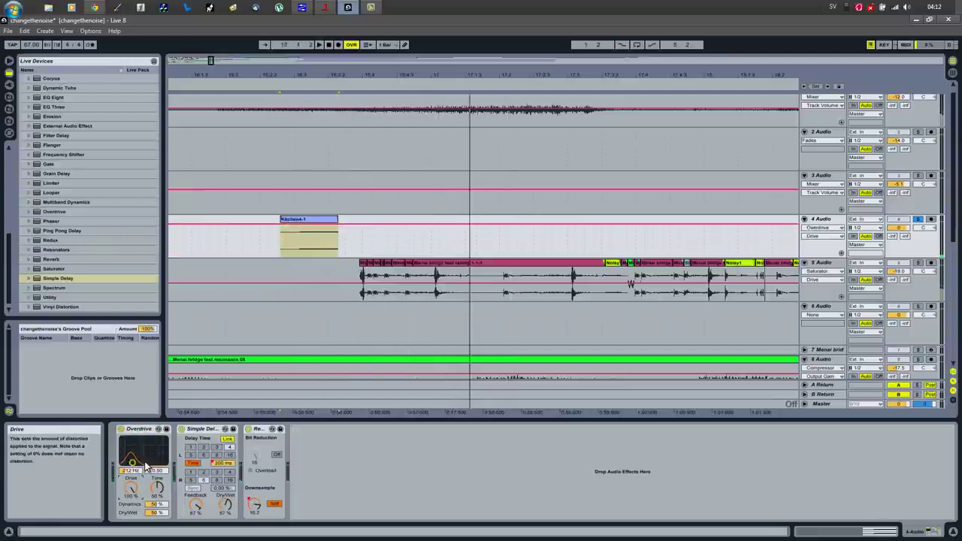
Raise the Overdrive's centre frequency to about 1.6 kHz, and automate it downward from the Kitchen4-1 clip's start to shortly after 17.2
{"action": "mouse_move", "coordinate": [131, 468]}
{"action": "left_mouse_down"}
{"action": "mouse_move", "coordinate": [148, 469]}
{"action": "mouse_move", "coordinate": [139, 467]}
{"action": "left_mouse_up"}
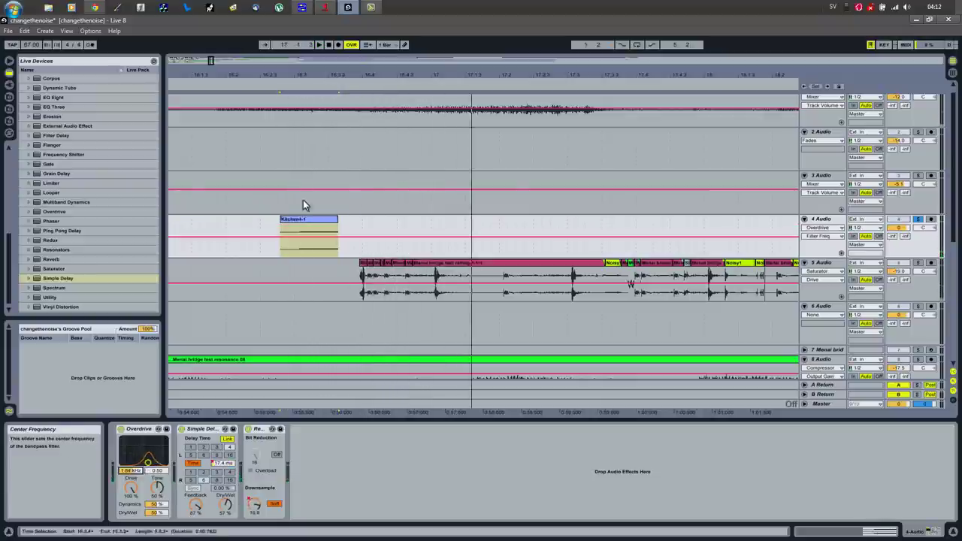
{"action": "left_click", "coordinate": [281, 239]}
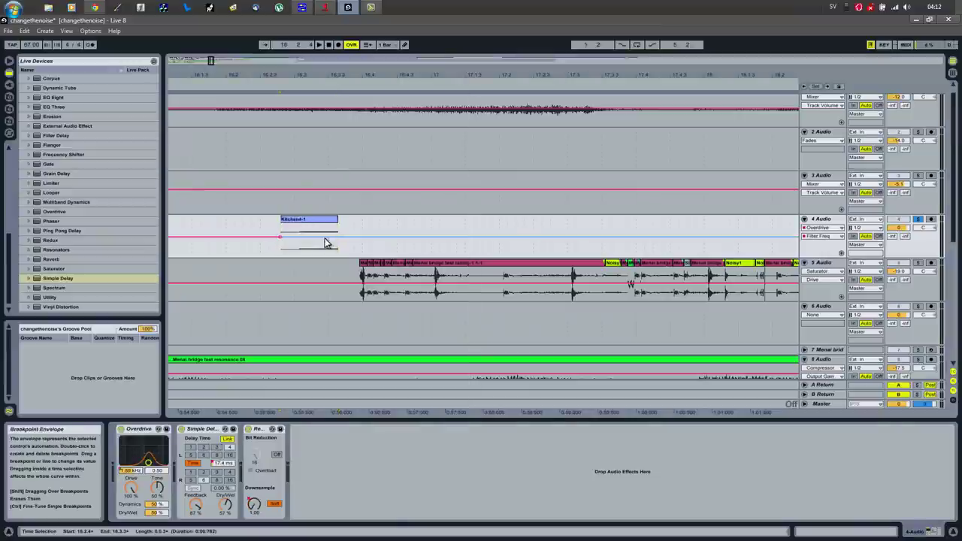
{"action": "double_click", "coordinate": [338, 239]}
{"action": "left_click_drag", "start_coordinate": [338, 239], "coordinate": [516, 256]}
{"action": "key", "text": "space"}
{"action": "left_click", "coordinate": [308, 221]}
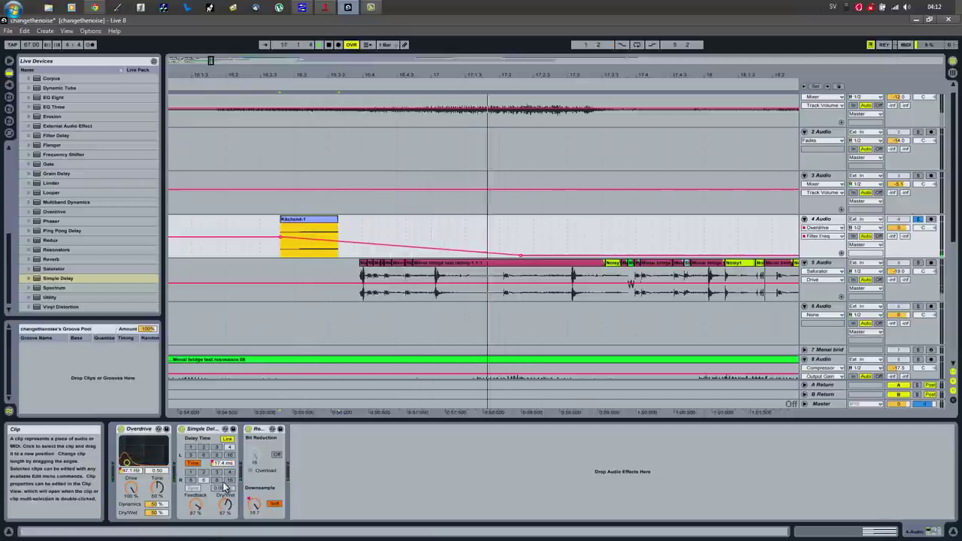
Group Overdrive, Simple Delay and Redux into an Audio Effect Rack, and create a second, empty chain in it
{"action": "left_click", "coordinate": [140, 432]}
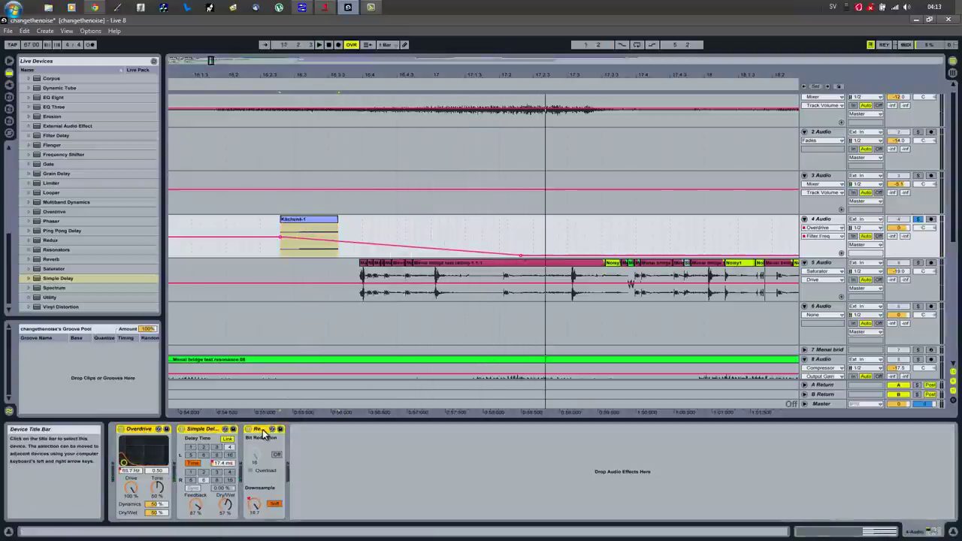
{"action": "key", "text": "ctrl+g"}
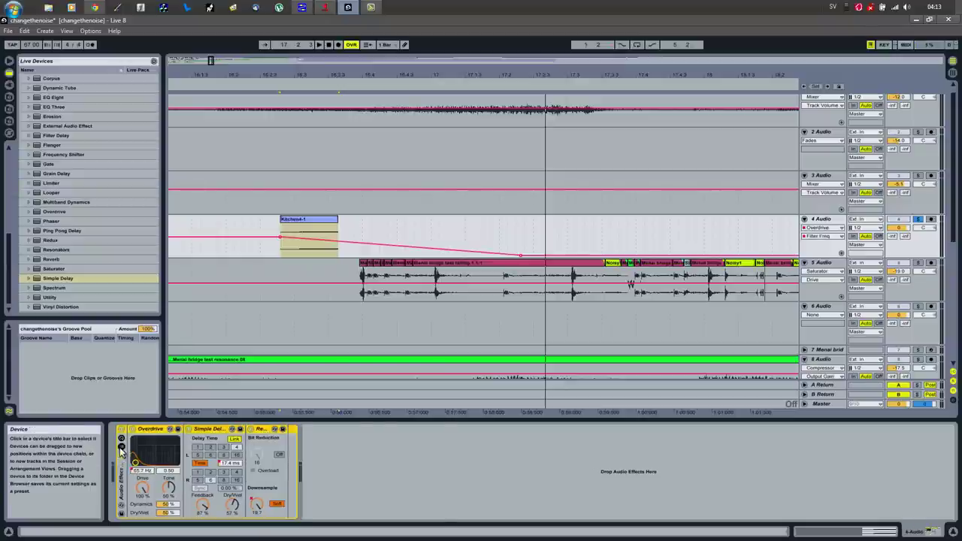
{"action": "left_click", "coordinate": [121, 447]}
{"action": "right_click", "coordinate": [155, 474]}
{"action": "left_click", "coordinate": [176, 480]}
{"action": "left_click", "coordinate": [178, 483]}
{"action": "key", "text": "space"}
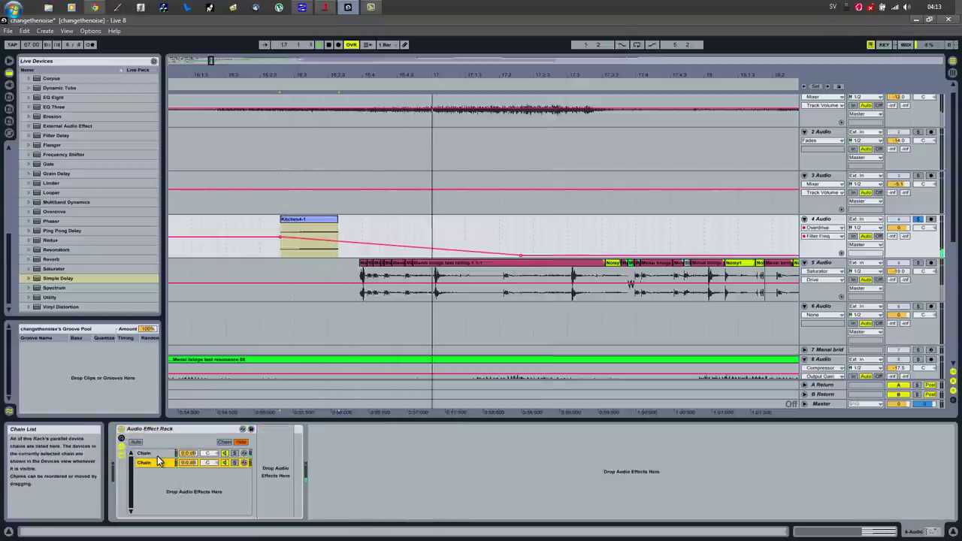
Add a Utility after Redux in the rack's first chain and raise its stereo width
{"action": "left_click", "coordinate": [157, 455]}
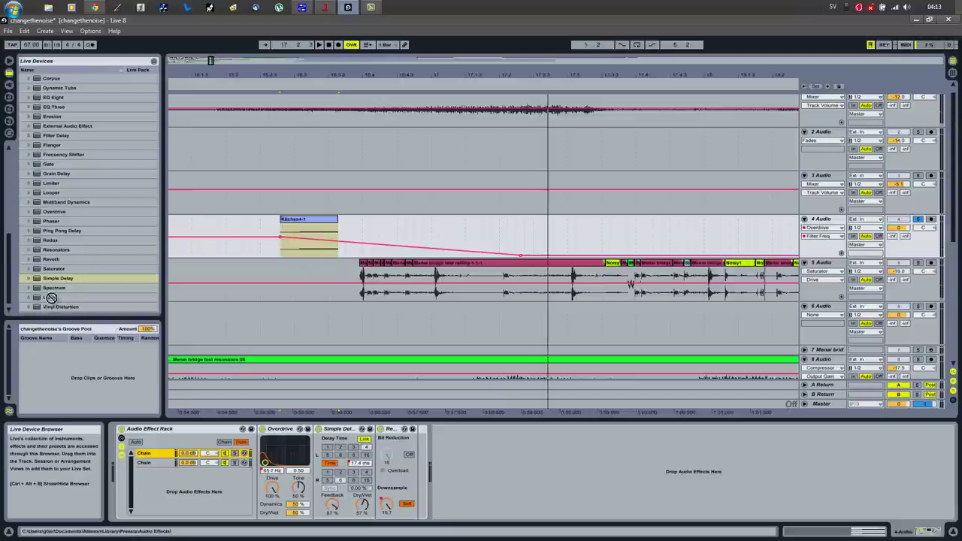
{"action": "mouse_move", "coordinate": [51, 297]}
{"action": "left_mouse_down"}
{"action": "mouse_move", "coordinate": [432, 469]}
{"action": "mouse_move", "coordinate": [420, 472]}
{"action": "left_mouse_up"}
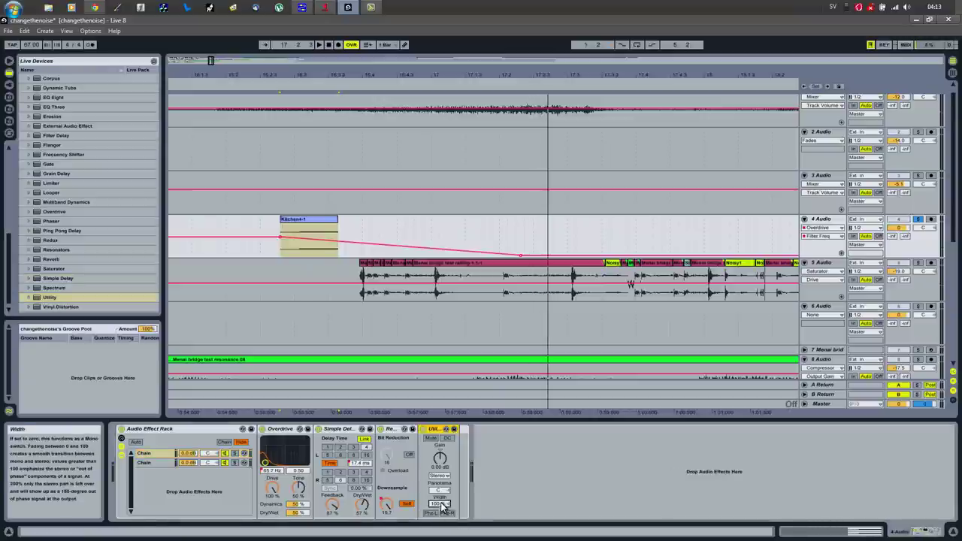
{"action": "key", "text": "space"}
Add a Utility to the second chain, using only the Left channel, with the panorama at 50L
{"action": "left_click", "coordinate": [157, 463]}
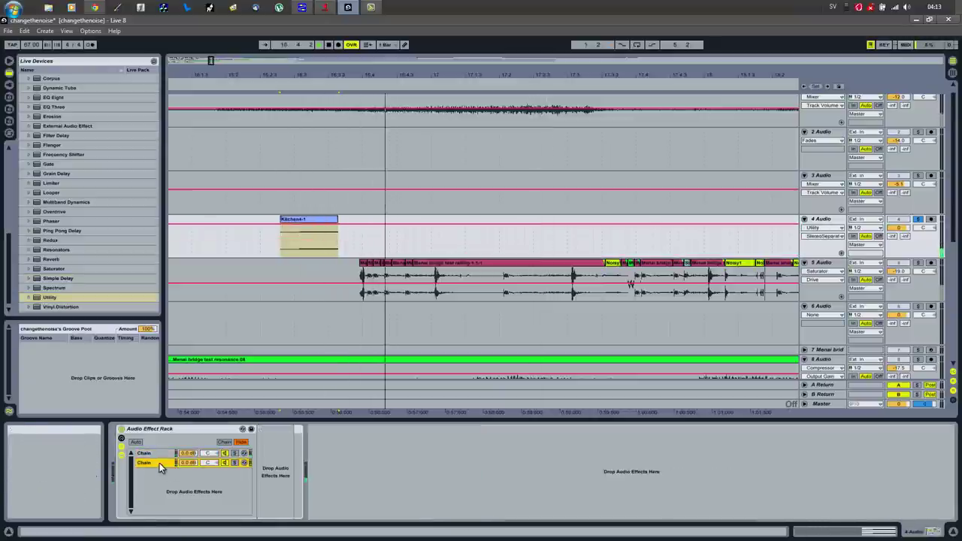
{"action": "left_click_drag", "start_coordinate": [41, 299], "coordinate": [272, 464]}
{"action": "left_click", "coordinate": [278, 475]}
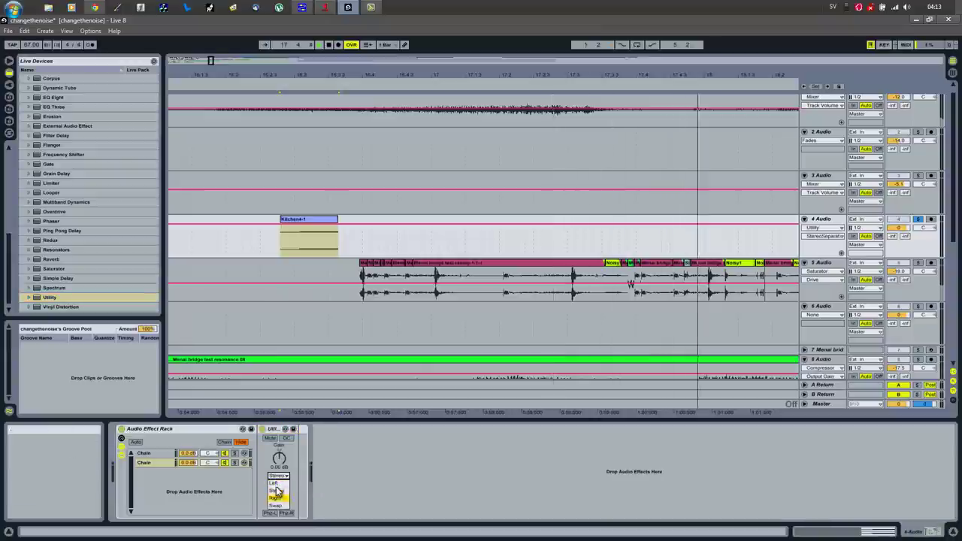
{"action": "left_click", "coordinate": [277, 484]}
{"action": "left_click", "coordinate": [278, 491]}
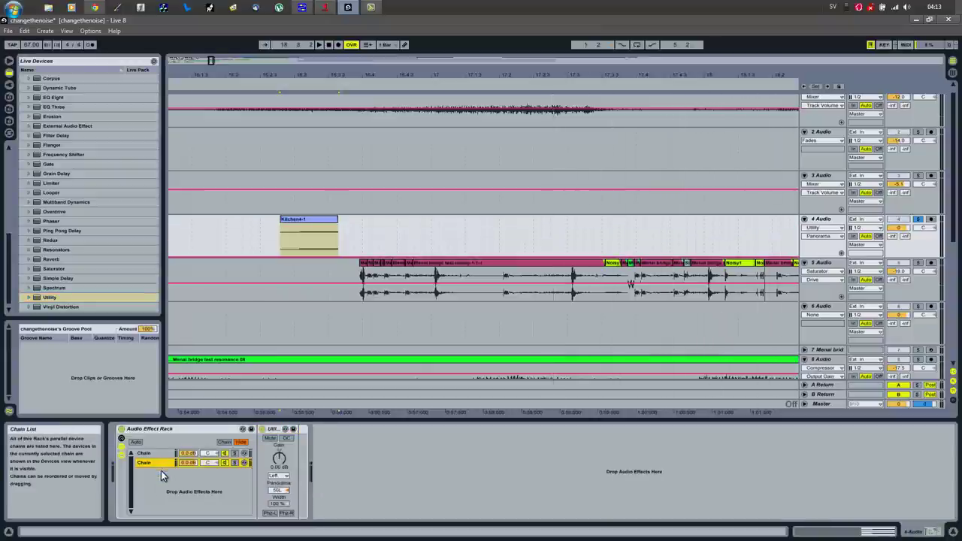
Duplicate the left-panned chain and set the copy's Utility to the Right channel, panorama 50R and 5.00 dB gain
{"action": "key", "text": "ctrl+d"}
{"action": "left_click", "coordinate": [278, 476]}
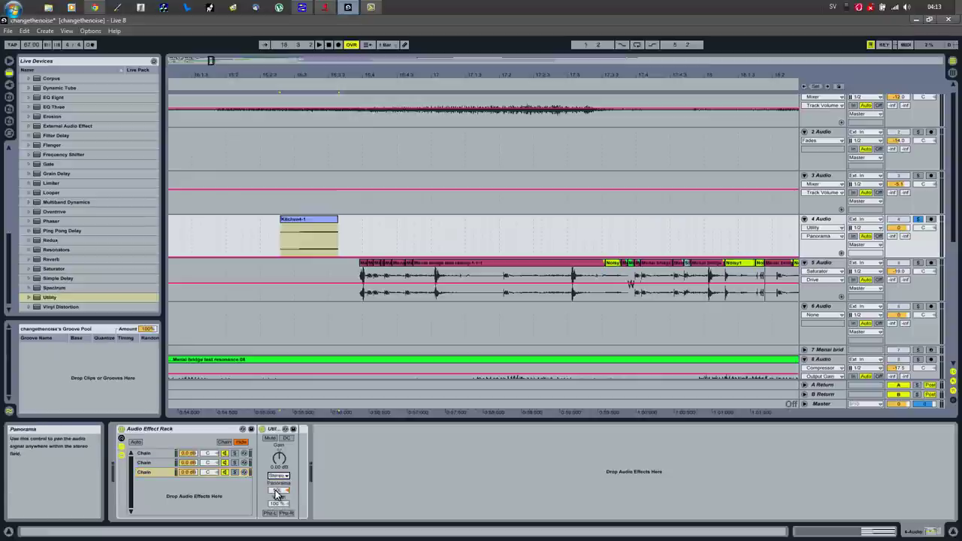
{"action": "left_click", "coordinate": [279, 490]}
{"action": "left_click_drag", "start_coordinate": [281, 492], "coordinate": [281, 494]}
{"action": "left_click", "coordinate": [279, 458]}
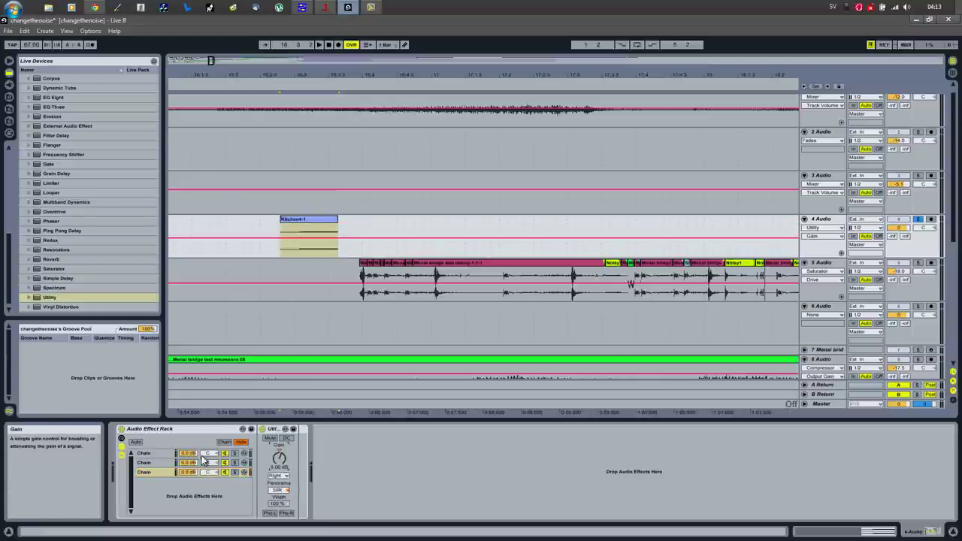
Insert a Simple Delay before the third chain's Utility, with linked channels in Time mode at 26.7 ms and Dry/Wet at 100%
{"action": "left_click_drag", "start_coordinate": [47, 278], "coordinate": [218, 415]}
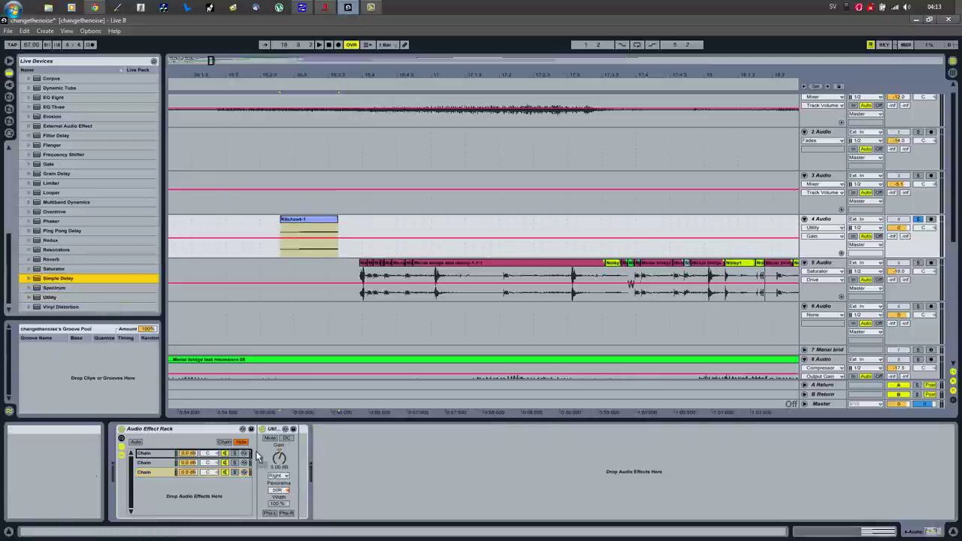
{"action": "left_click_drag", "start_coordinate": [255, 455], "coordinate": [263, 451]}
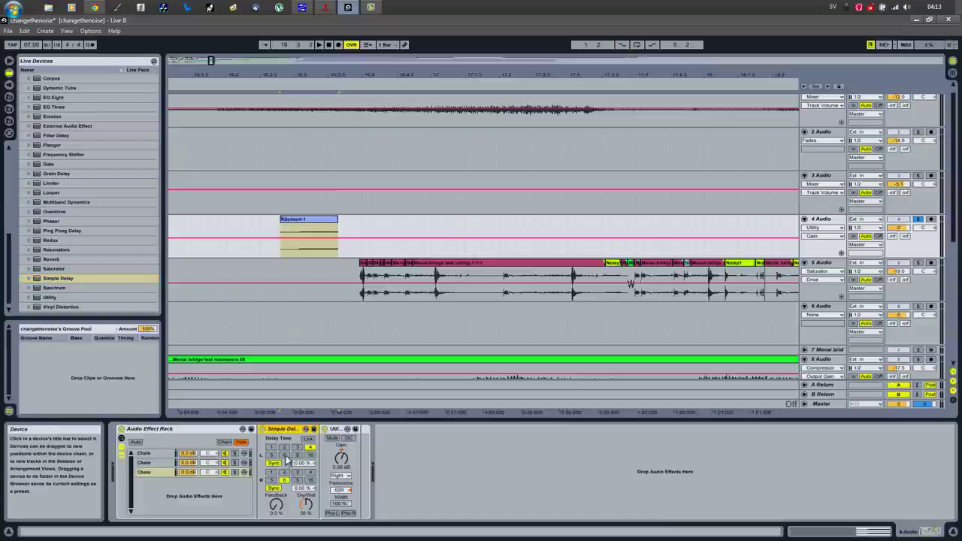
{"action": "left_click", "coordinate": [310, 440]}
{"action": "left_click", "coordinate": [275, 464]}
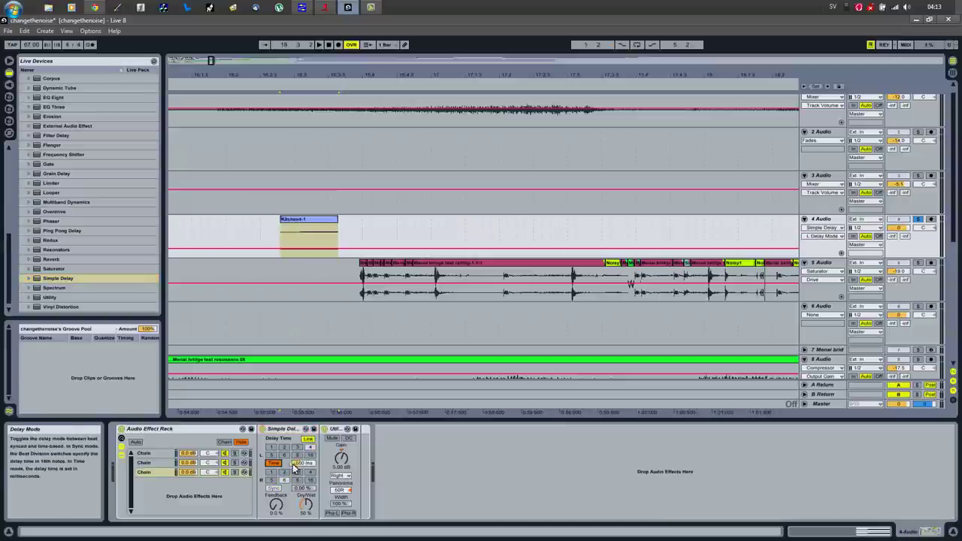
{"action": "left_click_drag", "start_coordinate": [303, 462], "coordinate": [302, 466]}
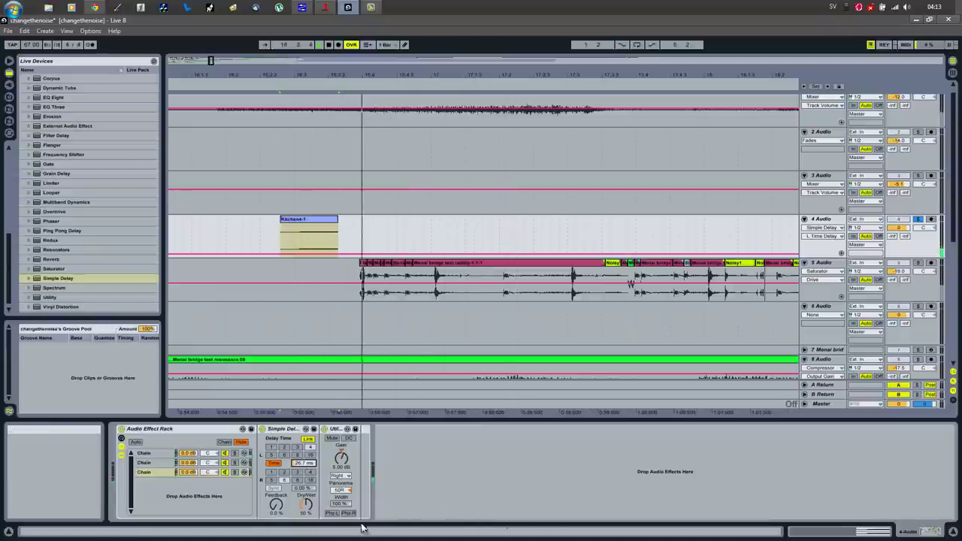
{"action": "key", "text": "space"}
{"action": "left_click_drag", "start_coordinate": [306, 509], "coordinate": [306, 473]}
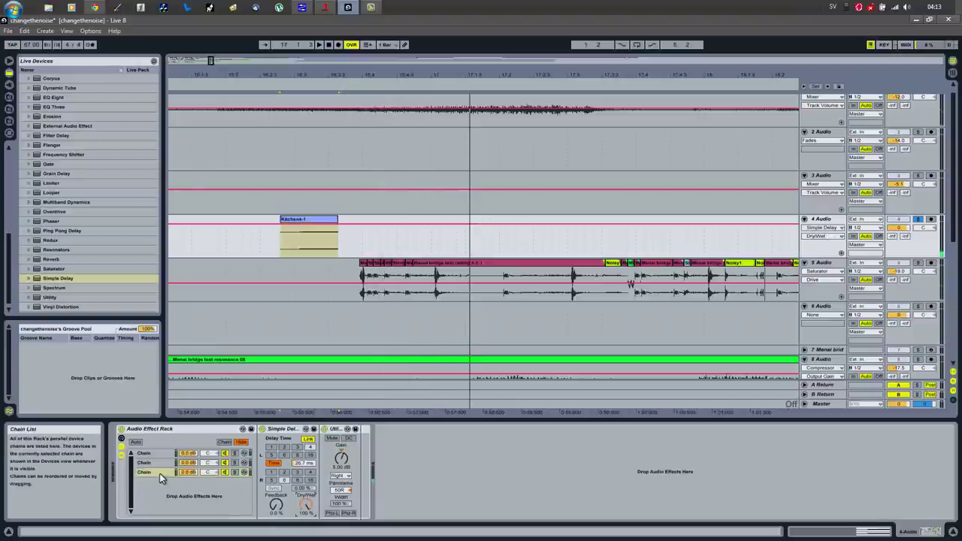
Audition the third and second chains, unsolo 4 Audio, and play the full mix from shortly before the Kitchen4-1 clip
{"action": "left_click", "coordinate": [152, 471]}
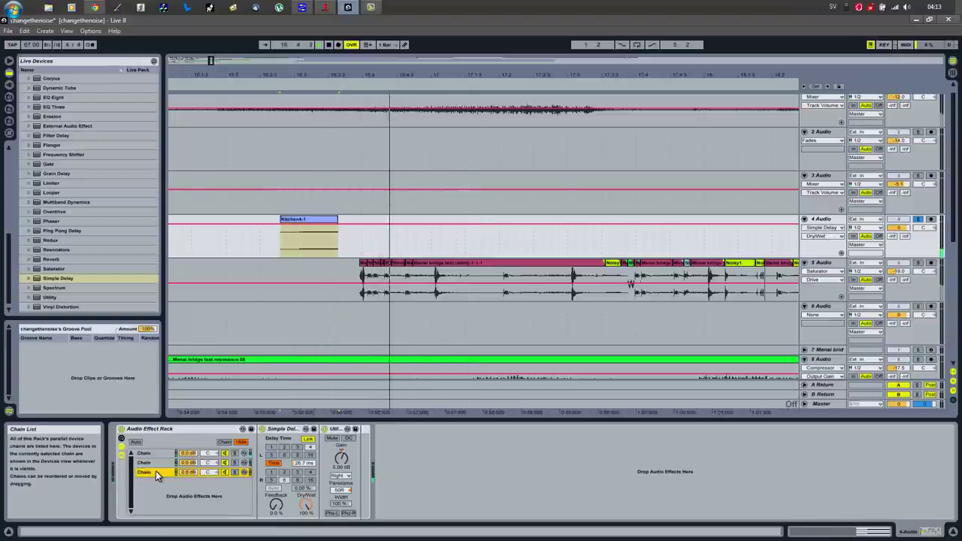
{"action": "left_click", "coordinate": [154, 462]}
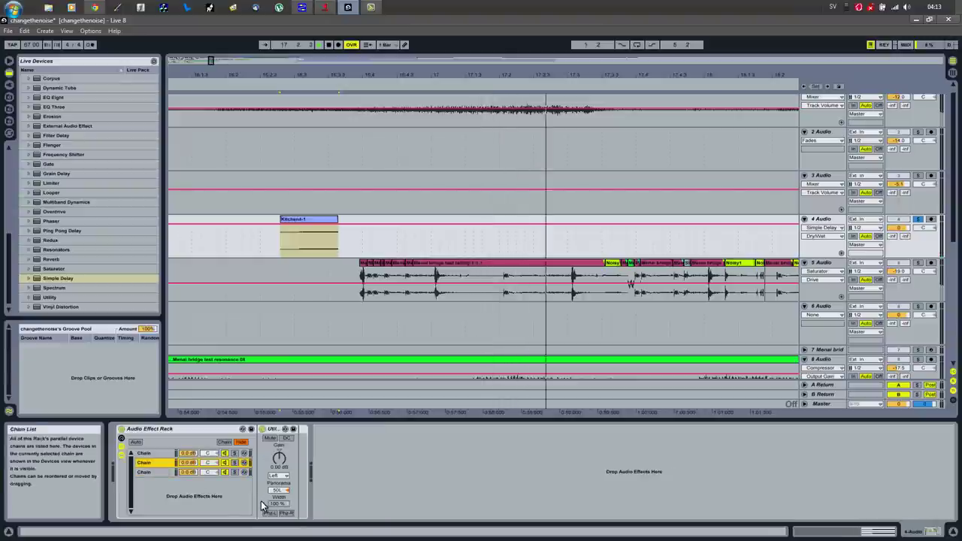
{"action": "key", "text": "space"}
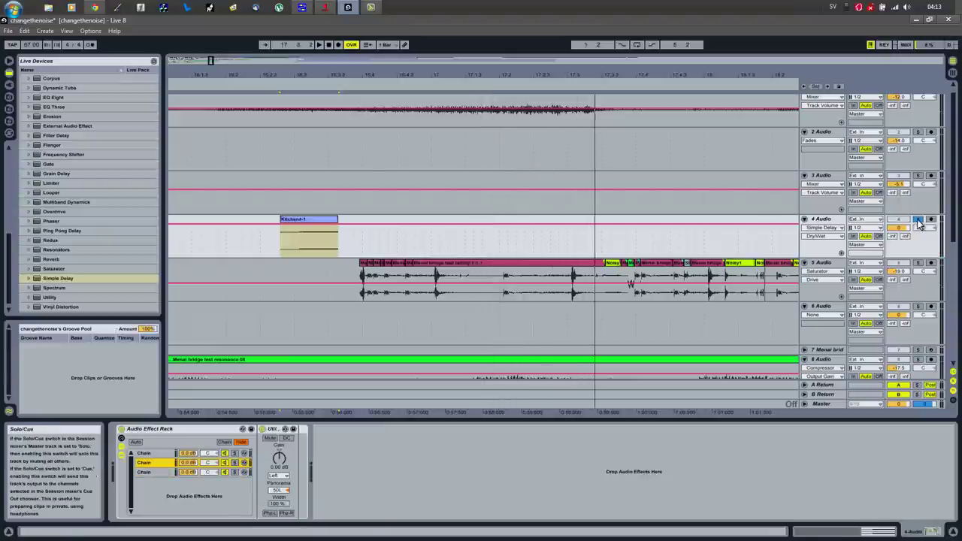
{"action": "left_click", "coordinate": [228, 248]}
{"action": "key", "text": "space"}
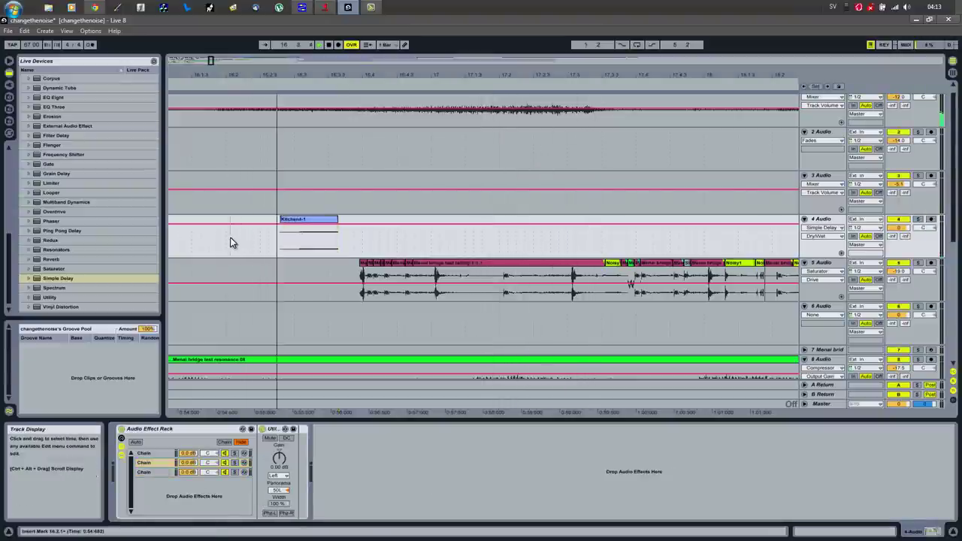
{"action": "key", "text": "space"}
Move the Kitchen4-1 clip later so it starts around 16.3.2 and overlaps the beginning of 5 Audio's clips, and play the result
{"action": "left_click_drag", "start_coordinate": [311, 219], "coordinate": [389, 232]}
{"action": "left_click", "coordinate": [302, 245]}
{"action": "key", "text": "space"}
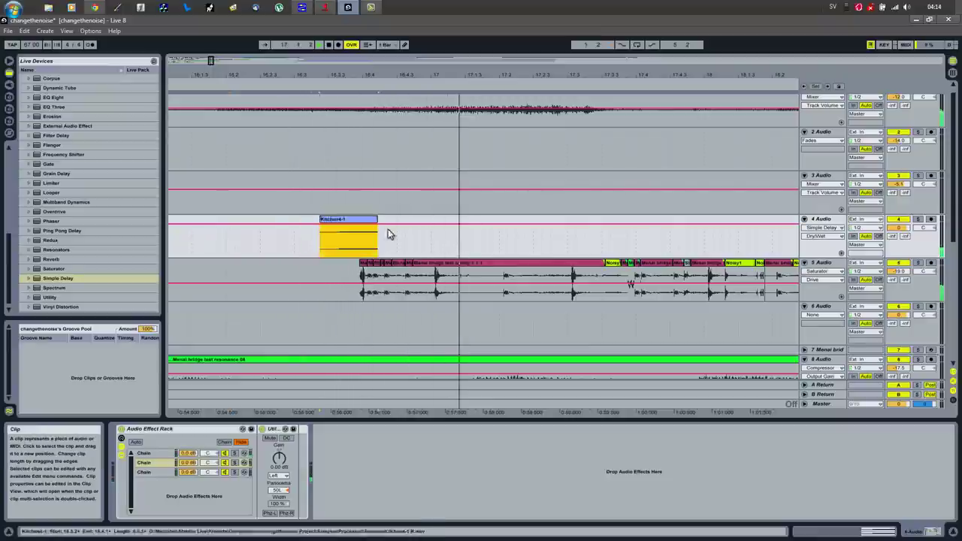
Lower 4 Audio's track volume to -4.2 dB and replay from just before the Kitchen4-1 clip
{"action": "left_click_drag", "start_coordinate": [902, 229], "coordinate": [904, 232]}
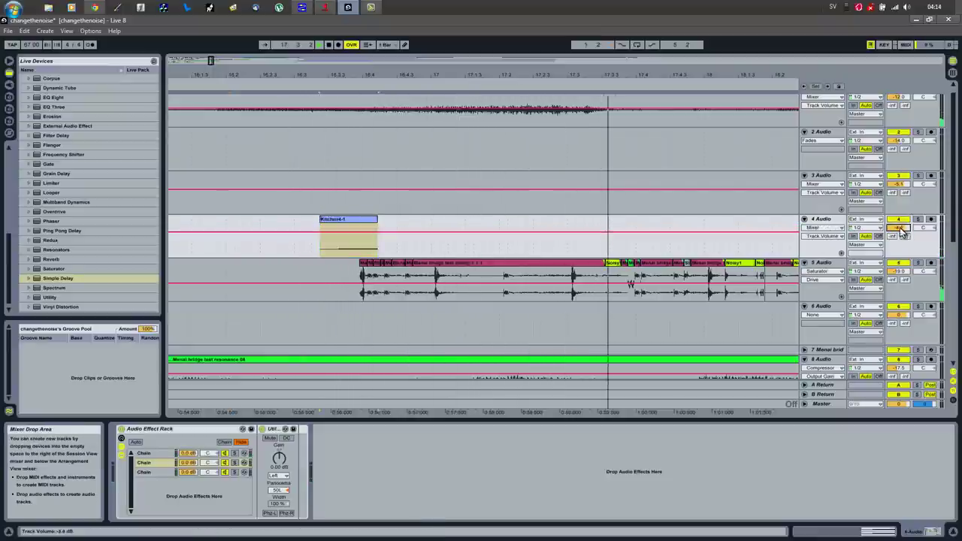
{"action": "key", "text": "space"}
{"action": "left_click", "coordinate": [277, 251]}
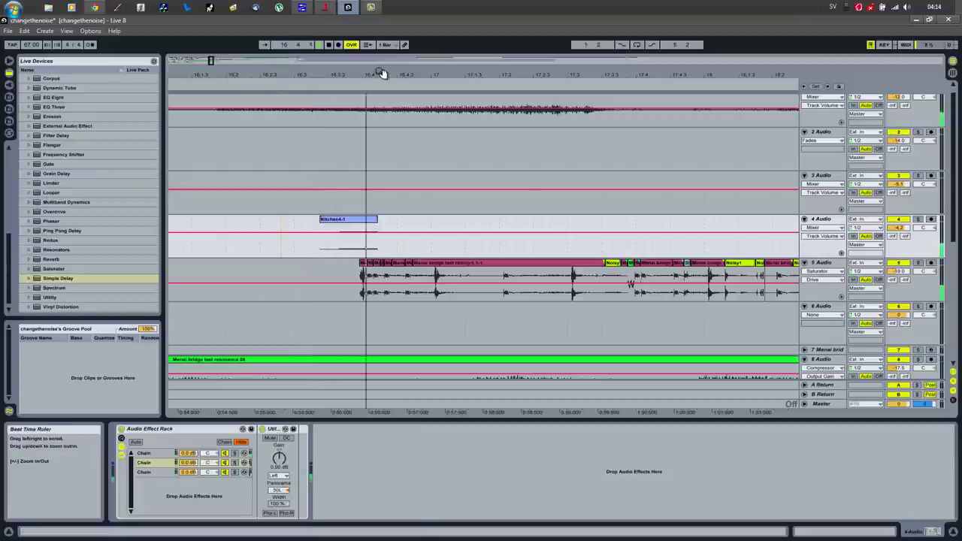
Shorten the long Menai bridge test resonance 08 clip in 8 Audio to end where 5 Audio's sliced clips begin, and play the transition
{"action": "left_click_drag", "start_coordinate": [382, 75], "coordinate": [382, 75]}
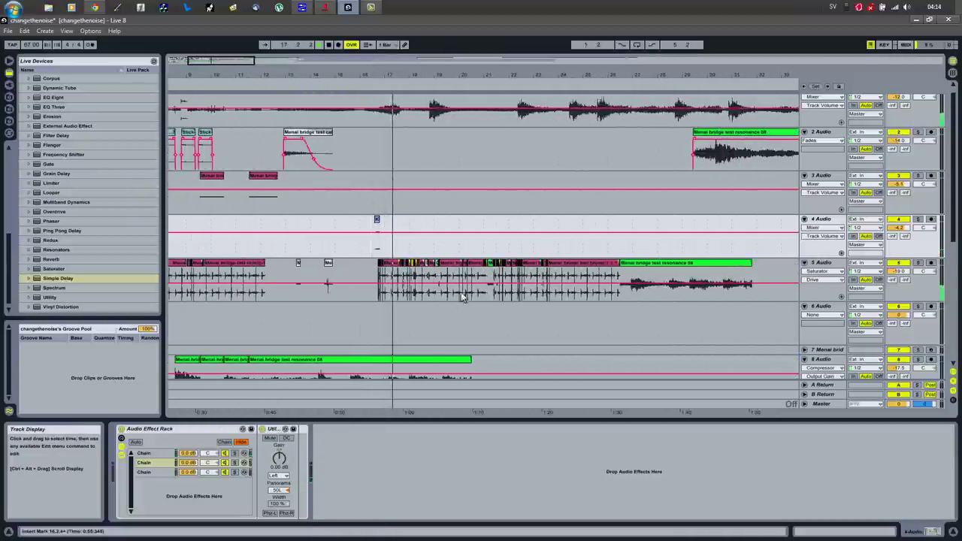
{"action": "scroll", "coordinate": [471, 306], "scroll_direction": "down", "scroll_amount": 3}
{"action": "scroll", "coordinate": [471, 307], "scroll_direction": "up", "scroll_amount": 3}
{"action": "scroll", "coordinate": [455, 322], "scroll_direction": "down", "scroll_amount": 1}
{"action": "left_click_drag", "start_coordinate": [471, 334], "coordinate": [371, 333]}
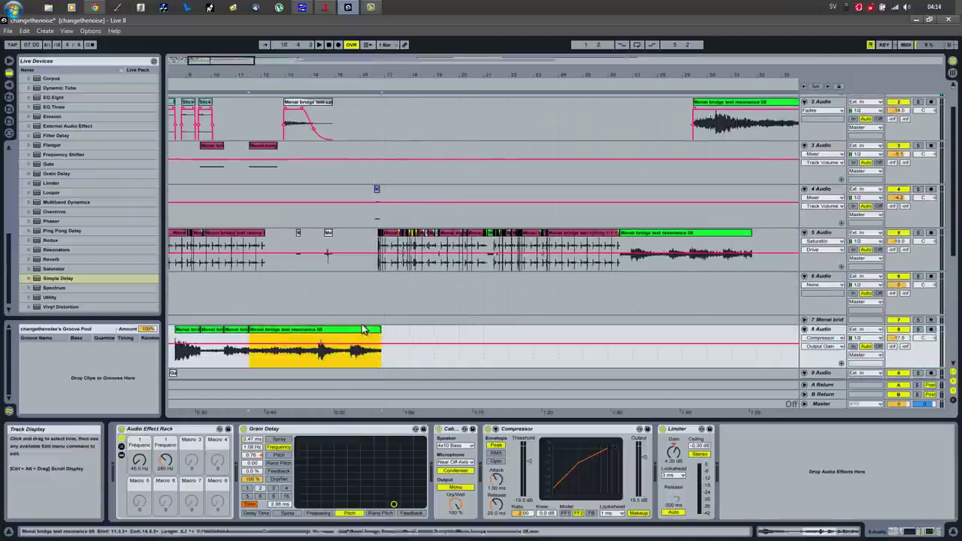
{"action": "left_click", "coordinate": [369, 304]}
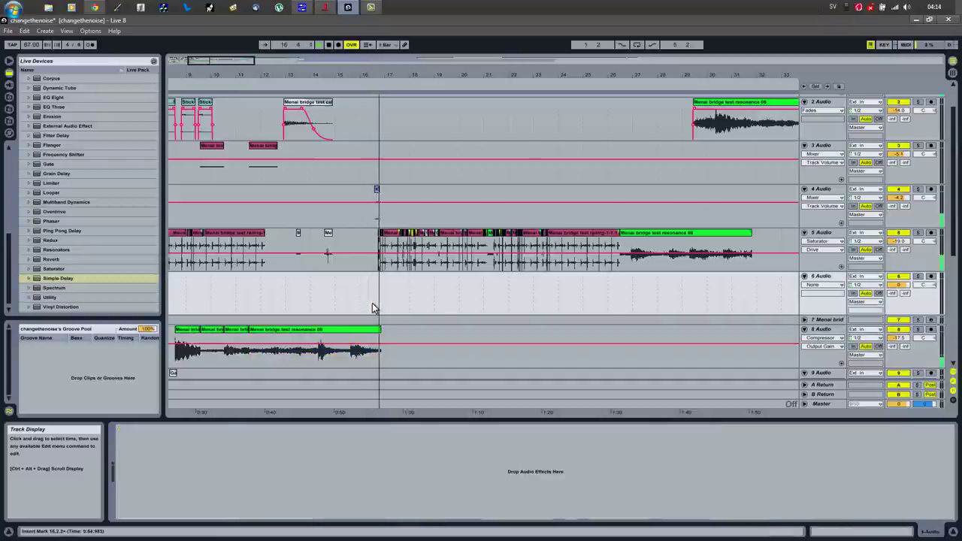
Split the cables clip on track 1 near 16.4.4 and trim the second part's start to just after bar 22
{"action": "scroll", "coordinate": [434, 304], "scroll_direction": "down", "scroll_amount": 2}
{"action": "scroll", "coordinate": [413, 300], "scroll_direction": "up", "scroll_amount": 3}
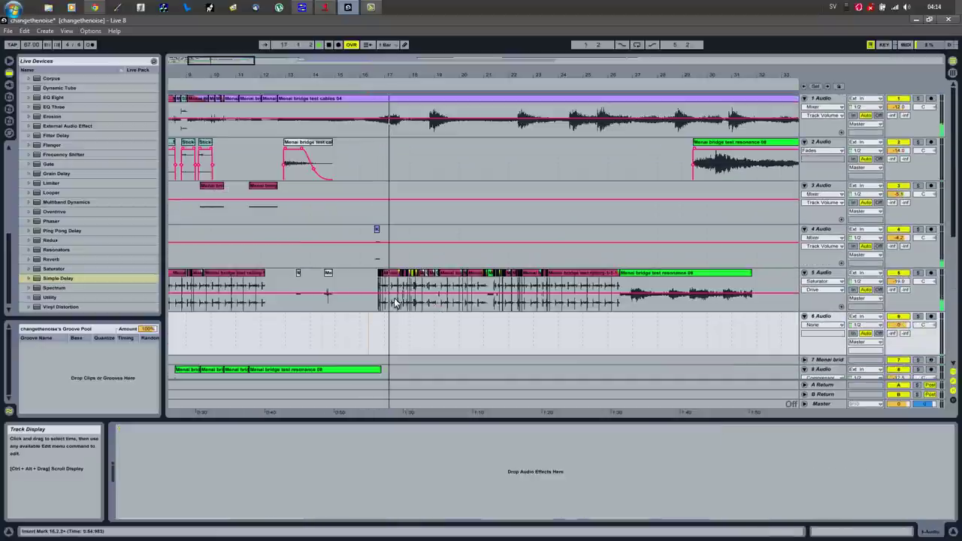
{"action": "key", "text": "space"}
{"action": "left_click", "coordinate": [385, 135]}
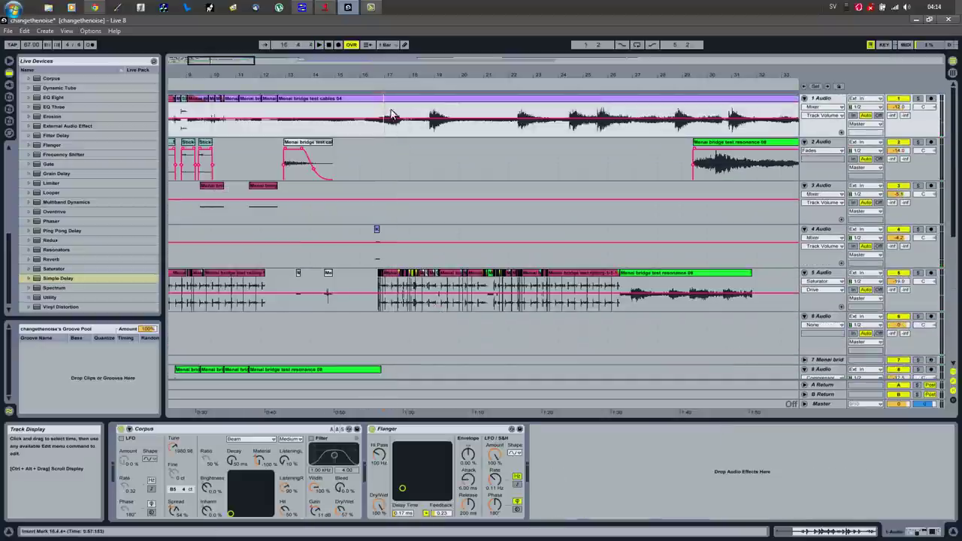
{"action": "key", "text": "ctrl+e"}
{"action": "left_click_drag", "start_coordinate": [385, 100], "coordinate": [523, 102]}
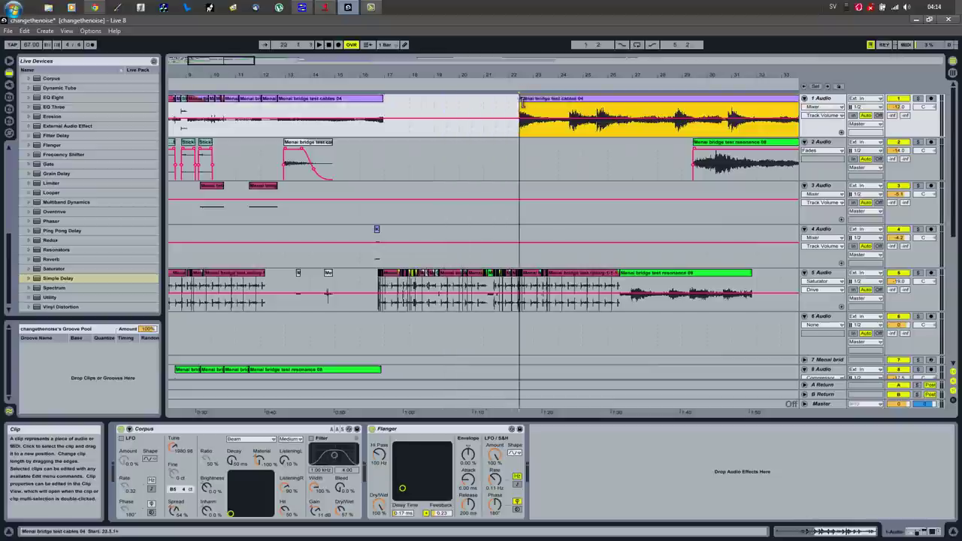
Solo track 1, play the trimmed cables clip and switch off its Corpus effect
{"action": "left_click", "coordinate": [516, 133]}
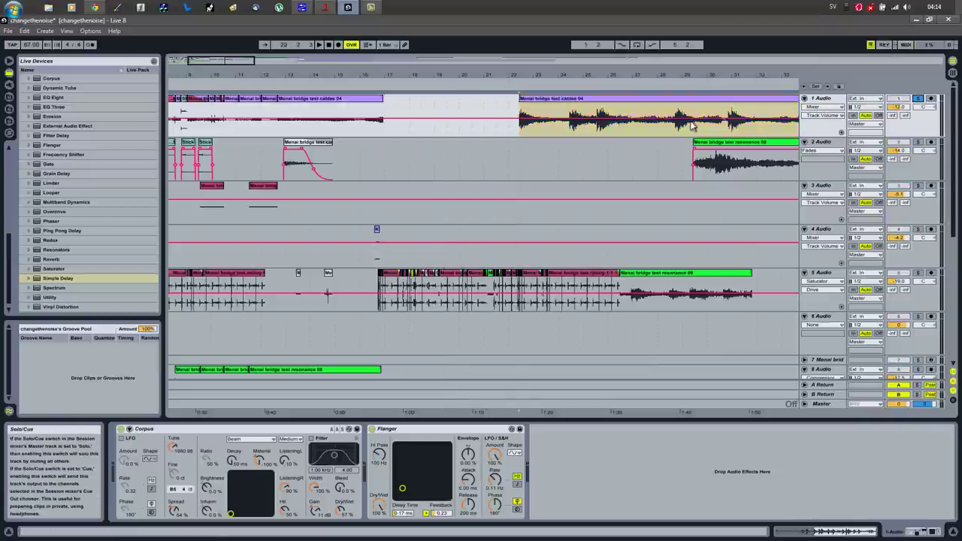
{"action": "left_click", "coordinate": [518, 133]}
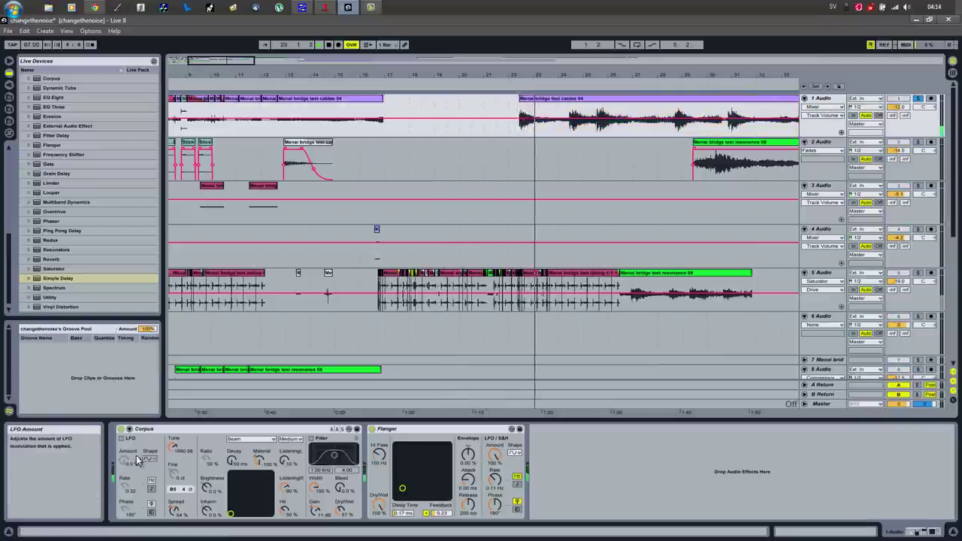
{"action": "left_click", "coordinate": [124, 433]}
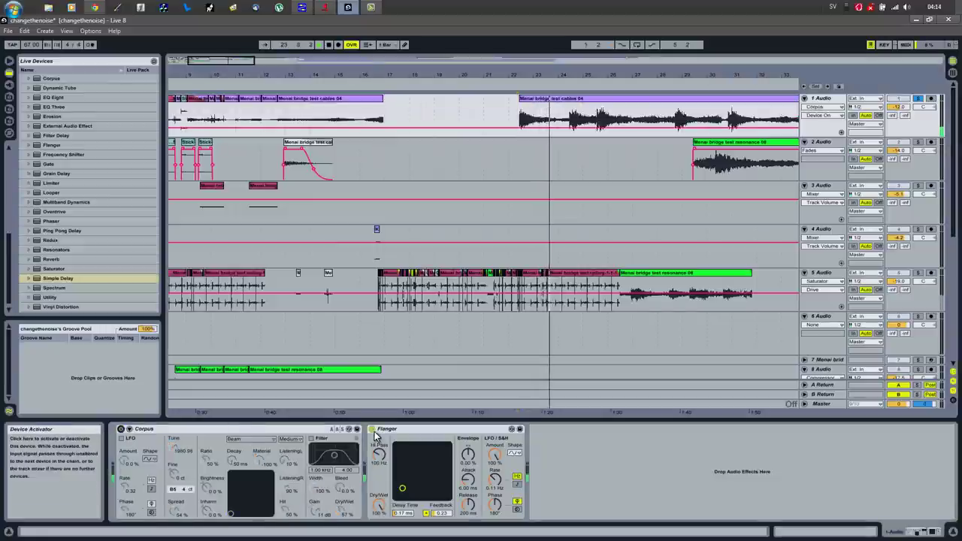
{"action": "key", "text": "space"}
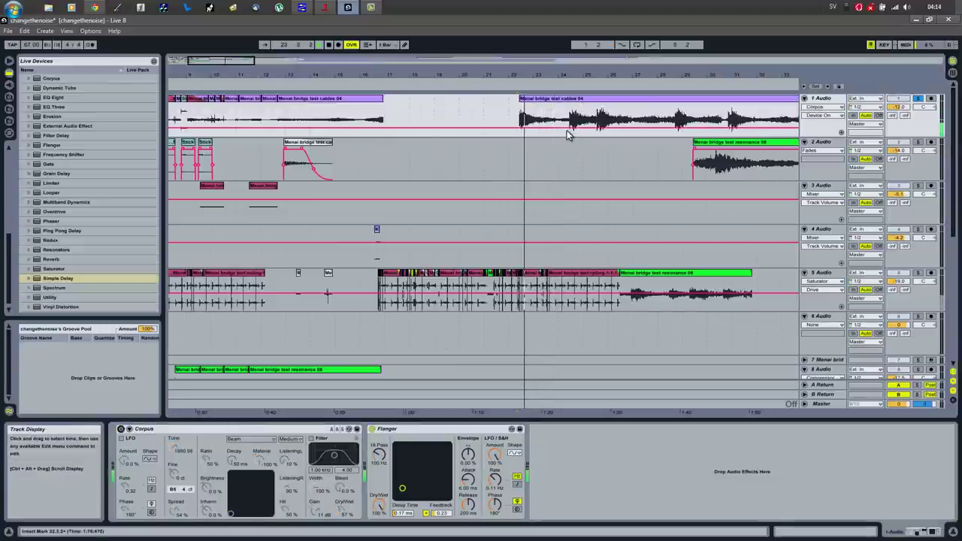
Cut a short slice from the cables clip around 24.2 and move it onto track 5 at about 22.1.3
{"action": "left_click", "coordinate": [569, 135]}
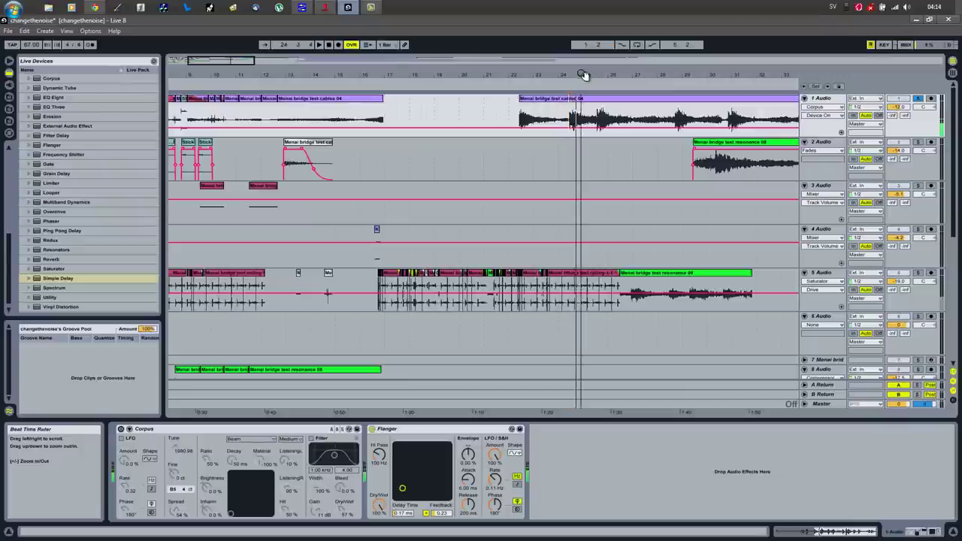
{"action": "left_click_drag", "start_coordinate": [579, 80], "coordinate": [567, 129]}
{"action": "left_click", "coordinate": [532, 139]}
{"action": "key", "text": "space"}
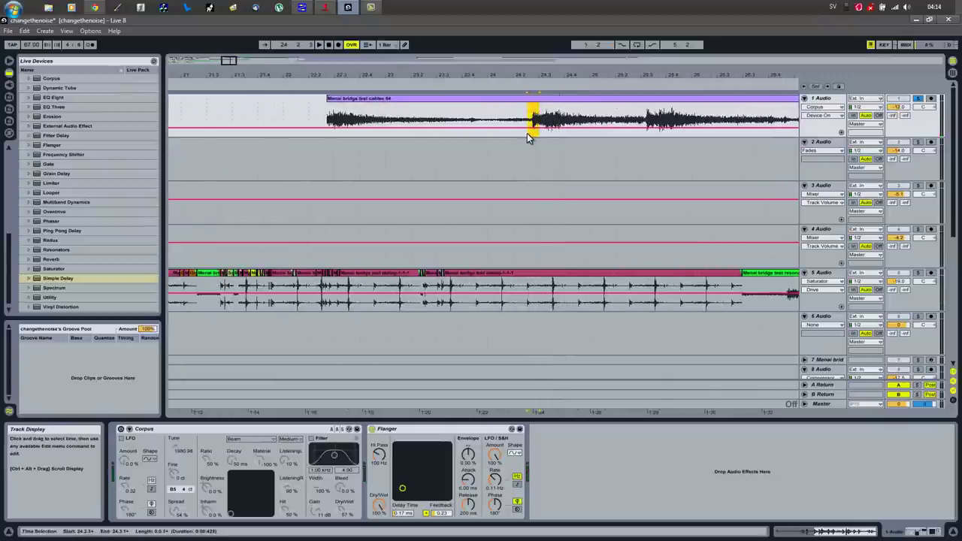
{"action": "key", "text": "ctrl+e"}
{"action": "left_click_drag", "start_coordinate": [533, 100], "coordinate": [307, 297]}
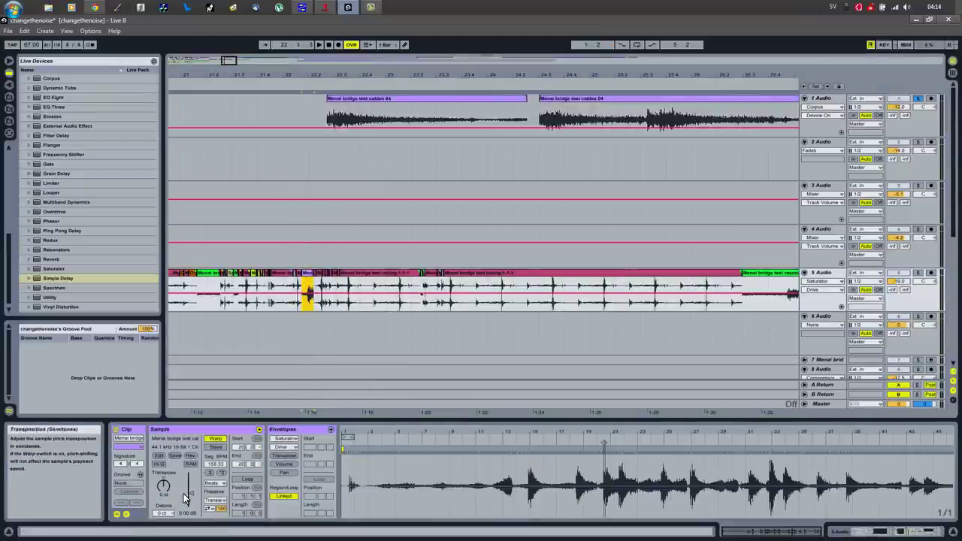
Transpose the moved cables slice to -2 st, lower its gain to -5.20 dB, and audition it with track 5 soloed
{"action": "left_click", "coordinate": [166, 491]}
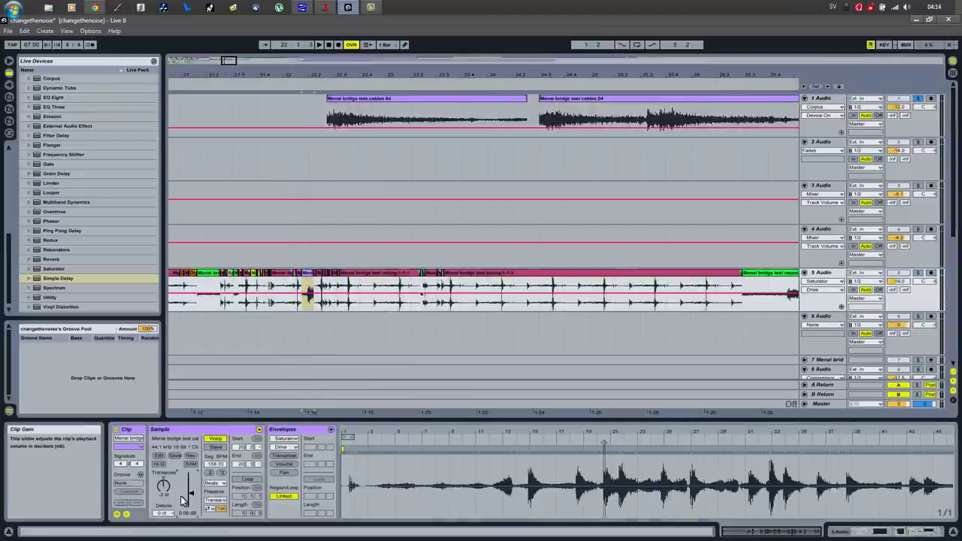
{"action": "left_click_drag", "start_coordinate": [191, 494], "coordinate": [191, 497]}
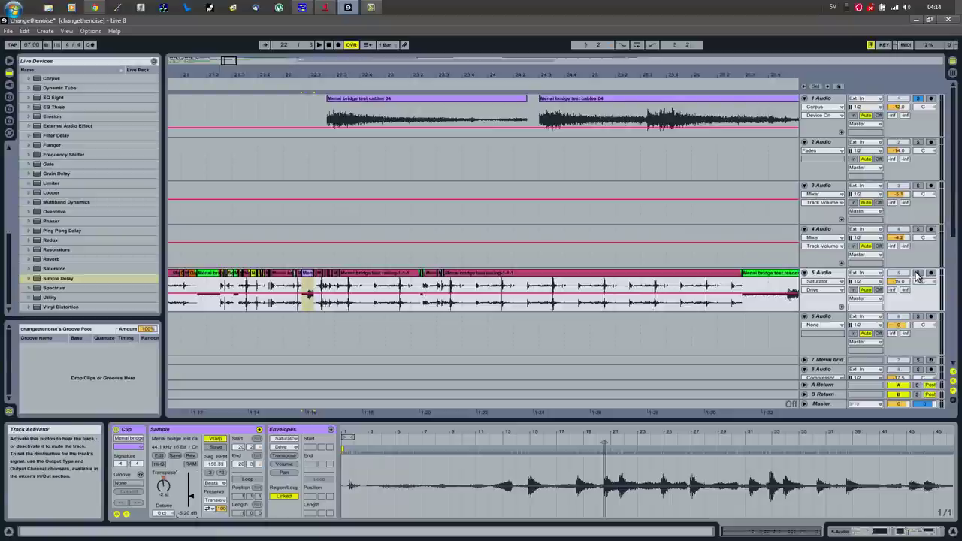
{"action": "left_click", "coordinate": [287, 353]}
{"action": "left_click", "coordinate": [215, 307]}
{"action": "key", "text": "space"}
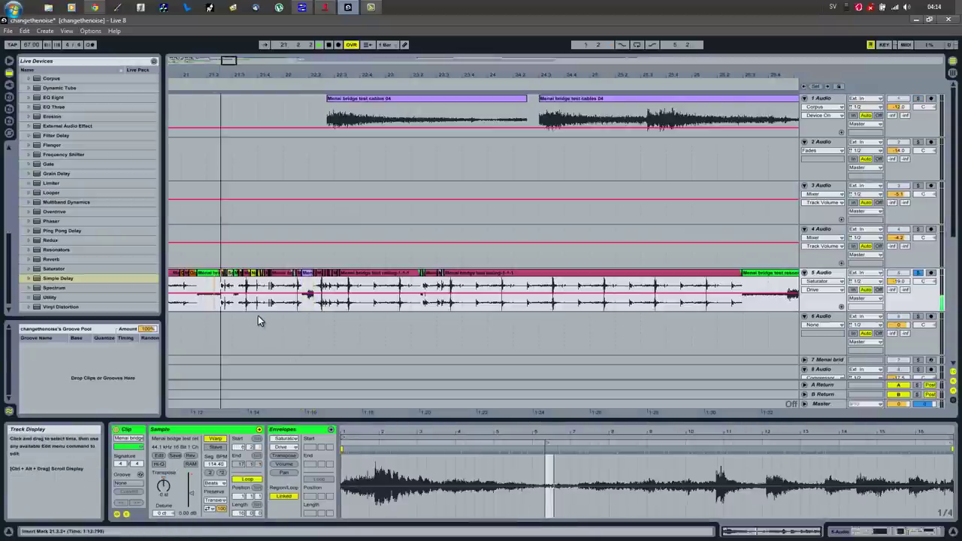
{"action": "left_click", "coordinate": [307, 280]}
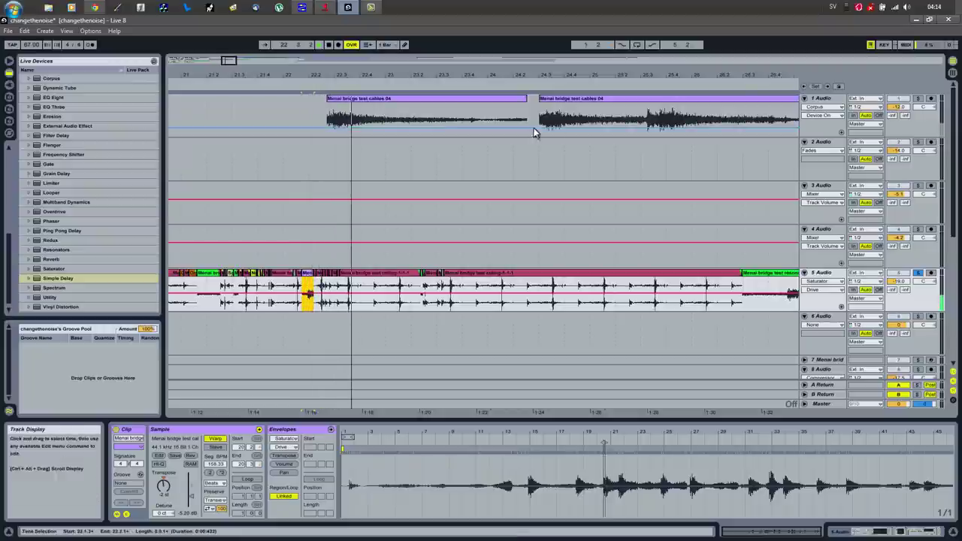
Solo track 1 and audition the cables clip from bar 25 to 27 for another short hit around 26.4
{"action": "left_click", "coordinate": [648, 120]}
{"action": "key", "text": "space"}
{"action": "left_click", "coordinate": [919, 100]}
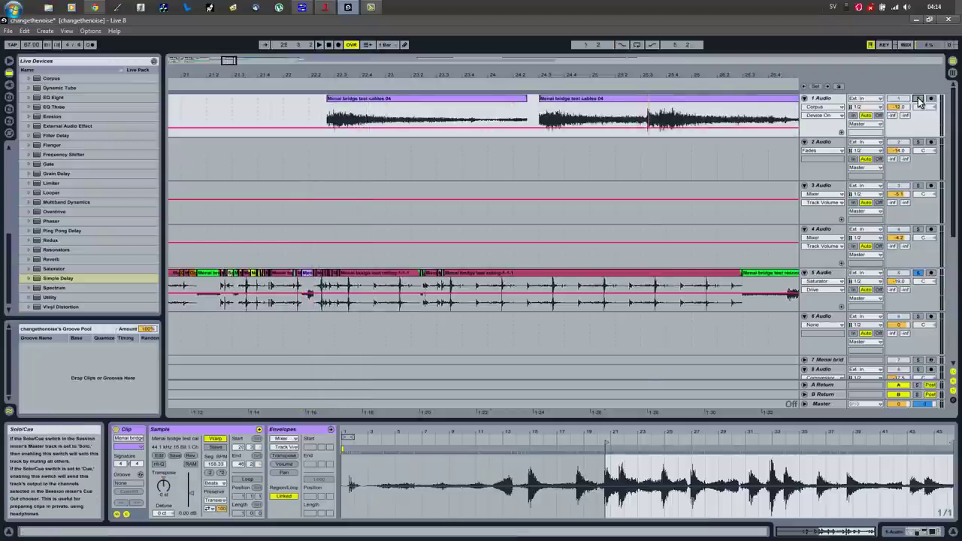
{"action": "key", "text": "space"}
{"action": "key", "text": "space"}
{"action": "left_click", "coordinate": [783, 122]}
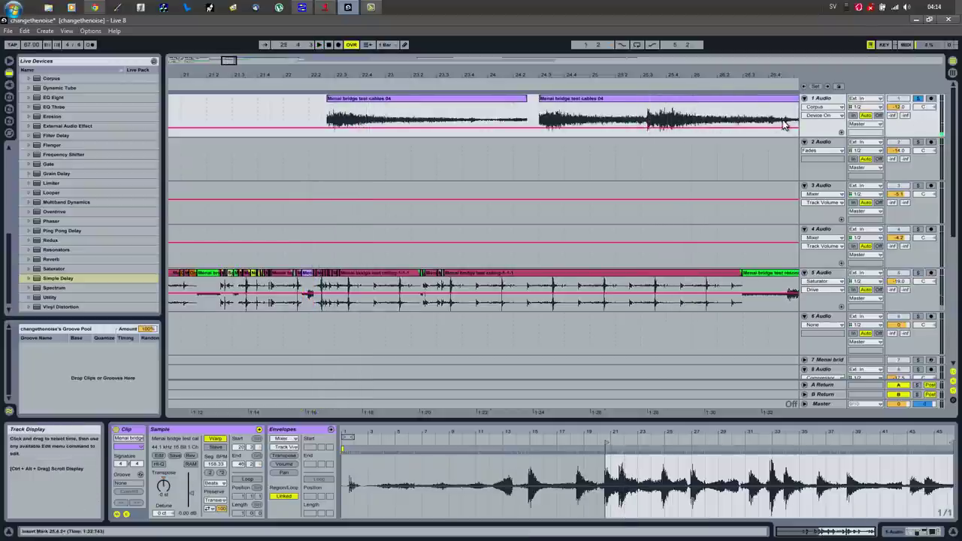
{"action": "key", "text": "space"}
{"action": "left_click_drag", "start_coordinate": [735, 78], "coordinate": [522, 71]}
{"action": "key", "text": "space"}
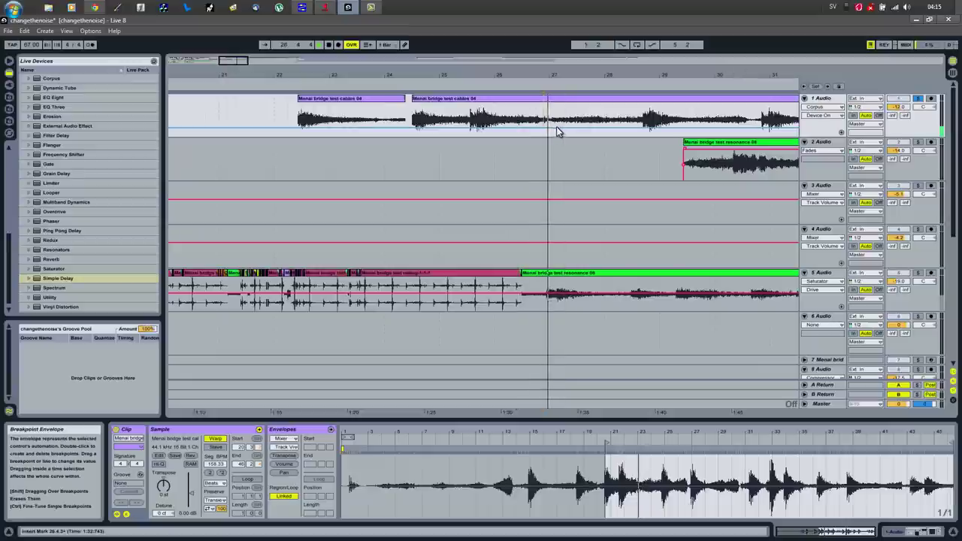
{"action": "key", "text": "space"}
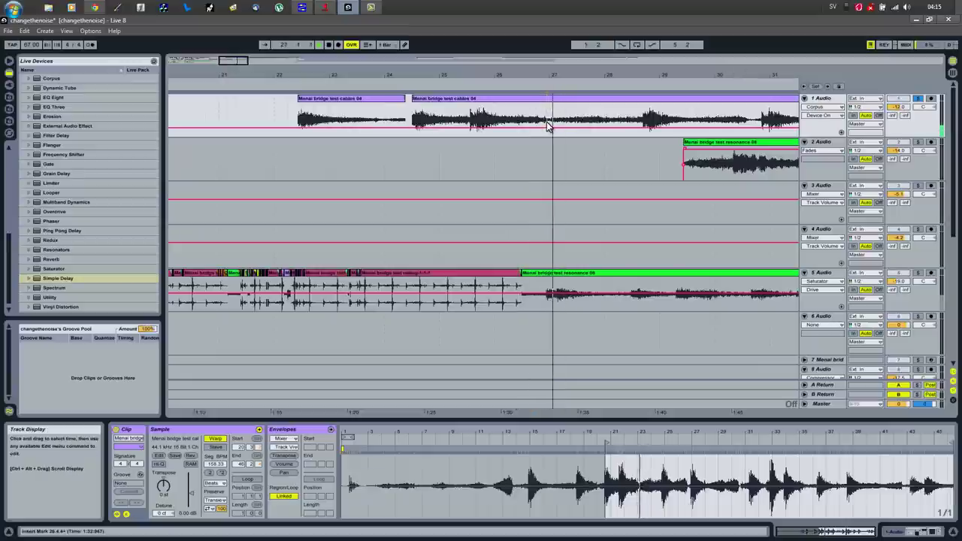
{"action": "key", "text": "space"}
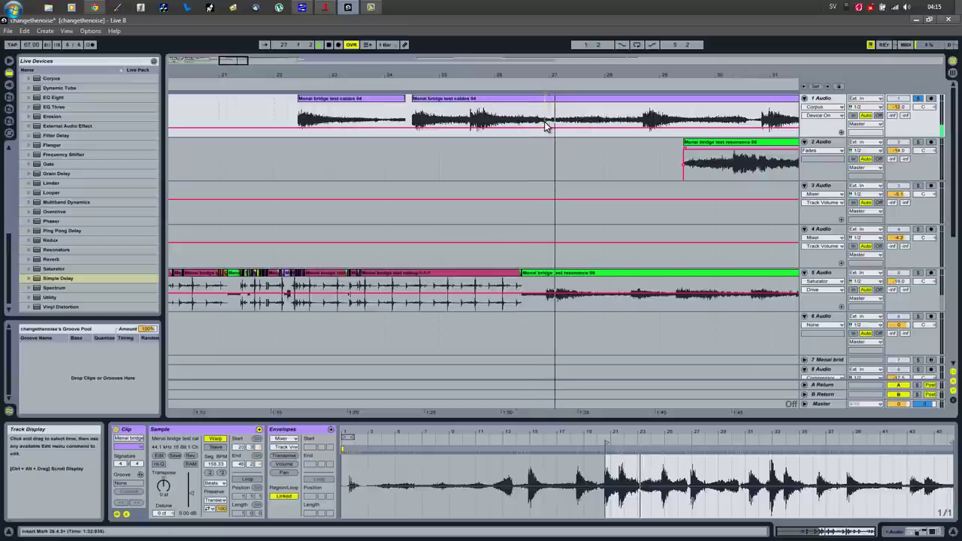
{"action": "key", "text": "space"}
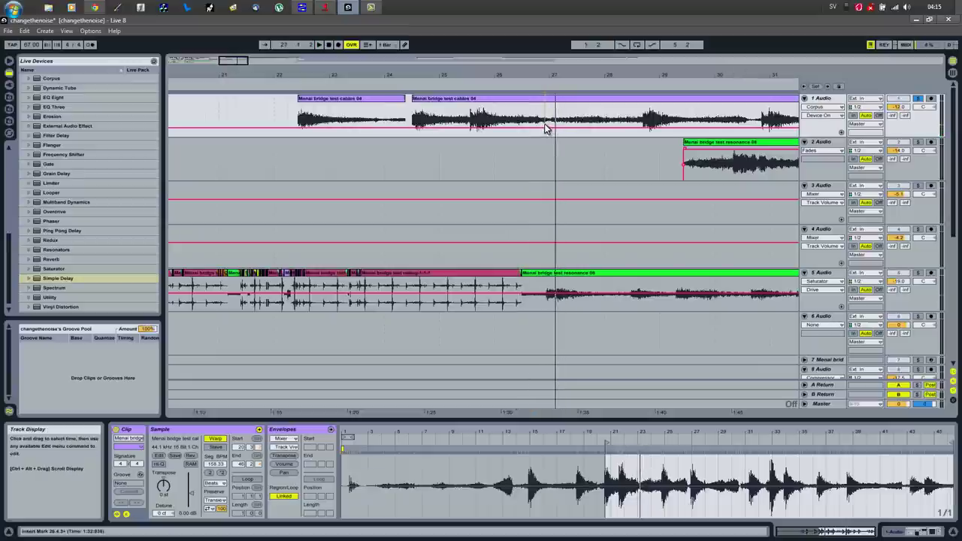
Copy a short cables slice from around 26.4 onto track 5 at about 22.3.4 and audition it with track 5 soloed
{"action": "left_click_drag", "start_coordinate": [546, 128], "coordinate": [319, 304]}
{"action": "left_click", "coordinate": [306, 308]}
{"action": "key", "text": "space"}
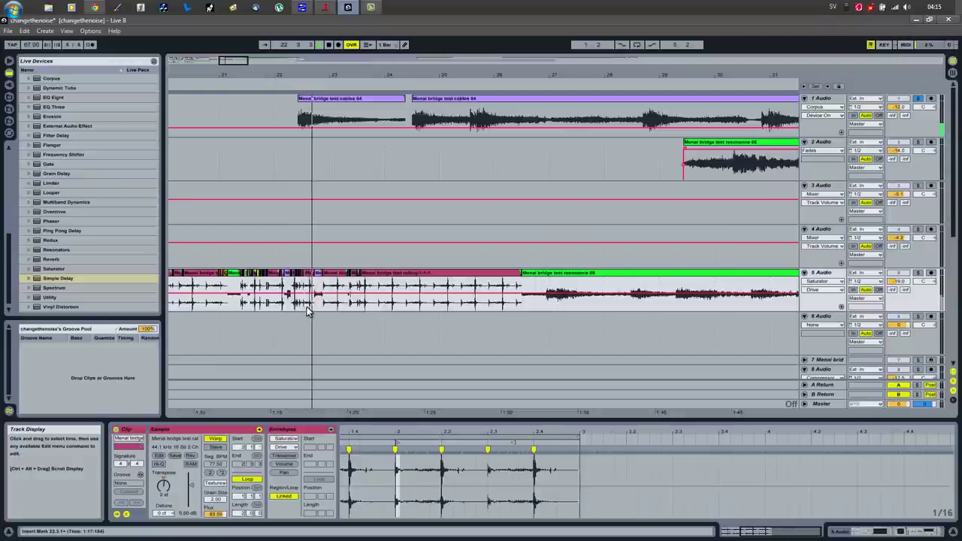
{"action": "left_click", "coordinate": [918, 273]}
{"action": "key", "text": "space"}
{"action": "key", "text": "space"}
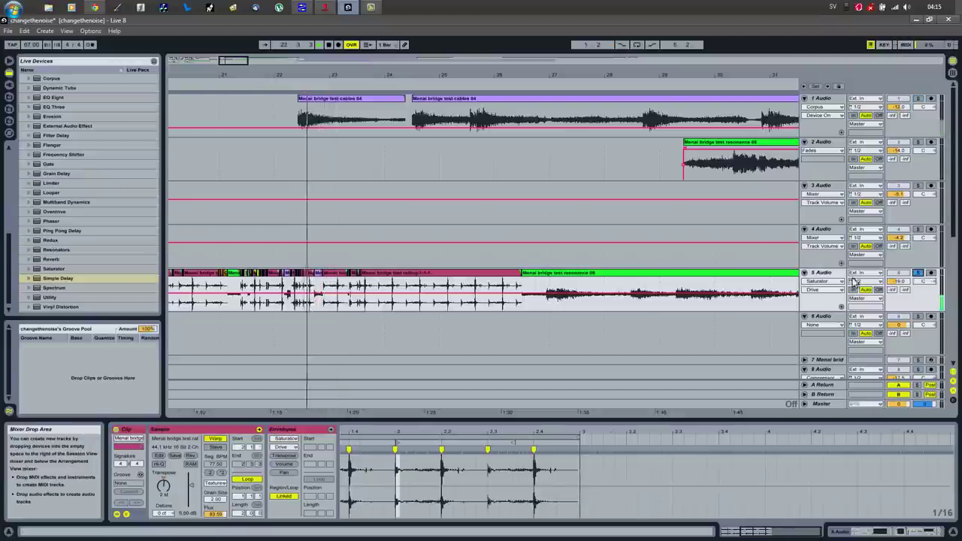
Transpose the second cables slice to 6 st and set its warp mode to Texture with grain size 32.59
{"action": "left_click", "coordinate": [321, 275]}
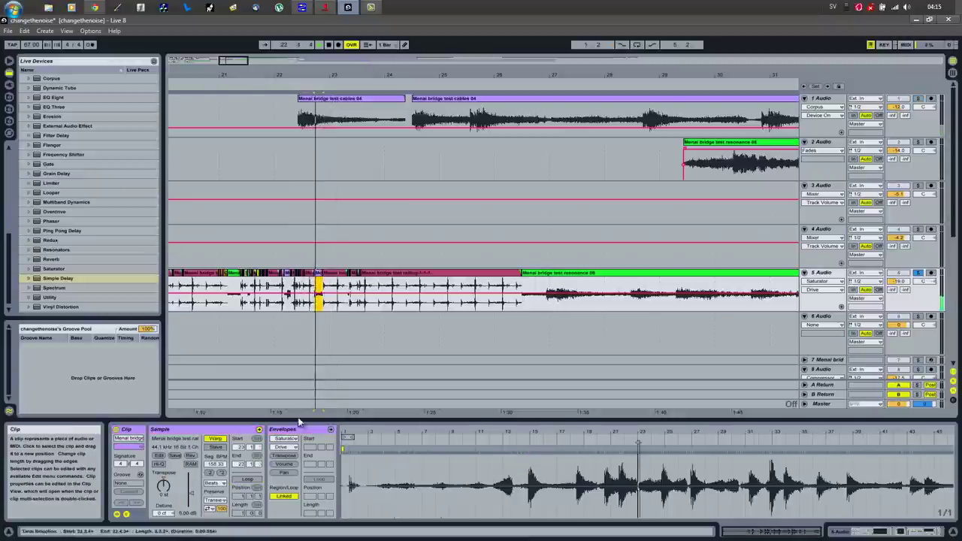
{"action": "left_click", "coordinate": [167, 487]}
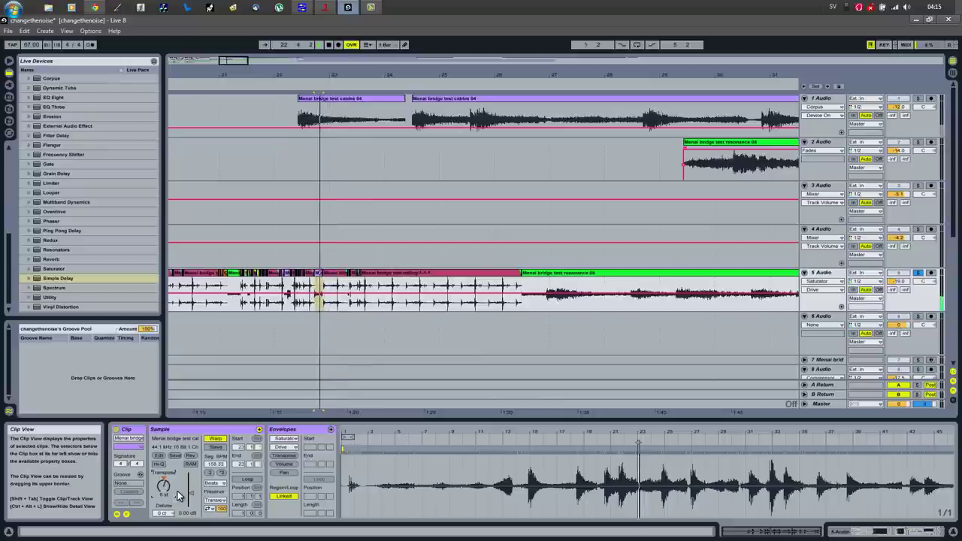
{"action": "left_click", "coordinate": [212, 483]}
{"action": "left_click", "coordinate": [215, 502]}
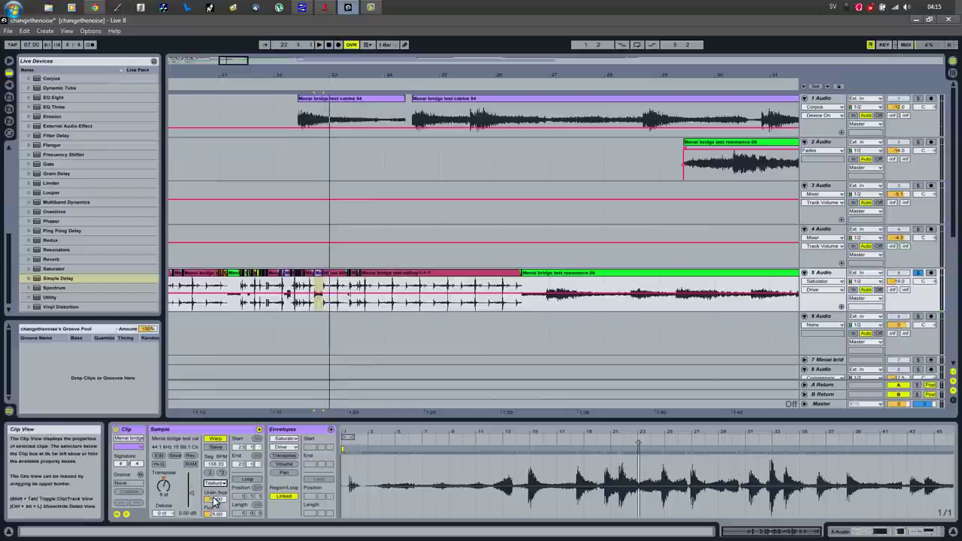
{"action": "left_click_drag", "start_coordinate": [215, 500], "coordinate": [215, 507]}
Play back the edited slice and delete a short section of the railing clip just after bar 23 on track 5
{"action": "key", "text": "space"}
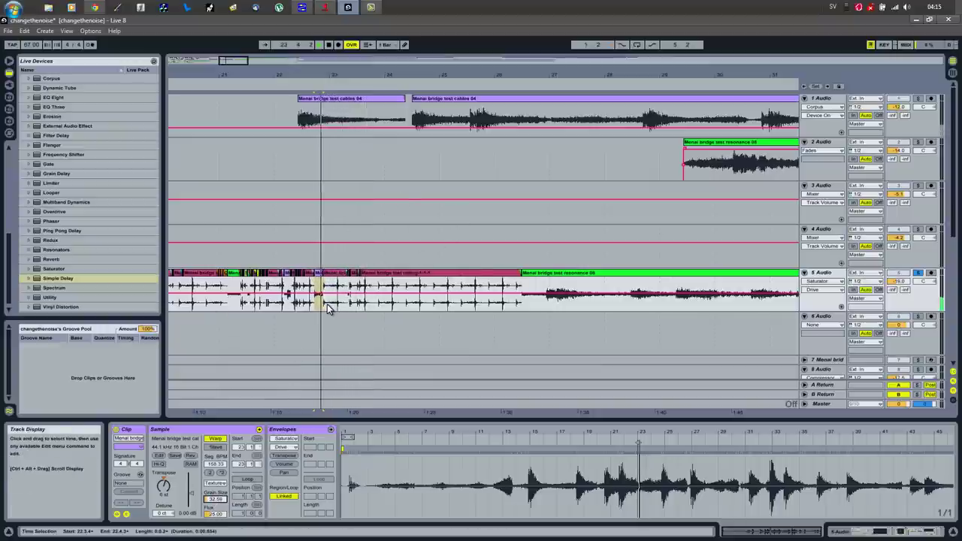
{"action": "left_click_drag", "start_coordinate": [340, 305], "coordinate": [347, 305]}
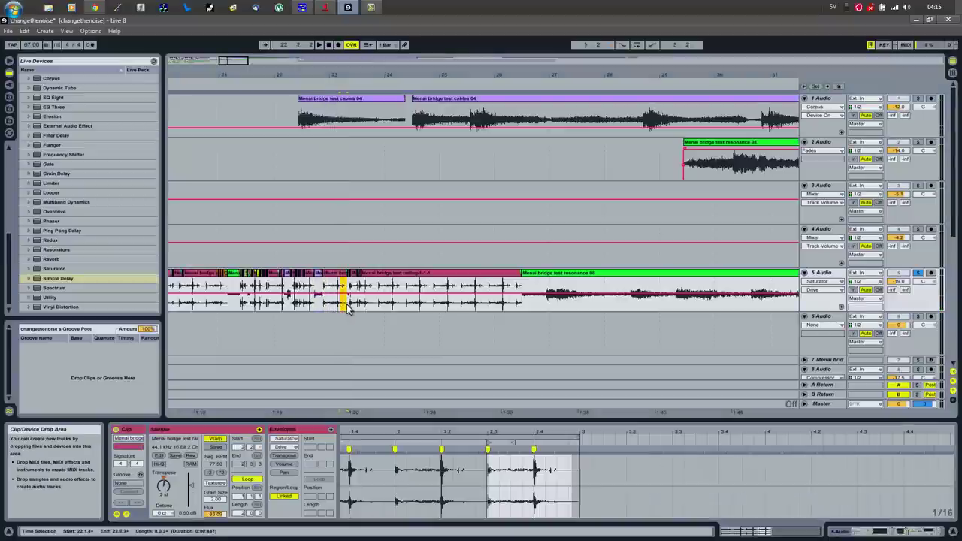
{"action": "key", "text": "Delete"}
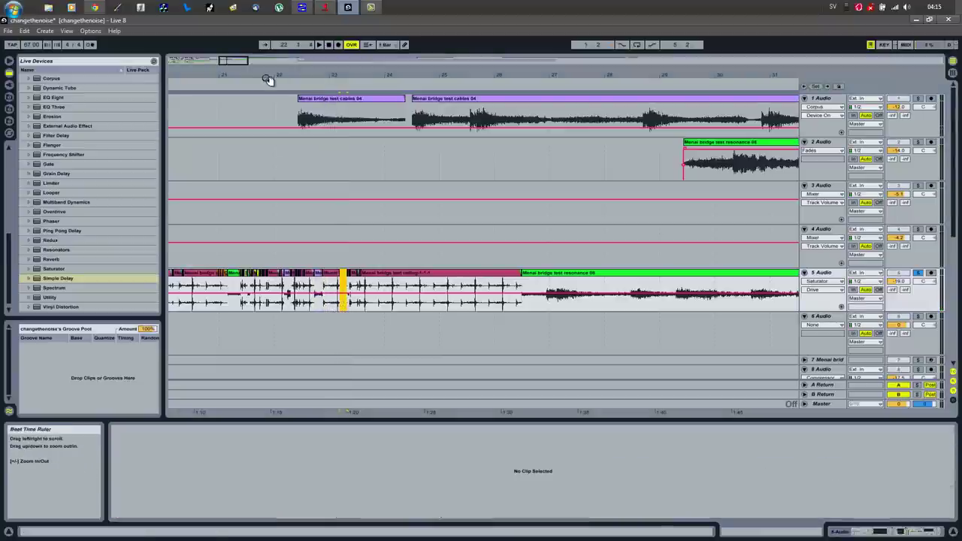
Shorten the railing clip starting near 21.4.3 on track 5 so it ends just before bar 22
{"action": "left_click_drag", "start_coordinate": [268, 80], "coordinate": [270, 82]}
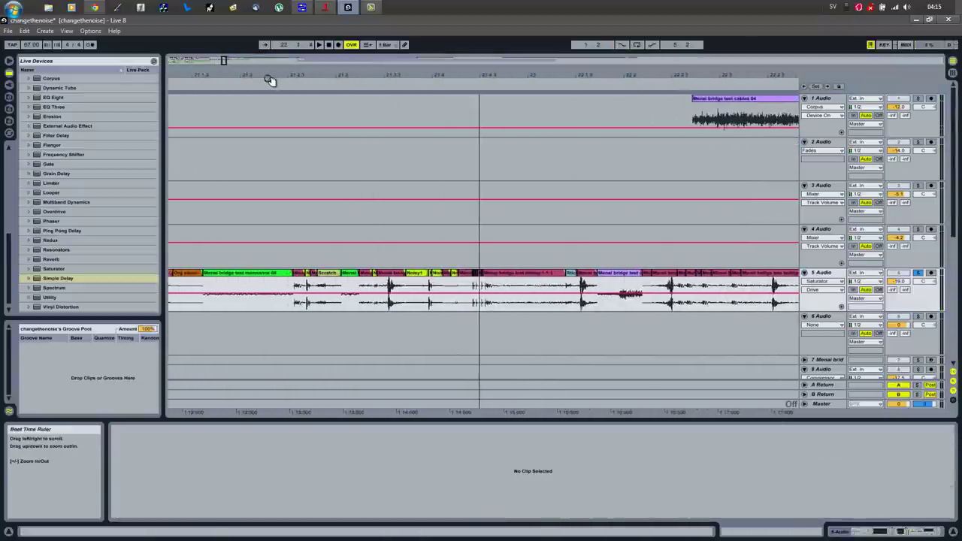
{"action": "double_click", "coordinate": [486, 287]}
{"action": "key", "text": "space"}
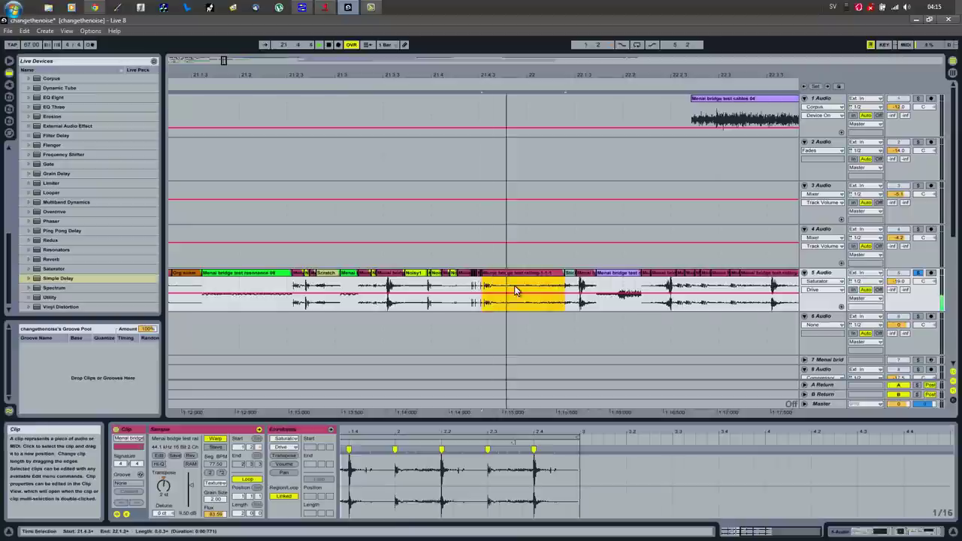
{"action": "left_click_drag", "start_coordinate": [562, 280], "coordinate": [511, 280]}
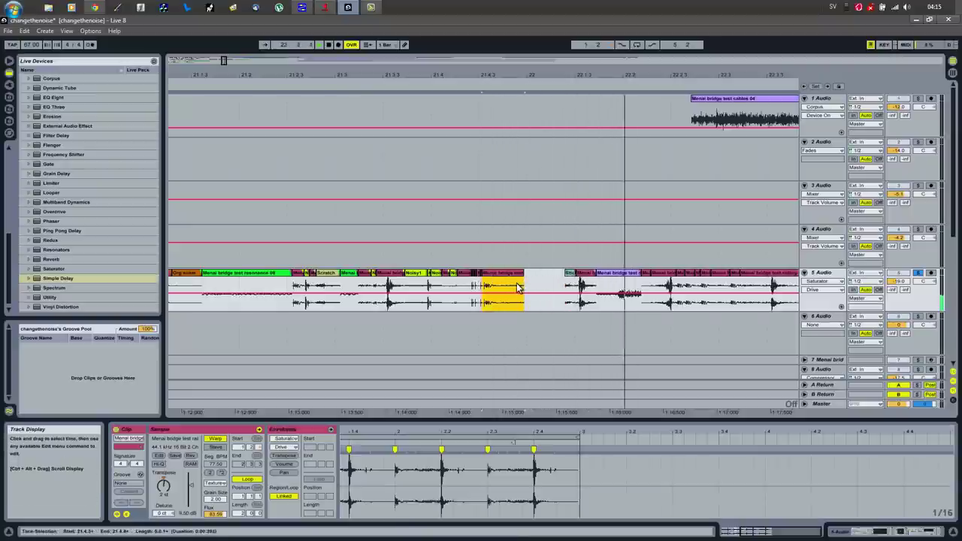
Copy the tail end of the shortened railing clip into the gap just after bar 22 on track 5
{"action": "left_click_drag", "start_coordinate": [510, 291], "coordinate": [526, 291]}
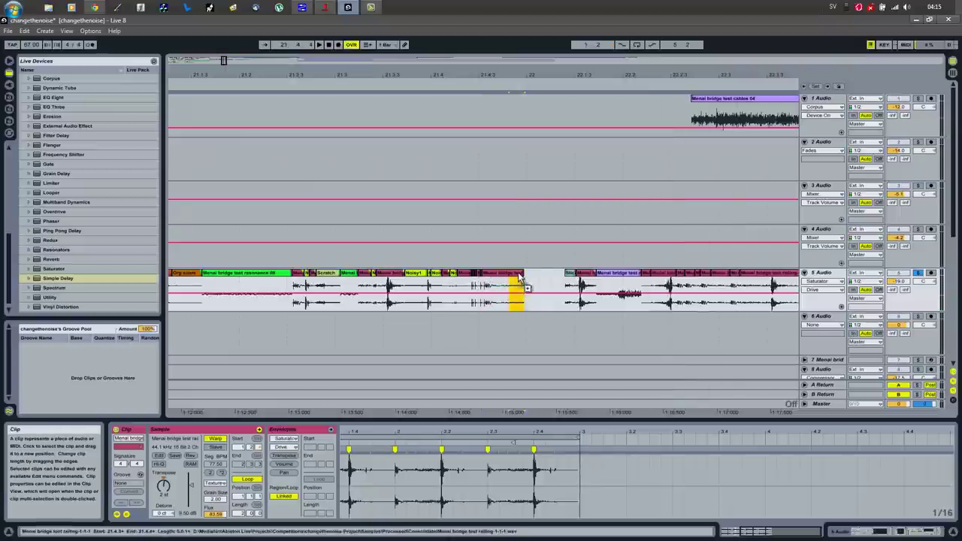
{"action": "left_click", "coordinate": [543, 281]}
{"action": "left_click", "coordinate": [510, 277]}
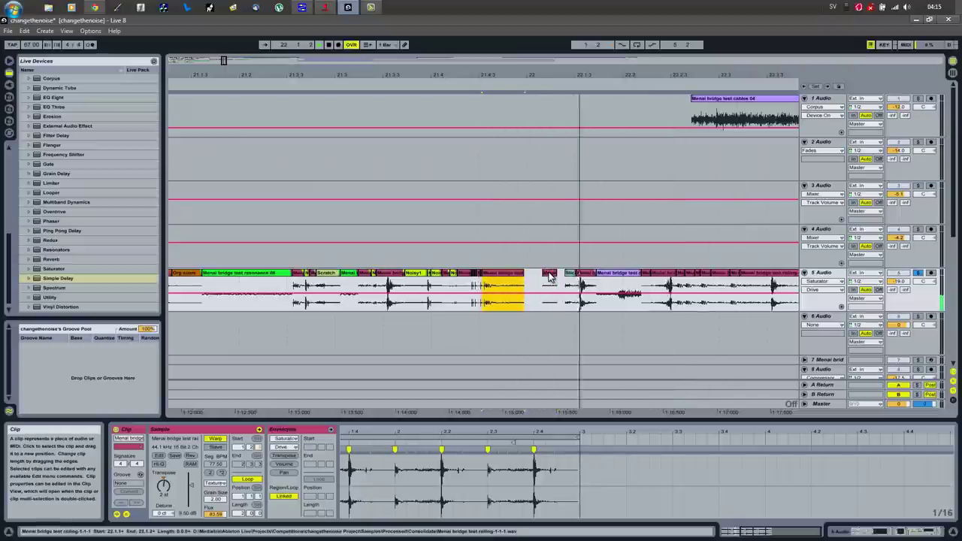
Play back the edited section of track 5 and hide the device browser to widen the arrangement
{"action": "key", "text": "space"}
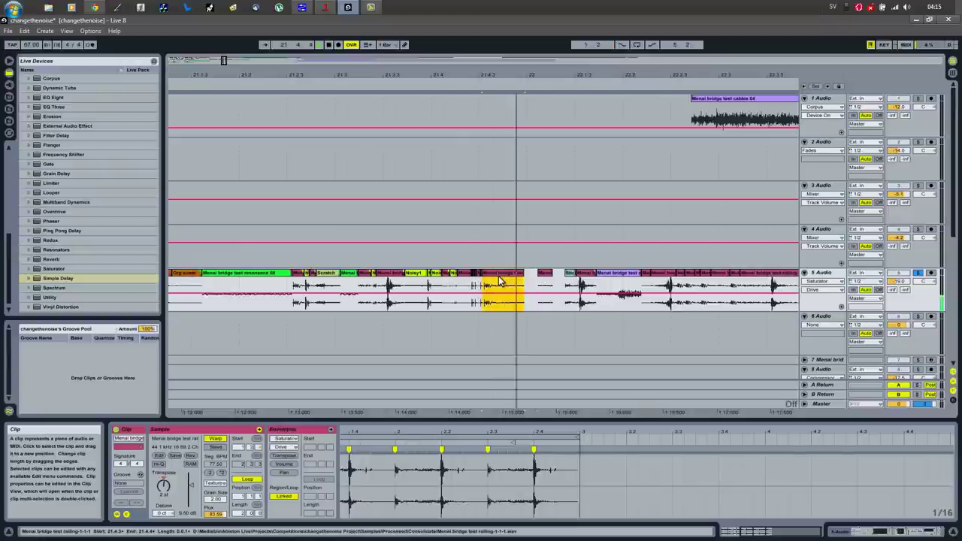
{"action": "left_click_drag", "start_coordinate": [612, 74], "coordinate": [614, 66]}
{"action": "left_click", "coordinate": [8, 60]}
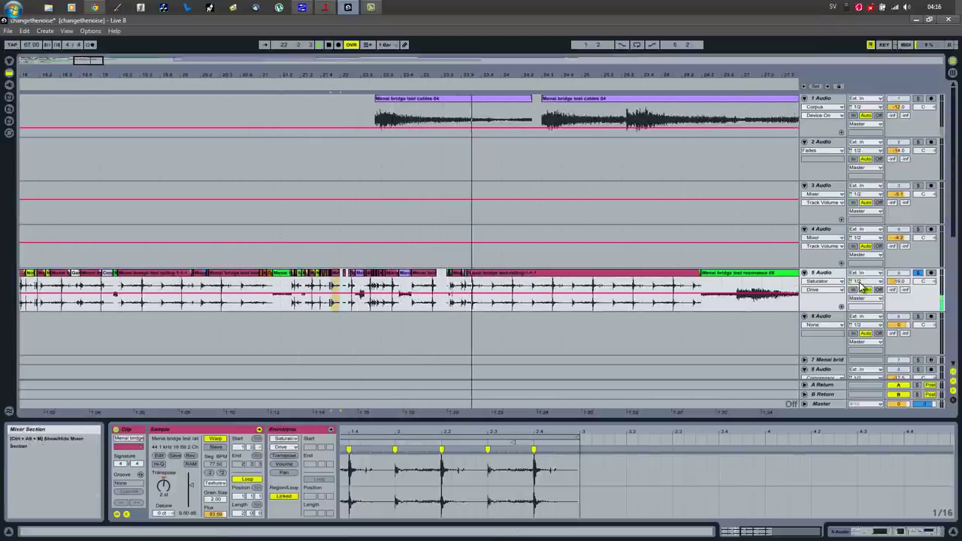
Audition the resonance clip near bar 27 on track 5, split out its section from 26.4.3, and copy it to bar 21 on track 6
{"action": "left_click", "coordinate": [736, 300]}
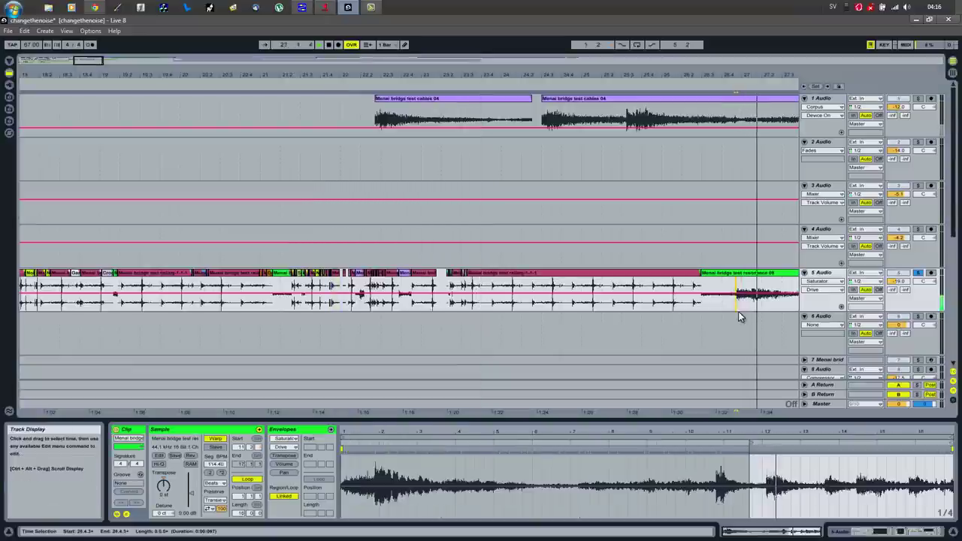
{"action": "key", "text": "space"}
{"action": "key", "text": "space"}
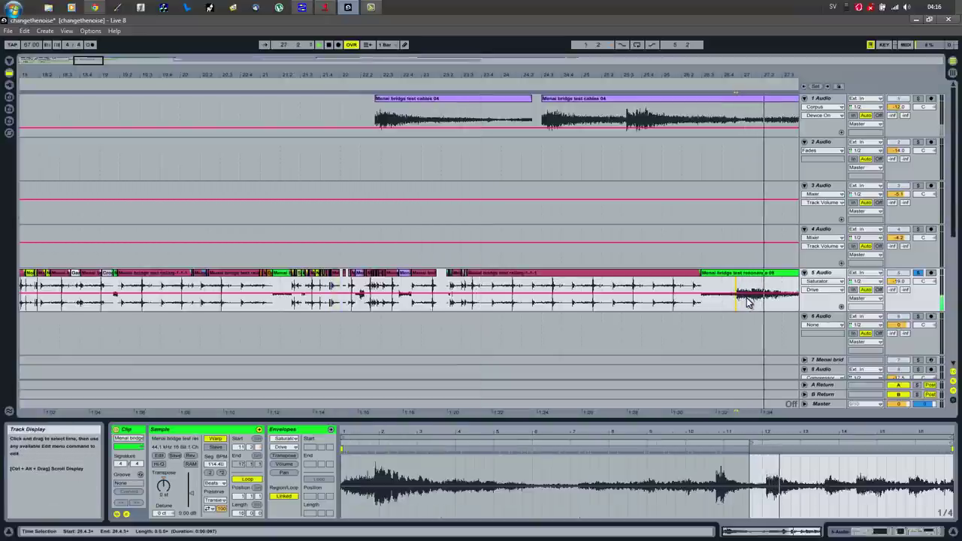
{"action": "left_click_drag", "start_coordinate": [737, 300], "coordinate": [777, 300]}
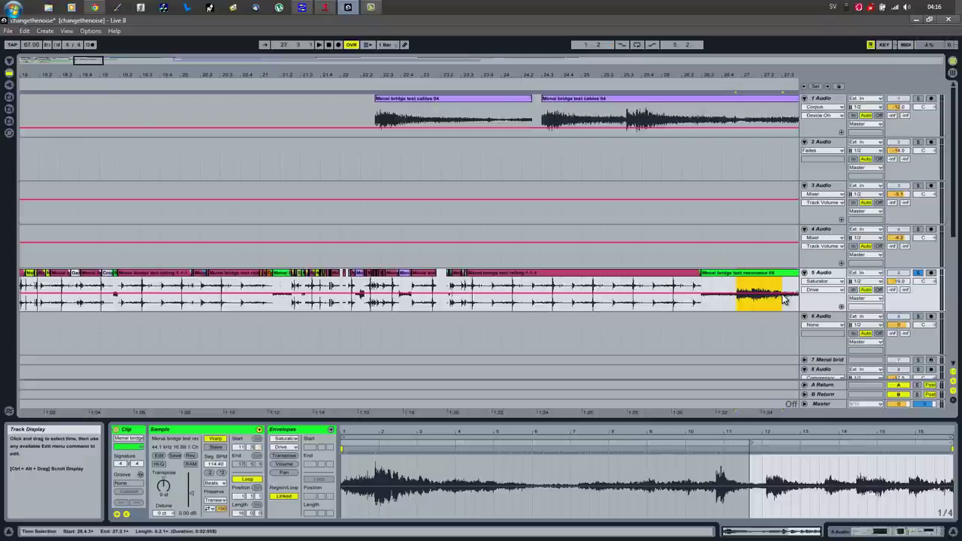
{"action": "key", "text": "ctrl+e"}
{"action": "left_click_drag", "start_coordinate": [750, 273], "coordinate": [427, 342]}
Solo track 6, play the copied resonance clip and lower its clip gain to -24.8 dB
{"action": "left_click", "coordinate": [918, 317]}
{"action": "key", "text": "space"}
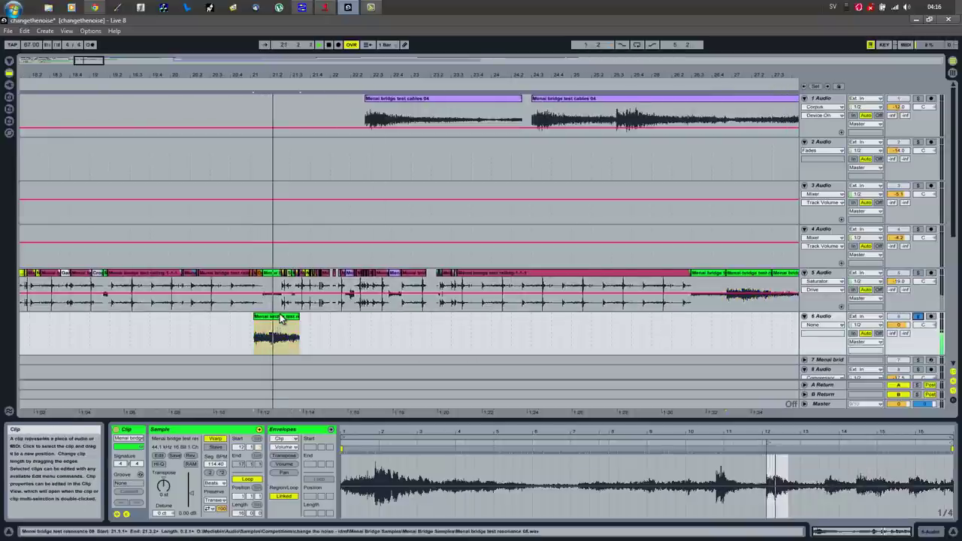
{"action": "left_click", "coordinate": [280, 319]}
{"action": "mouse_move", "coordinate": [191, 495]}
{"action": "left_mouse_down"}
{"action": "mouse_move", "coordinate": [182, 500]}
{"action": "mouse_move", "coordinate": [191, 502]}
{"action": "left_mouse_up"}
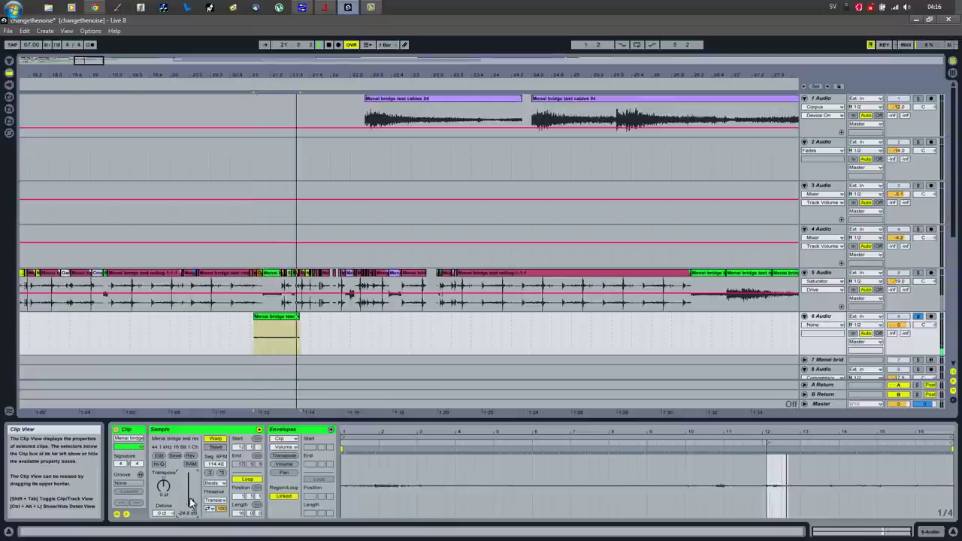
{"action": "left_click", "coordinate": [291, 318]}
{"action": "scroll", "coordinate": [351, 331], "scroll_direction": "down", "scroll_amount": 1}
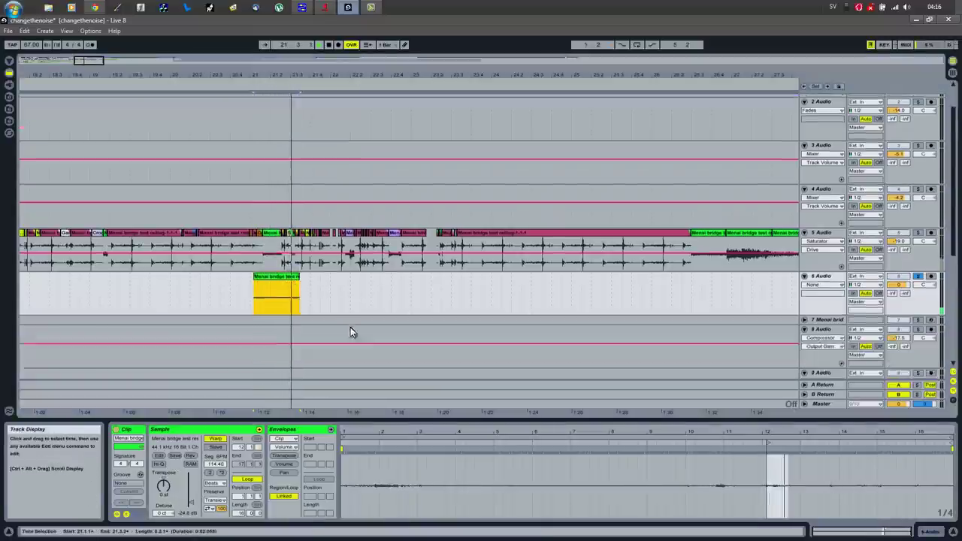
Show the device browser, add the Amp effect to track 6, adjust its tone with Presence at 3.41, and play the result
{"action": "mouse_move", "coordinate": [241, 67]}
{"action": "left_mouse_down"}
{"action": "mouse_move", "coordinate": [249, 75]}
{"action": "mouse_move", "coordinate": [226, 76]}
{"action": "left_mouse_up"}
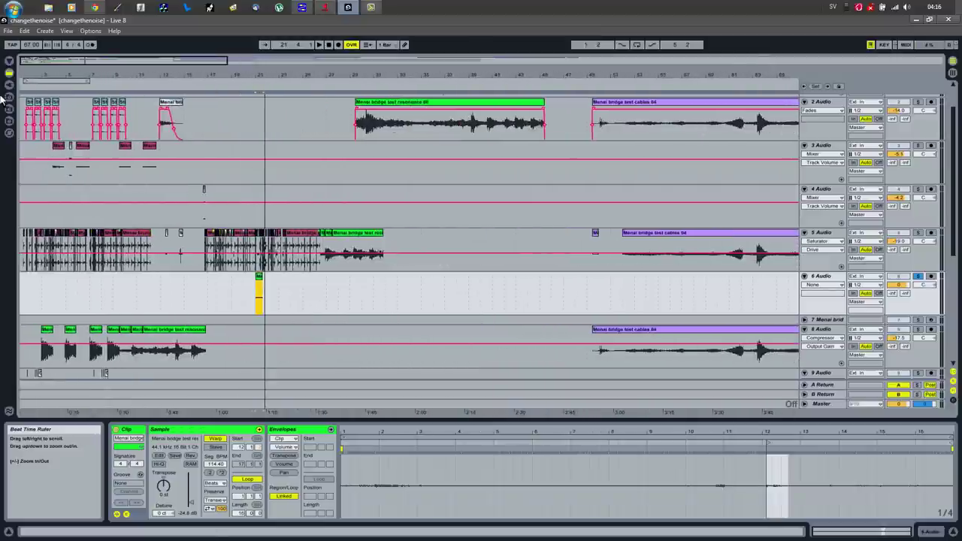
{"action": "left_click", "coordinate": [9, 72]}
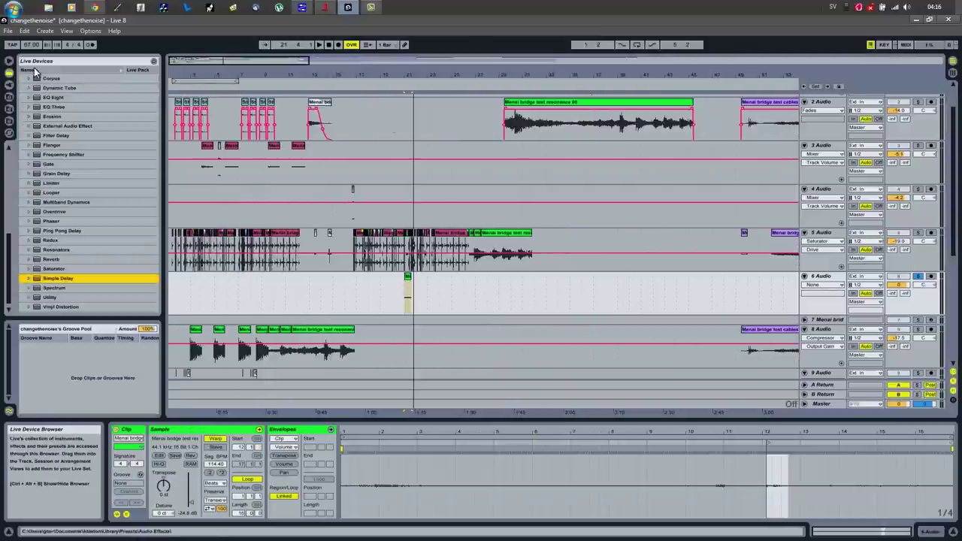
{"action": "scroll", "coordinate": [41, 136], "scroll_direction": "up", "scroll_amount": 4}
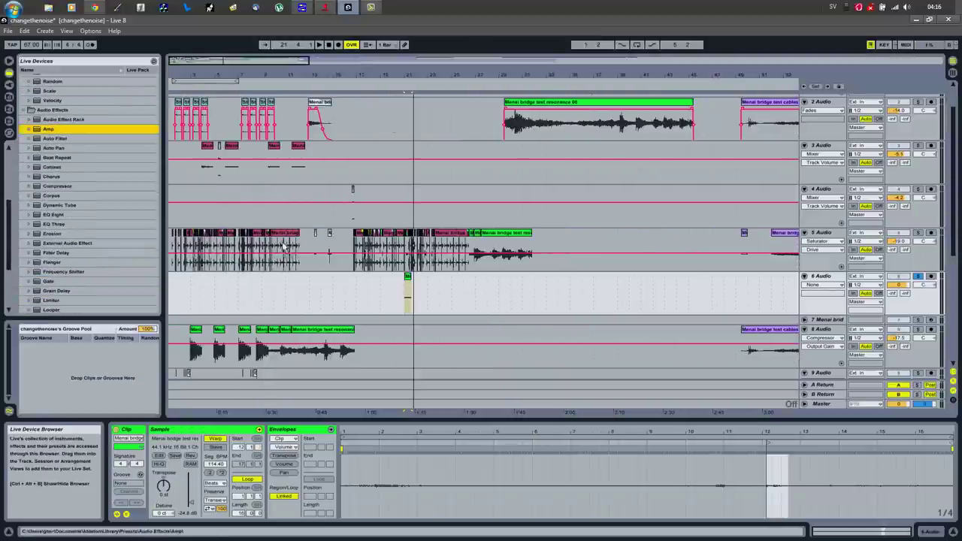
{"action": "left_click_drag", "start_coordinate": [283, 242], "coordinate": [366, 293]}
{"action": "left_click_drag", "start_coordinate": [161, 512], "coordinate": [229, 517]}
{"action": "key", "text": "space"}
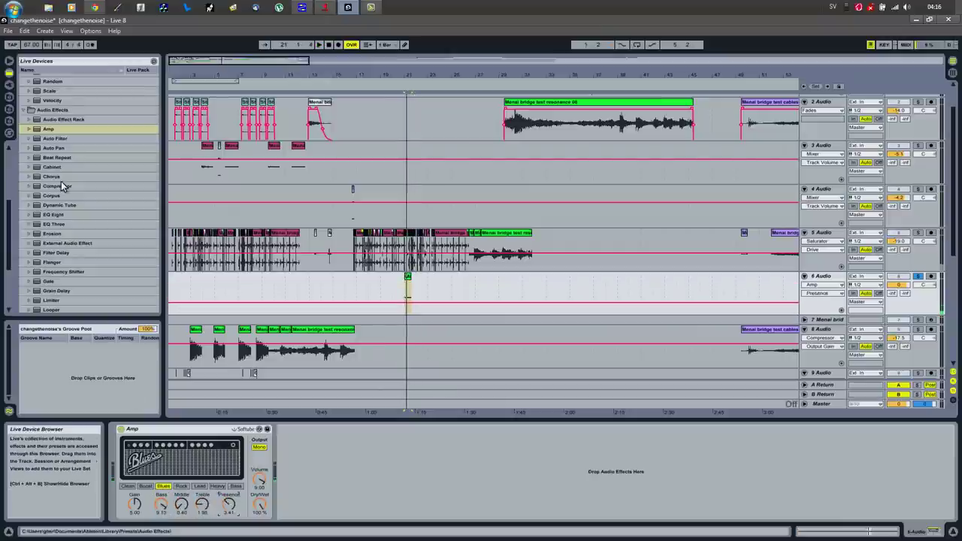
Add a Chorus effect after the Amp on track 6
{"action": "left_click", "coordinate": [45, 178]}
{"action": "key", "text": "space"}
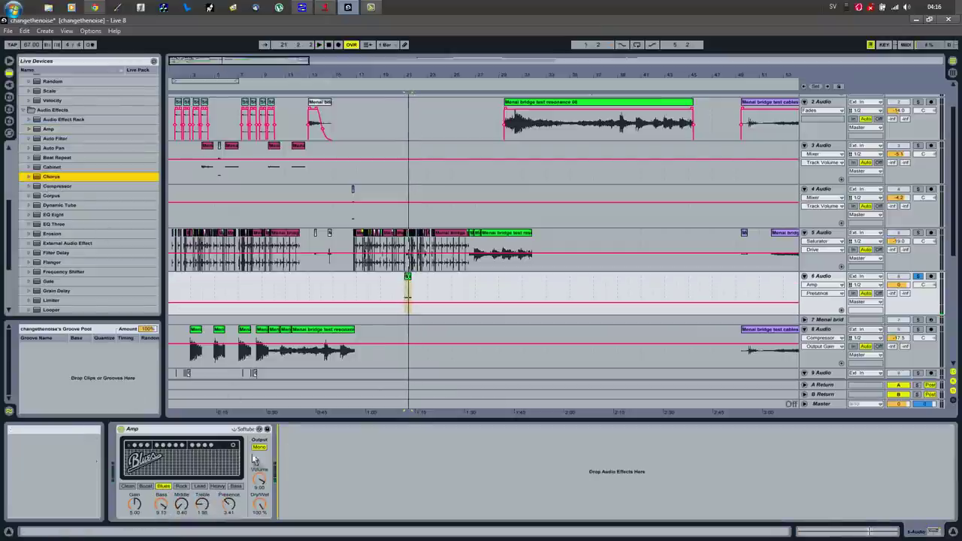
{"action": "key", "text": "Return"}
Add a Cabinet effect after the Chorus, with Dual output, the Near Off-Axis microphone and the 4x10 Bass speaker
{"action": "scroll", "coordinate": [60, 278], "scroll_direction": "up", "scroll_amount": 4}
{"action": "scroll", "coordinate": [51, 259], "scroll_direction": "down", "scroll_amount": 3}
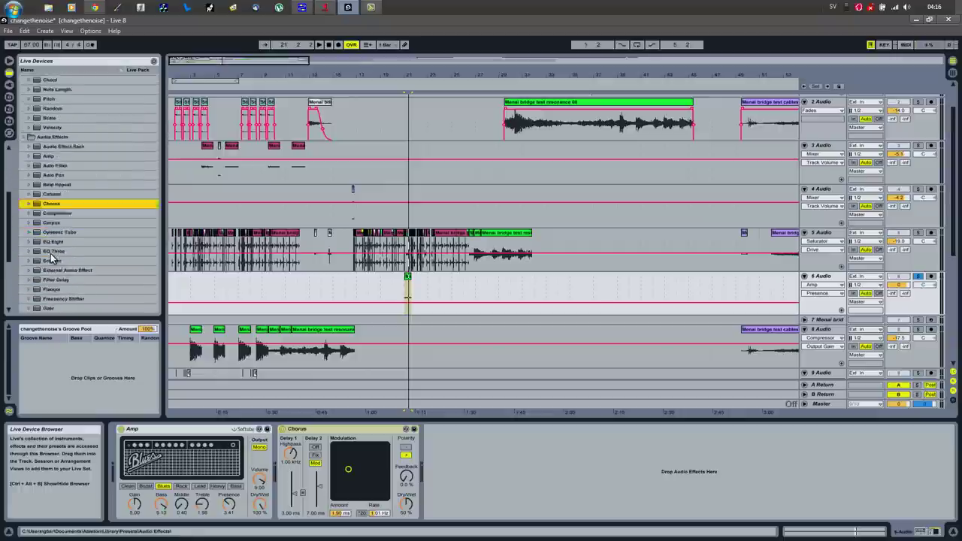
{"action": "scroll", "coordinate": [52, 259], "scroll_direction": "down", "scroll_amount": 3}
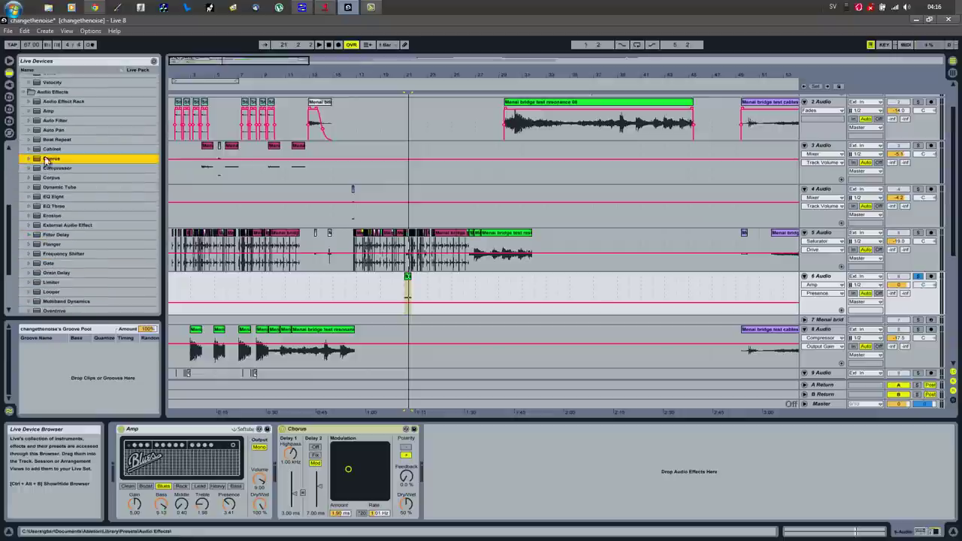
{"action": "left_click_drag", "start_coordinate": [38, 149], "coordinate": [492, 488]}
{"action": "left_click", "coordinate": [447, 488]}
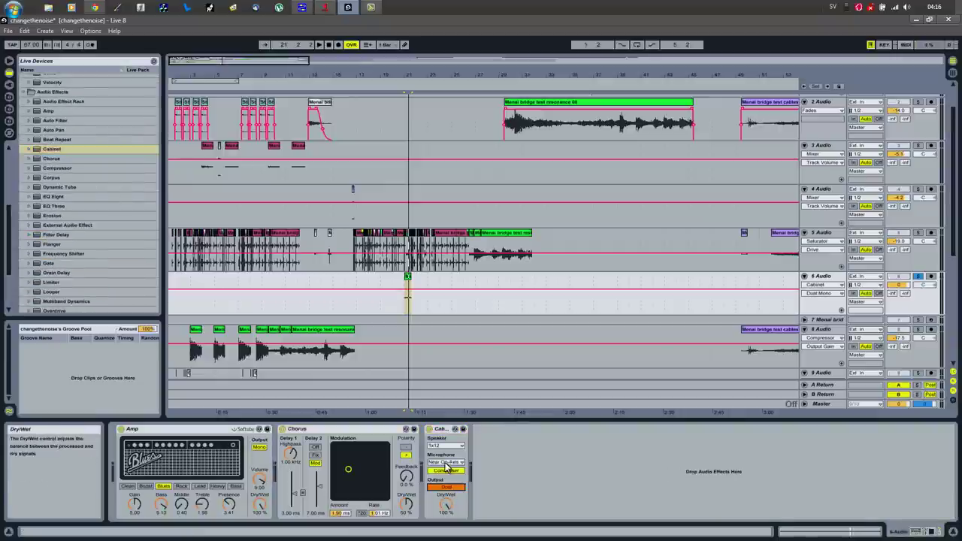
{"action": "left_click", "coordinate": [446, 461]}
{"action": "left_click", "coordinate": [447, 478]}
{"action": "left_click", "coordinate": [445, 446]}
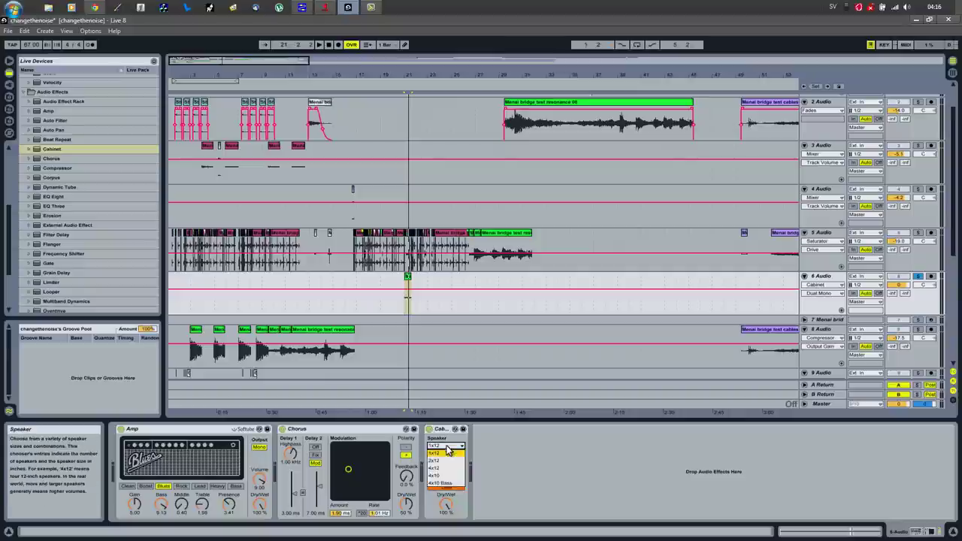
{"action": "left_click", "coordinate": [442, 482]}
Add a Compressor at the end of the track 6 chain, with a -14.9 dB threshold and a ratio of about 3
{"action": "scroll", "coordinate": [60, 226], "scroll_direction": "up", "scroll_amount": 5}
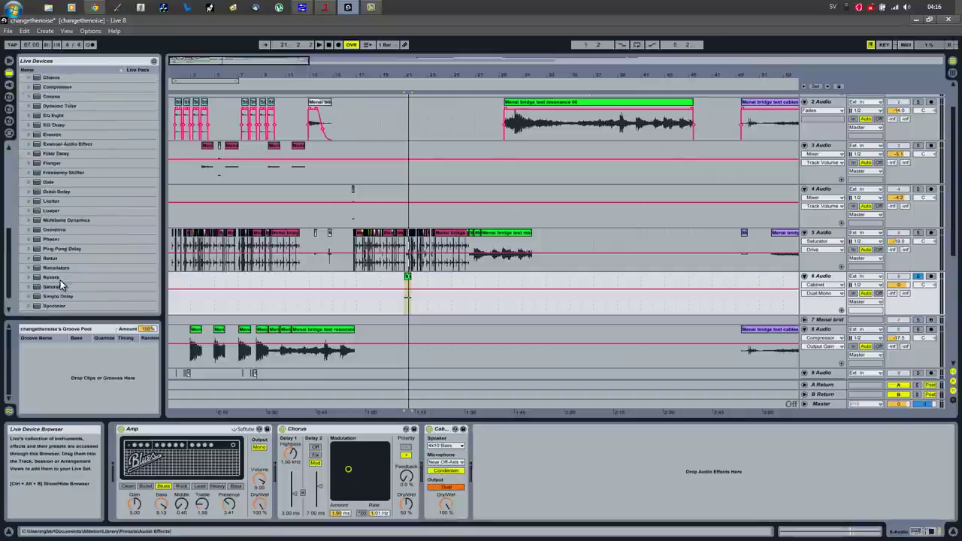
{"action": "scroll", "coordinate": [46, 262], "scroll_direction": "down", "scroll_amount": 3}
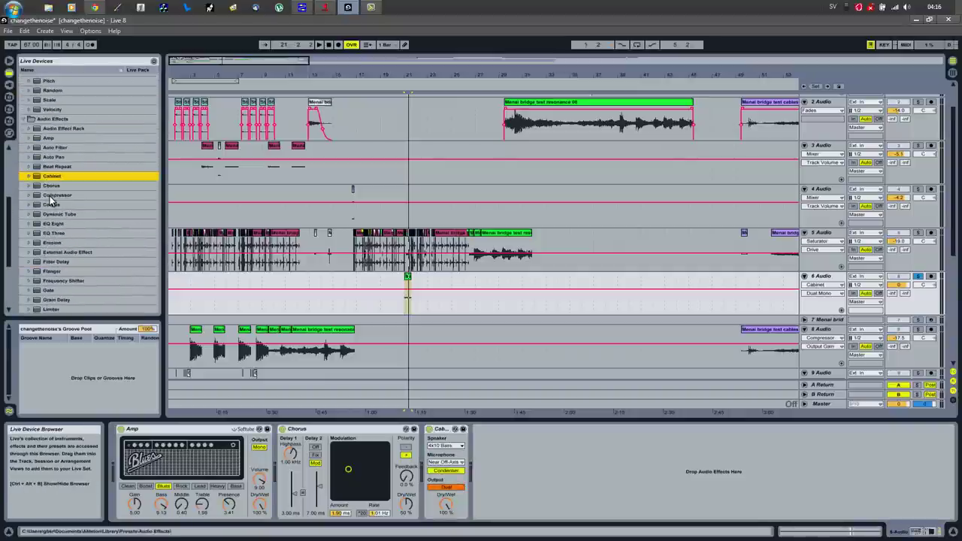
{"action": "left_click_drag", "start_coordinate": [50, 197], "coordinate": [39, 194]}
{"action": "left_click_drag", "start_coordinate": [529, 460], "coordinate": [529, 460]}
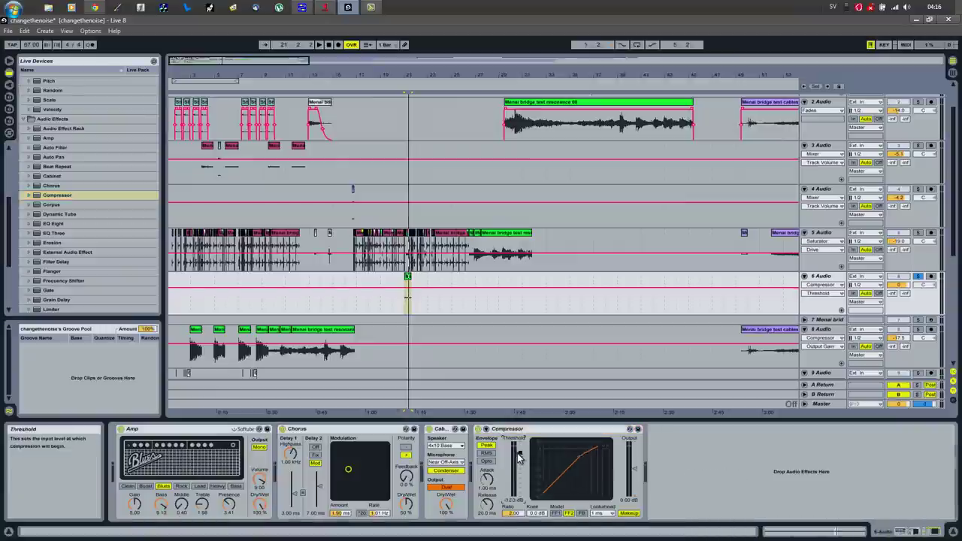
{"action": "left_click", "coordinate": [511, 514]}
{"action": "left_click_drag", "start_coordinate": [513, 515], "coordinate": [513, 507]}
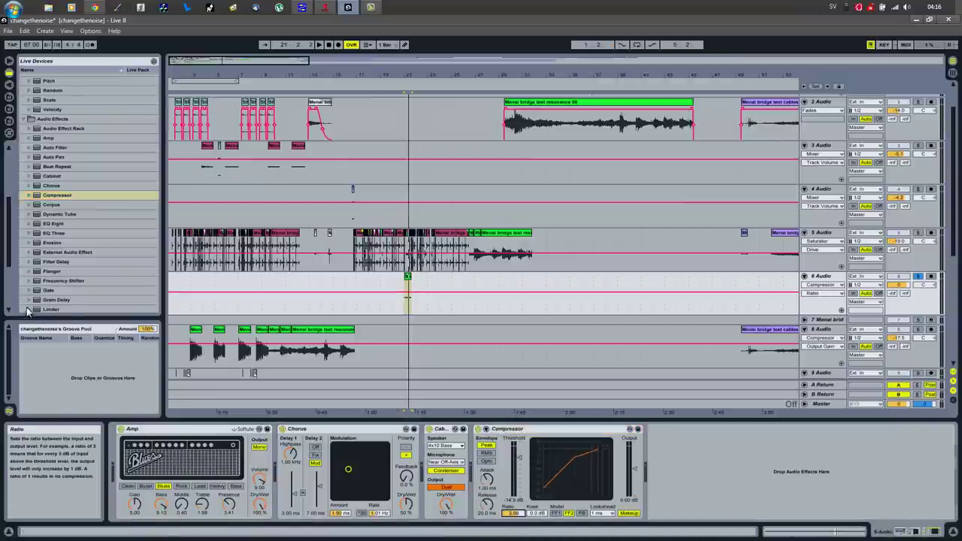
During playback, set the Chorus to 0.11 ms amount, 0.20 Hz rate, 5.3% feedback and 70% dry/wet
{"action": "key", "text": "space"}
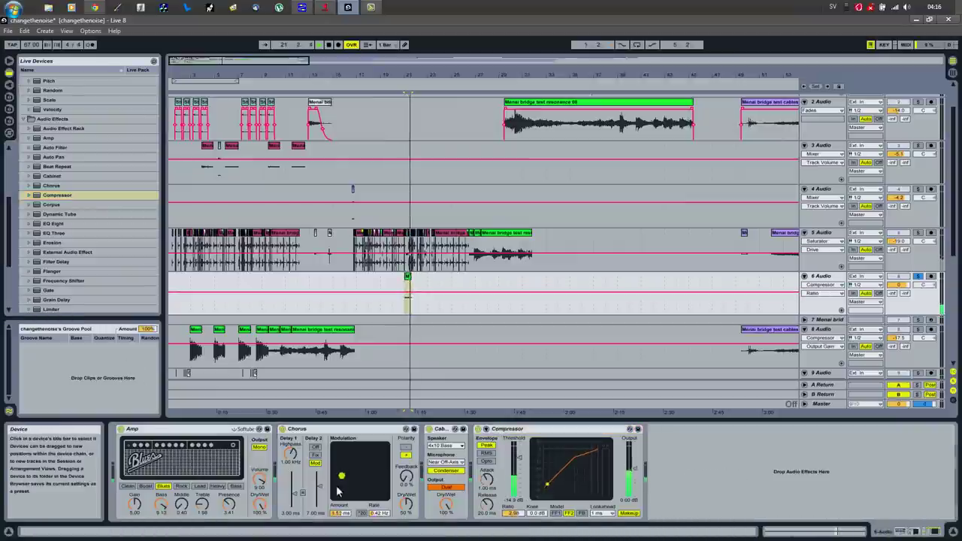
{"action": "left_click_drag", "start_coordinate": [406, 502], "coordinate": [406, 496]}
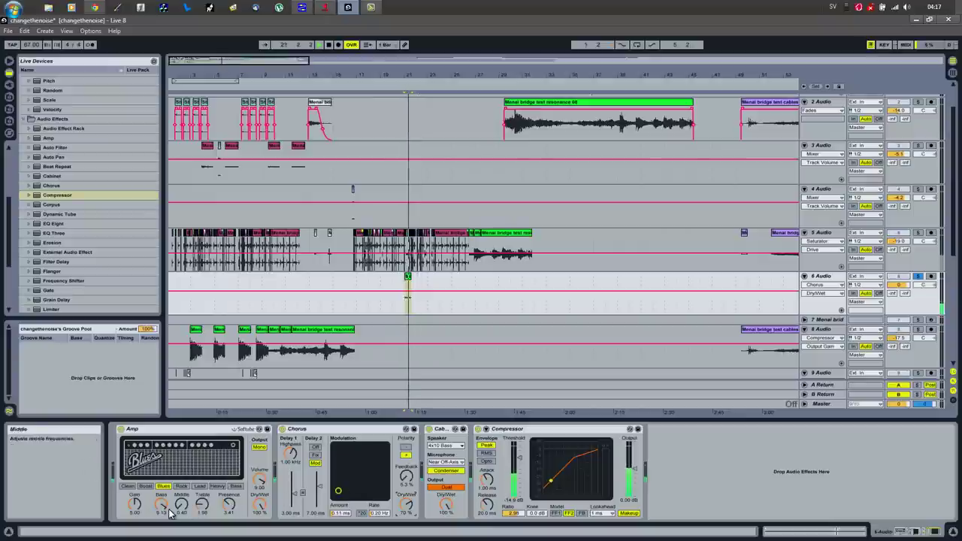
{"action": "key", "text": "space"}
Switch the Amp to the Bass type and raise its Bass to 10.0 and Gain to 9.76 while listening
{"action": "left_click", "coordinate": [236, 486]}
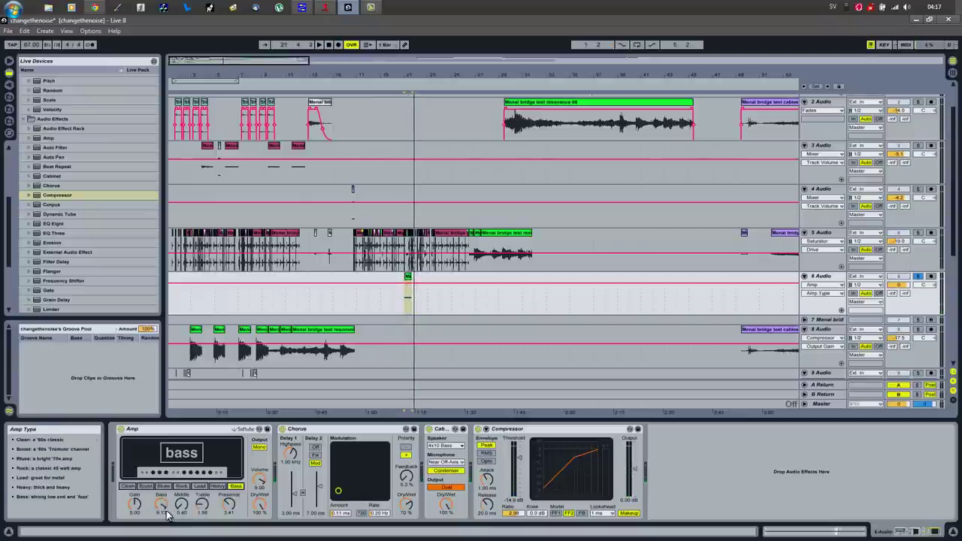
{"action": "left_click_drag", "start_coordinate": [164, 505], "coordinate": [163, 489]}
{"action": "key", "text": "space"}
{"action": "left_click", "coordinate": [137, 508]}
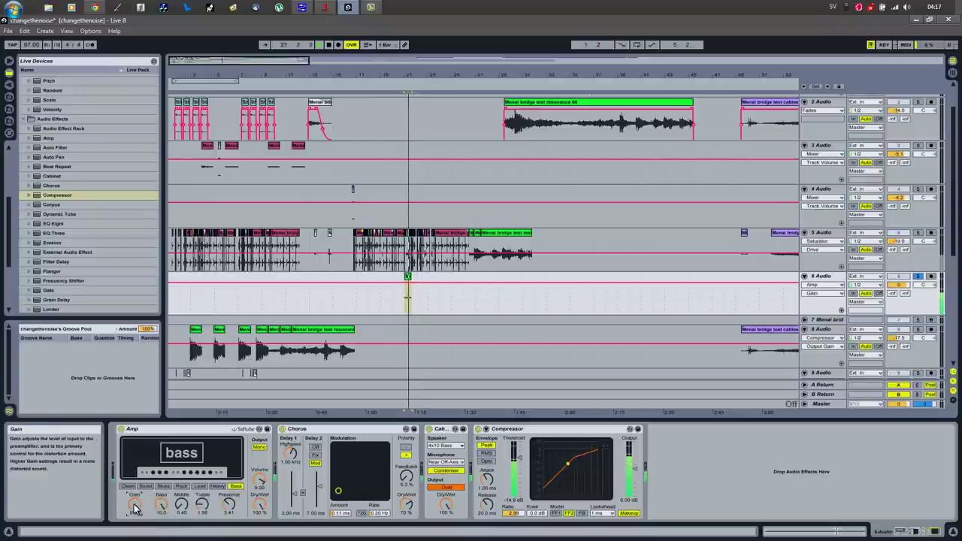
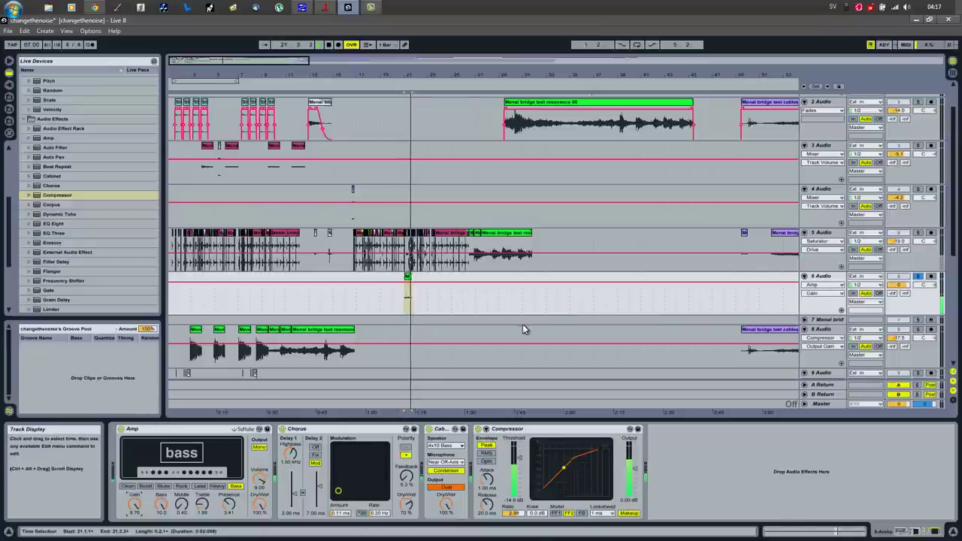
Add a Frequency Shifter after the Compressor and set its coarse frequency to -124 Hz while playing the clip
{"action": "left_click", "coordinate": [36, 282]}
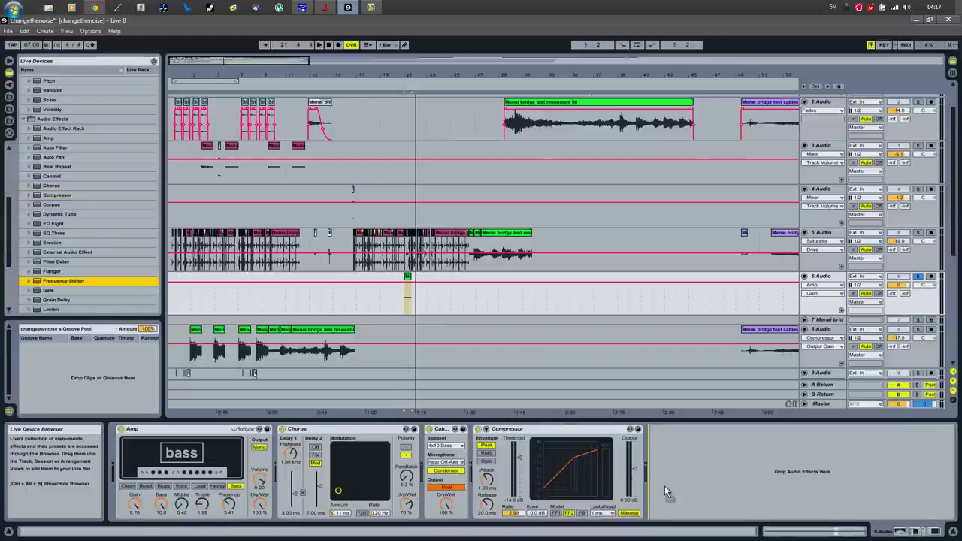
{"action": "left_click_drag", "start_coordinate": [682, 490], "coordinate": [682, 489]}
{"action": "left_click_drag", "start_coordinate": [705, 455], "coordinate": [706, 456]}
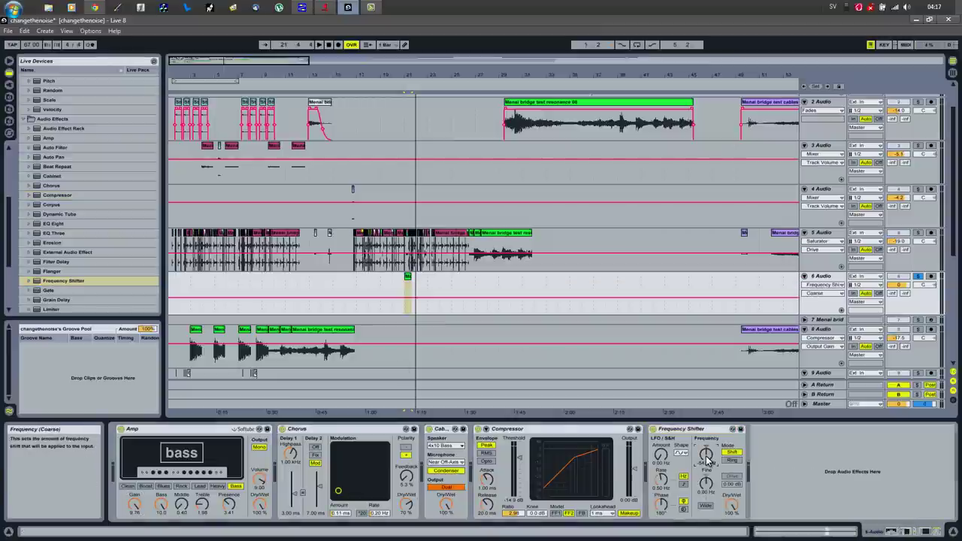
{"action": "key", "text": "space"}
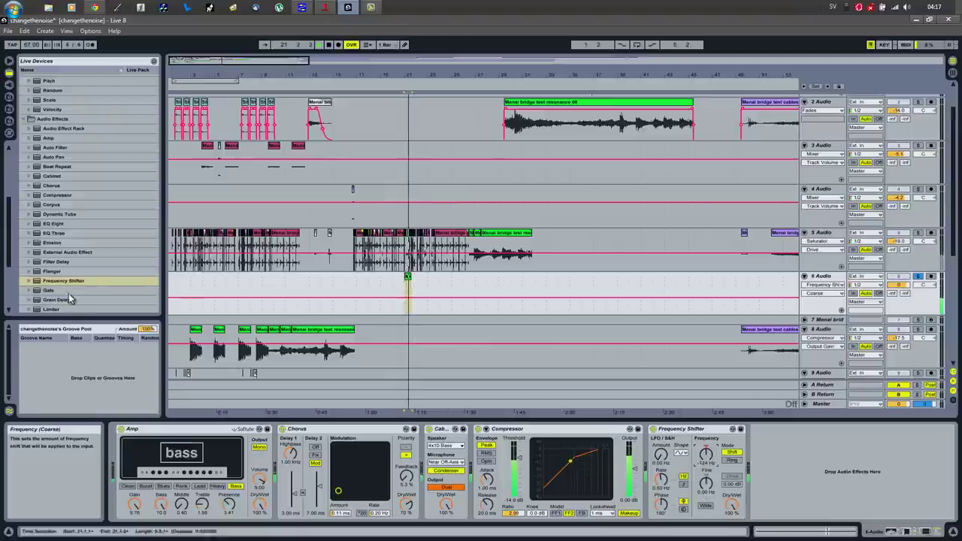
Add a Utility effect after the Frequency Shifter, set its width to 200%, and play the clip
{"action": "scroll", "coordinate": [64, 300], "scroll_direction": "down", "scroll_amount": 5}
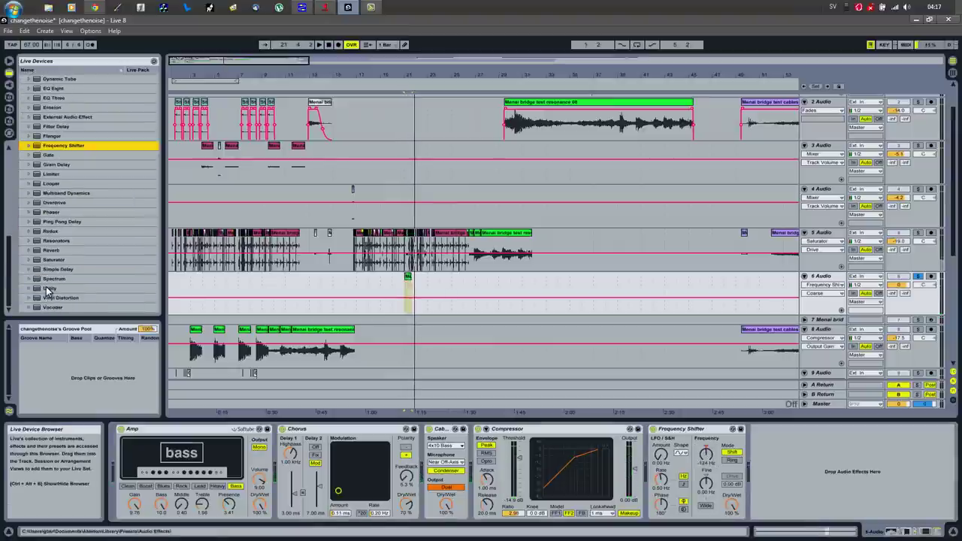
{"action": "left_click_drag", "start_coordinate": [47, 289], "coordinate": [42, 288]}
{"action": "left_click_drag", "start_coordinate": [840, 485], "coordinate": [839, 484]}
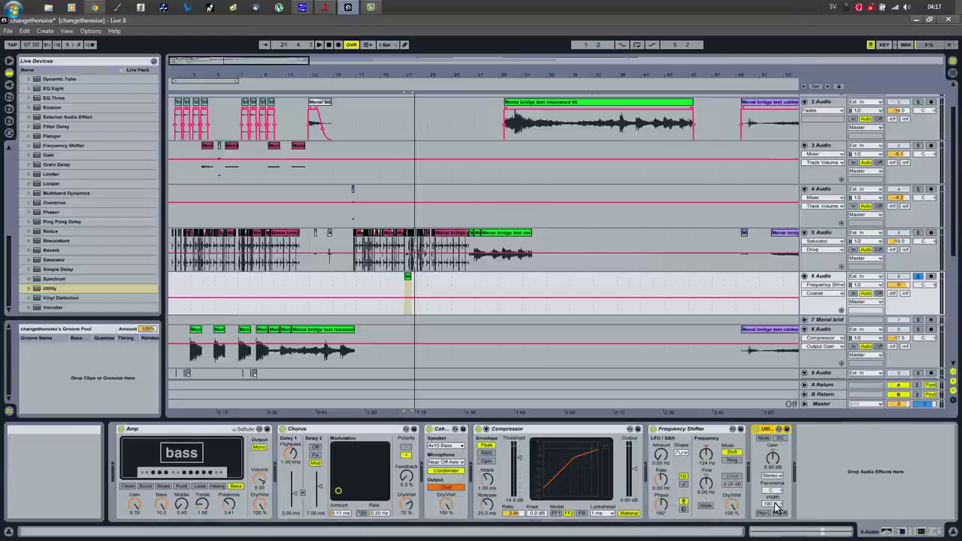
{"action": "left_click", "coordinate": [774, 505]}
{"action": "left_click_drag", "start_coordinate": [773, 504], "coordinate": [773, 481]}
{"action": "key", "text": "space"}
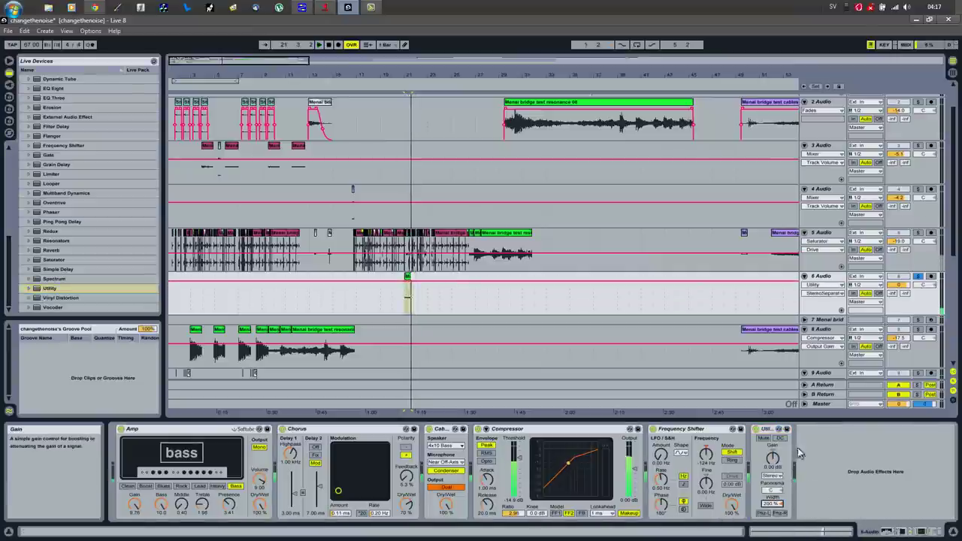
Turn off solo on track 6 and play the processed resonance clip together with the other tracks
{"action": "left_click", "coordinate": [919, 278]}
{"action": "key", "text": "space"}
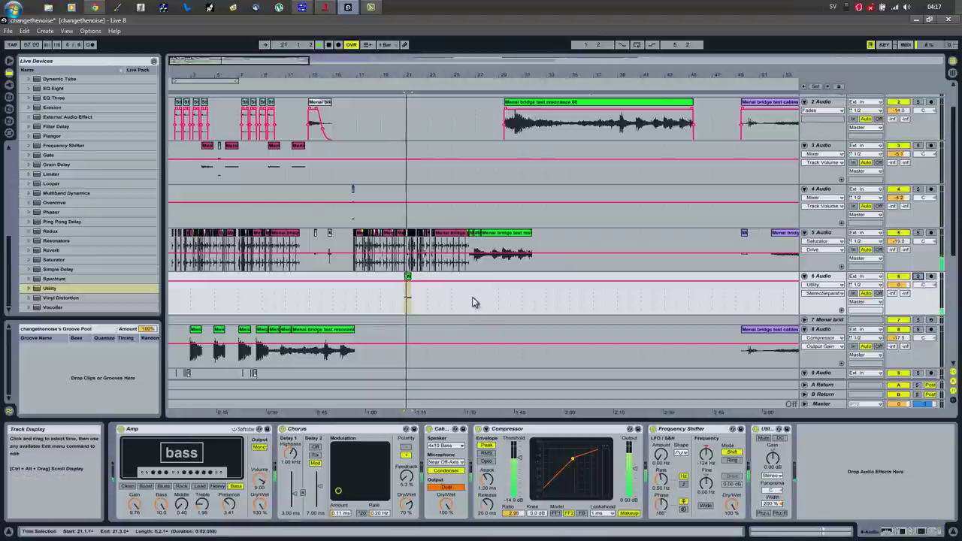
{"action": "scroll", "coordinate": [391, 296], "scroll_direction": "down", "scroll_amount": 1}
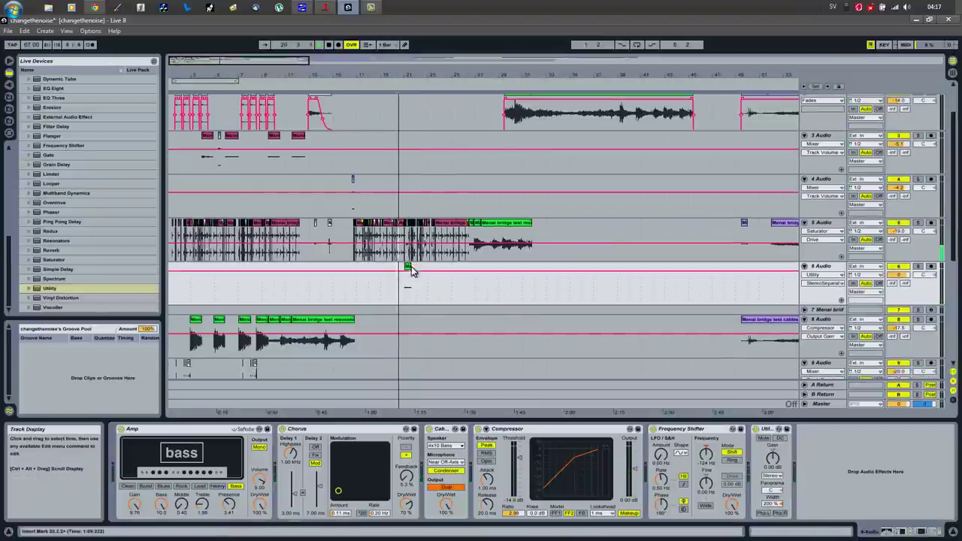
{"action": "left_click", "coordinate": [407, 267]}
Play the arrangement from just before bar 15 and from bar 6, and look over the lower tracks
{"action": "left_click", "coordinate": [336, 288]}
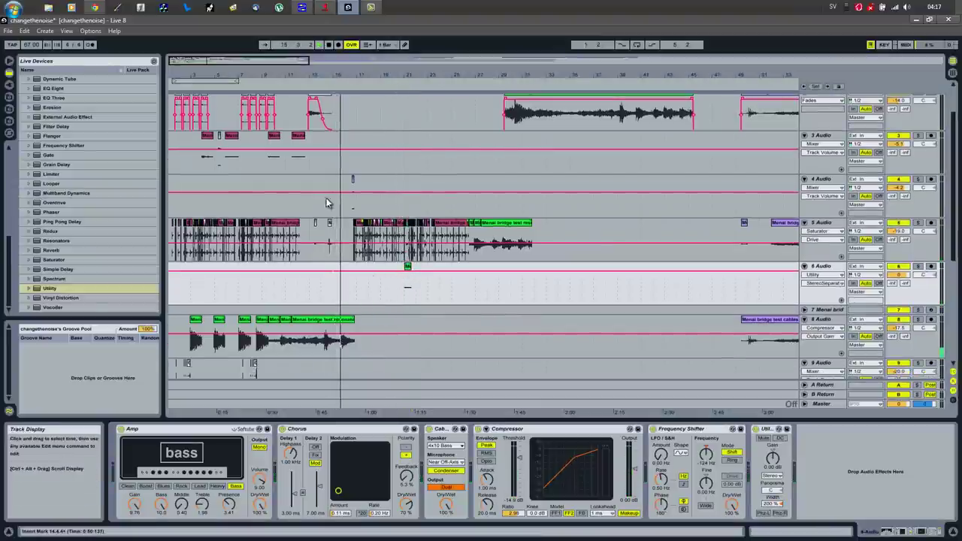
{"action": "left_click", "coordinate": [234, 190]}
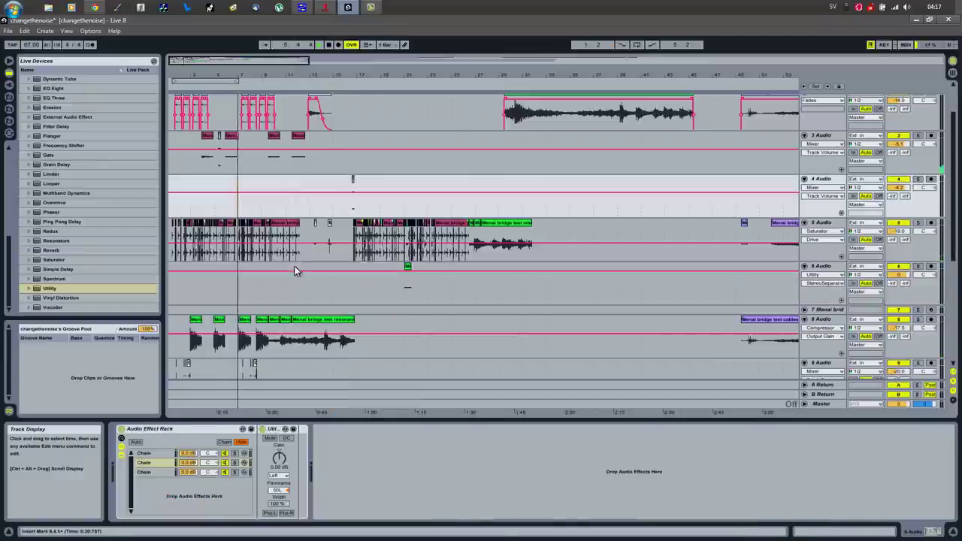
{"action": "scroll", "coordinate": [285, 218], "scroll_direction": "up", "scroll_amount": 2}
{"action": "scroll", "coordinate": [289, 223], "scroll_direction": "down", "scroll_amount": 4}
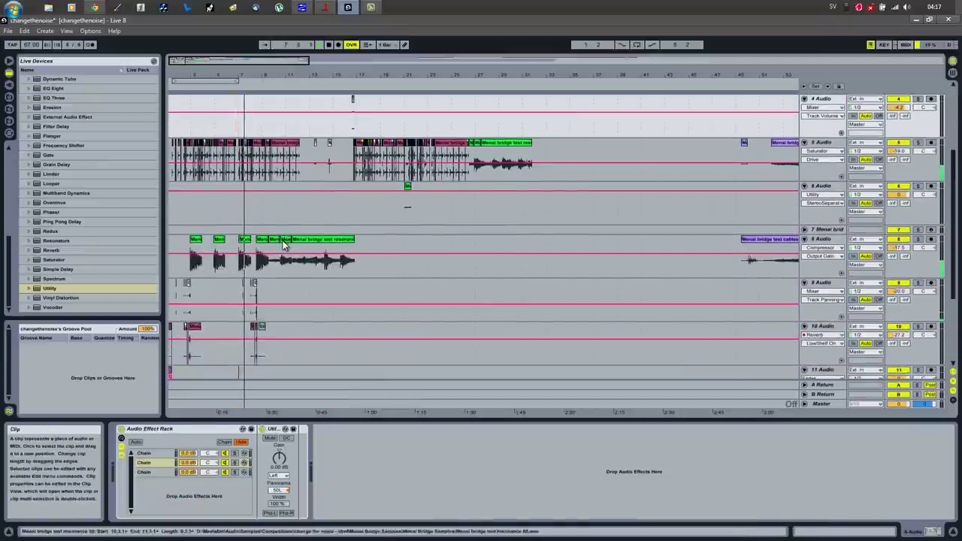
Copy the one-bar resonance clip on track 8 to the end of the long resonance clip, at about 16.4
{"action": "scroll", "coordinate": [284, 245], "scroll_direction": "down", "scroll_amount": 1}
{"action": "left_click_drag", "start_coordinate": [252, 242], "coordinate": [361, 242]}
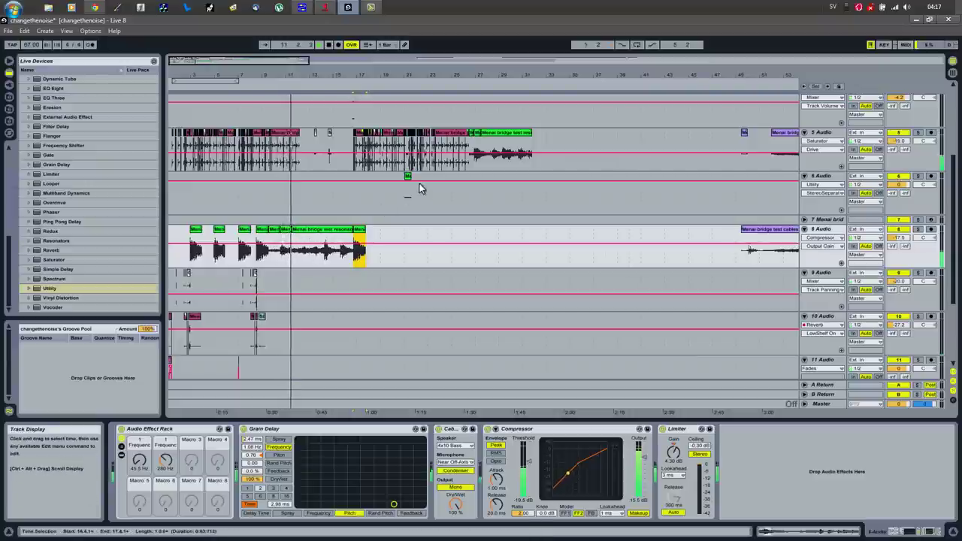
Move the short resonance clip on track 6 from bar 21 back to about 12.2 and play it there
{"action": "left_click_drag", "start_coordinate": [408, 178], "coordinate": [311, 191]}
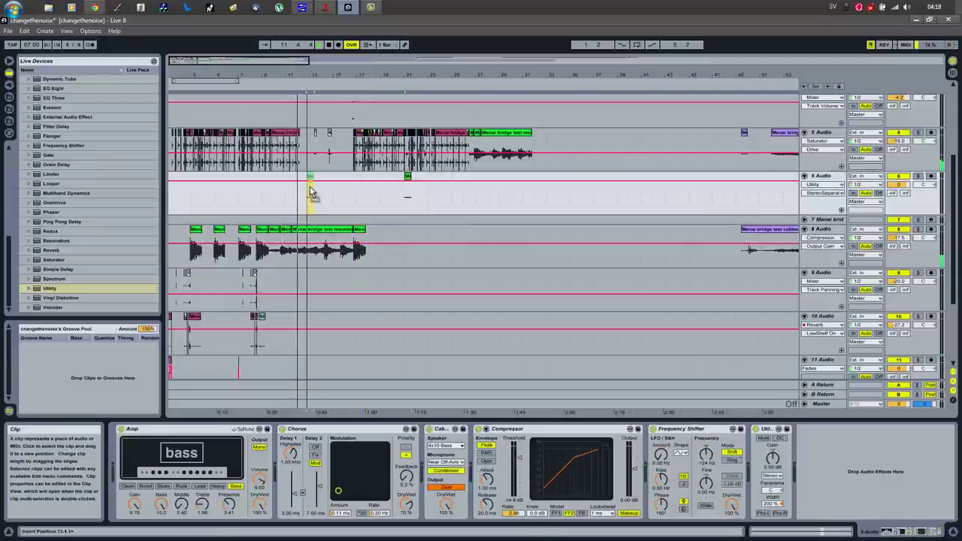
{"action": "left_click", "coordinate": [307, 192]}
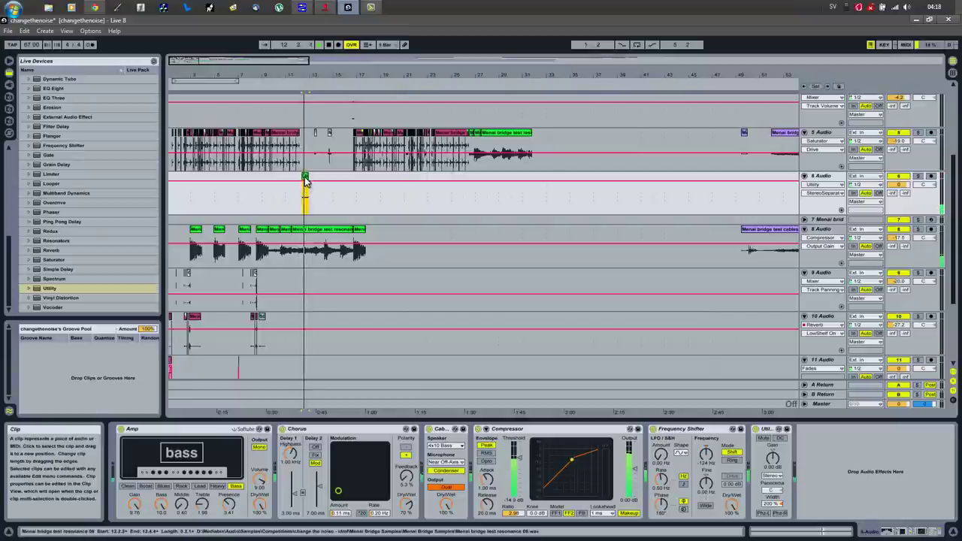
{"action": "left_click_drag", "start_coordinate": [302, 76], "coordinate": [302, 83]}
{"action": "key", "text": "space"}
{"action": "key", "text": "space"}
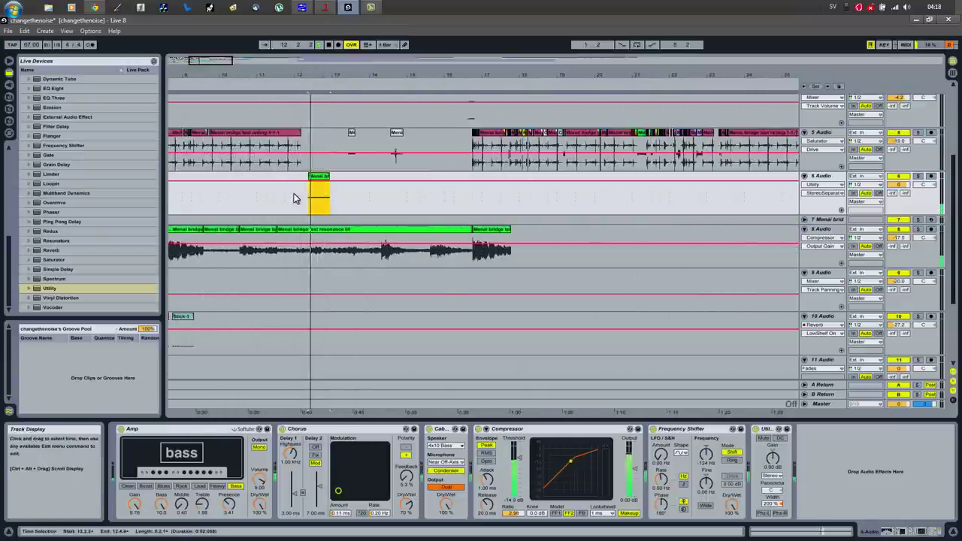
Play the lead-in to the resonance clip on track 6 and shift the clip slightly earlier, to just after bar 12
{"action": "left_click", "coordinate": [293, 199]}
{"action": "key", "text": "space"}
{"action": "key", "text": "space"}
{"action": "left_click", "coordinate": [310, 178]}
{"action": "key", "text": "space"}
{"action": "left_click_drag", "start_coordinate": [312, 180], "coordinate": [304, 182]}
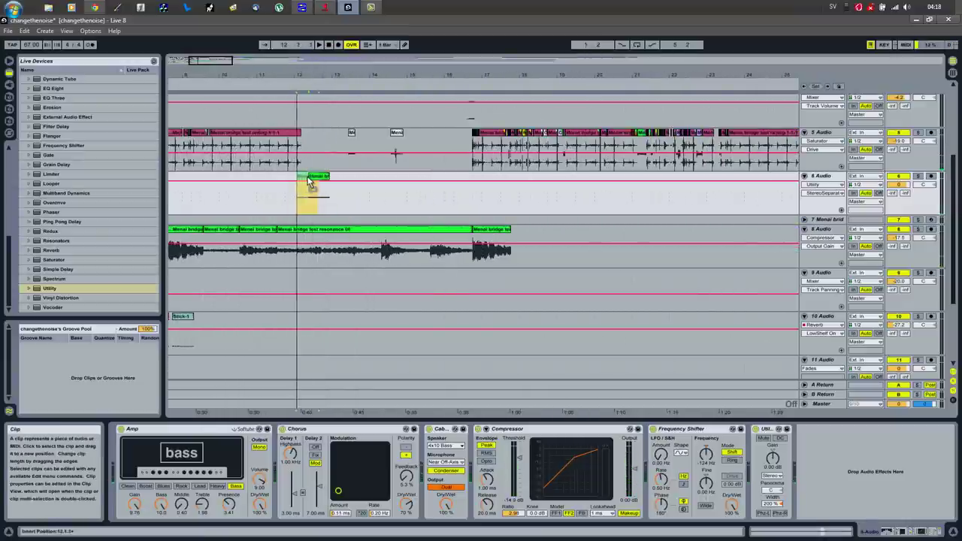
Show the fades of the resonance clip on track 6, give it a fade-in, and extend its end to about 12.4.3
{"action": "right_click", "coordinate": [312, 179]}
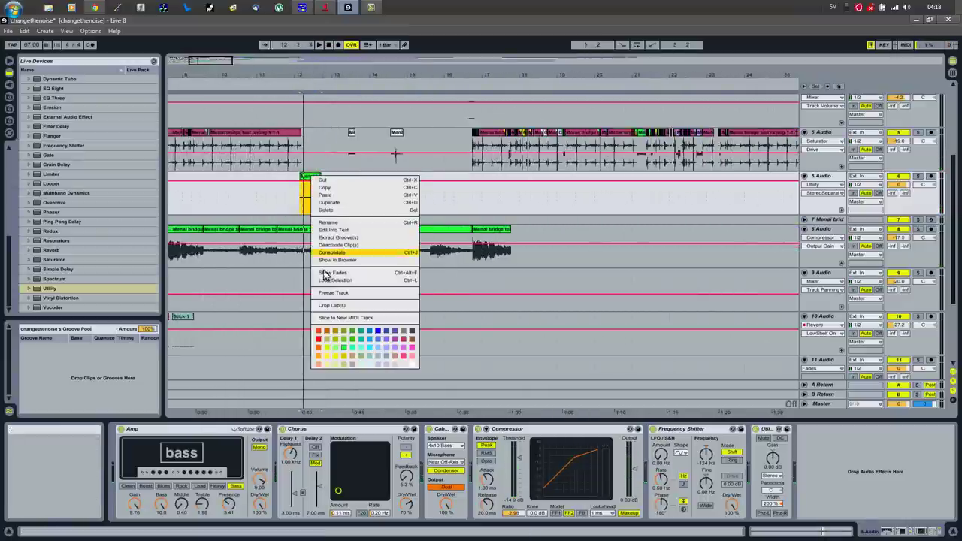
{"action": "left_click", "coordinate": [336, 273]}
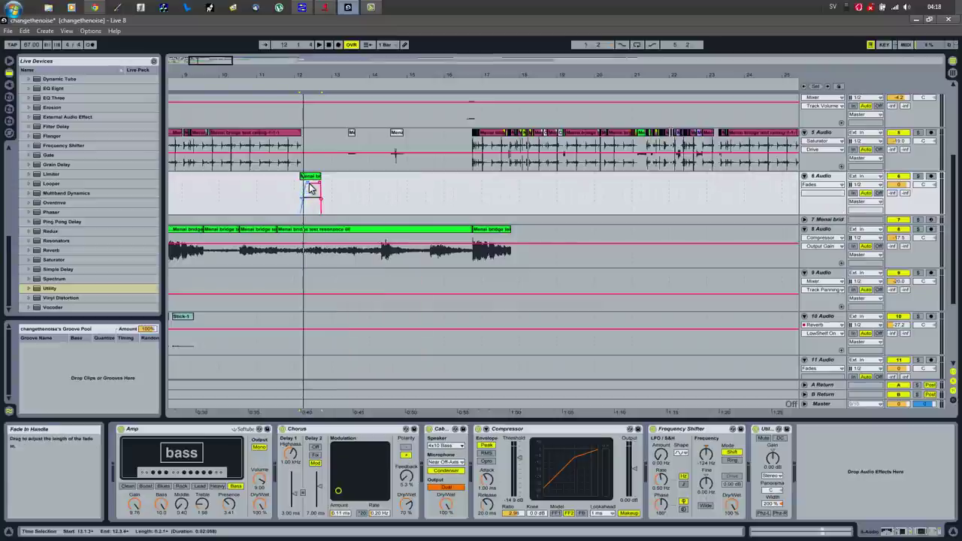
{"action": "left_click", "coordinate": [305, 178]}
{"action": "left_click", "coordinate": [312, 179]}
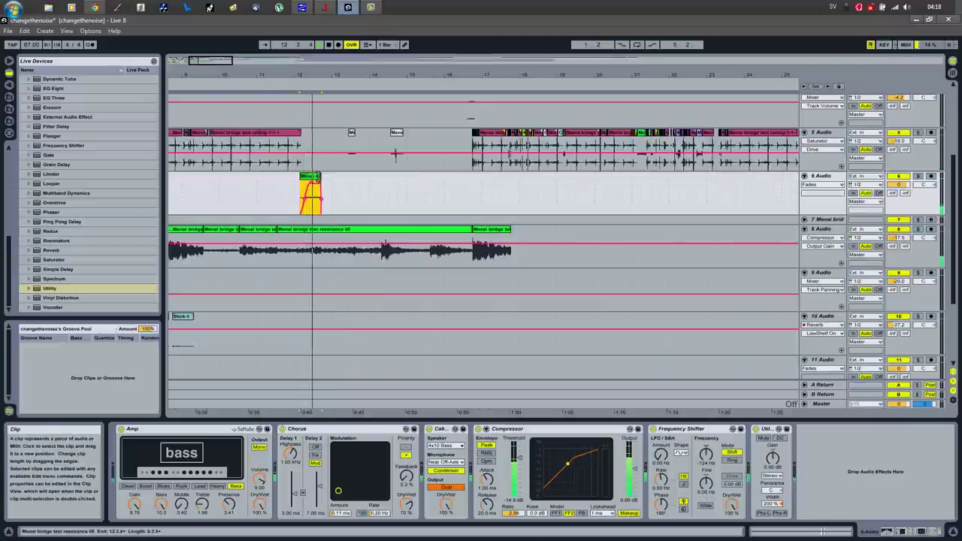
{"action": "left_click_drag", "start_coordinate": [321, 178], "coordinate": [327, 179]}
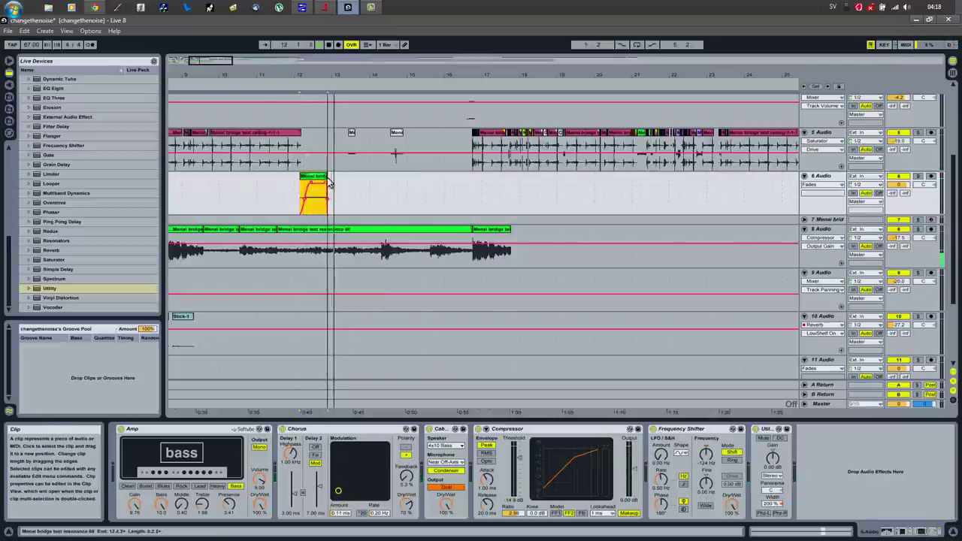
Play the faded resonance clip on track 6 together with the clips on the upper tracks around bar 12
{"action": "key", "text": "space"}
{"action": "key", "text": "space"}
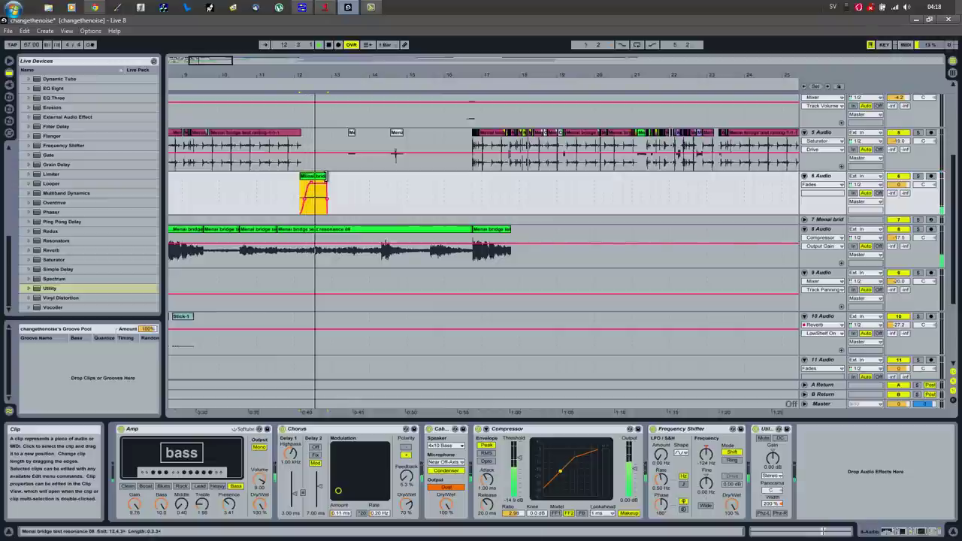
{"action": "scroll", "coordinate": [329, 187], "scroll_direction": "up", "scroll_amount": 3}
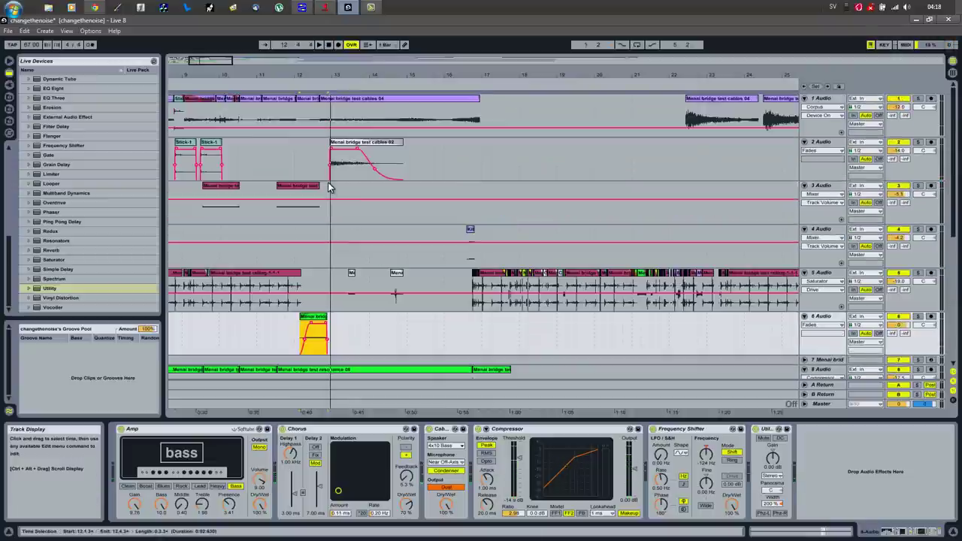
{"action": "key", "text": "space"}
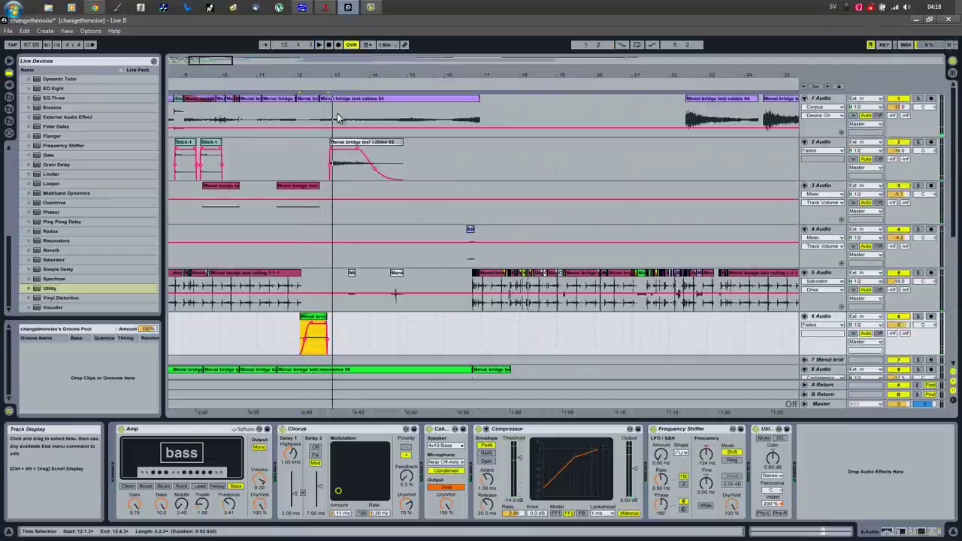
{"action": "key", "text": "space"}
{"action": "key", "text": "space"}
Solo track 1 and play the cables 04 clips across the split near 12.4
{"action": "left_click", "coordinate": [319, 97]}
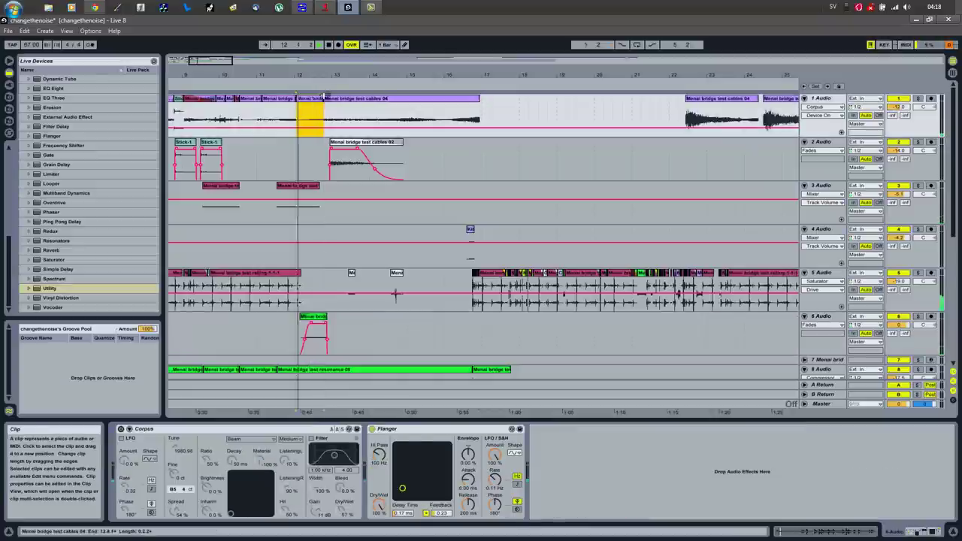
{"action": "left_click_drag", "start_coordinate": [328, 79], "coordinate": [332, 74]}
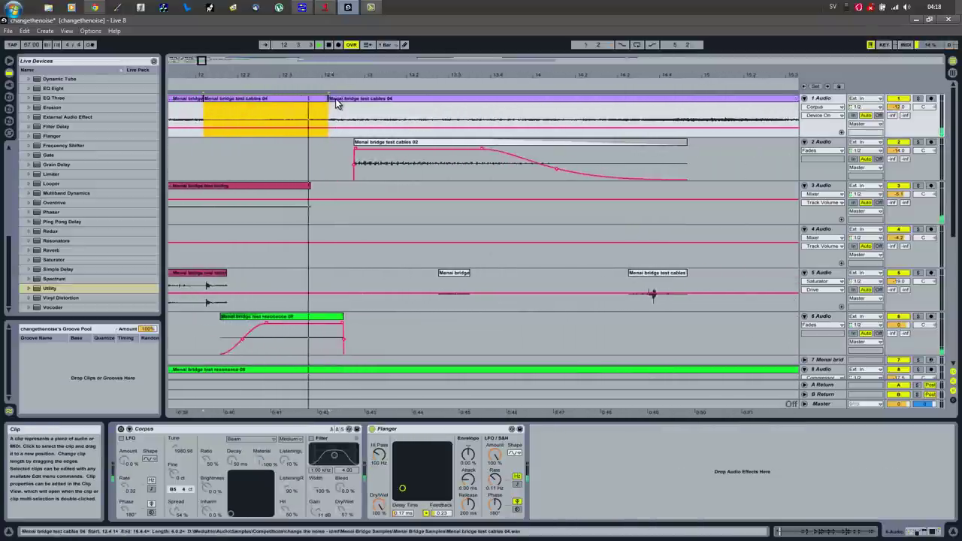
{"action": "left_click", "coordinate": [336, 98]}
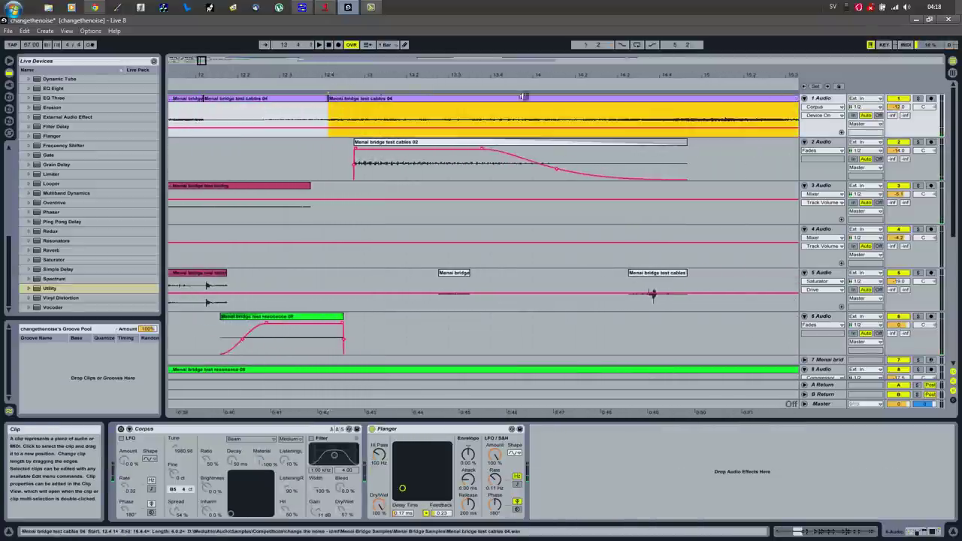
{"action": "left_click", "coordinate": [296, 101]}
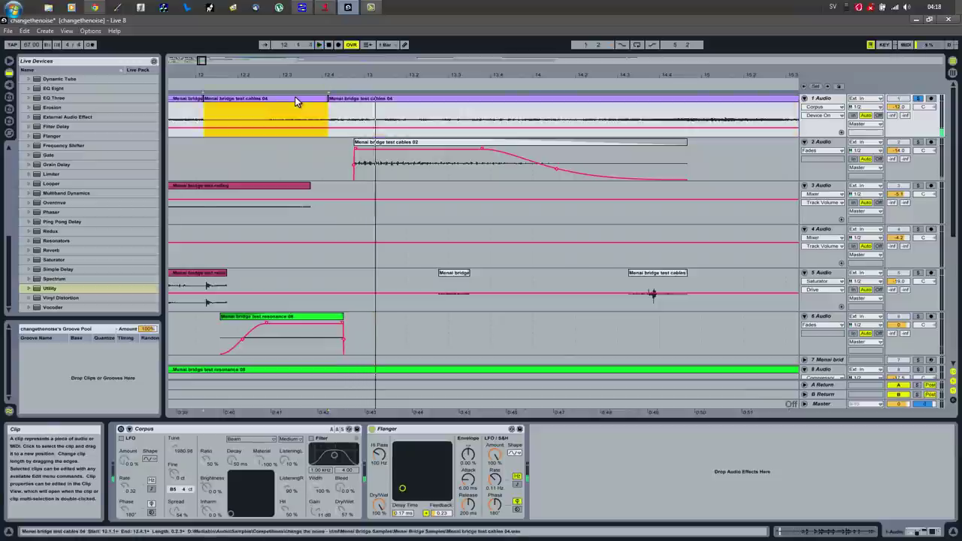
Show the fades on track 1 and crossfade the two cables 04 clips from about 12.4 to 13.2
{"action": "left_click", "coordinate": [343, 98]}
{"action": "right_click", "coordinate": [343, 99]}
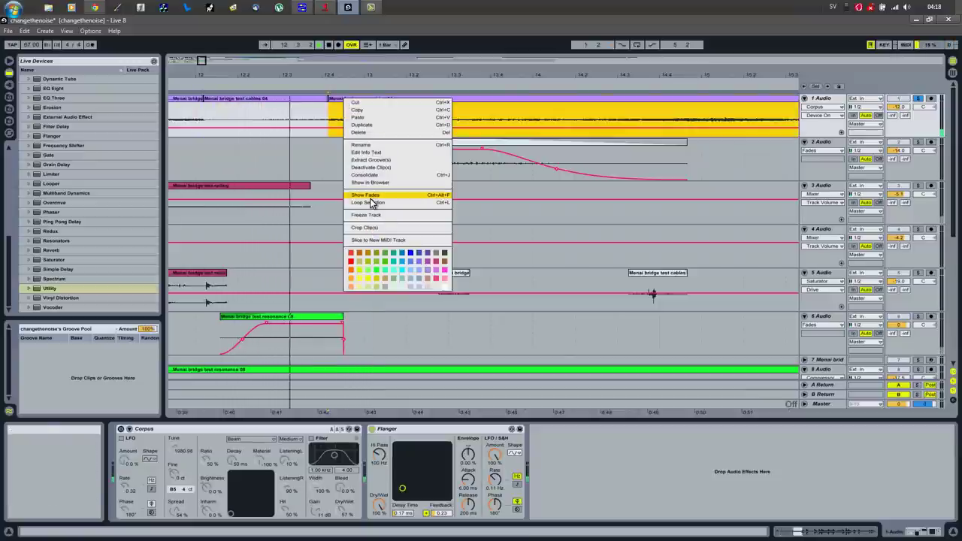
{"action": "left_click", "coordinate": [373, 197]}
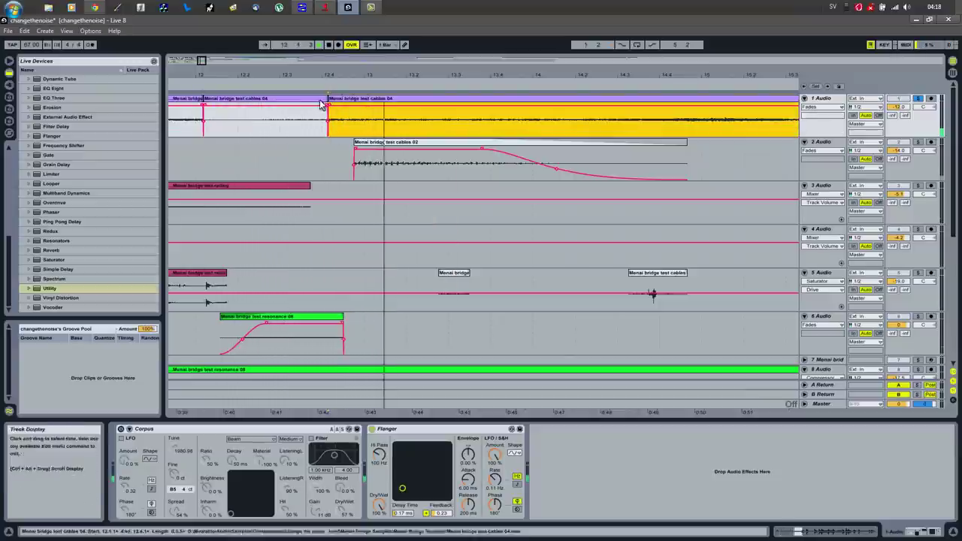
{"action": "left_click_drag", "start_coordinate": [275, 107], "coordinate": [407, 114]}
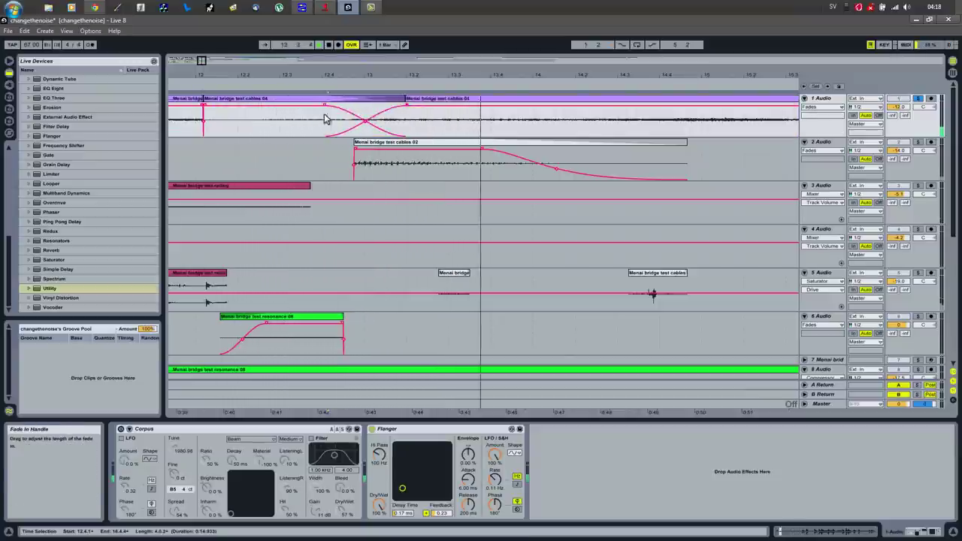
Turn off solo on track 1 and play all tracks from just before bar 12
{"action": "left_click", "coordinate": [307, 122]}
{"action": "key", "text": "space"}
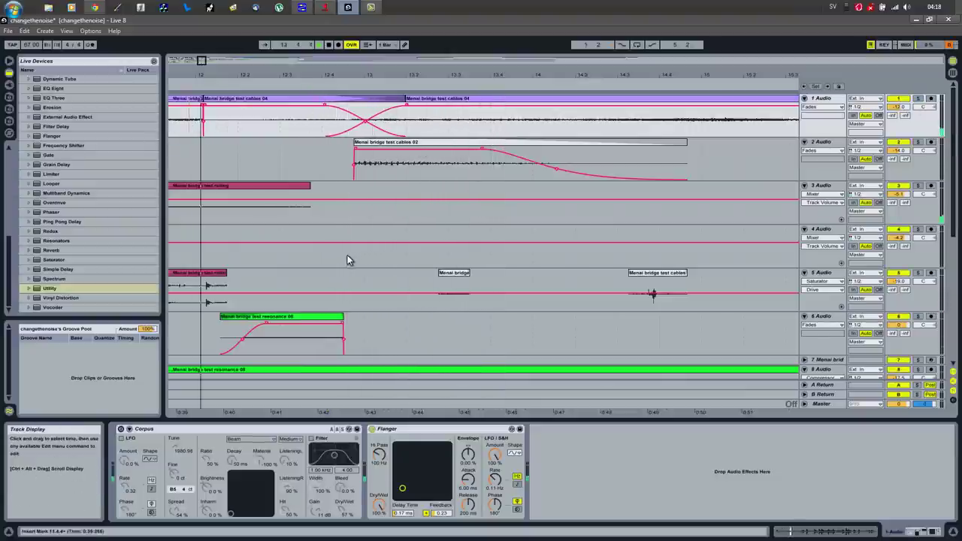
{"action": "scroll", "coordinate": [354, 256], "scroll_direction": "down", "scroll_amount": 5}
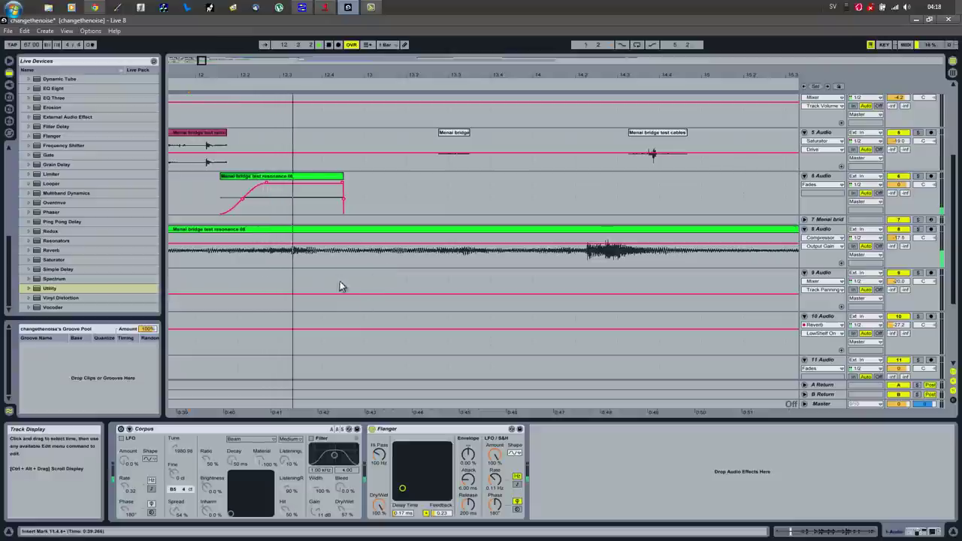
Extend the resonance clip on track 6 to bar 13, add a fade-out, and play it
{"action": "left_click", "coordinate": [247, 203]}
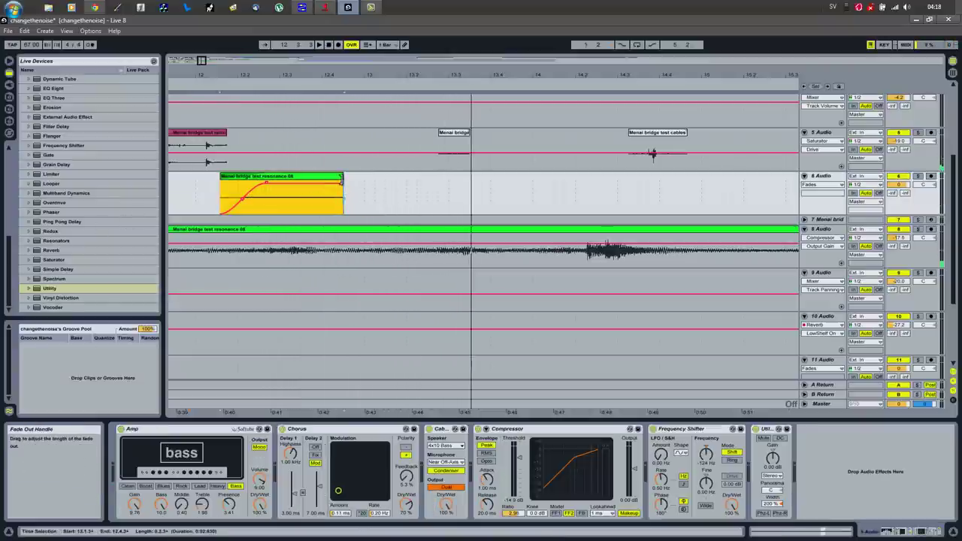
{"action": "left_click_drag", "start_coordinate": [341, 178], "coordinate": [369, 176]}
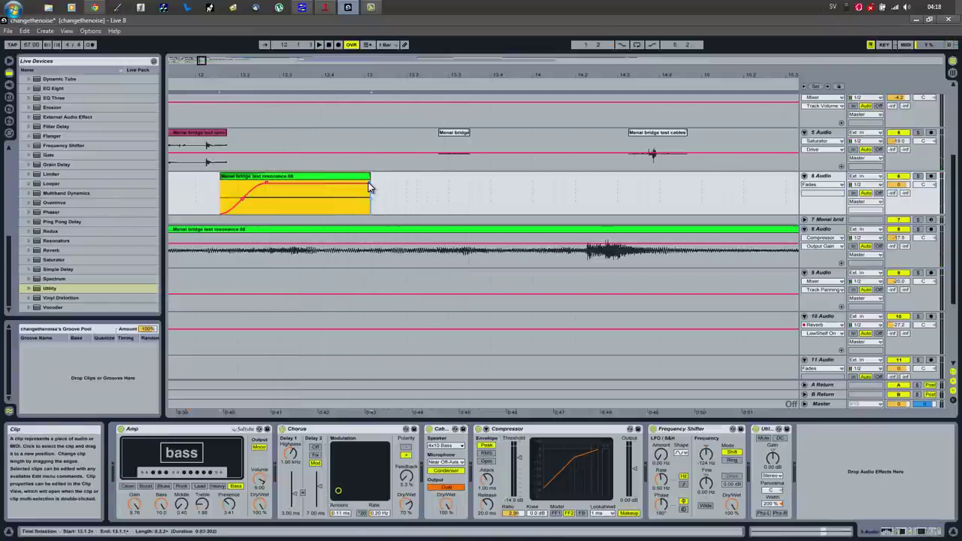
{"action": "left_click", "coordinate": [293, 177]}
{"action": "key", "text": "space"}
{"action": "scroll", "coordinate": [460, 320], "scroll_direction": "down", "scroll_amount": 1}
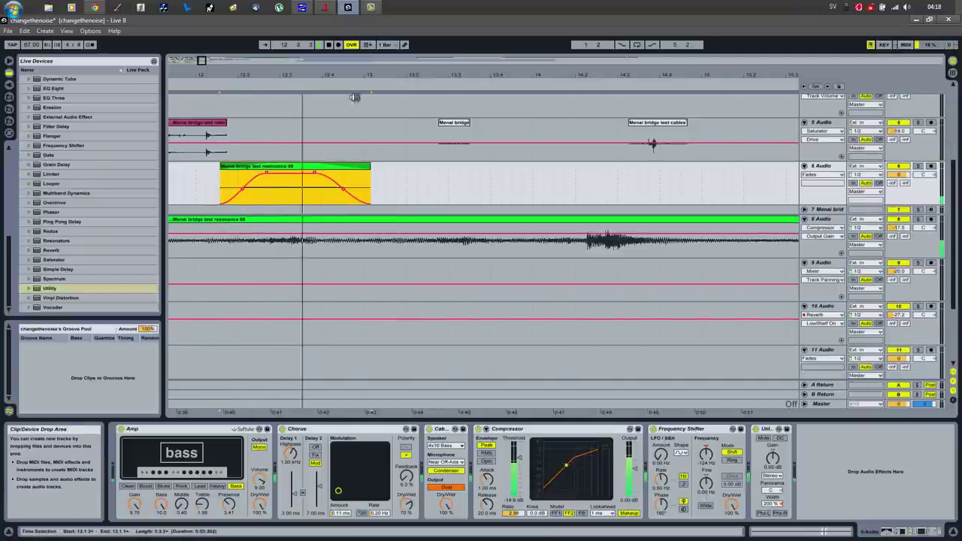
Extend the resonance clip on track 6 to just before bar 14, lengthen its fade-out, and play it
{"action": "left_click_drag", "start_coordinate": [354, 97], "coordinate": [356, 72]}
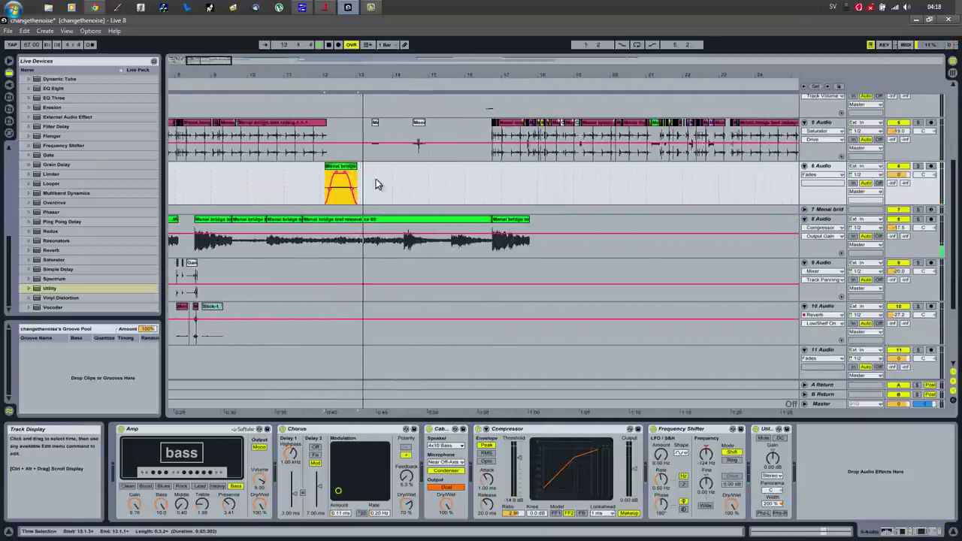
{"action": "left_click_drag", "start_coordinate": [397, 171], "coordinate": [353, 175]}
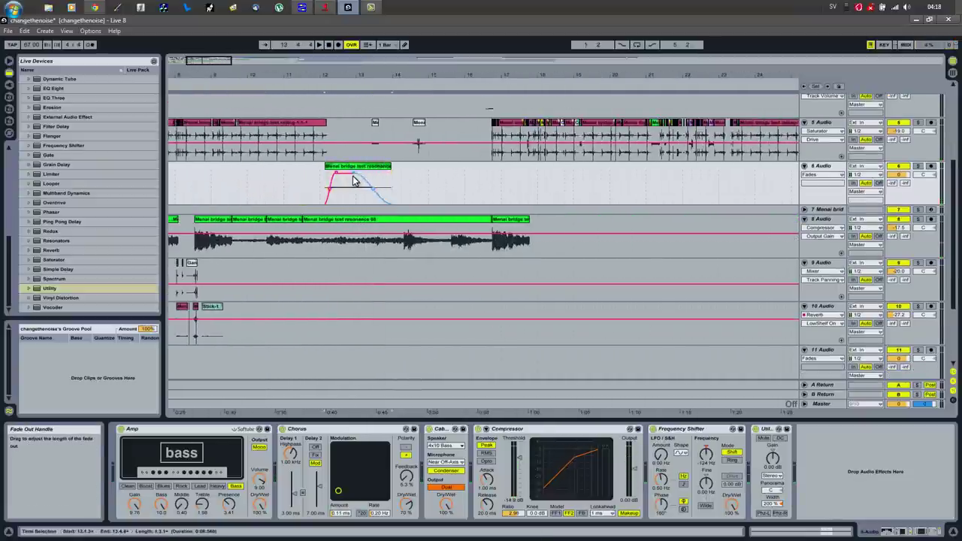
{"action": "left_click", "coordinate": [357, 166]}
{"action": "key", "text": "space"}
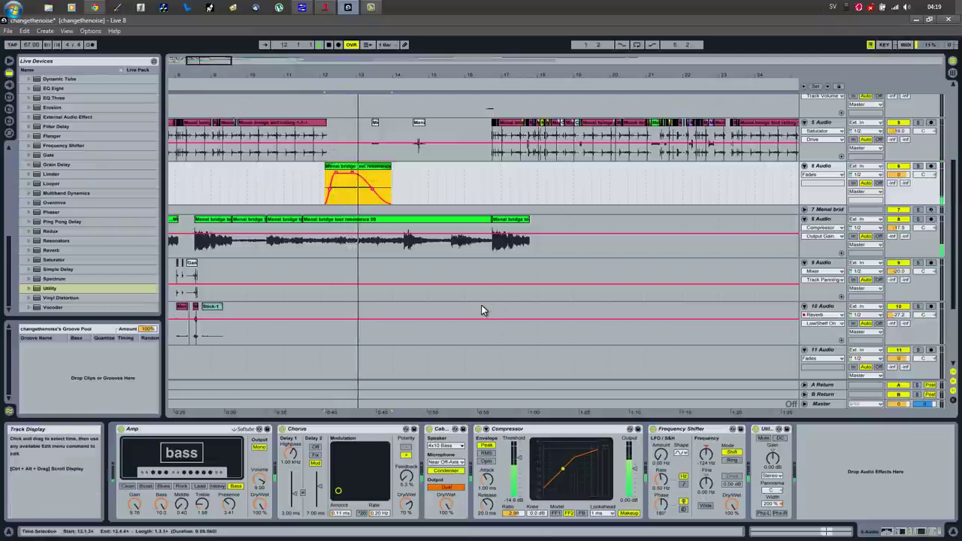
Play the two short cables 02 clips on track 5, focusing on the one around 14.3
{"action": "scroll", "coordinate": [450, 287], "scroll_direction": "up", "scroll_amount": 5}
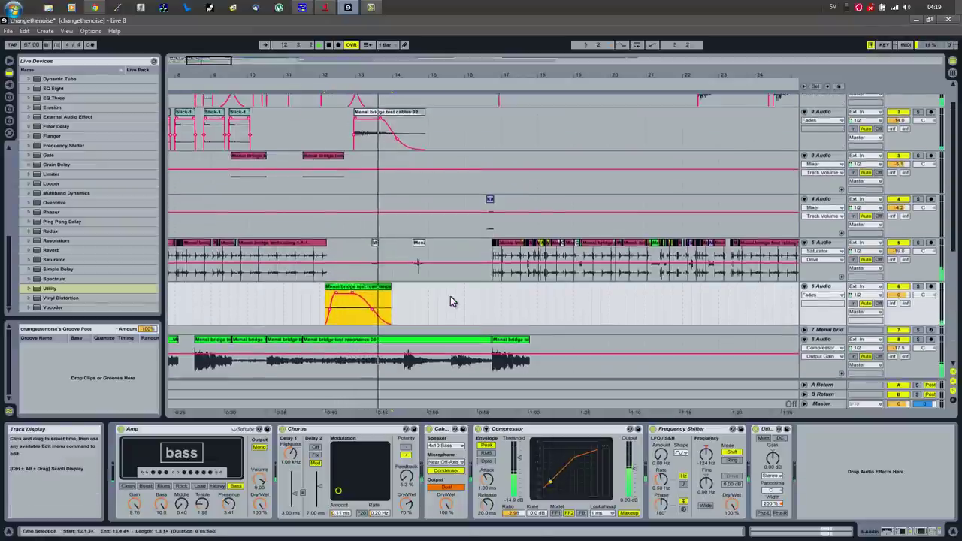
{"action": "left_click", "coordinate": [375, 242]}
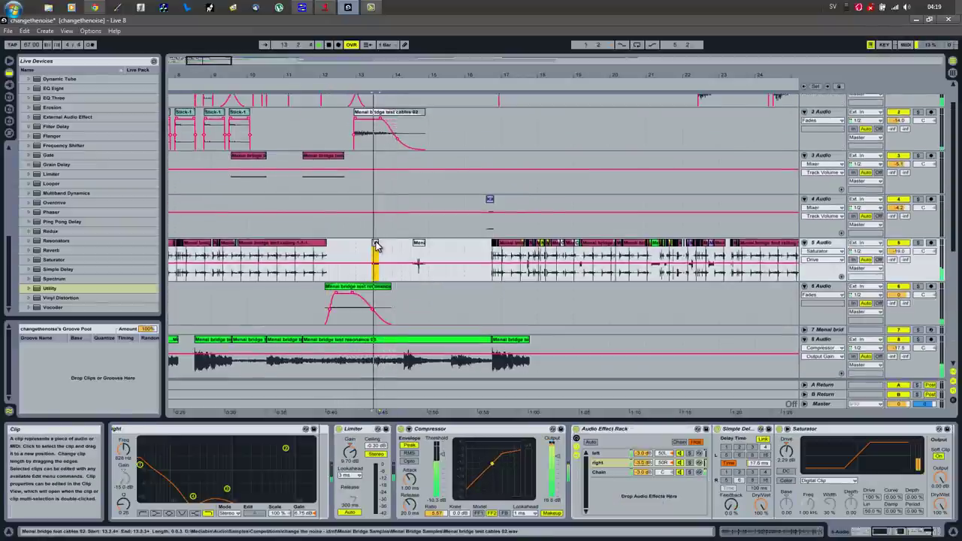
{"action": "left_click", "coordinate": [419, 244]}
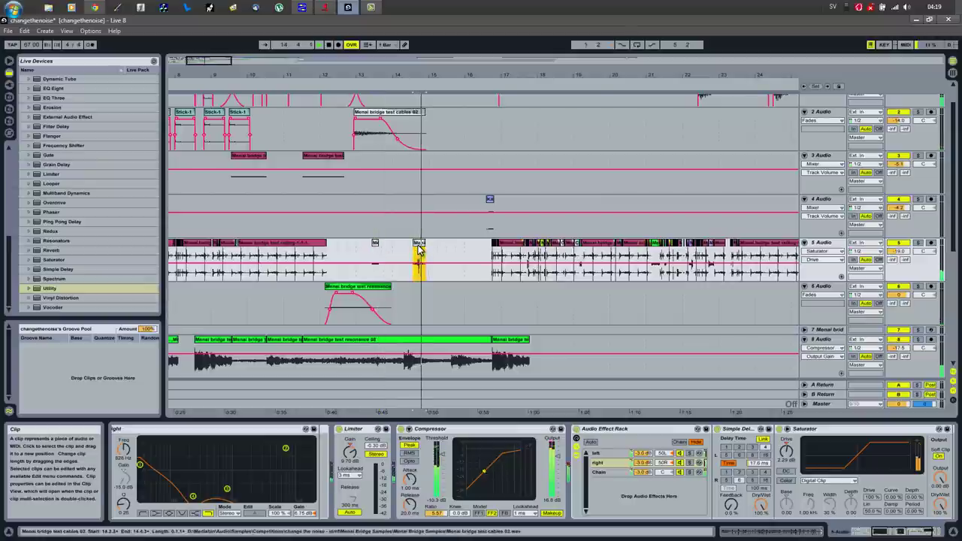
{"action": "key", "text": "space"}
{"action": "key", "text": "space"}
{"action": "key", "text": "space"}
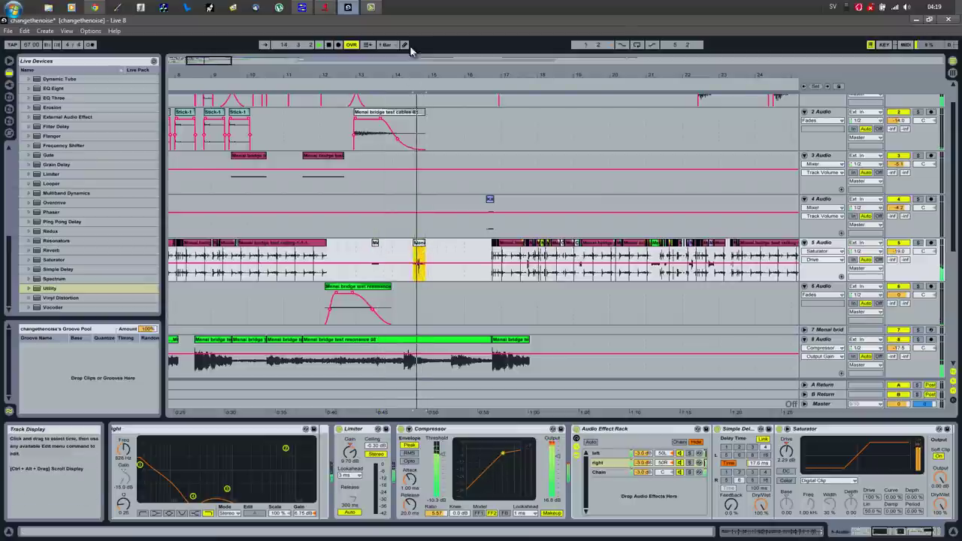
{"action": "left_click_drag", "start_coordinate": [420, 82], "coordinate": [471, 189]}
{"action": "key", "text": "space"}
{"action": "key", "text": "space"}
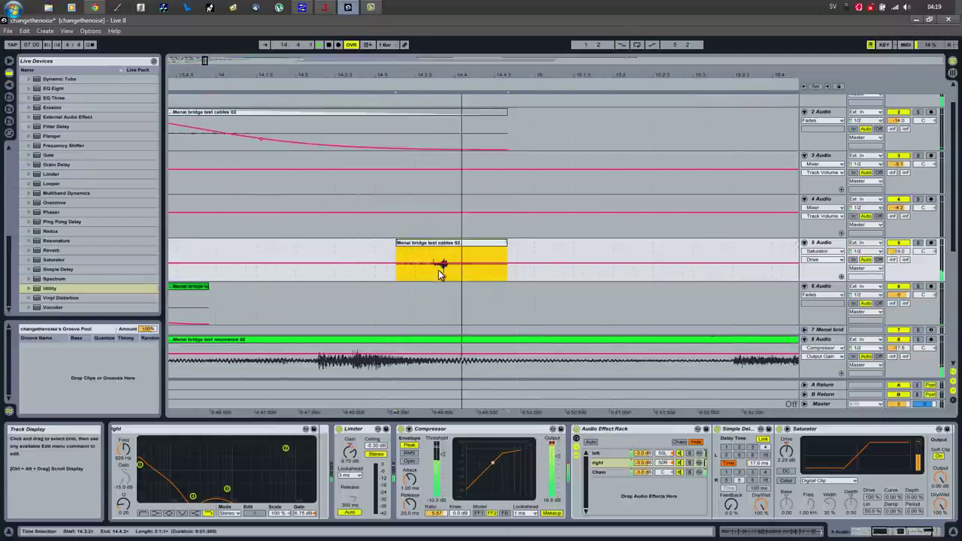
Locate the noise hit in track 5's cables 02 clip near 14.4 and copy a tiny slice of it to 15.4.3
{"action": "key", "text": "space"}
{"action": "left_click", "coordinate": [444, 272]}
{"action": "key", "text": "space"}
{"action": "key", "text": "space"}
{"action": "key", "text": "space"}
{"action": "key", "text": "space"}
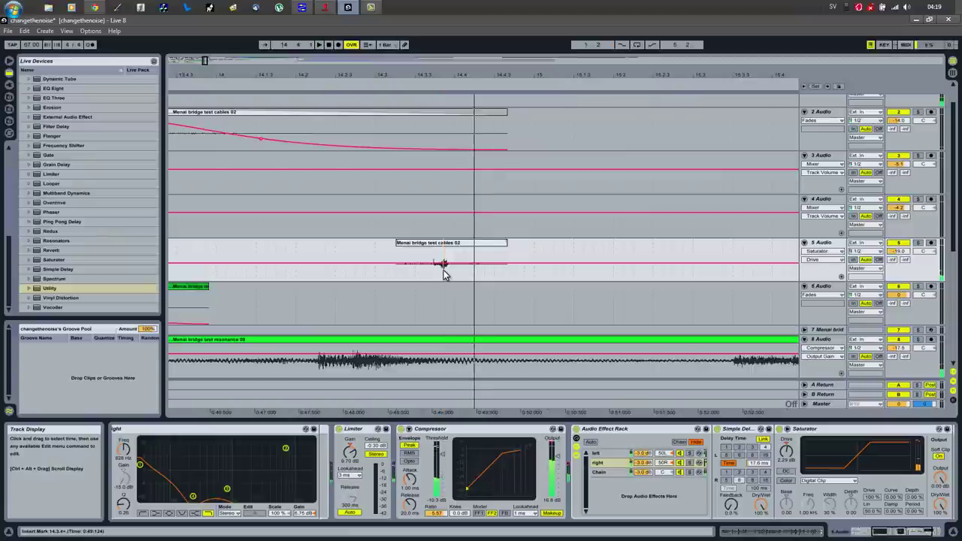
{"action": "left_click_drag", "start_coordinate": [447, 245], "coordinate": [779, 254]}
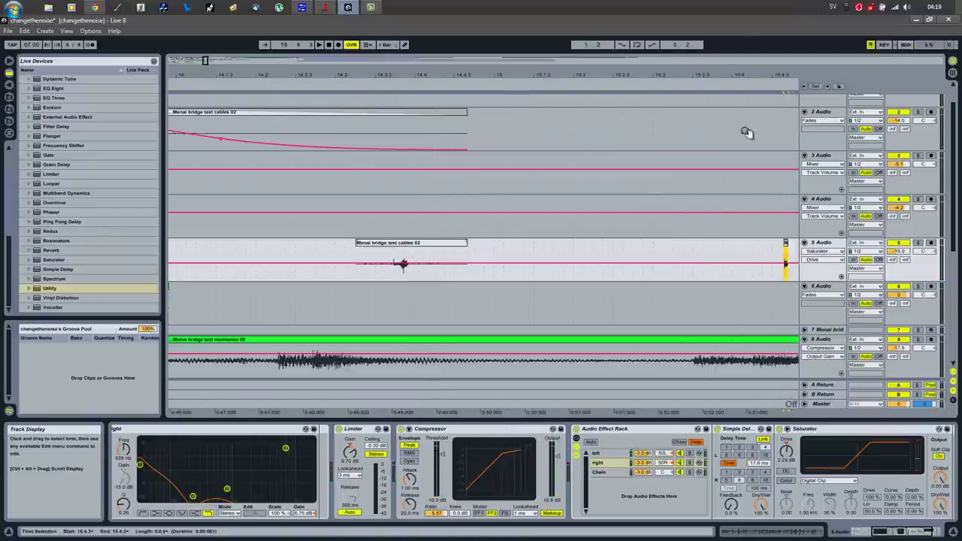
{"action": "left_click_drag", "start_coordinate": [774, 69], "coordinate": [769, 72]}
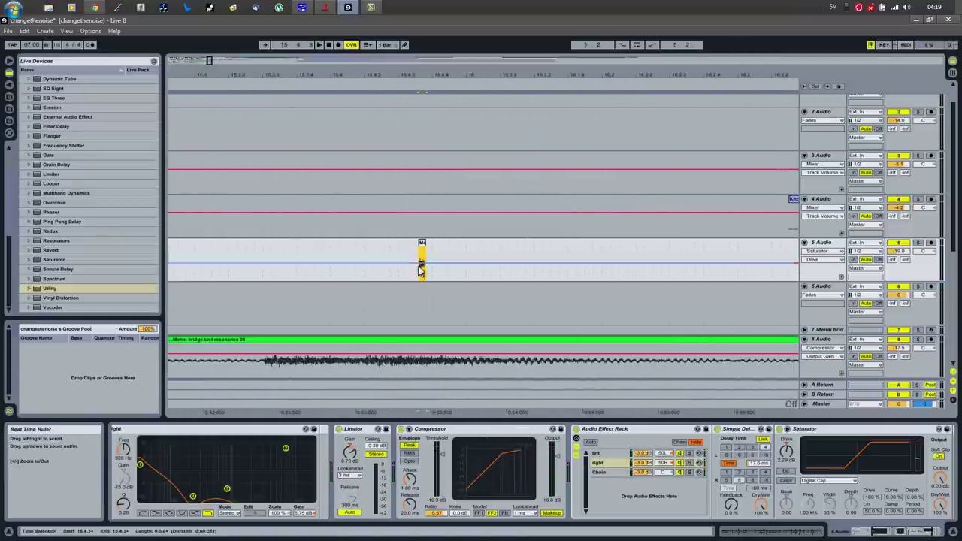
Move the tiny cables 02 slice on track 5 to just before bar 17 and play the passage from the railing clips at 16.4
{"action": "left_click_drag", "start_coordinate": [423, 247], "coordinate": [783, 217]}
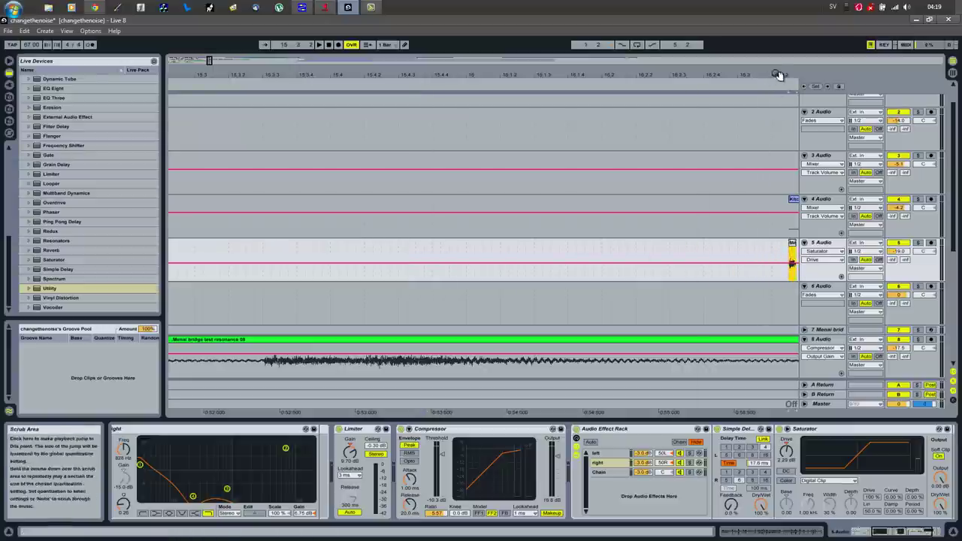
{"action": "left_click_drag", "start_coordinate": [775, 75], "coordinate": [781, 76]}
{"action": "left_click", "coordinate": [420, 248]}
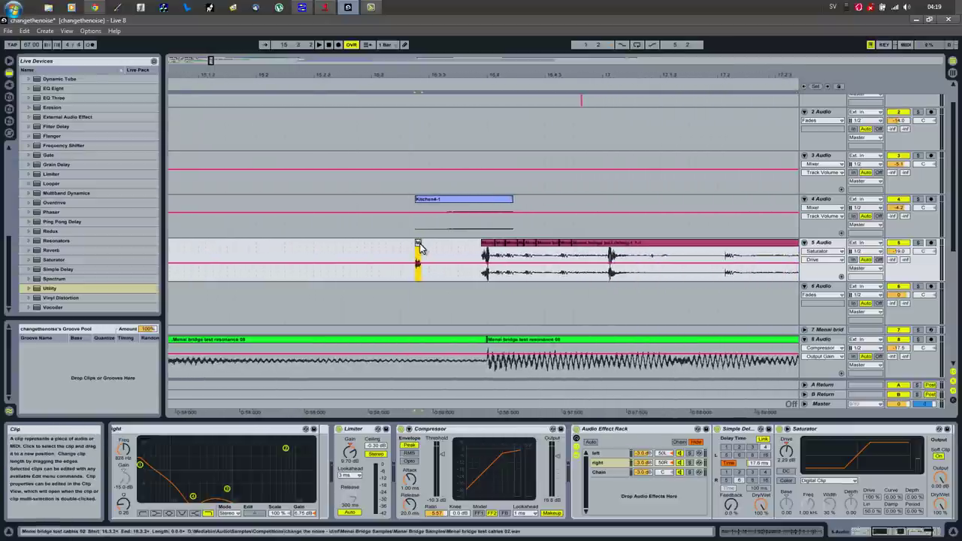
{"action": "mouse_move", "coordinate": [419, 253]}
{"action": "left_mouse_down"}
{"action": "mouse_move", "coordinate": [647, 272]}
{"action": "mouse_move", "coordinate": [606, 273]}
{"action": "left_mouse_up"}
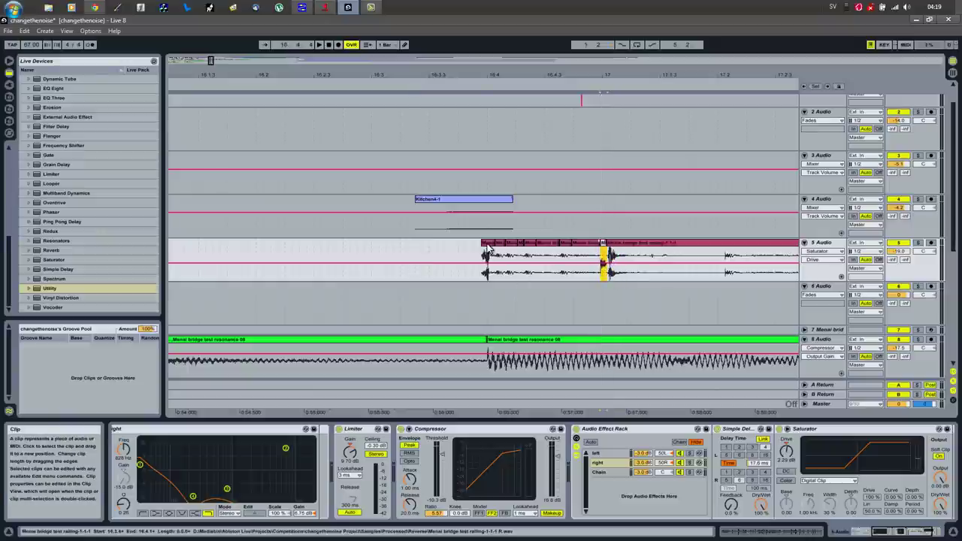
{"action": "left_click", "coordinate": [488, 245]}
{"action": "key", "text": "space"}
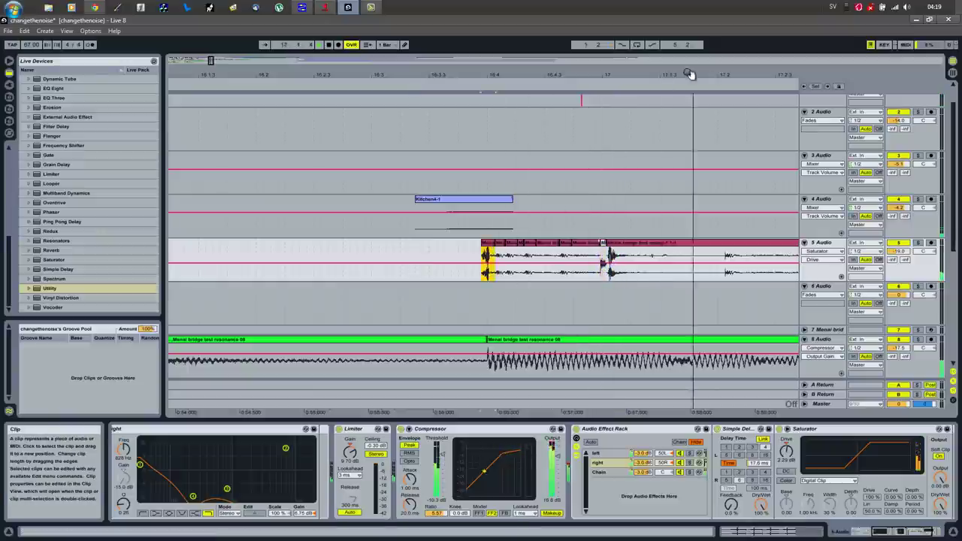
{"action": "left_click_drag", "start_coordinate": [669, 77], "coordinate": [567, 77]}
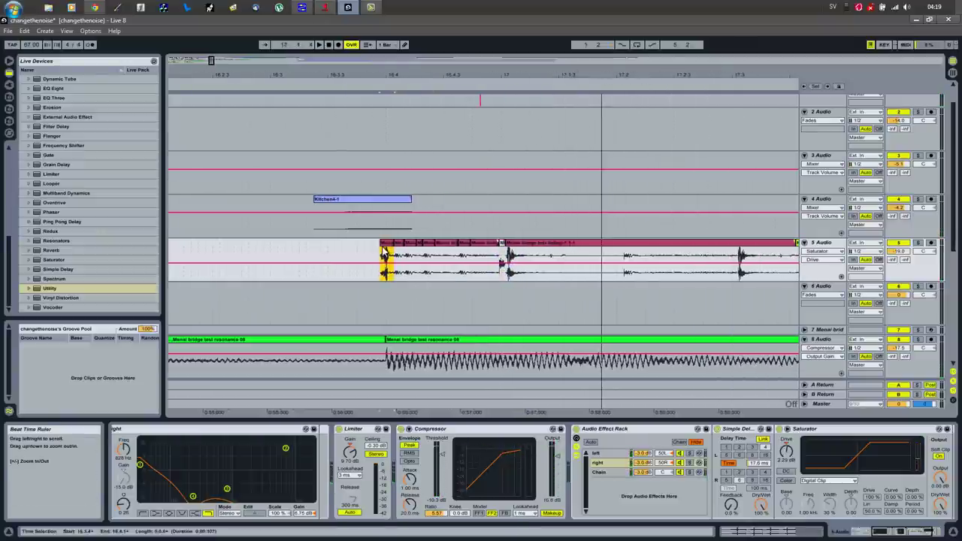
{"action": "key", "text": "space"}
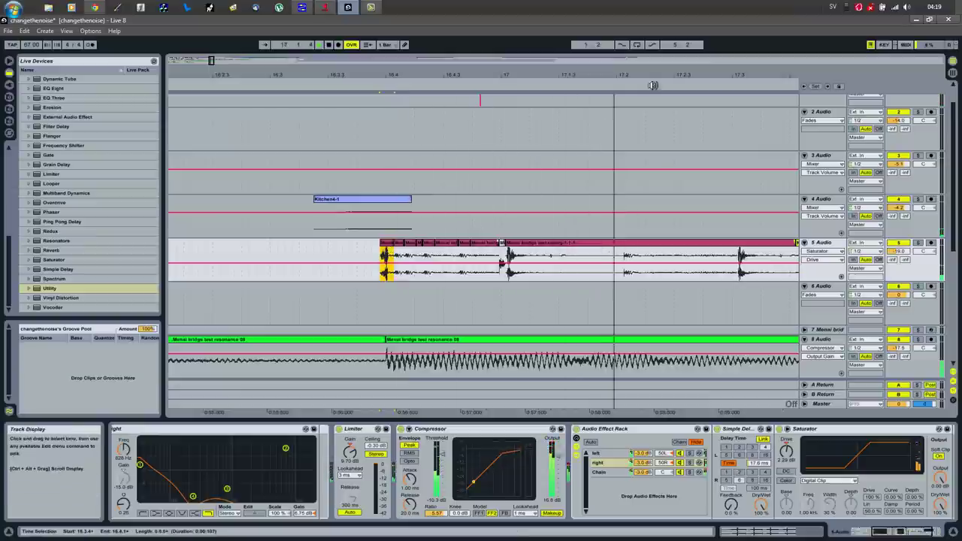
{"action": "left_click_drag", "start_coordinate": [689, 72], "coordinate": [602, 59]}
{"action": "key", "text": "space"}
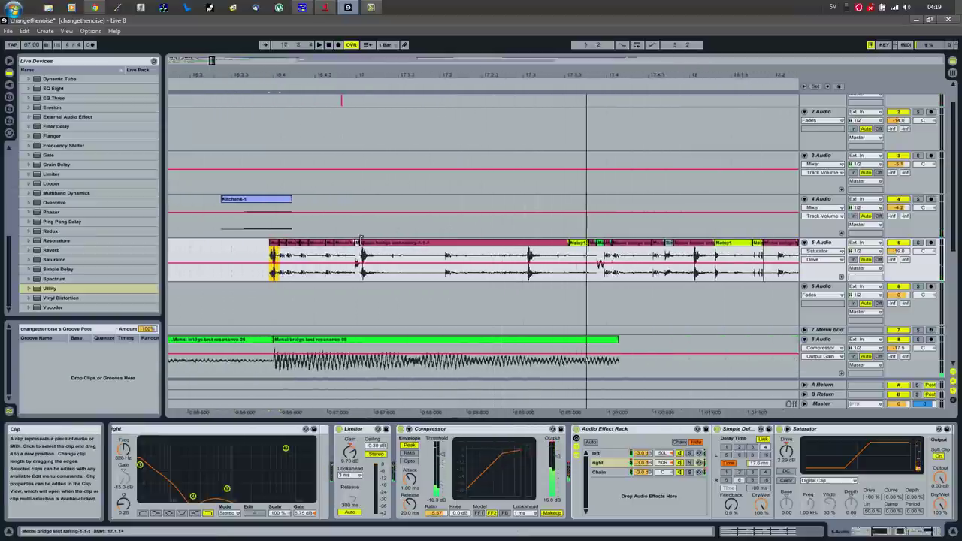
Copy the tiny cables 02 slice to just before the Noisy1 clip near 17.3.3 and play the result
{"action": "left_click", "coordinate": [357, 244]}
{"action": "left_click_drag", "start_coordinate": [357, 245], "coordinate": [567, 267]}
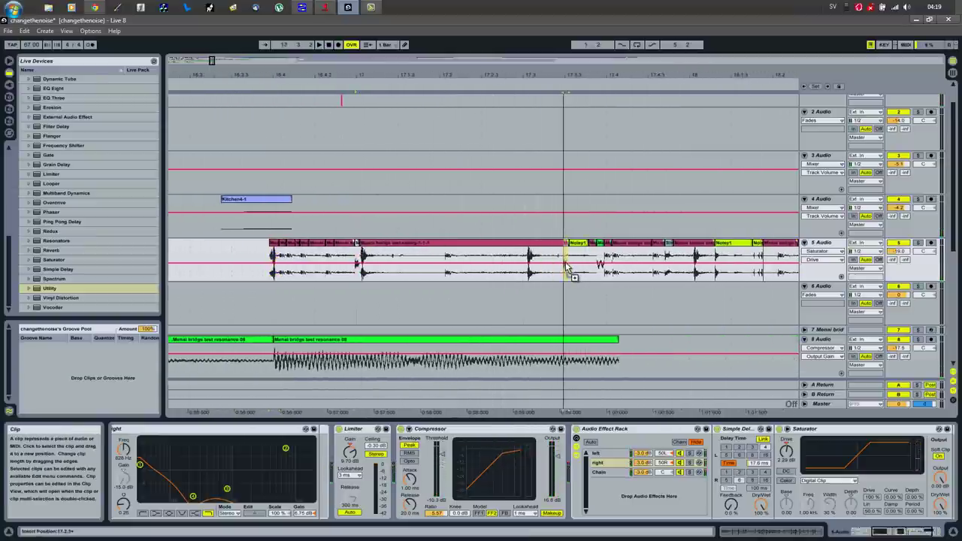
{"action": "left_click", "coordinate": [522, 272]}
{"action": "key", "text": "space"}
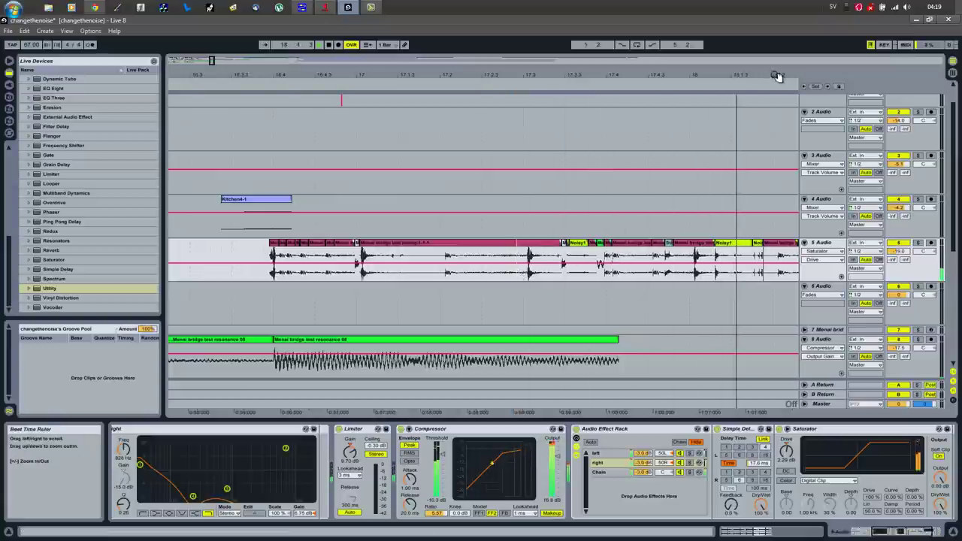
{"action": "key", "text": "space"}
{"action": "key", "text": "space"}
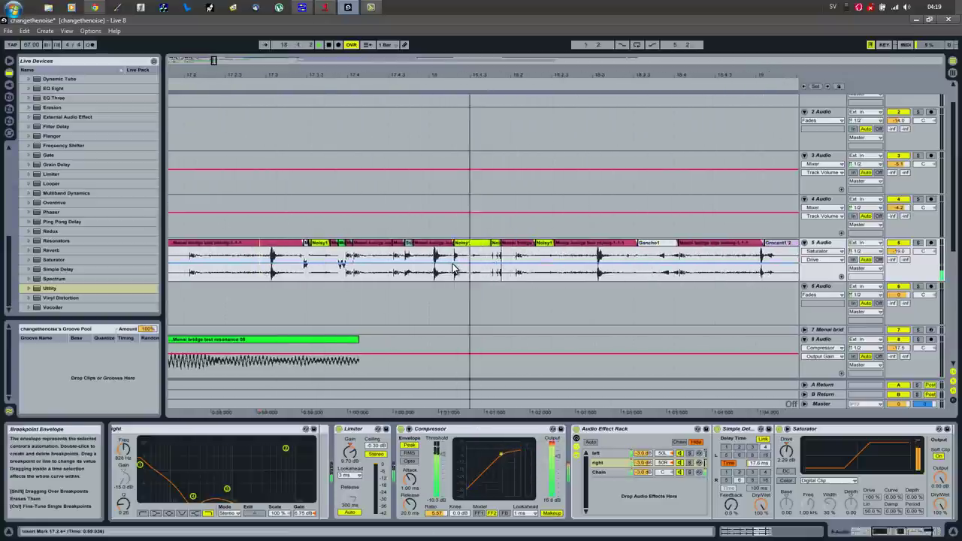
Take a tiny slice of the Noisy1 clip near 18.1.3 and duplicate it several times in a row
{"action": "left_click", "coordinate": [473, 277]}
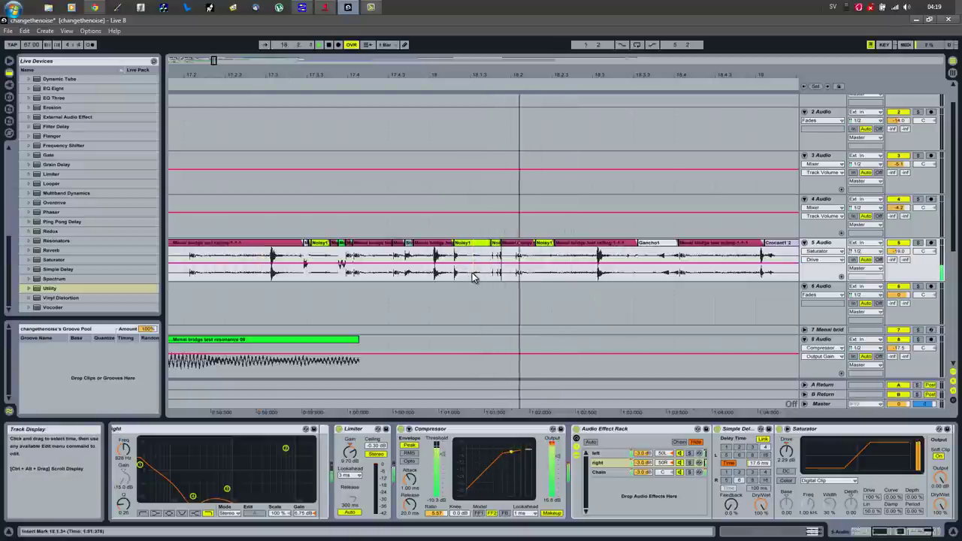
{"action": "key", "text": "space"}
{"action": "left_click_drag", "start_coordinate": [473, 276], "coordinate": [481, 278]}
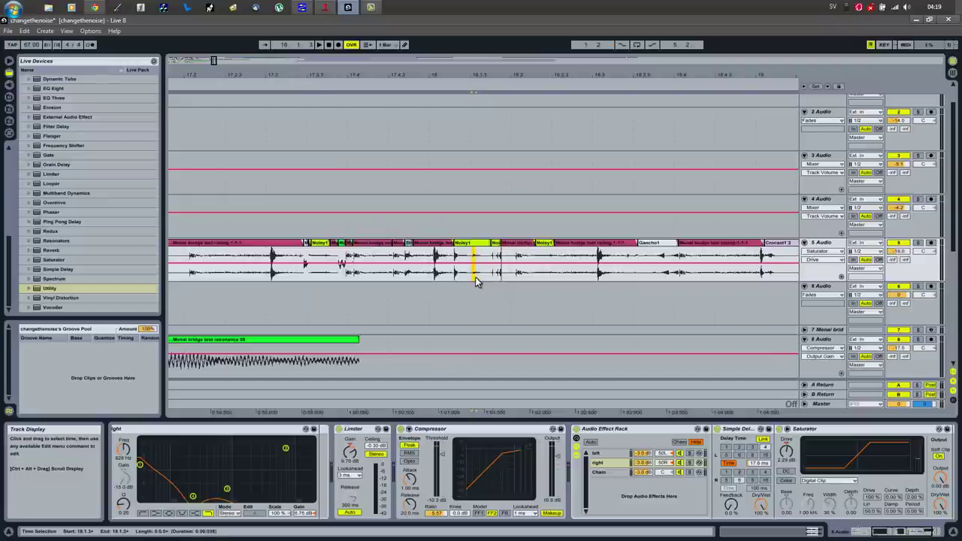
{"action": "left_click_drag", "start_coordinate": [476, 75], "coordinate": [462, 188]}
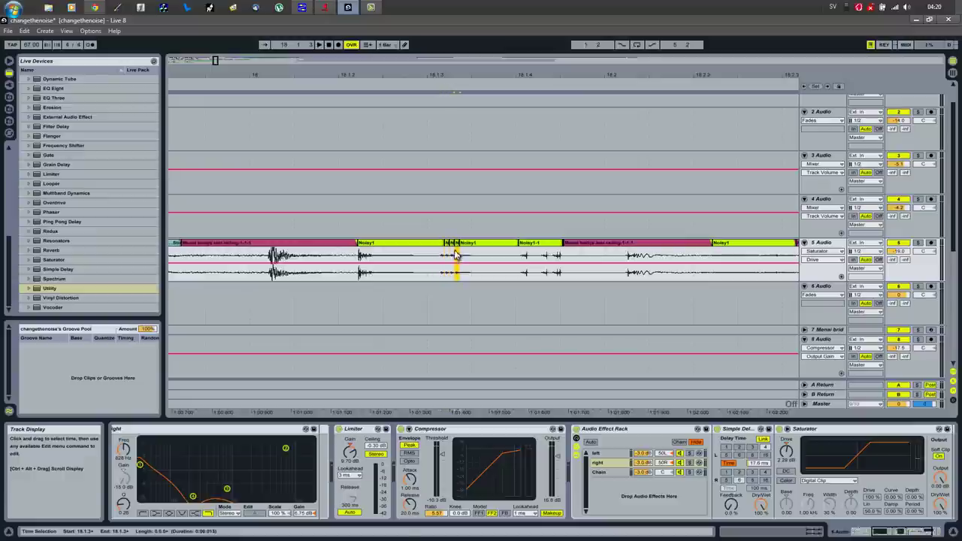
{"action": "key", "text": "ctrl+d"}
{"action": "key", "text": "ctrl+d"}
{"action": "key", "text": "ctrl+d"}
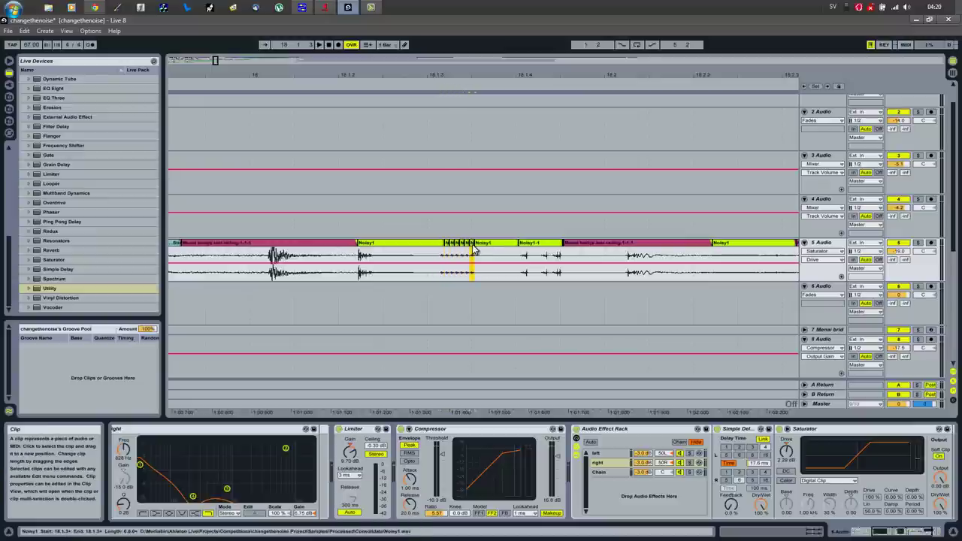
Continue the Noisy1 slice repeats with wider spacing up to the Noisy1-1 clip and play the passage
{"action": "left_click", "coordinate": [476, 251]}
{"action": "key", "text": "ctrl+d"}
{"action": "key", "text": "ctrl+d"}
{"action": "key", "text": "ctrl+d"}
{"action": "key", "text": "ctrl+d"}
{"action": "key", "text": "ctrl+d"}
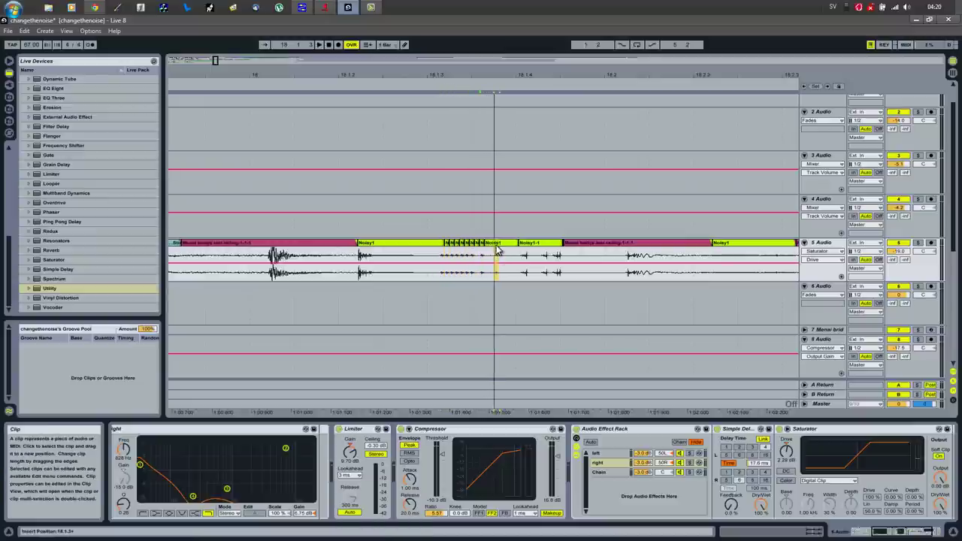
{"action": "left_click", "coordinate": [349, 277]}
{"action": "key", "text": "space"}
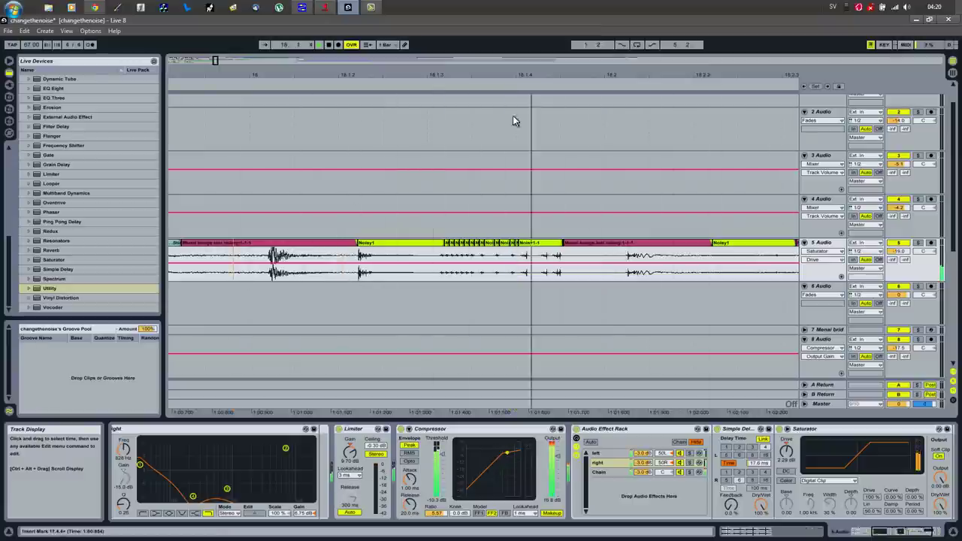
{"action": "left_click_drag", "start_coordinate": [757, 76], "coordinate": [565, 66]}
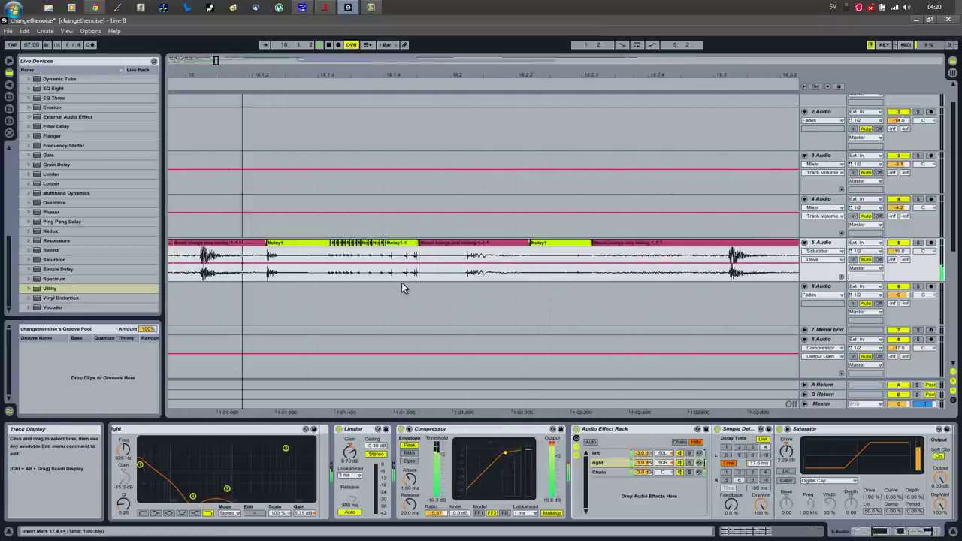
{"action": "key", "text": "space"}
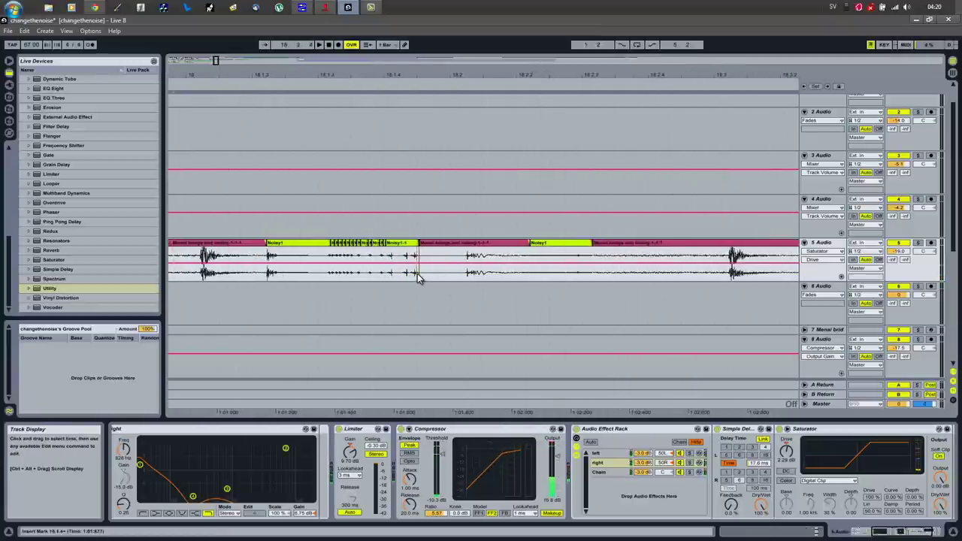
Copy a tiny slice from the end of the Noisy1-1 clip to just before the railing hit near 18.3
{"action": "left_click", "coordinate": [418, 275]}
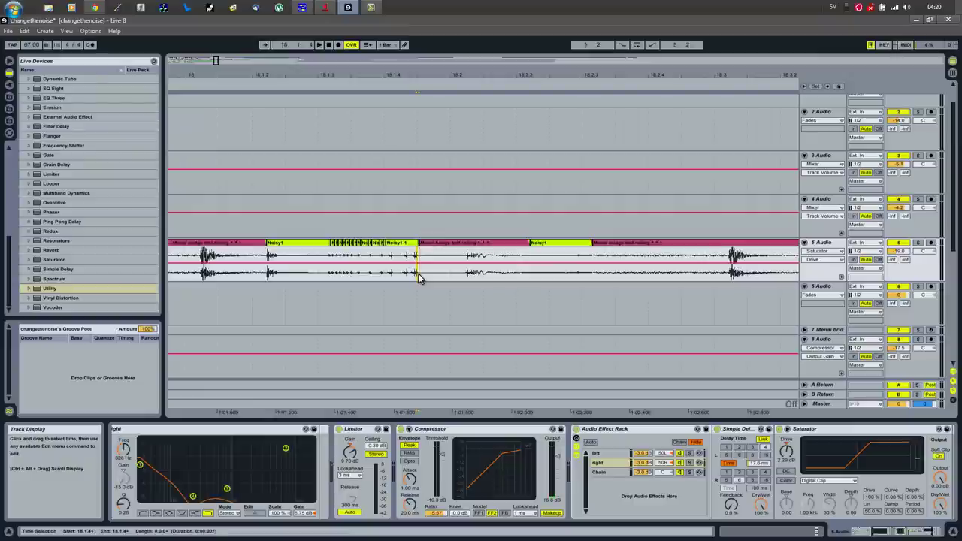
{"action": "key", "text": "space"}
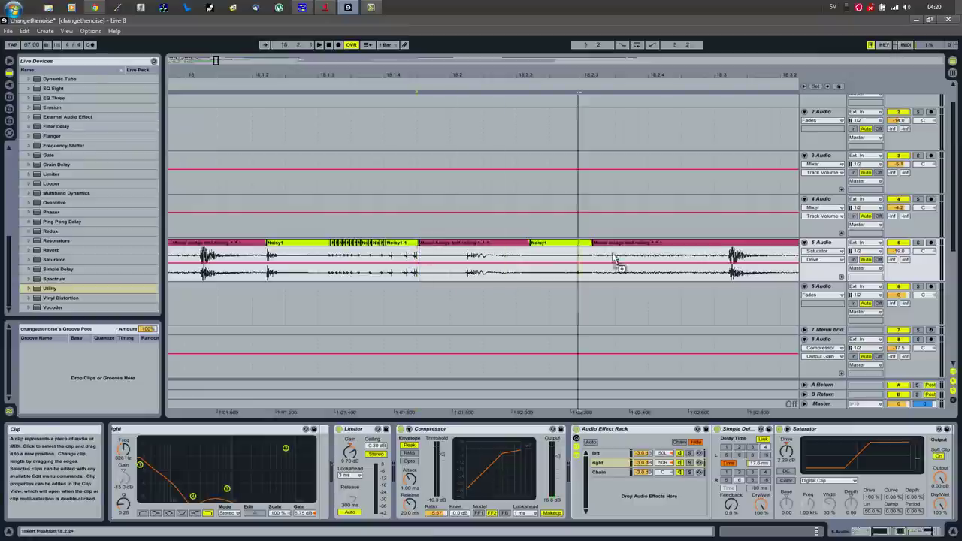
{"action": "key", "text": "ctrl+e"}
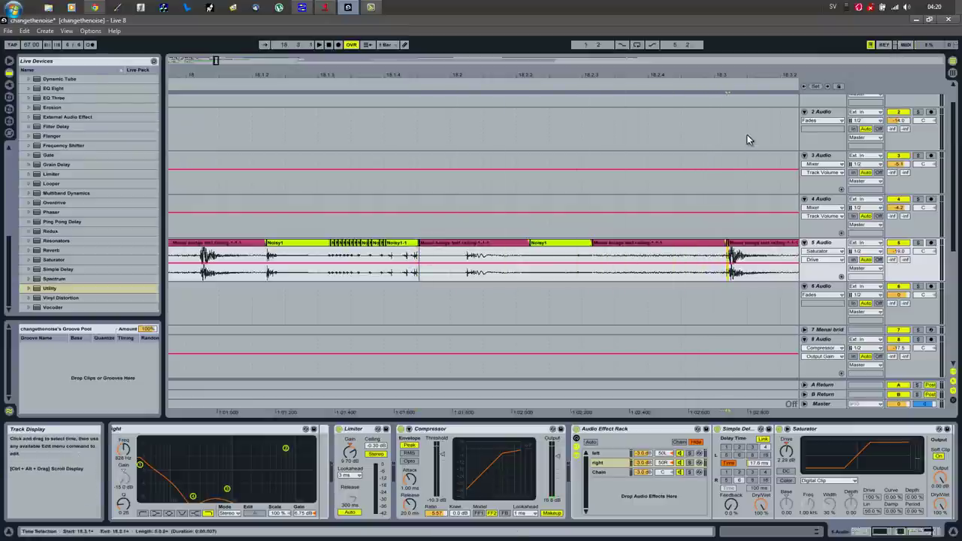
Add more copies of the Noisy1-1 slice in a row ahead of the railing hit near 18.3 and play them
{"action": "left_click_drag", "start_coordinate": [749, 71], "coordinate": [704, 112]}
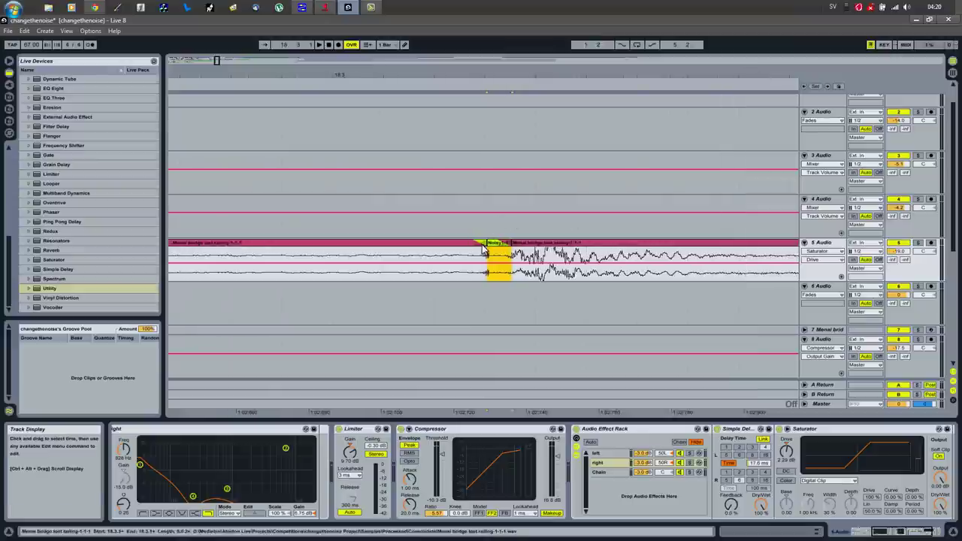
{"action": "left_click_drag", "start_coordinate": [481, 248], "coordinate": [395, 248]}
{"action": "left_click_drag", "start_coordinate": [306, 82], "coordinate": [335, 313]}
{"action": "left_click", "coordinate": [290, 273]}
{"action": "key", "text": "space"}
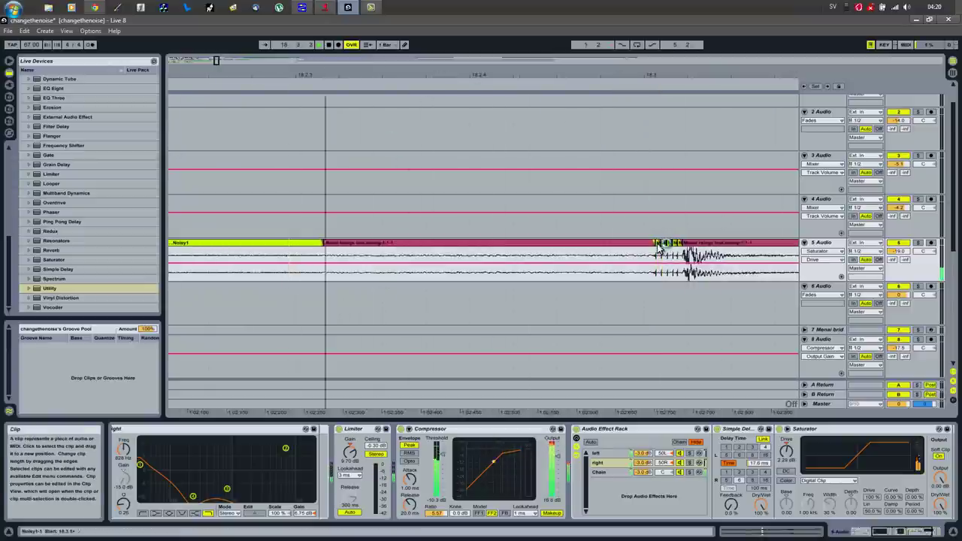
Solo track 5 and play the repeated slices leading into the hit near 18.3
{"action": "left_click", "coordinate": [917, 243]}
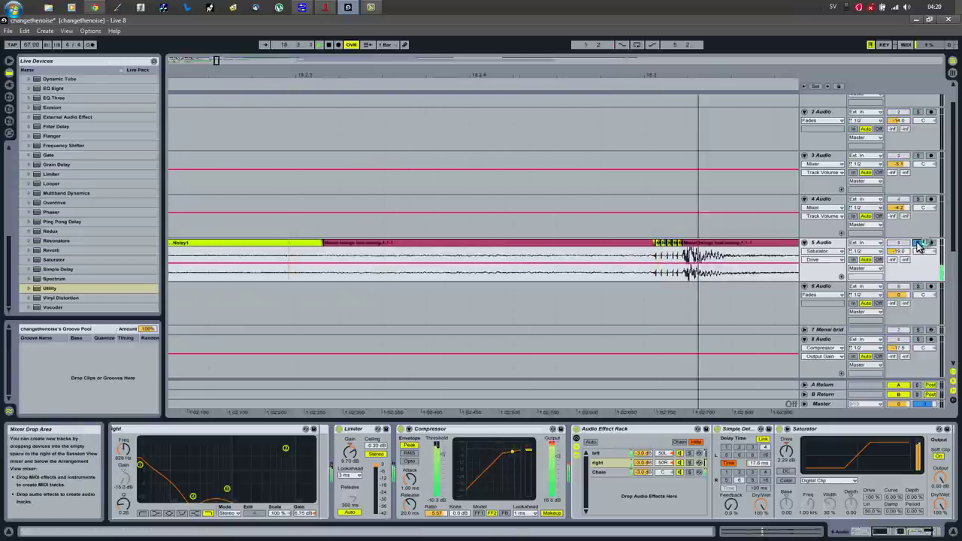
{"action": "key", "text": "space"}
{"action": "key", "text": "space"}
{"action": "key", "text": "space"}
Try extending the start of the first Noisy1-1 slice to before 18.3 and play the result
{"action": "left_click_drag", "start_coordinate": [655, 242], "coordinate": [576, 244]}
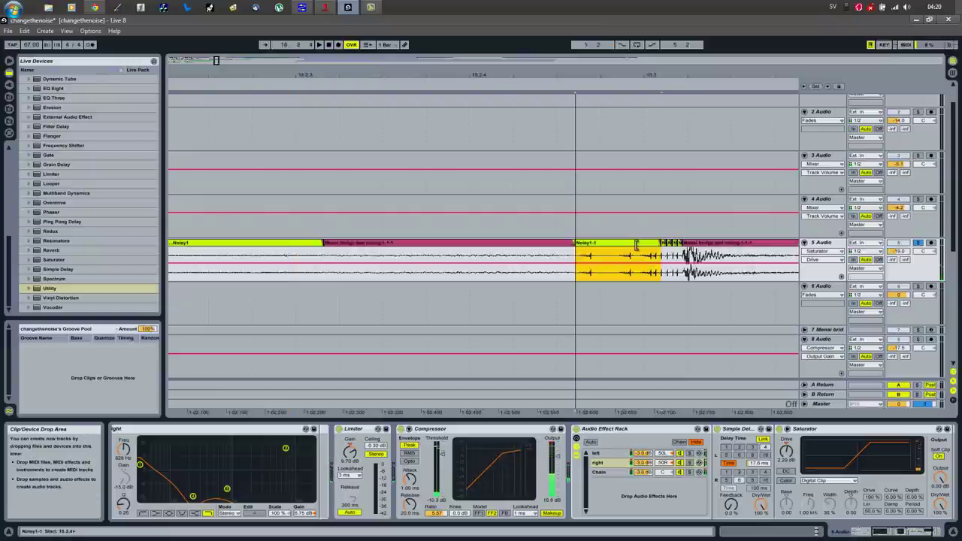
{"action": "key", "text": "space"}
{"action": "key", "text": "space"}
{"action": "key", "text": "space"}
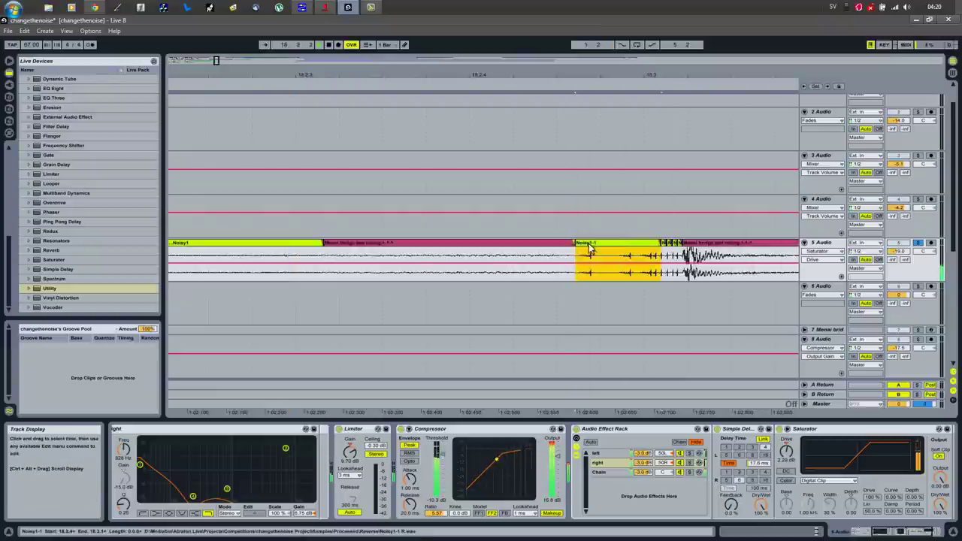
{"action": "key", "text": "space"}
{"action": "key", "text": "space"}
{"action": "key", "text": "ctrl+z"}
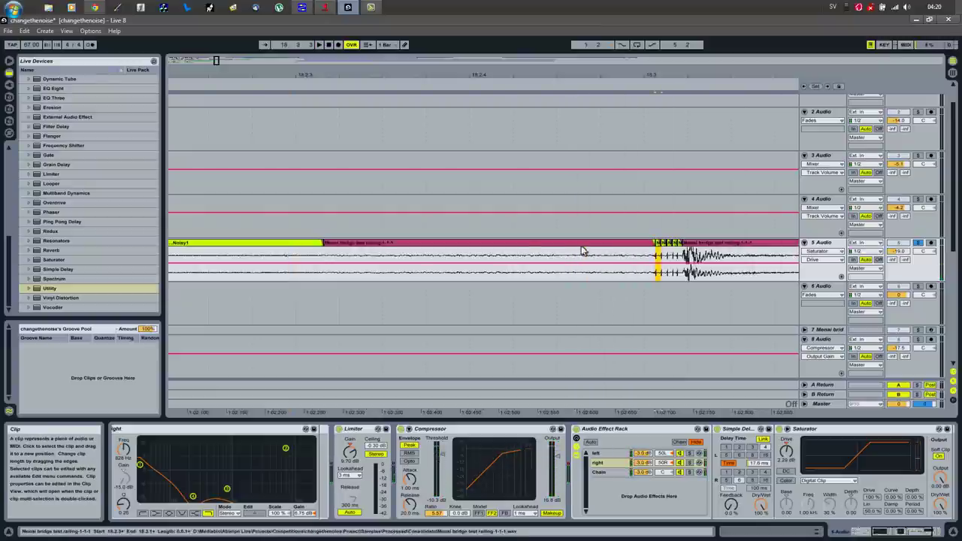
Place another slice copy at the front of the row near 18.3 and consolidate the whole row into one clip
{"action": "left_click_drag", "start_coordinate": [656, 245], "coordinate": [649, 248]}
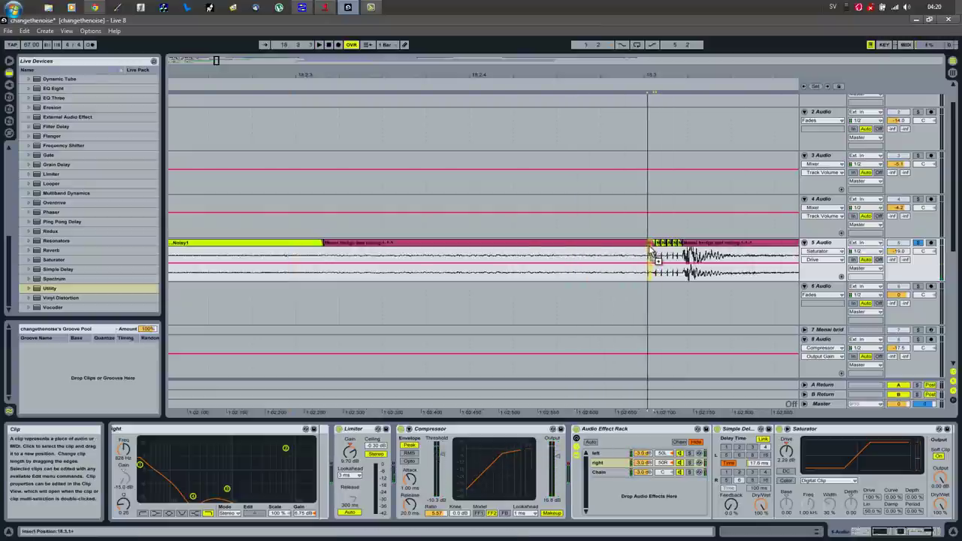
{"action": "left_click", "coordinate": [651, 251]}
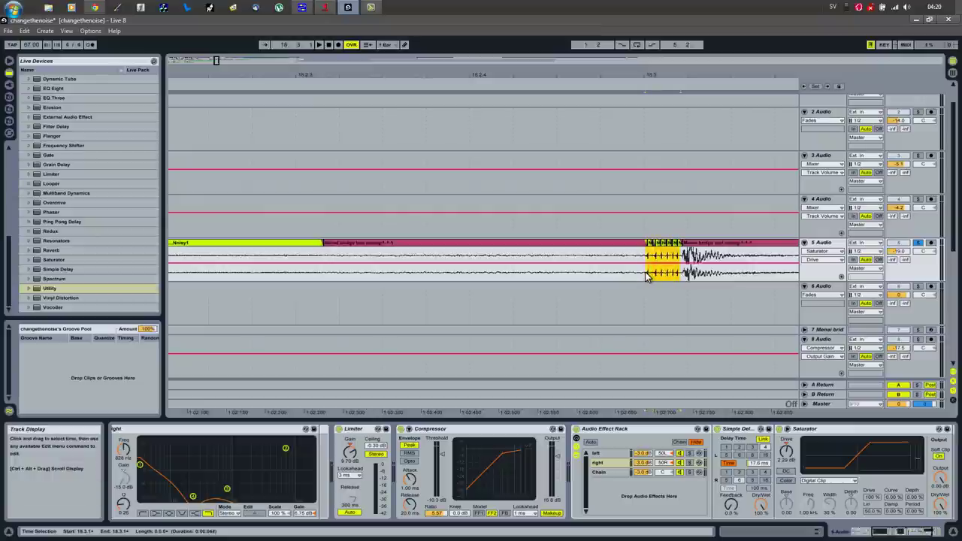
{"action": "key", "text": "ctrl+j"}
{"action": "key", "text": "space"}
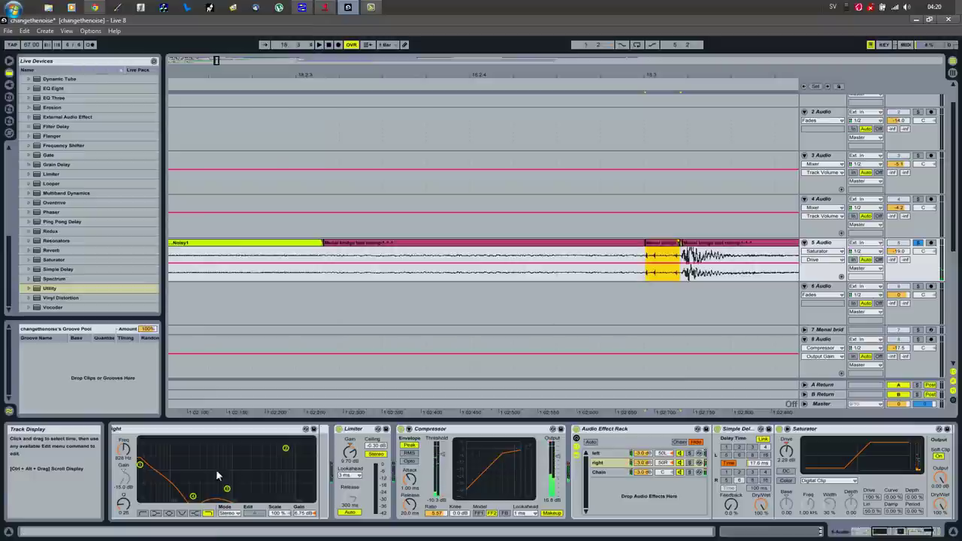
Set the consolidated clip's gain to 5.13 dB and play track 5 from about 17.4.4
{"action": "key", "text": "shift+Tab"}
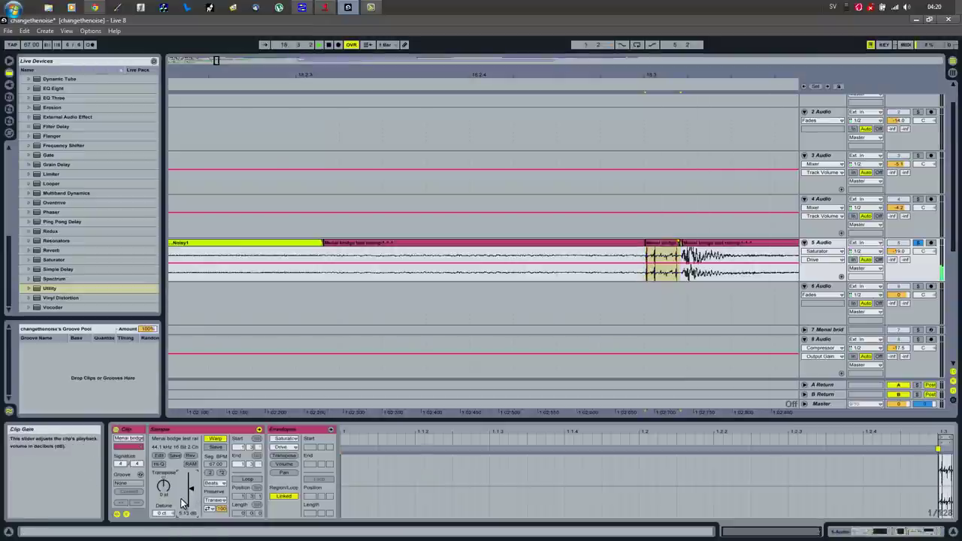
{"action": "left_click", "coordinate": [666, 245]}
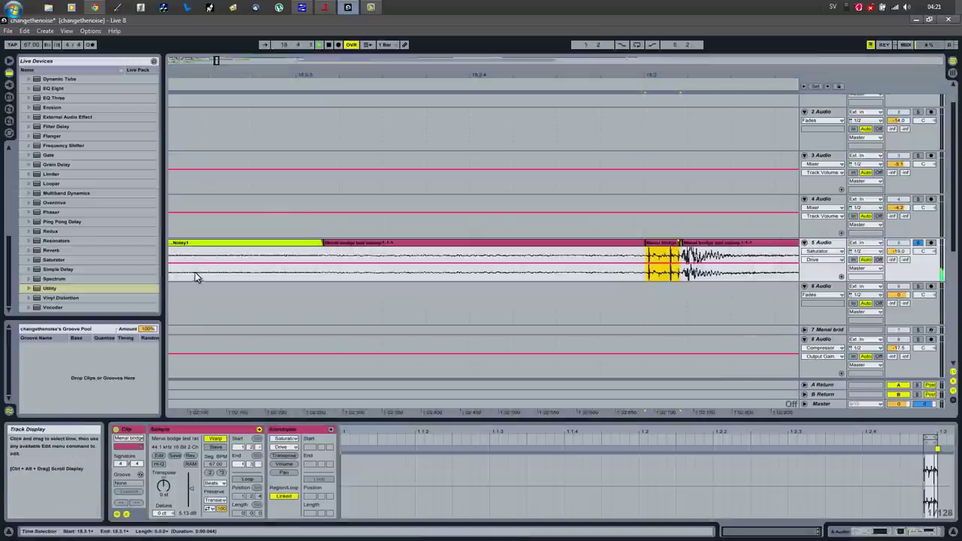
{"action": "left_click_drag", "start_coordinate": [472, 84], "coordinate": [550, 293]}
{"action": "left_click", "coordinate": [509, 278]}
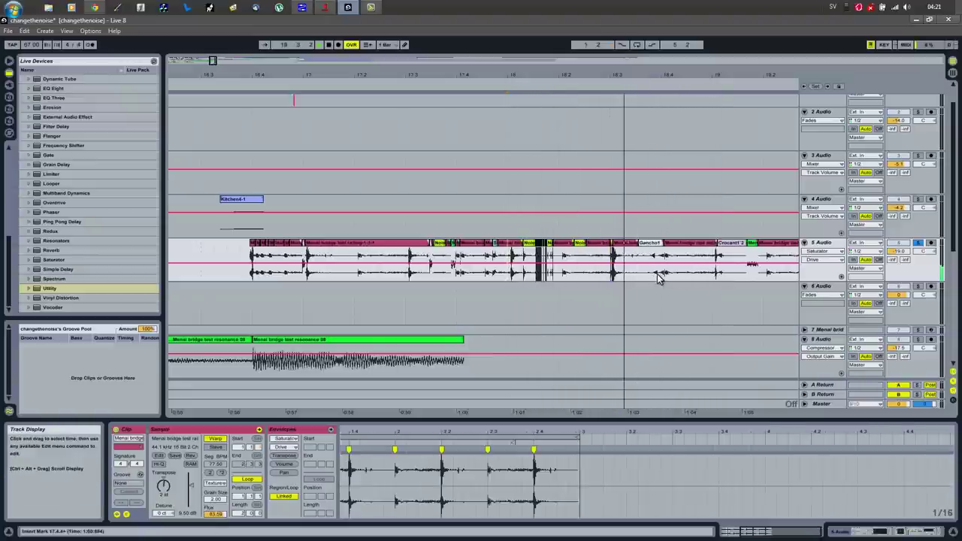
Play on through the Crocant1 2 clip at bar 19 and the short resonance clip after it
{"action": "left_click", "coordinate": [733, 246]}
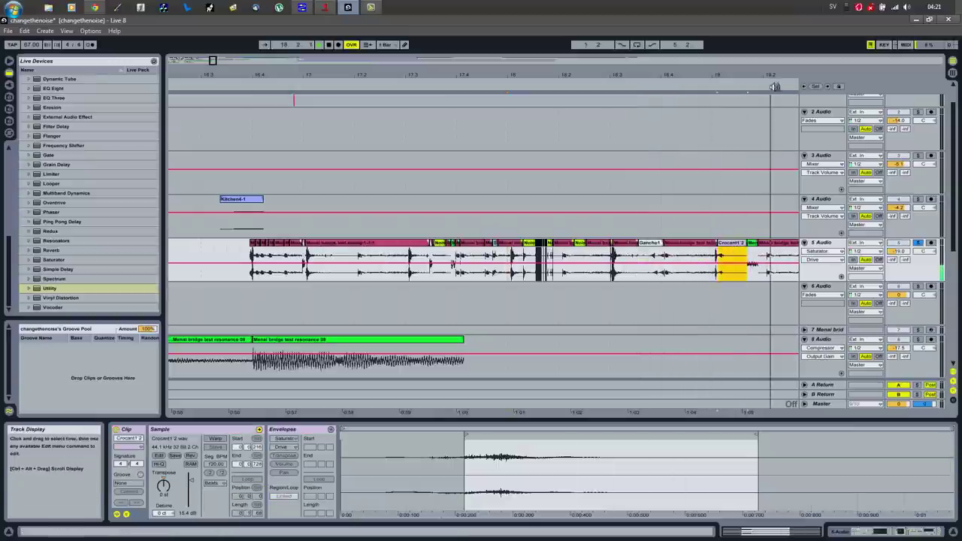
{"action": "left_click_drag", "start_coordinate": [789, 76], "coordinate": [573, 76]}
{"action": "key", "text": "space"}
{"action": "key", "text": "space"}
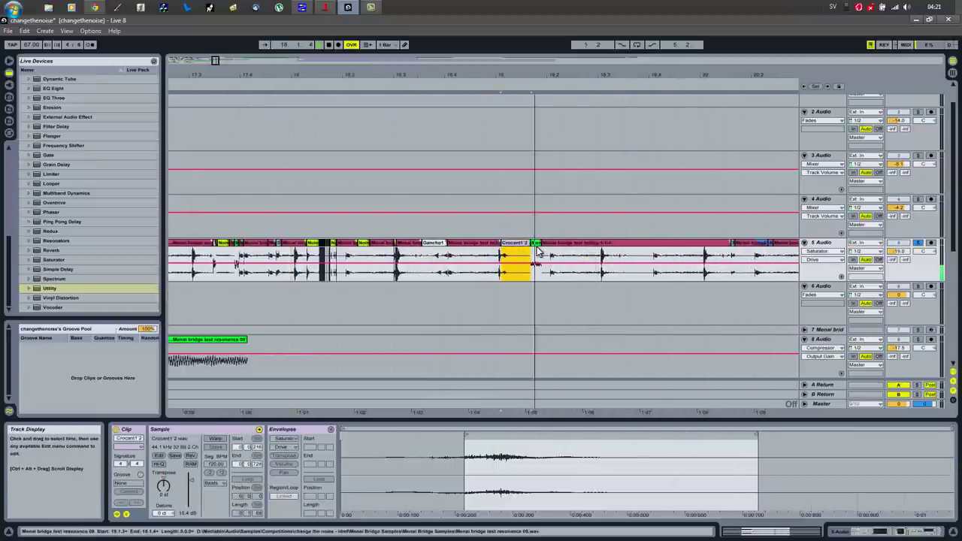
Break the short resonance clip after Crocant1 2 near 19.1.4 into two pieces separated by a small gap, and play the result
{"action": "left_click", "coordinate": [536, 247]}
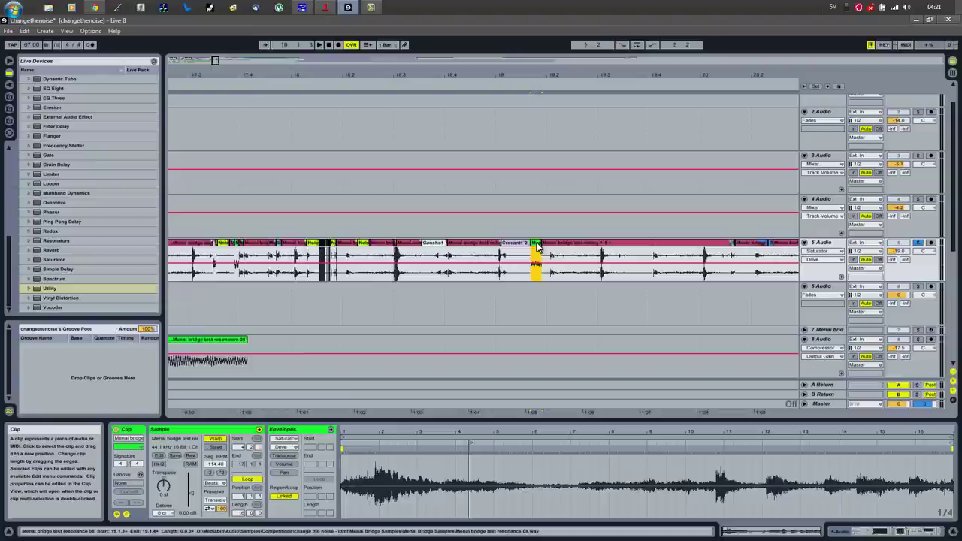
{"action": "left_click", "coordinate": [537, 248]}
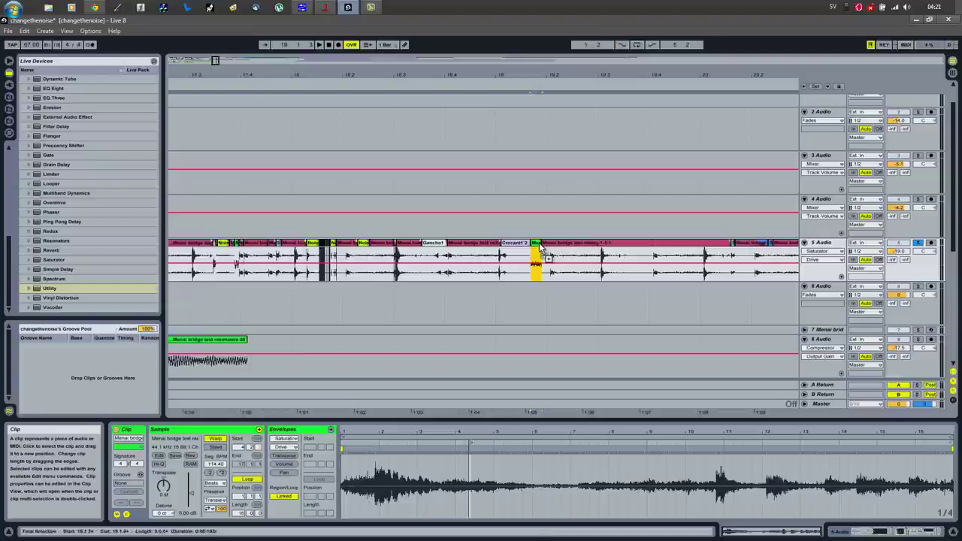
{"action": "left_click", "coordinate": [515, 275]}
{"action": "left_click", "coordinate": [463, 278]}
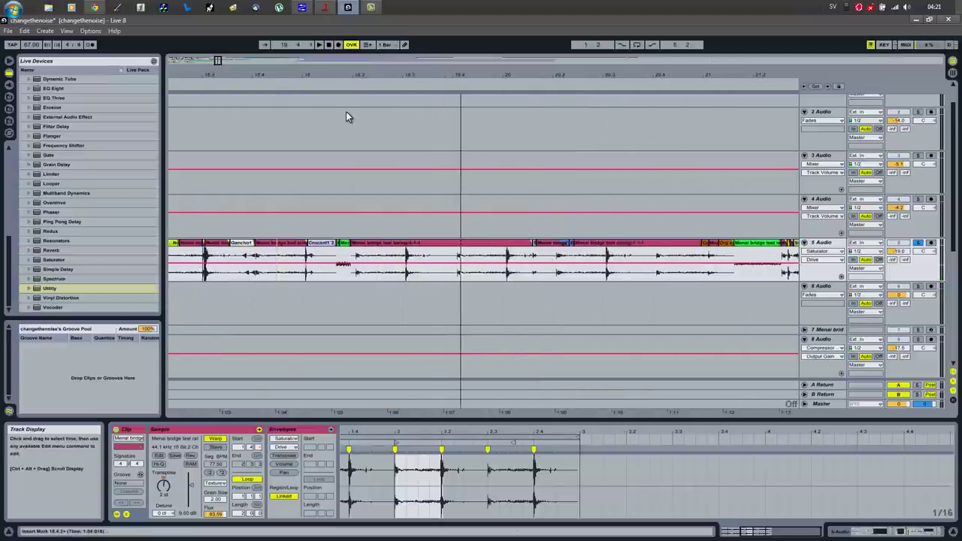
{"action": "left_click_drag", "start_coordinate": [348, 76], "coordinate": [339, 248]}
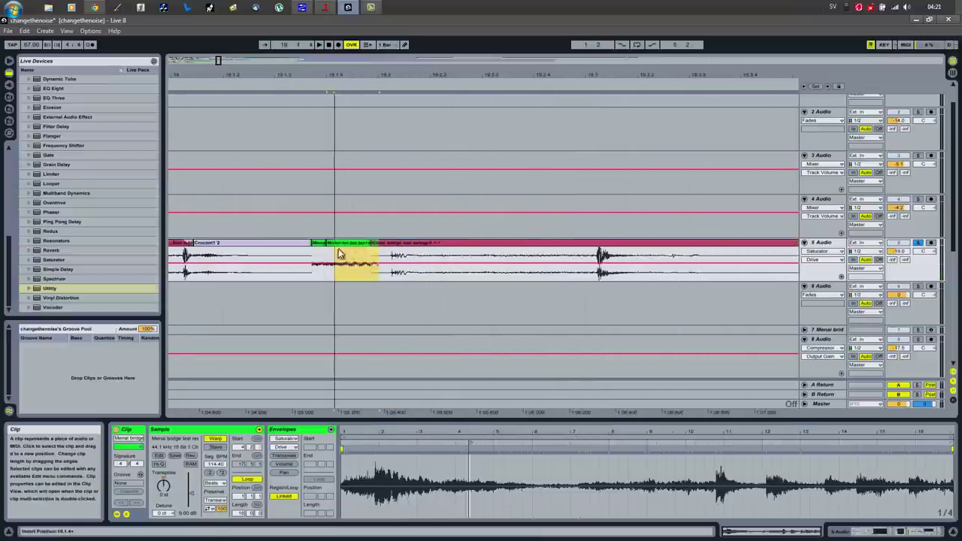
{"action": "left_click", "coordinate": [270, 278]}
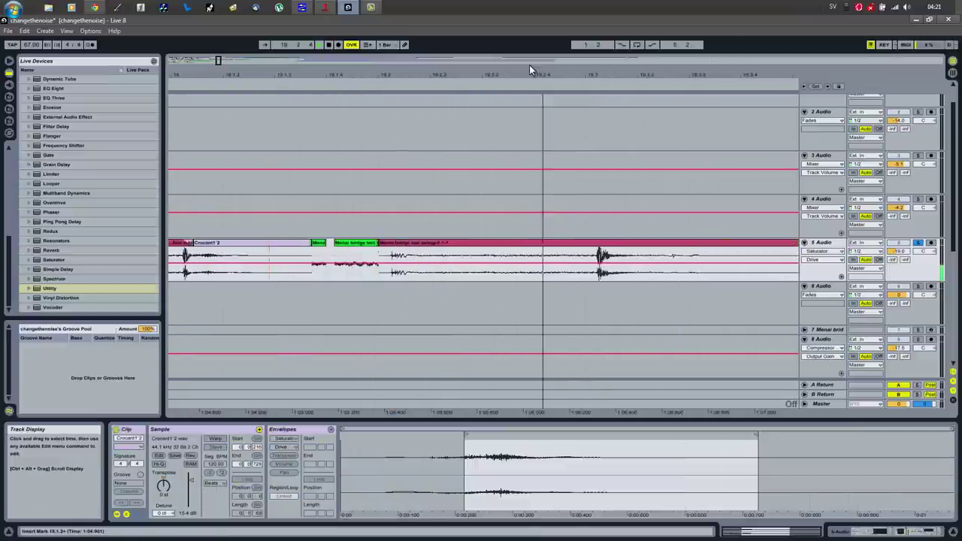
Take track 5 out of solo and play all tracks together from about 19.1
{"action": "left_click_drag", "start_coordinate": [577, 74], "coordinate": [577, 73]}
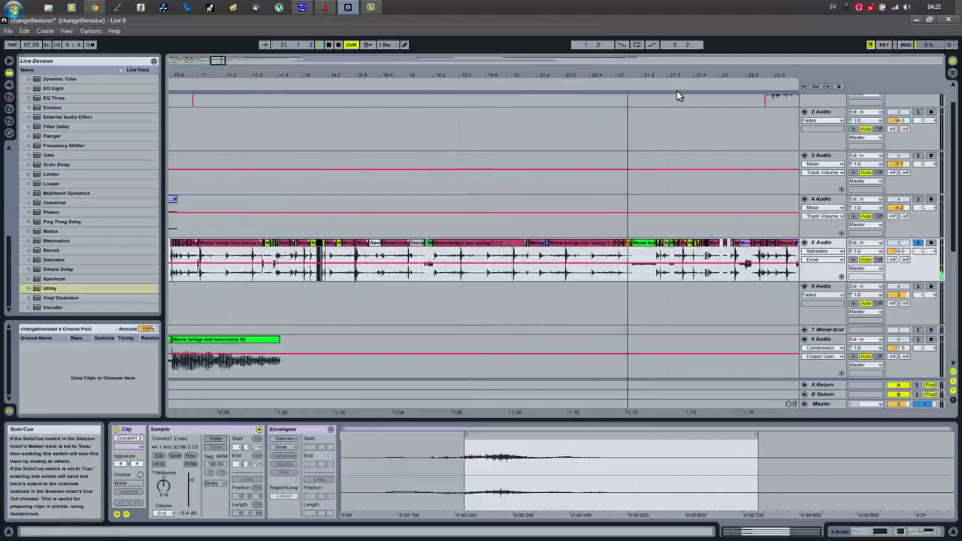
{"action": "left_click_drag", "start_coordinate": [730, 75], "coordinate": [590, 81]}
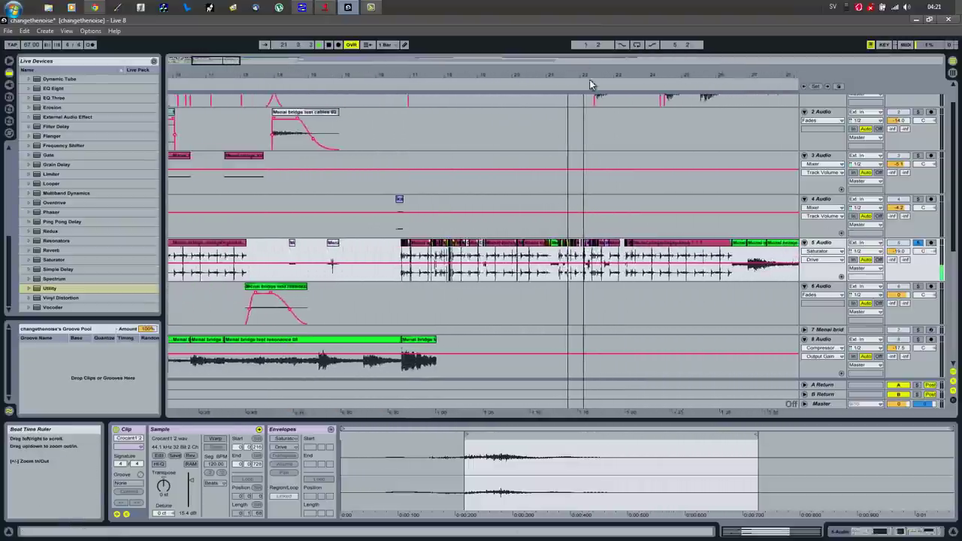
{"action": "left_click", "coordinate": [918, 242]}
{"action": "key", "text": "space"}
{"action": "key", "text": "space"}
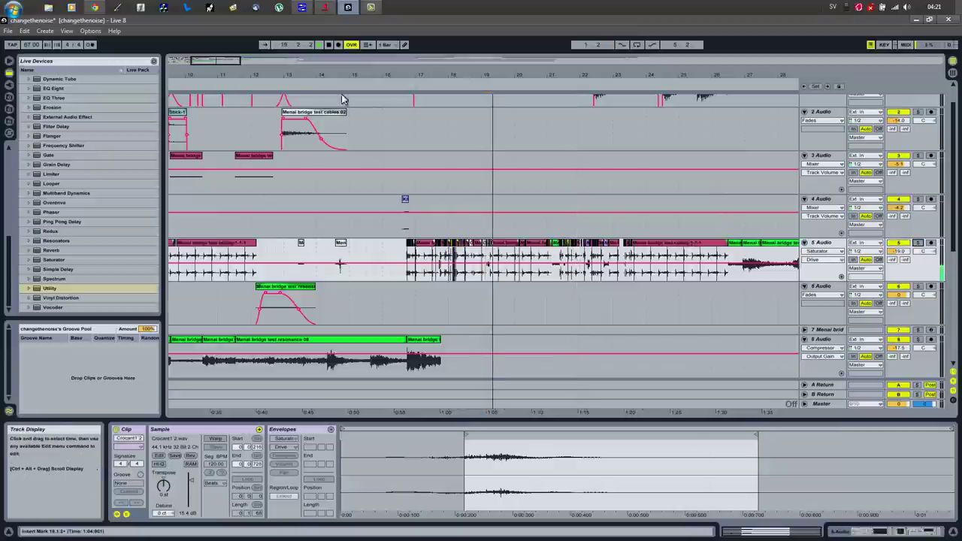
Hide the browser and play the arrangement from the beginning
{"action": "left_click_drag", "start_coordinate": [348, 76], "coordinate": [275, 93]}
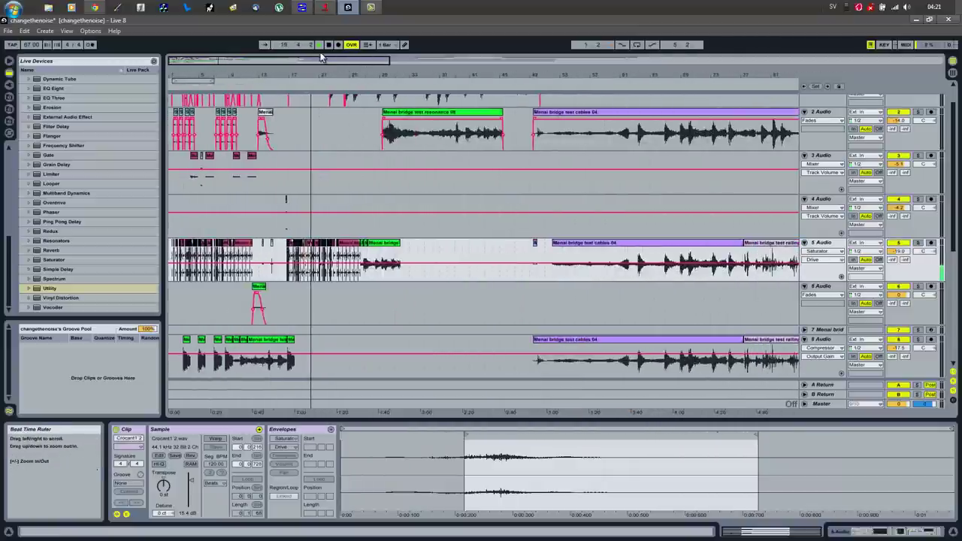
{"action": "double_click", "coordinate": [328, 46]}
{"action": "key", "text": "space"}
{"action": "left_click", "coordinate": [9, 62]}
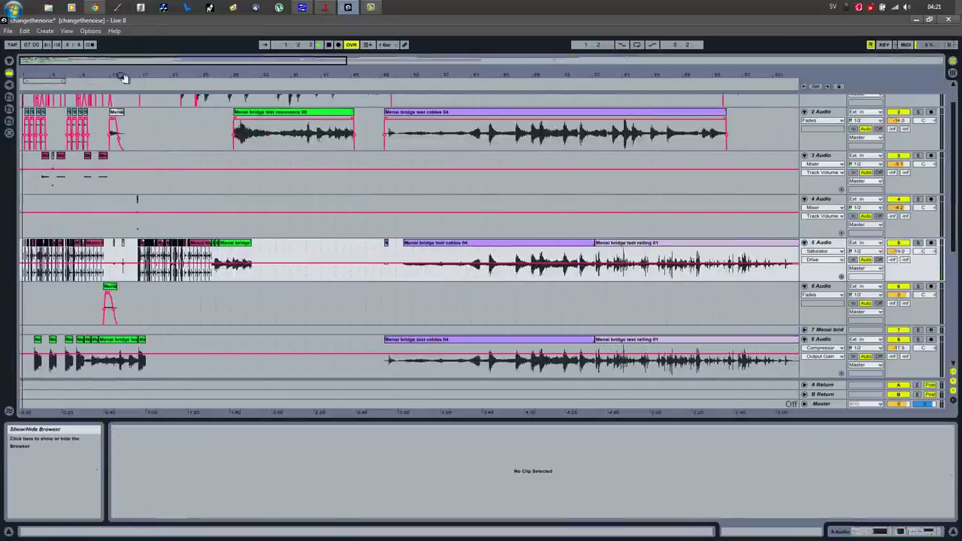
{"action": "left_click_drag", "start_coordinate": [97, 76], "coordinate": [96, 72]}
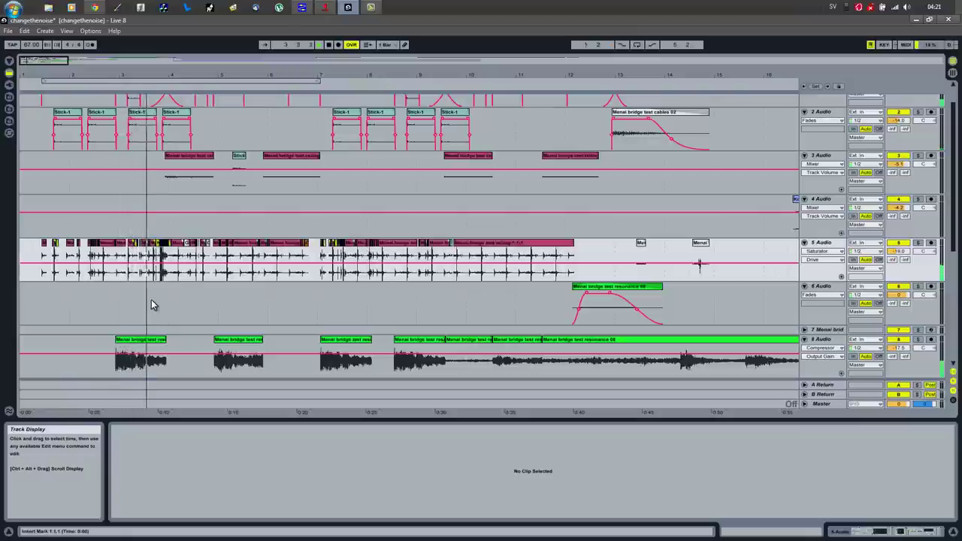
{"action": "left_click_drag", "start_coordinate": [202, 72], "coordinate": [202, 70]}
Extend the end of the short railing slice just after 3.4.4 on track 5 slightly into the next clip
{"action": "left_click", "coordinate": [54, 272]}
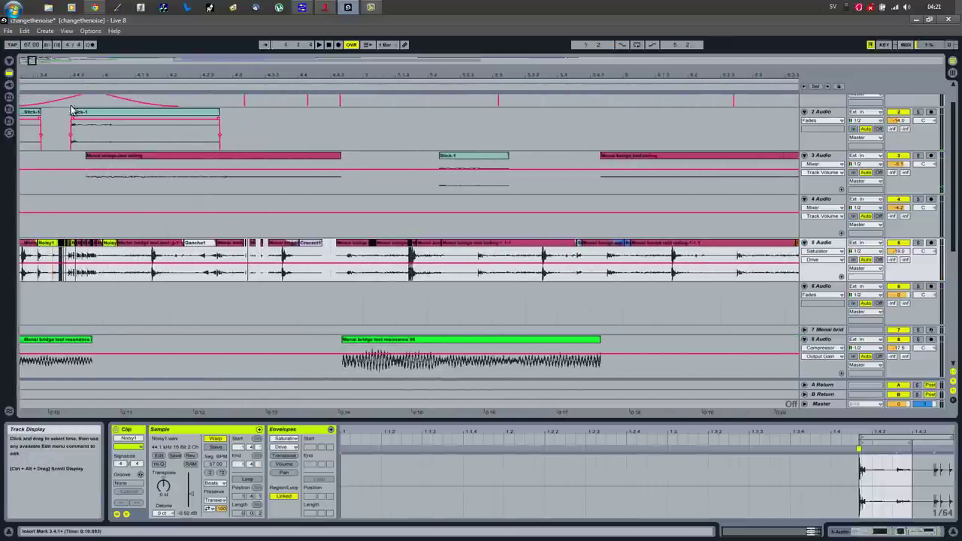
{"action": "left_click_drag", "start_coordinate": [96, 69], "coordinate": [384, 103]}
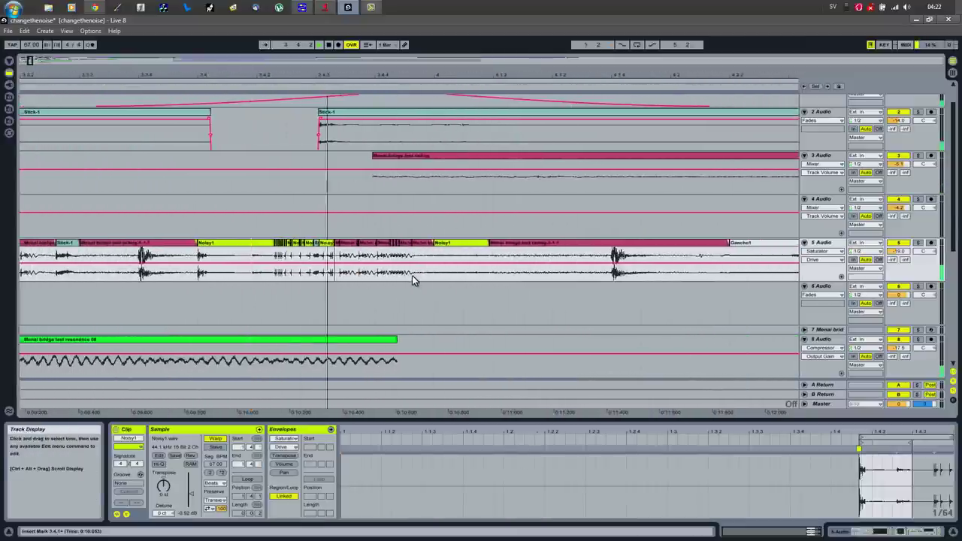
{"action": "left_click", "coordinate": [407, 248]}
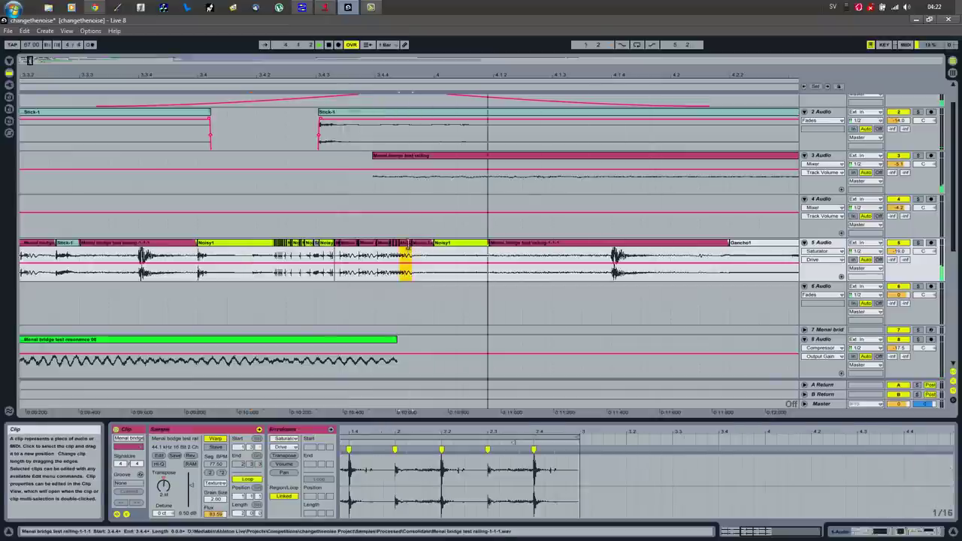
{"action": "left_click", "coordinate": [390, 281]}
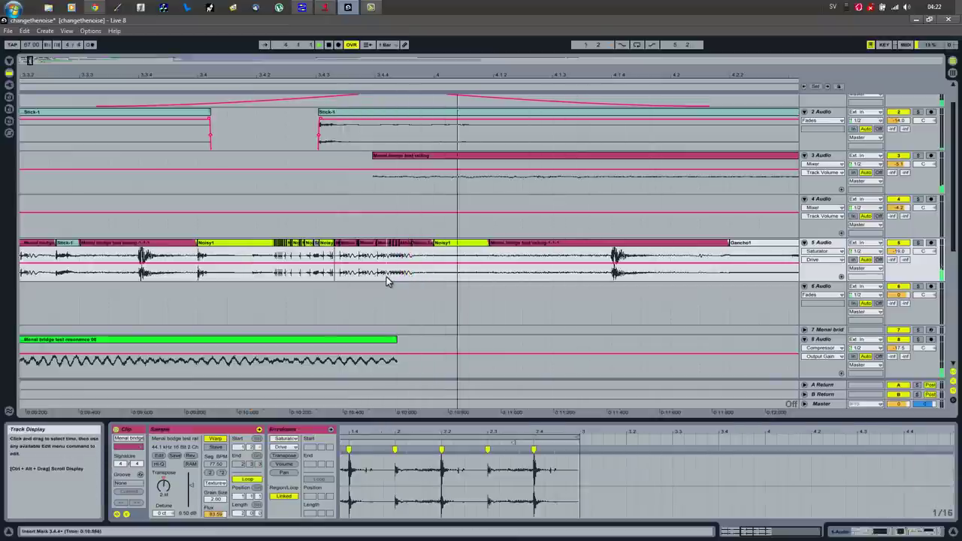
{"action": "left_click", "coordinate": [408, 248]}
{"action": "left_click_drag", "start_coordinate": [426, 77], "coordinate": [427, 77]}
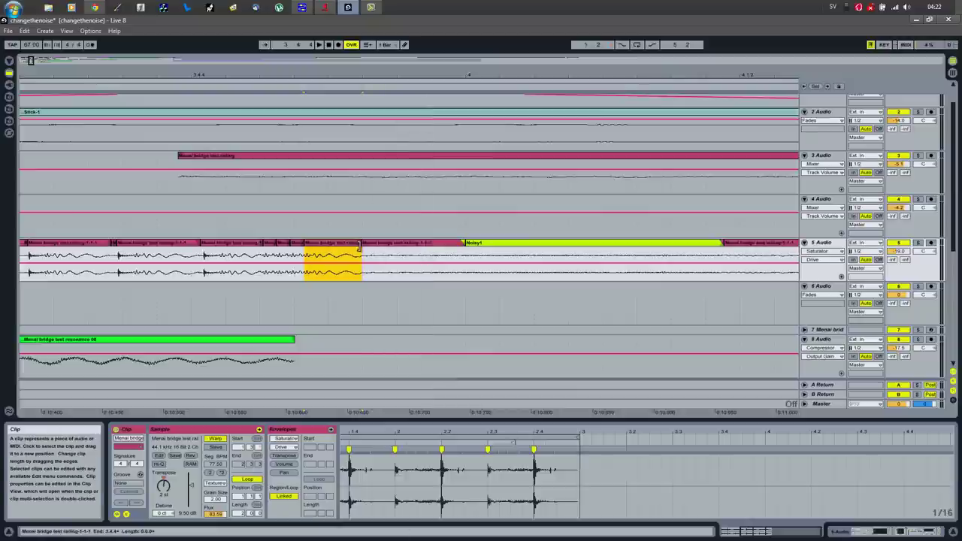
{"action": "mouse_move", "coordinate": [359, 240]}
{"action": "left_mouse_down"}
{"action": "mouse_move", "coordinate": [391, 248]}
{"action": "mouse_move", "coordinate": [366, 250]}
{"action": "left_mouse_up"}
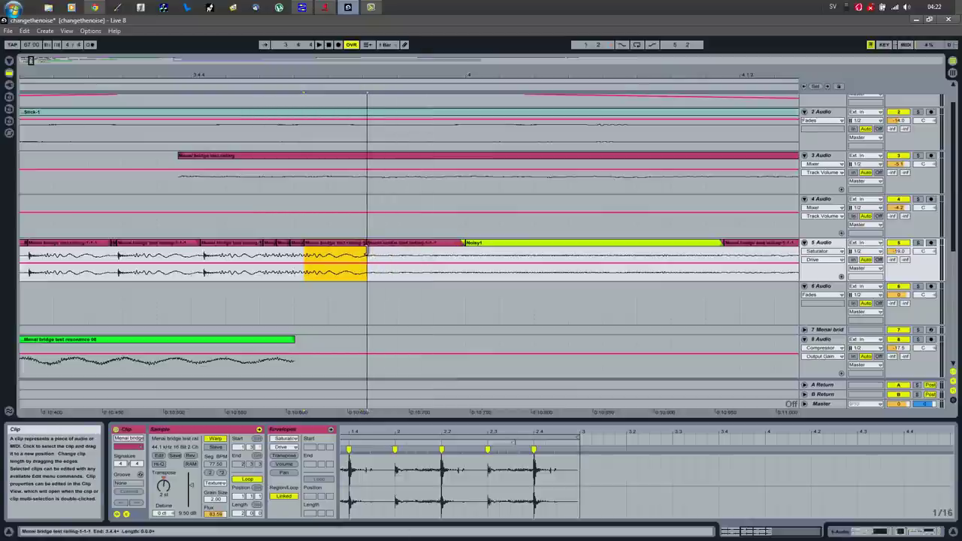
Place a short Noisy1-3 slice directly before the Noisy1 clip at bar 4 on track 5 and open its clip settings
{"action": "left_click", "coordinate": [484, 246]}
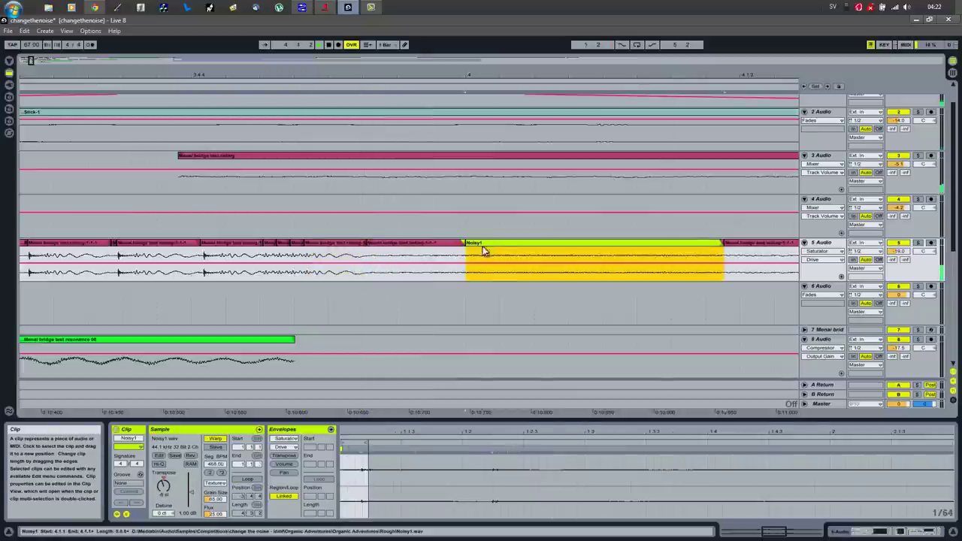
{"action": "left_click", "coordinate": [483, 272]}
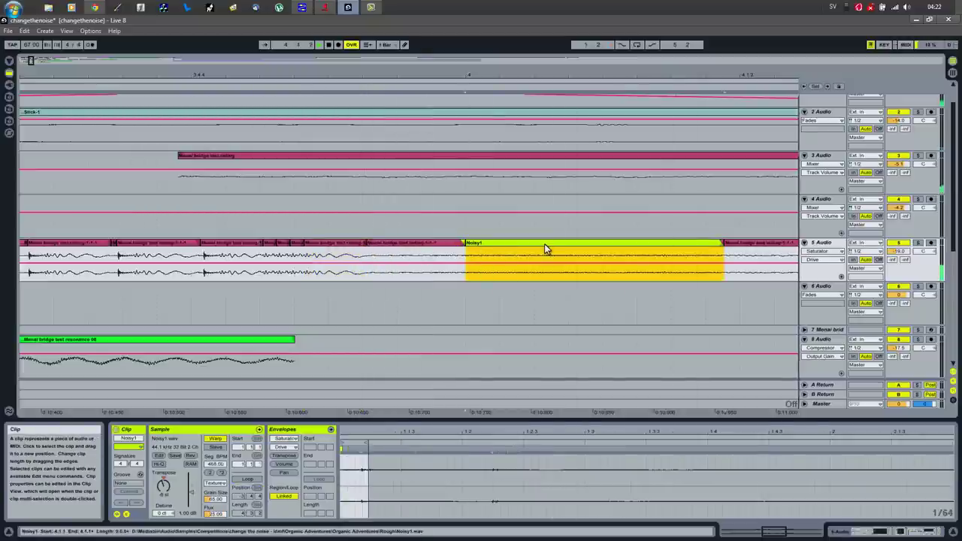
{"action": "left_click", "coordinate": [658, 275]}
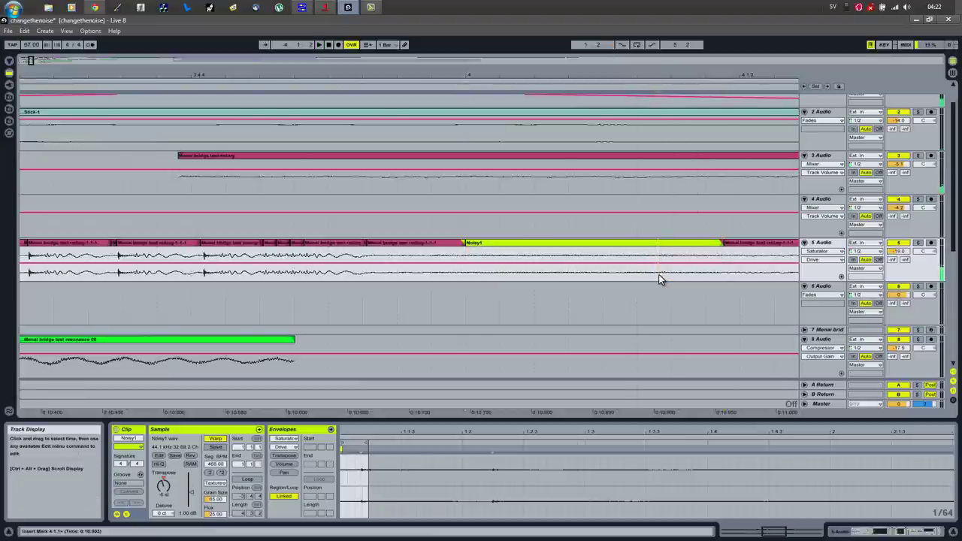
{"action": "left_click_drag", "start_coordinate": [705, 241], "coordinate": [447, 249]}
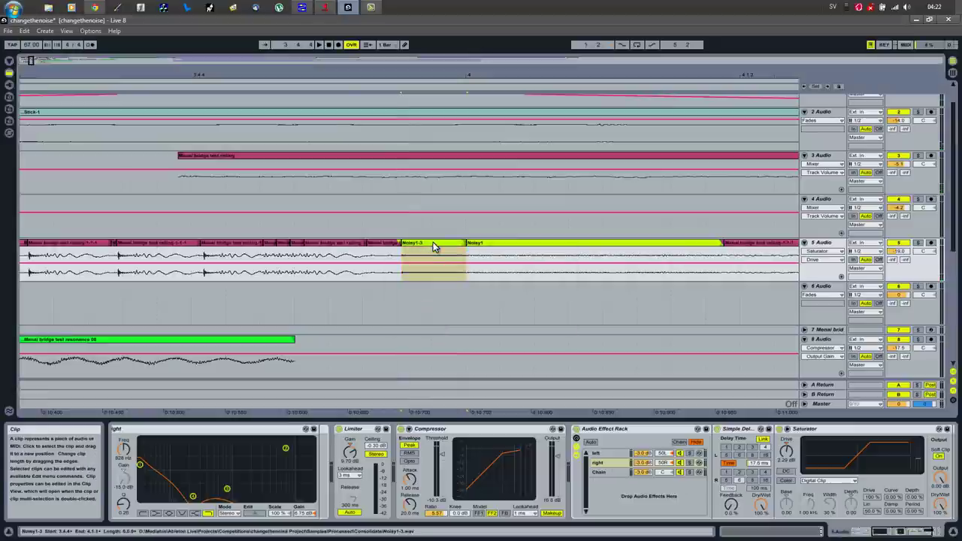
{"action": "double_click", "coordinate": [430, 243]}
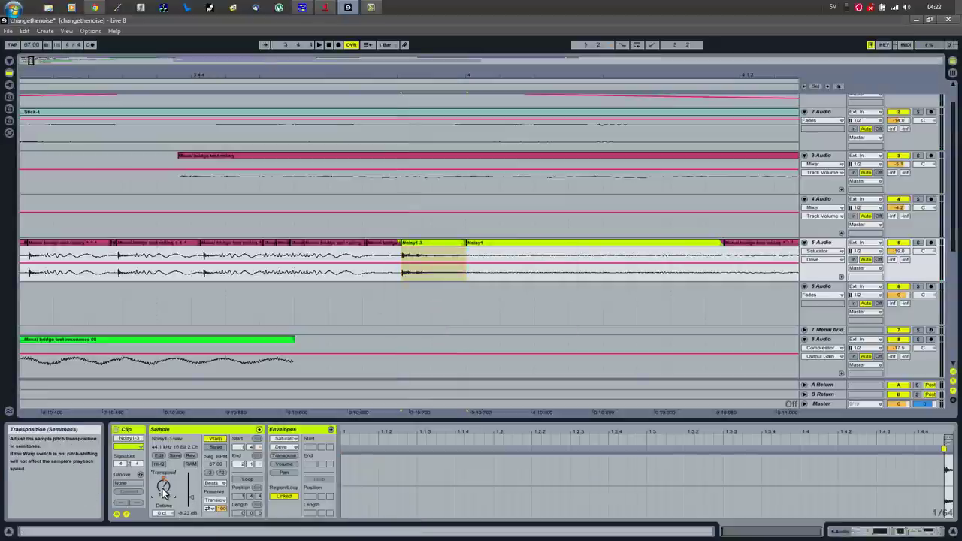
Set the Noisy1-3 clip's warp mode to Texture and play the passage leading into bar 4
{"action": "left_click", "coordinate": [215, 482]}
{"action": "left_click", "coordinate": [218, 497]}
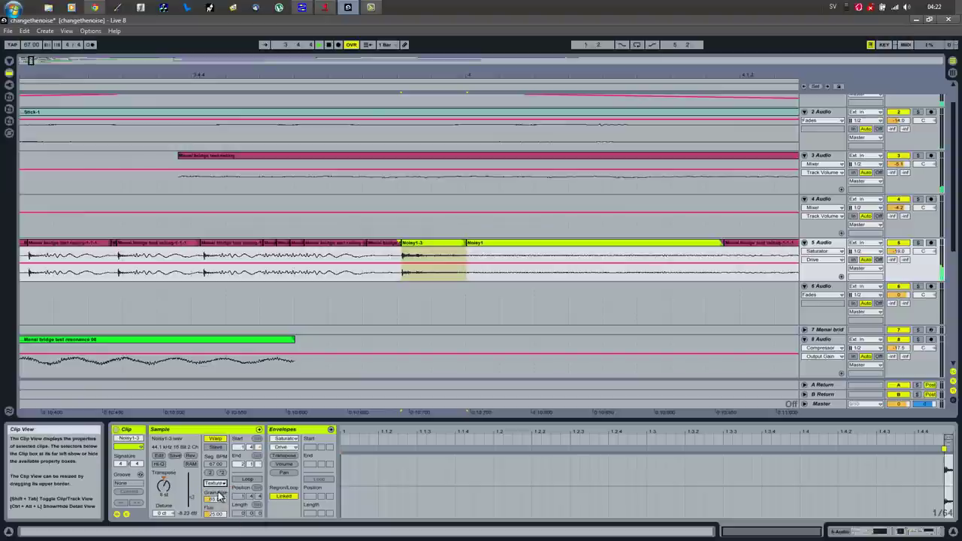
{"action": "left_click", "coordinate": [429, 247]}
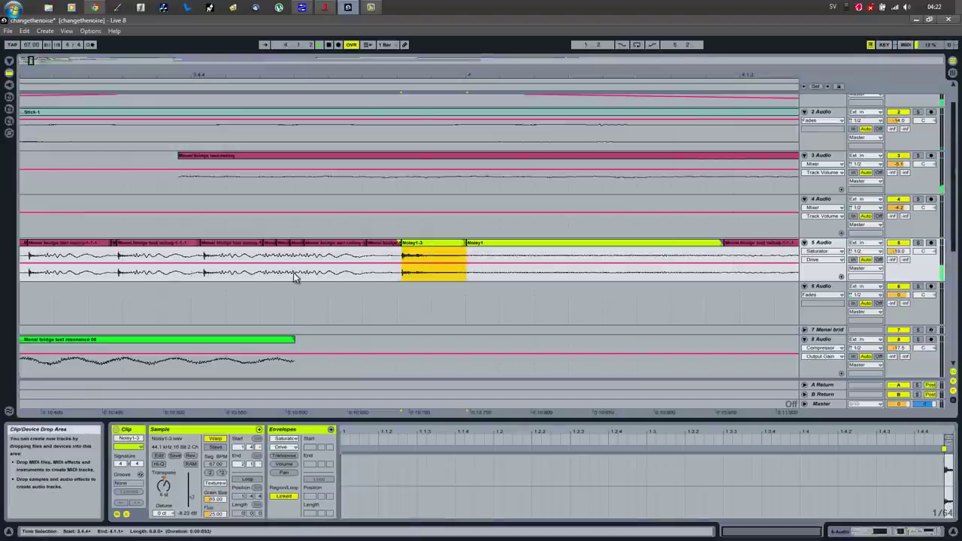
{"action": "left_click", "coordinate": [139, 274]}
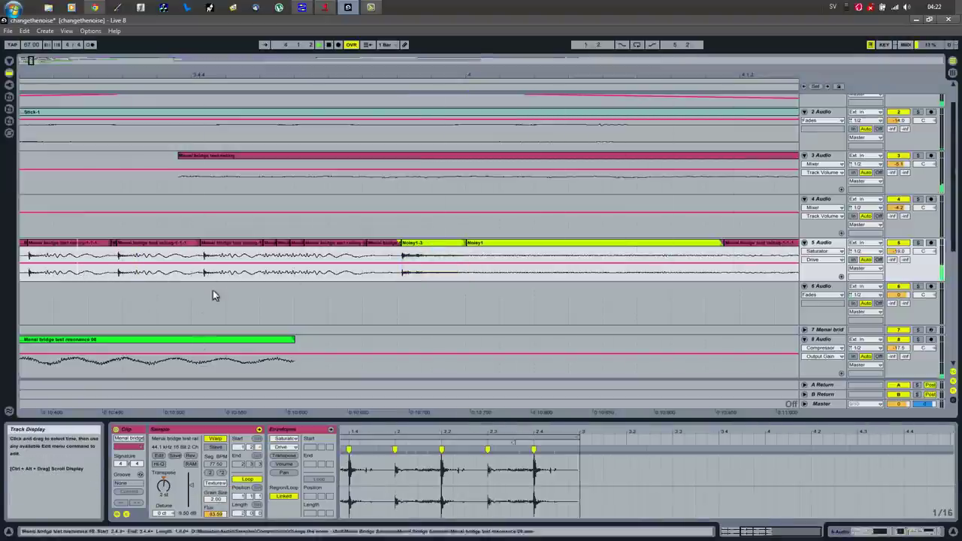
{"action": "left_click_drag", "start_coordinate": [261, 68], "coordinate": [255, 71]}
{"action": "key", "text": "space"}
{"action": "key", "text": "space"}
{"action": "key", "text": "space"}
Split a very short slice out of the railing clip after 3.4.4 on track 5 and play from about 2.2
{"action": "left_click_drag", "start_coordinate": [342, 73], "coordinate": [315, 191]}
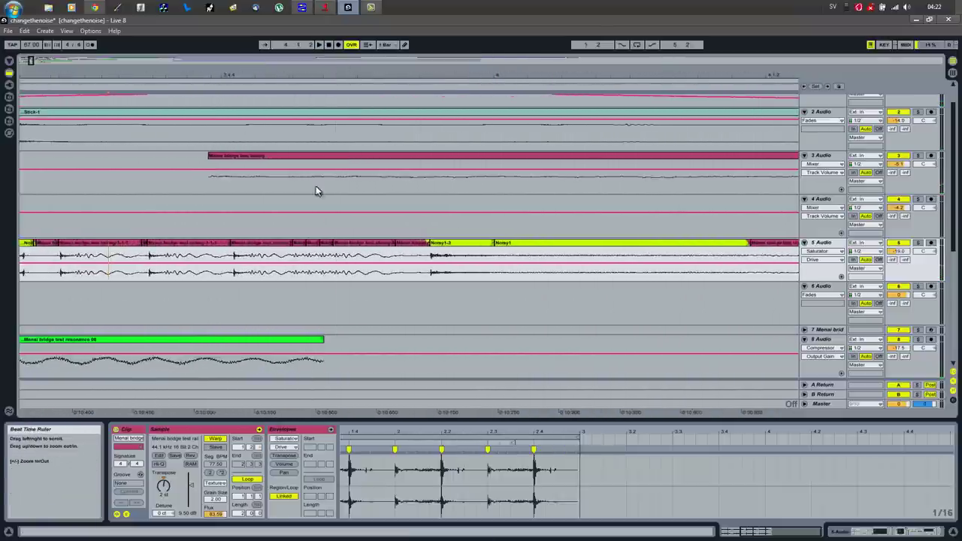
{"action": "left_click", "coordinate": [360, 256]}
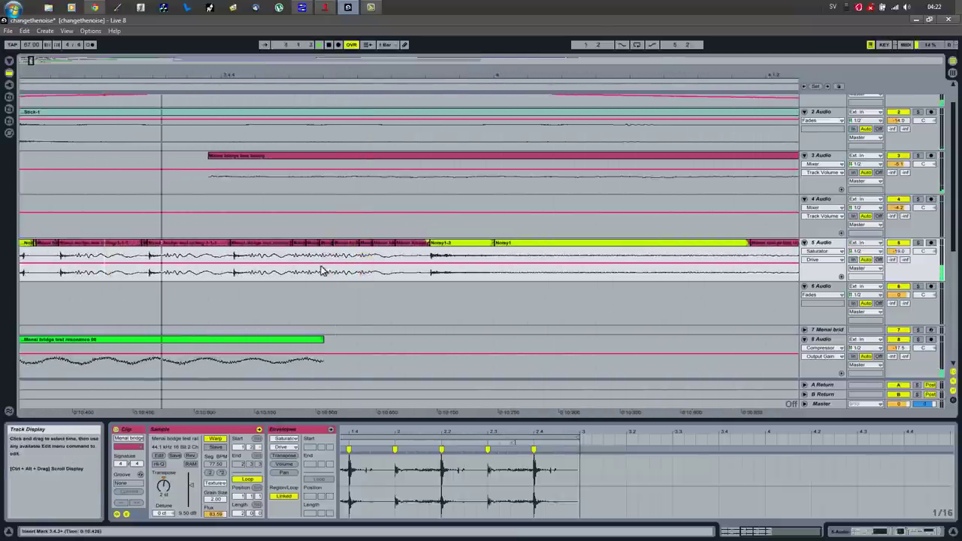
{"action": "left_click", "coordinate": [366, 248]}
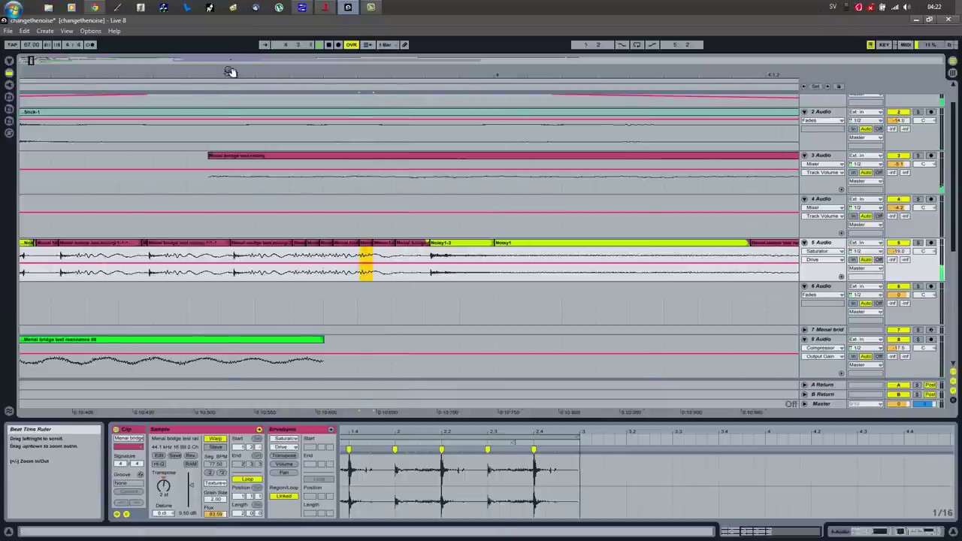
{"action": "left_click_drag", "start_coordinate": [230, 71], "coordinate": [173, 290]}
{"action": "left_click", "coordinate": [129, 274]}
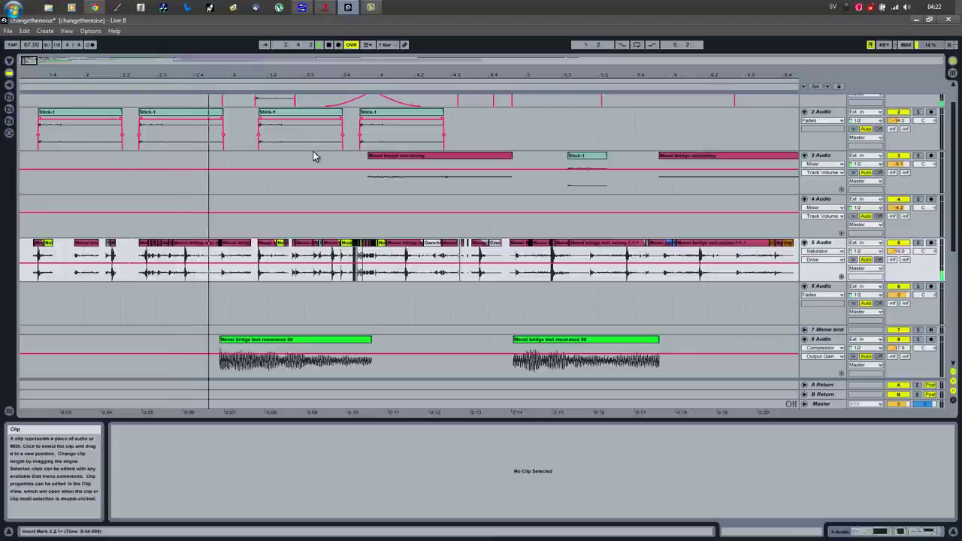
Copy a short piece of the Stick-1 clip from track 2 into track 5 just after bar 5, raise its gain and play it back
{"action": "left_click", "coordinate": [381, 146]}
{"action": "left_click", "coordinate": [544, 269]}
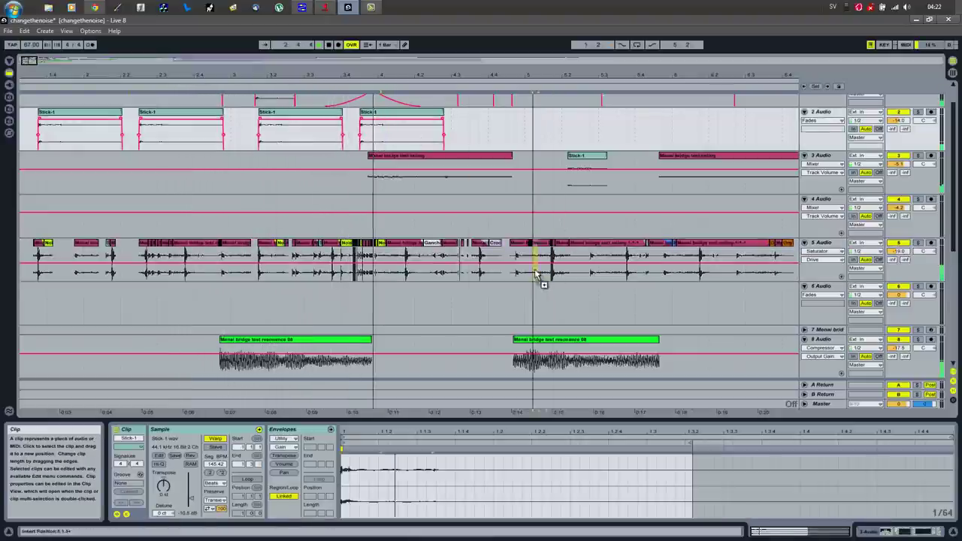
{"action": "left_click_drag", "start_coordinate": [544, 269], "coordinate": [546, 271]}
{"action": "left_click_drag", "start_coordinate": [191, 498], "coordinate": [190, 496]}
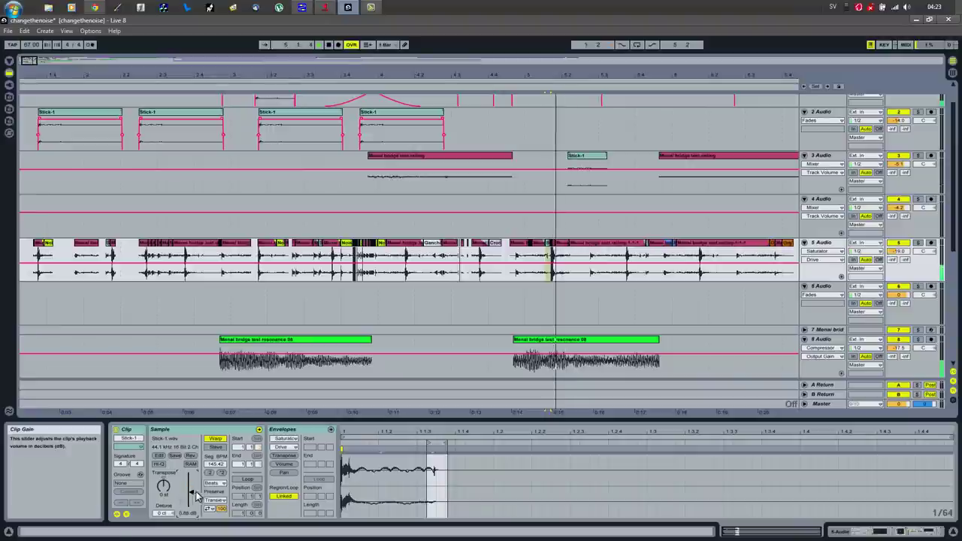
{"action": "left_click", "coordinate": [444, 276]}
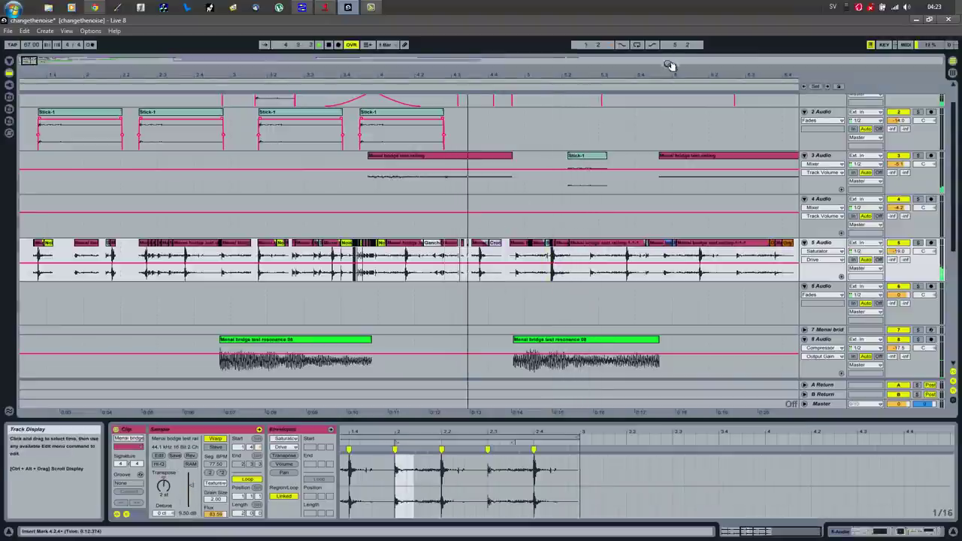
Solo track 1 and play back the passage with its purple bridge clip starting at 4.4.3
{"action": "left_click_drag", "start_coordinate": [658, 71], "coordinate": [366, 71]}
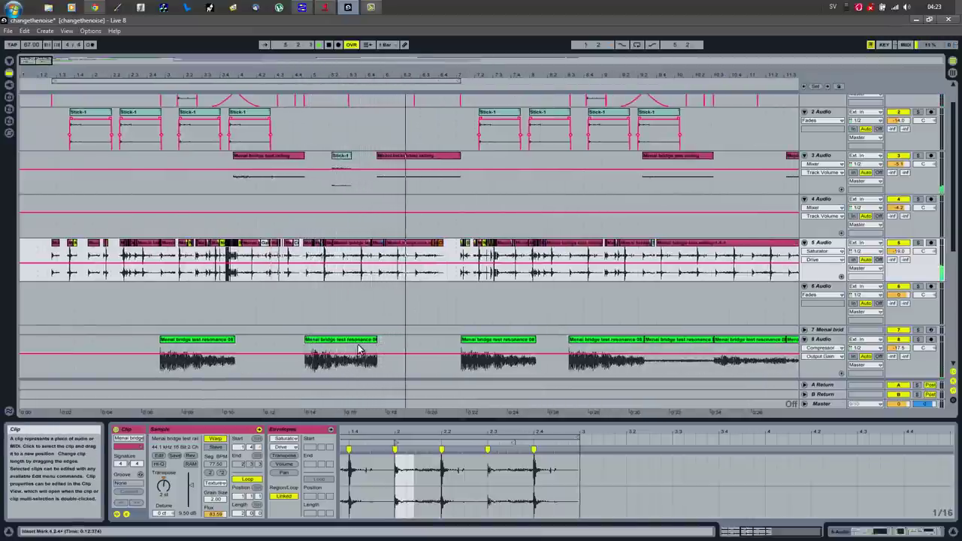
{"action": "scroll", "coordinate": [433, 273], "scroll_direction": "up", "scroll_amount": 1}
{"action": "scroll", "coordinate": [432, 272], "scroll_direction": "down", "scroll_amount": 2}
{"action": "scroll", "coordinate": [429, 286], "scroll_direction": "up", "scroll_amount": 2}
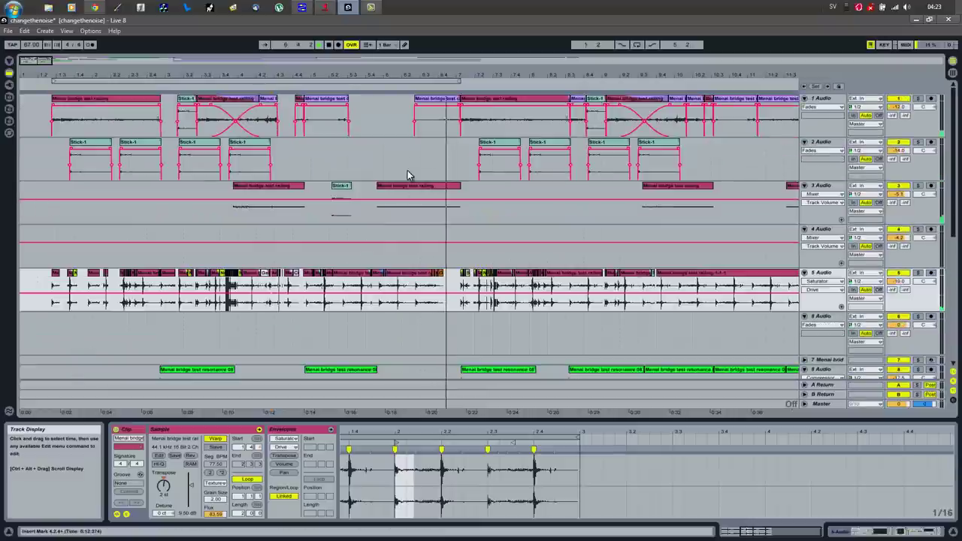
{"action": "left_click", "coordinate": [339, 103]}
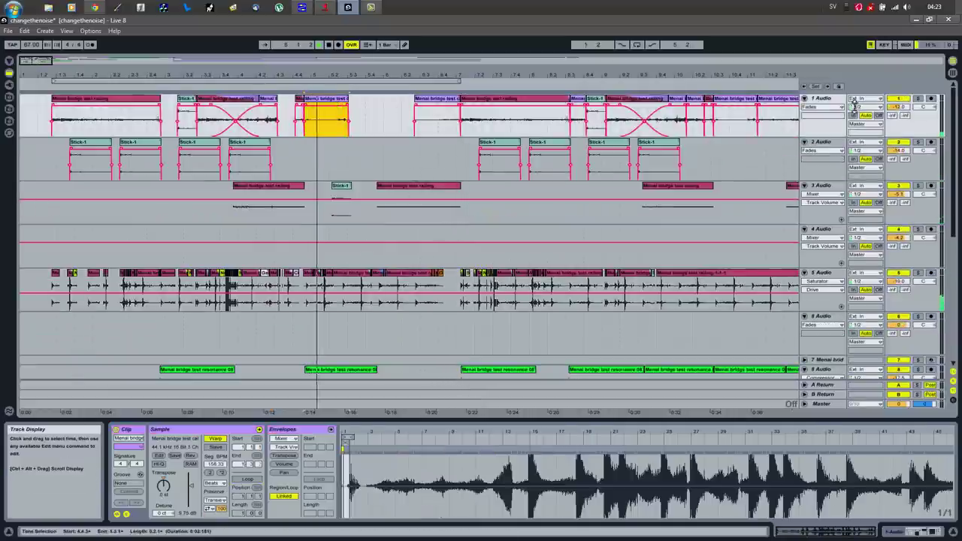
{"action": "left_click", "coordinate": [918, 100]}
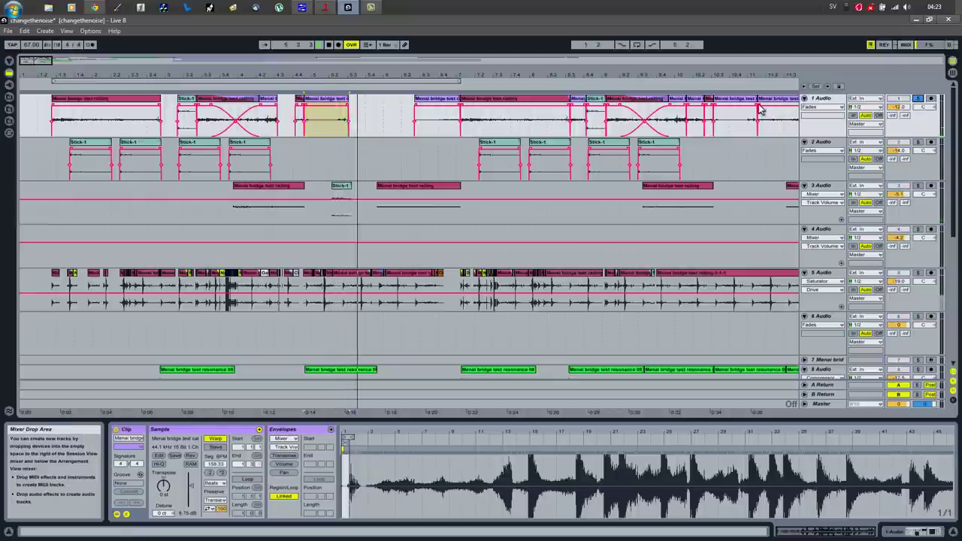
{"action": "key", "text": "space"}
{"action": "key", "text": "space"}
Fine-tune the gain of the purple bridge clip at 4.4.3 on track 1, show the track's effect chain, and play the passage with all tracks
{"action": "left_click", "coordinate": [323, 100]}
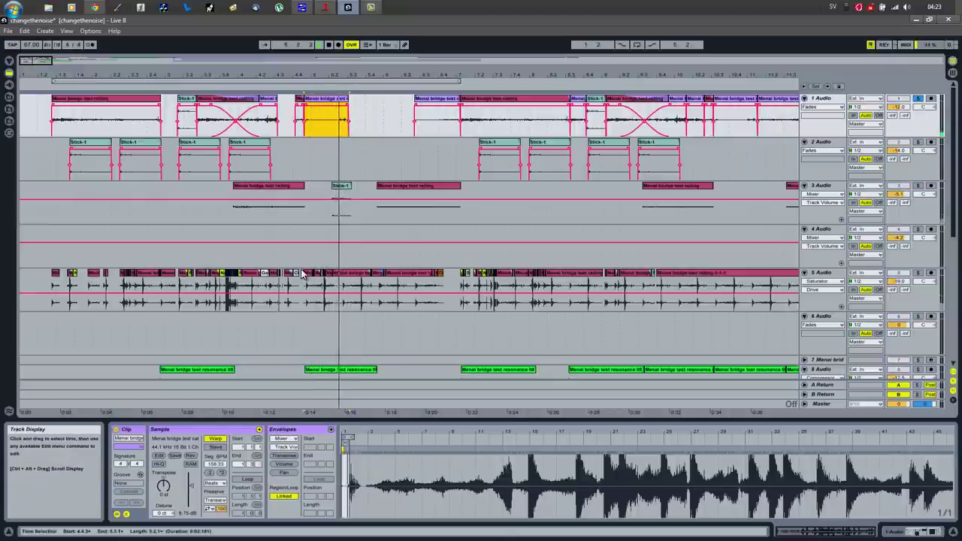
{"action": "key", "text": "shift+Tab"}
{"action": "key", "text": "shift+Tab"}
{"action": "left_click_drag", "start_coordinate": [183, 489], "coordinate": [181, 486]}
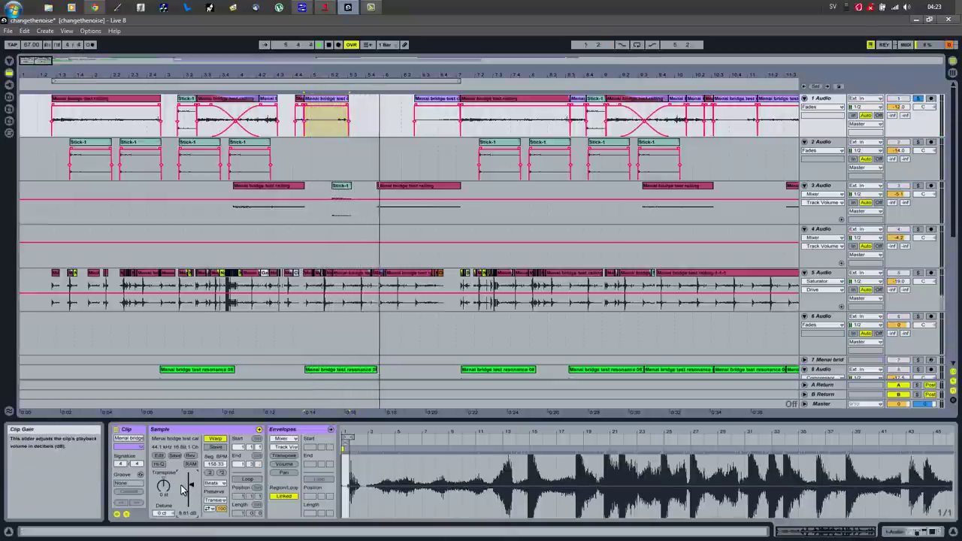
{"action": "key", "text": "Tab"}
{"action": "key", "text": "shift+Tab"}
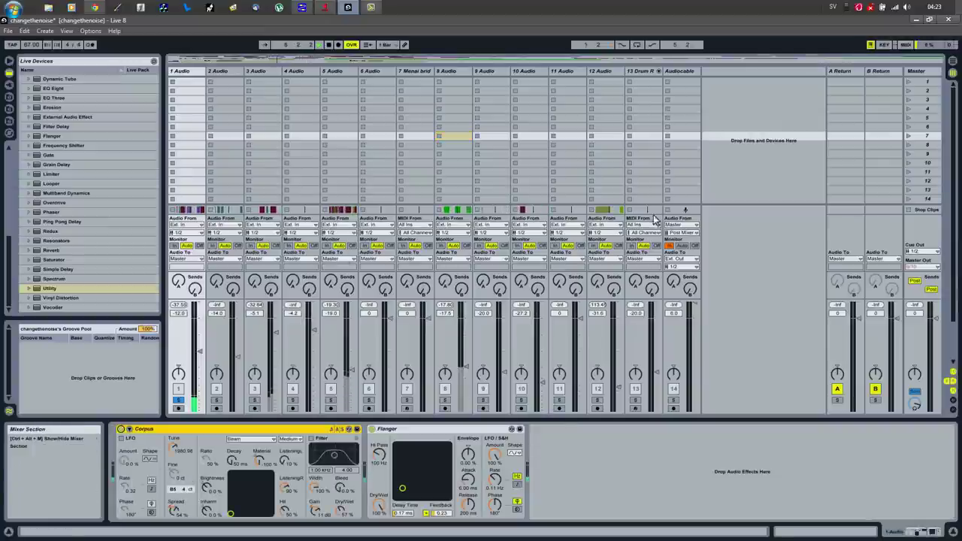
{"action": "key", "text": "Tab"}
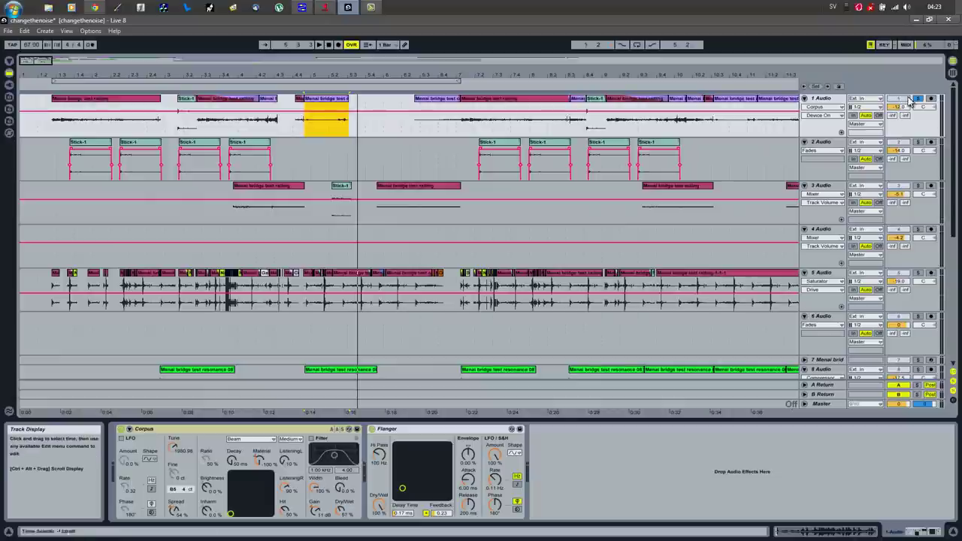
{"action": "key", "text": "space"}
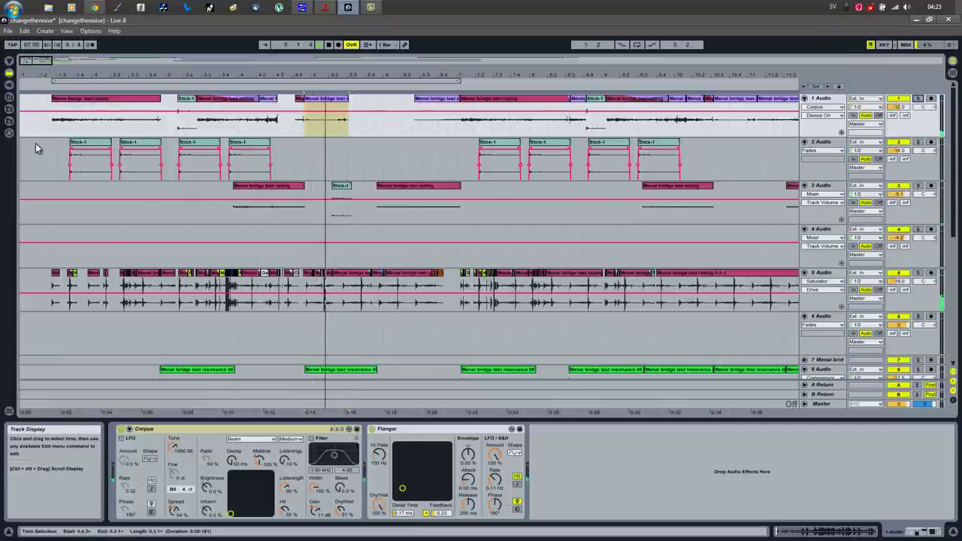
Play the arrangement from 1.2.2 and set the volume of track 1 to -11.7 dB
{"action": "left_click", "coordinate": [45, 131]}
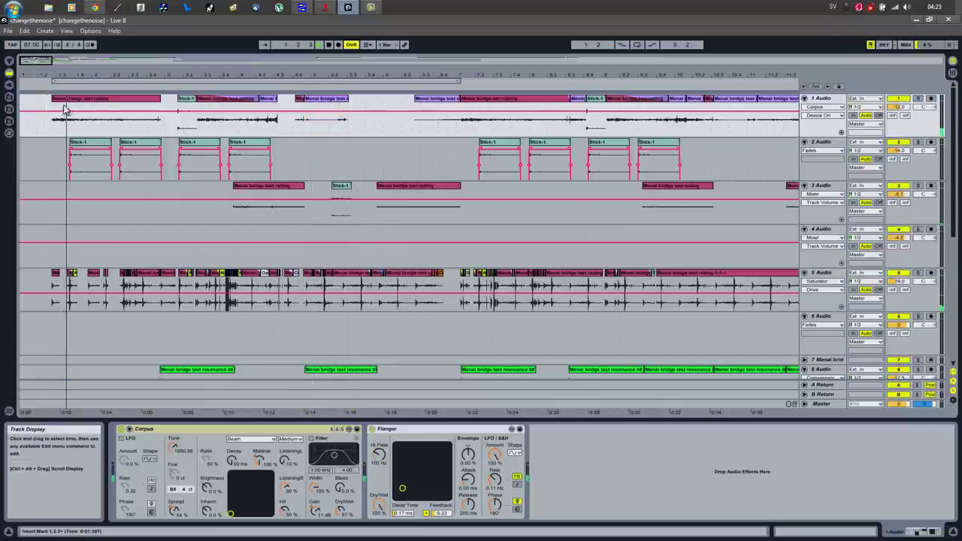
{"action": "left_click", "coordinate": [91, 104]}
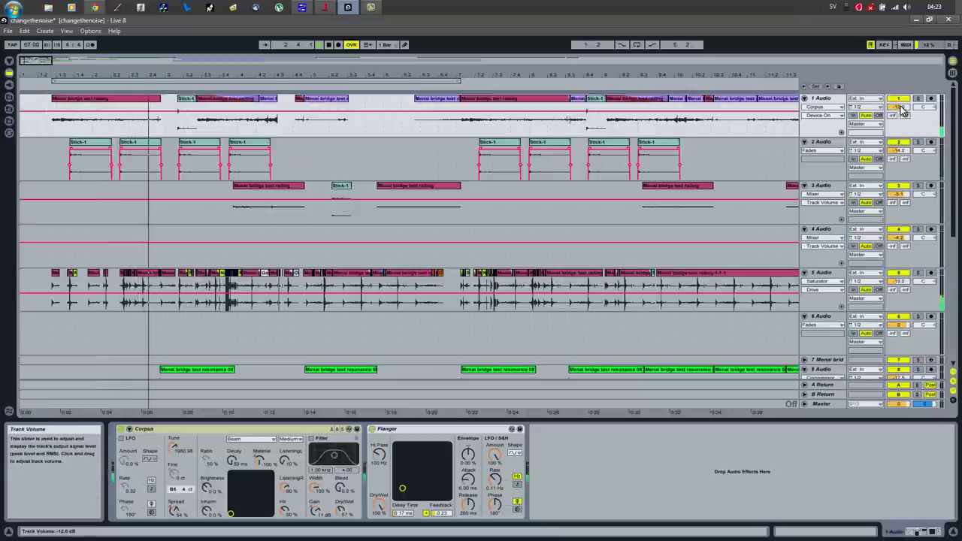
{"action": "left_click_drag", "start_coordinate": [904, 110], "coordinate": [905, 108]}
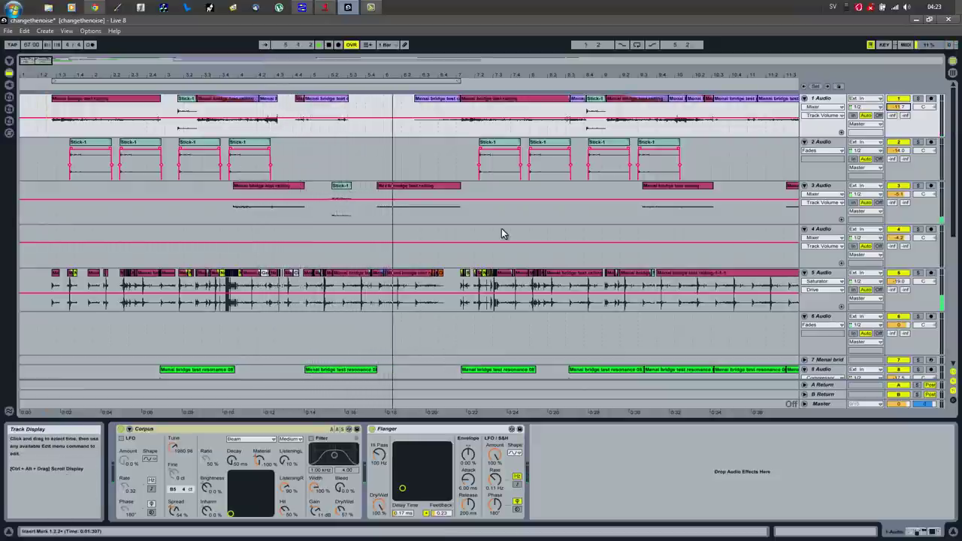
Delete the railing clip that runs from 5.4.3 to bar 7 on track 3 and play the passage without it
{"action": "left_click", "coordinate": [917, 187]}
{"action": "left_click", "coordinate": [425, 189]}
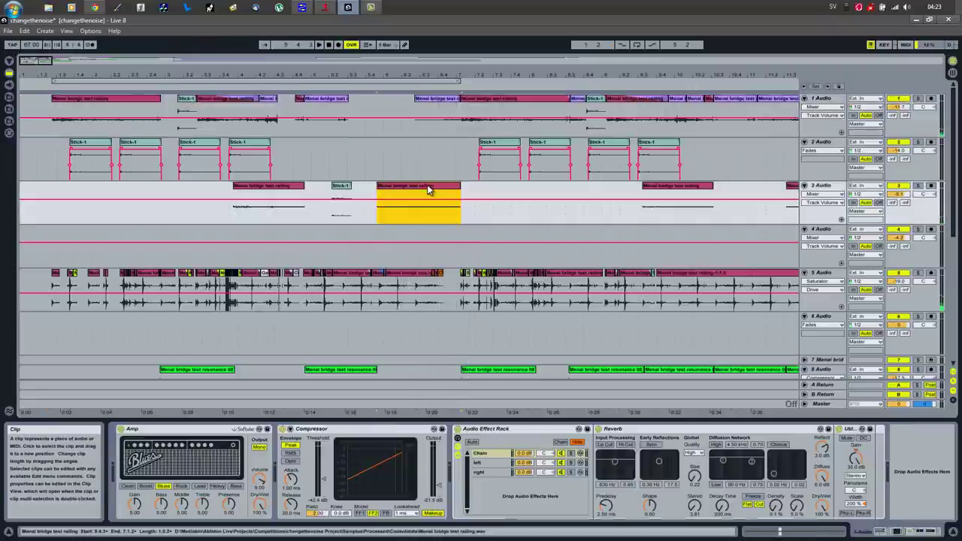
{"action": "key", "text": "Delete"}
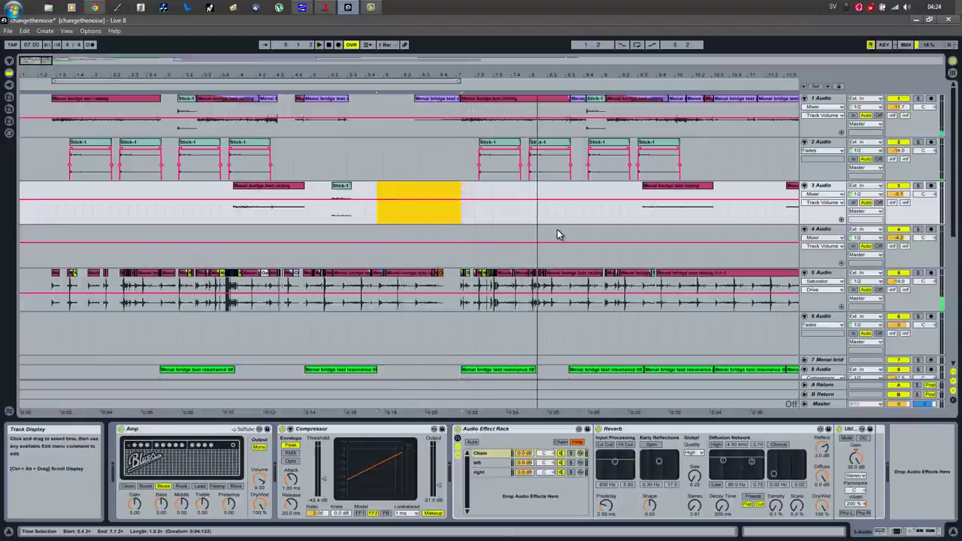
{"action": "key", "text": "space"}
{"action": "key", "text": "space"}
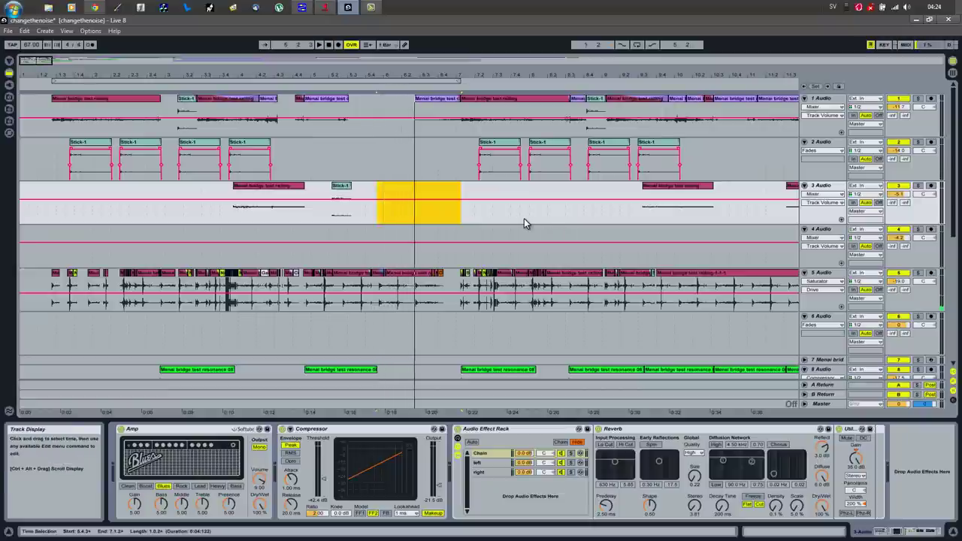
Browse the Organic Adventures and Menai Bridge sample folders and preview the resonance 08 and railing recordings
{"action": "key", "text": "shift+Tab"}
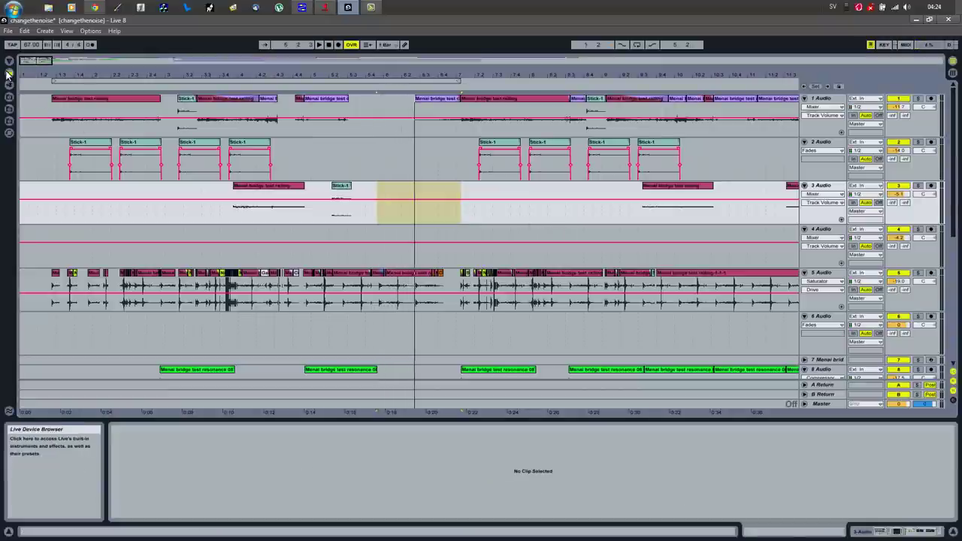
{"action": "key", "text": "ctrl+alt+b"}
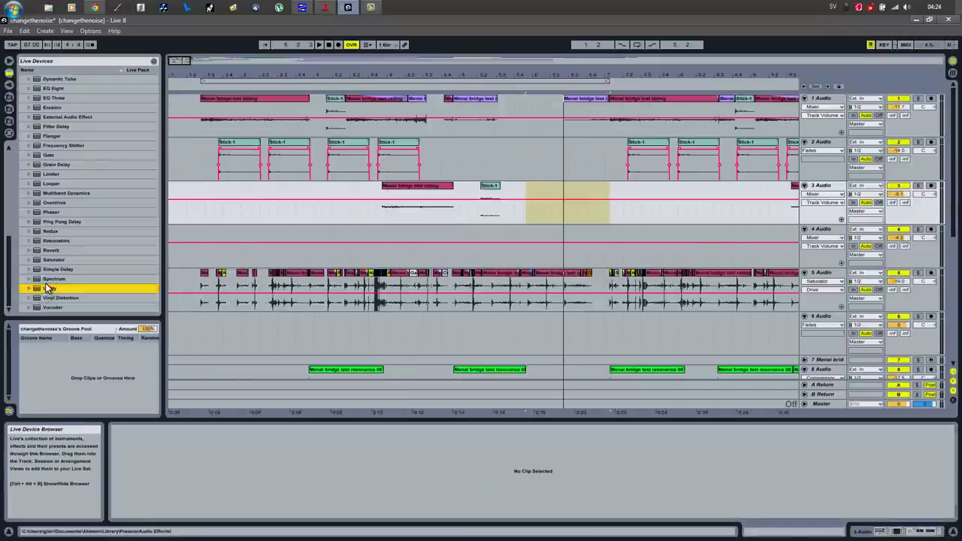
{"action": "left_click", "coordinate": [9, 120]}
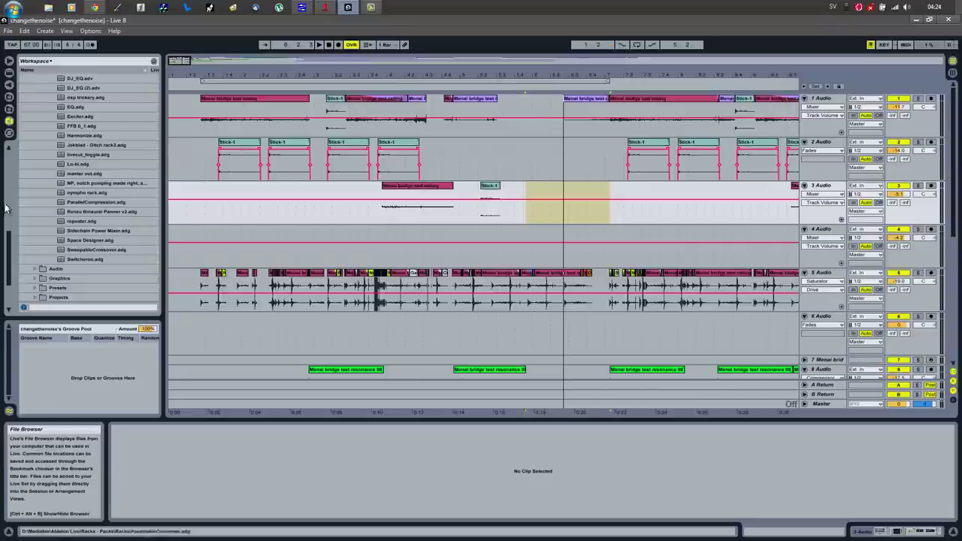
{"action": "left_click", "coordinate": [9, 111]}
{"action": "left_click", "coordinate": [78, 216]}
{"action": "scroll", "coordinate": [93, 259], "scroll_direction": "down", "scroll_amount": 3}
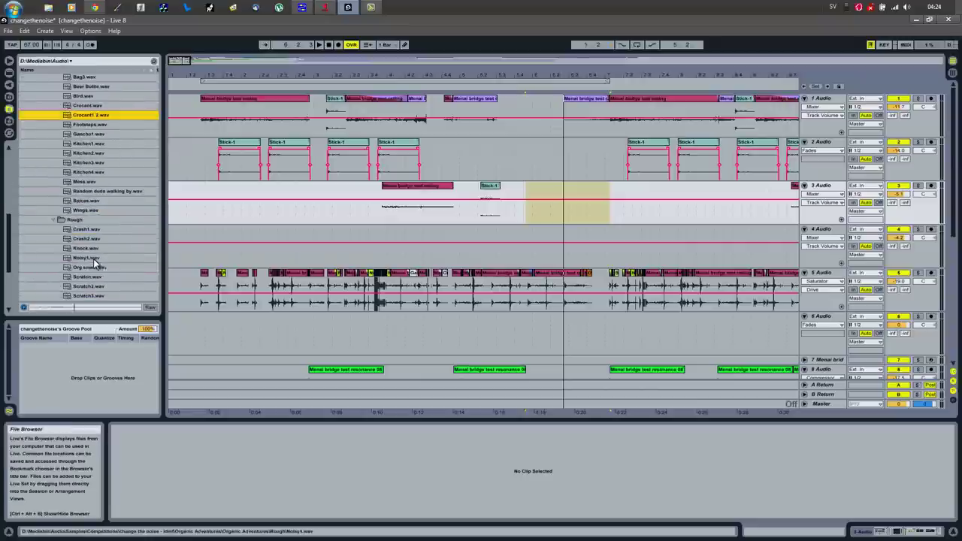
{"action": "left_click", "coordinate": [78, 279]}
{"action": "scroll", "coordinate": [83, 276], "scroll_direction": "down", "scroll_amount": 4}
{"action": "scroll", "coordinate": [83, 276], "scroll_direction": "up", "scroll_amount": 4}
{"action": "scroll", "coordinate": [82, 276], "scroll_direction": "down", "scroll_amount": 1}
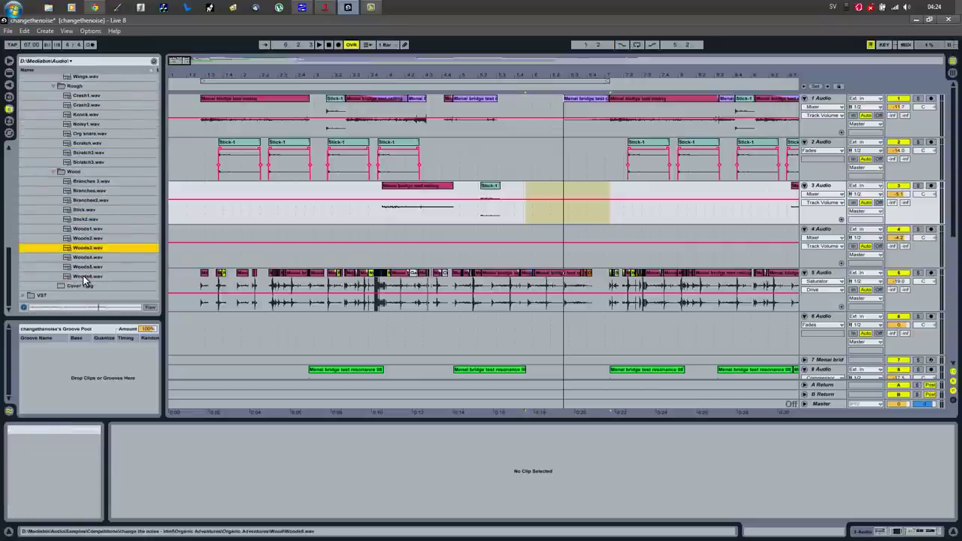
{"action": "scroll", "coordinate": [82, 276], "scroll_direction": "up", "scroll_amount": 2}
{"action": "scroll", "coordinate": [63, 193], "scroll_direction": "up", "scroll_amount": 6}
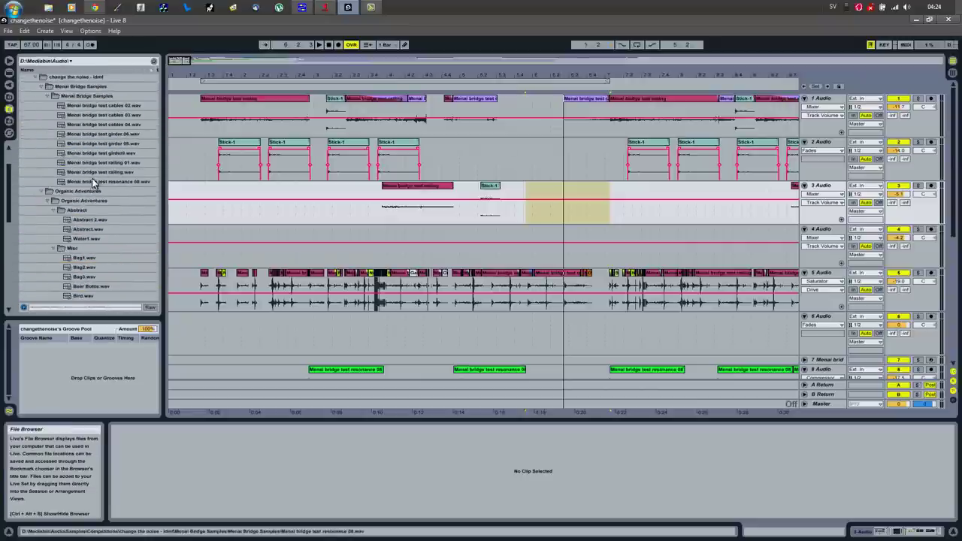
{"action": "left_click", "coordinate": [93, 181]}
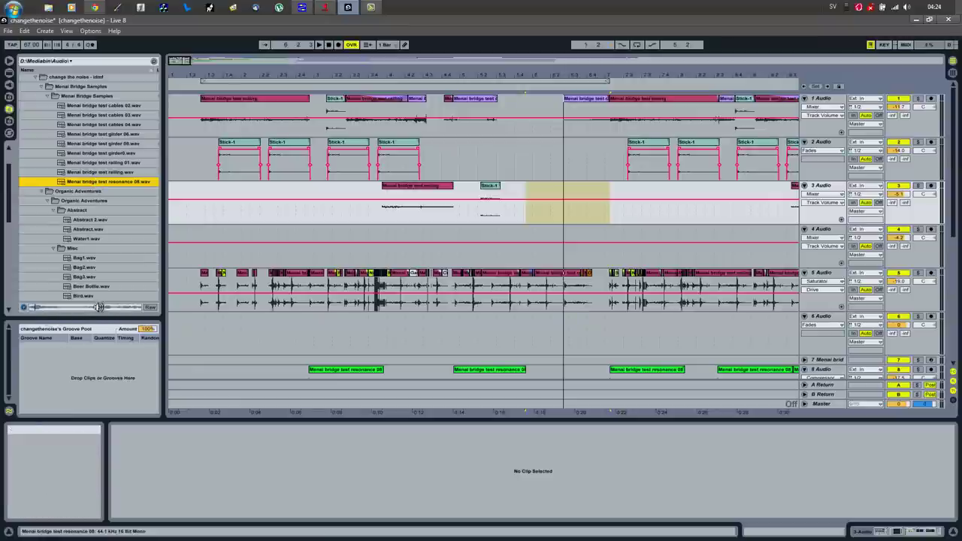
{"action": "left_click", "coordinate": [95, 172]}
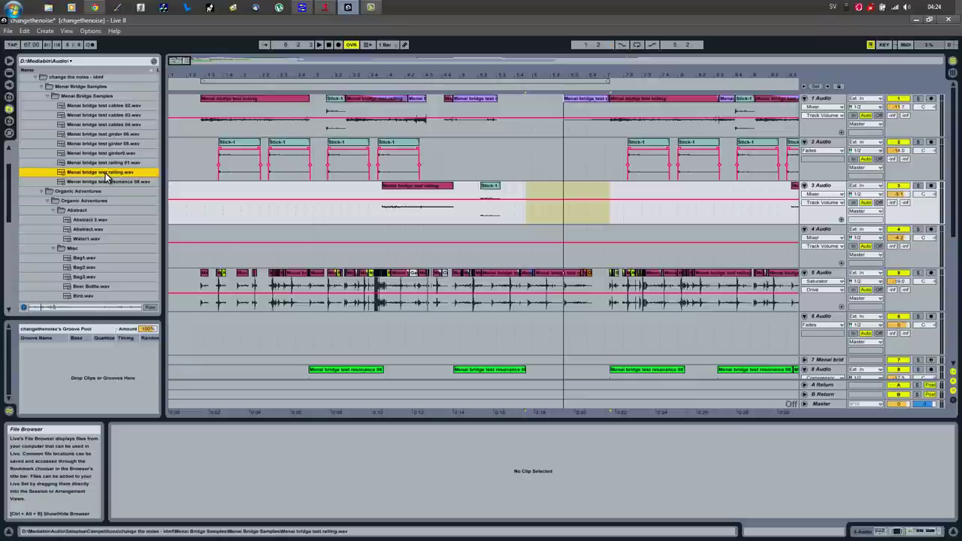
Insert a MIDI track below track 3 and load it with a Sampler containing Menai bridge test railing.wav
{"action": "key", "text": "ctrl+shift+t"}
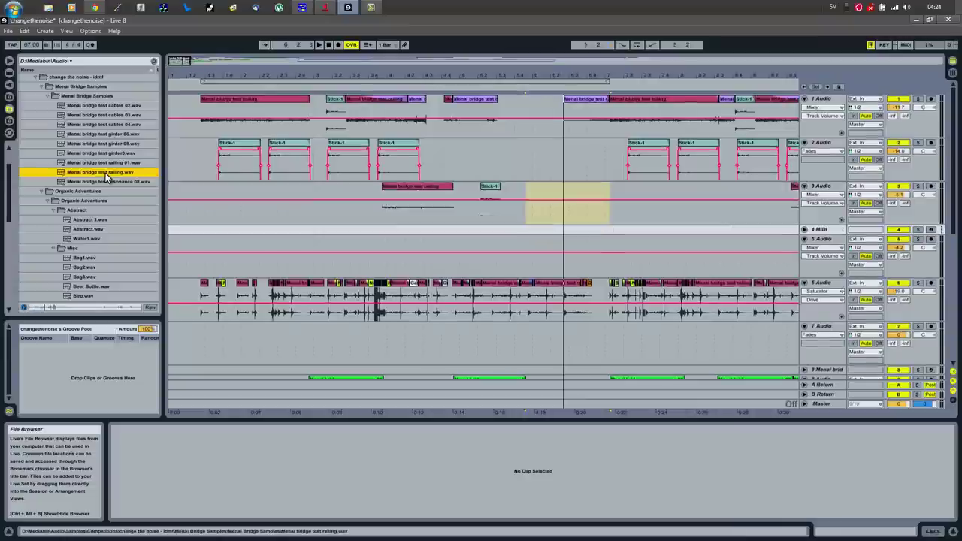
{"action": "left_click", "coordinate": [9, 73]}
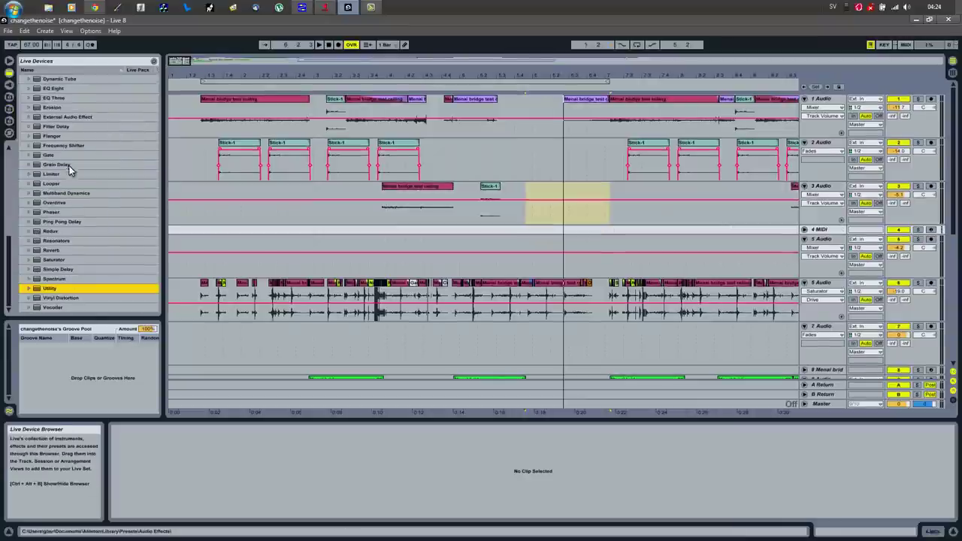
{"action": "scroll", "coordinate": [73, 209], "scroll_direction": "up", "scroll_amount": 5}
{"action": "scroll", "coordinate": [72, 211], "scroll_direction": "up", "scroll_amount": 5}
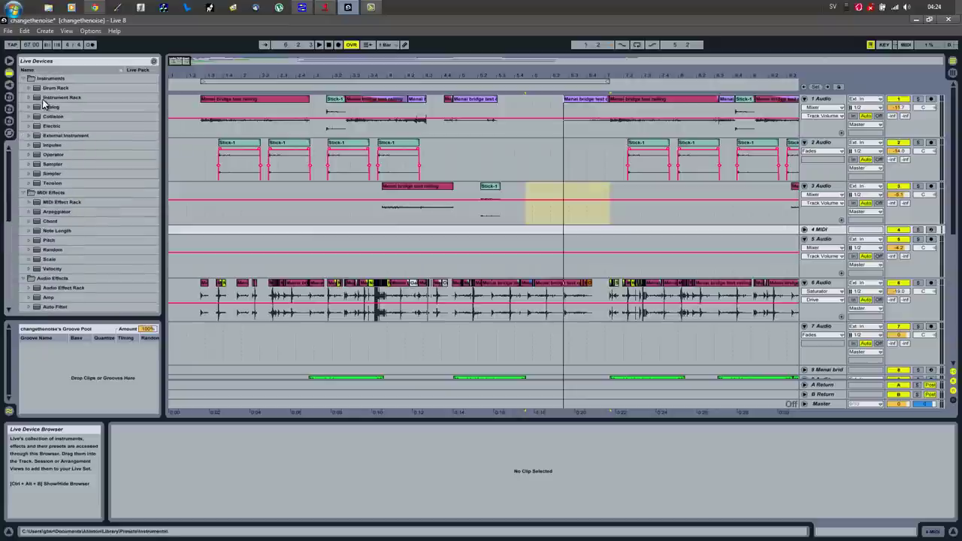
{"action": "left_click_drag", "start_coordinate": [42, 167], "coordinate": [533, 236]}
{"action": "left_click", "coordinate": [9, 111]}
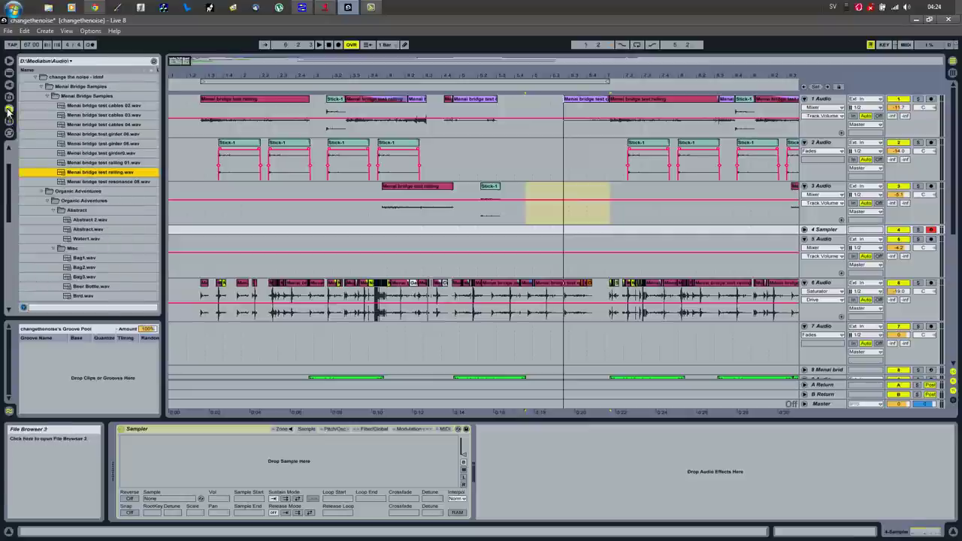
{"action": "left_click_drag", "start_coordinate": [74, 173], "coordinate": [277, 475]}
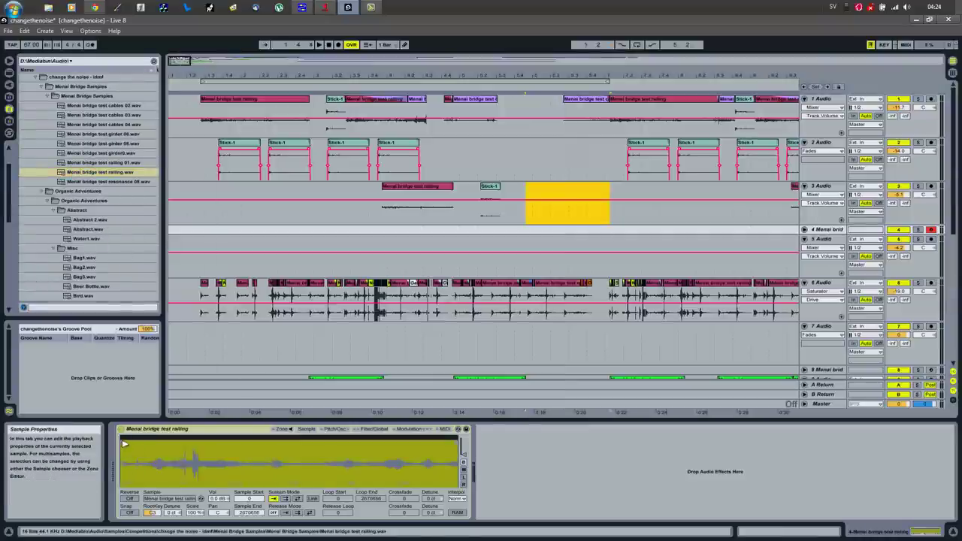
Trim the Sampler's railing sample to a short region starting at about 569740 and set a back-and-forth sustain loop around it
{"action": "left_click_drag", "start_coordinate": [125, 443], "coordinate": [196, 448]}
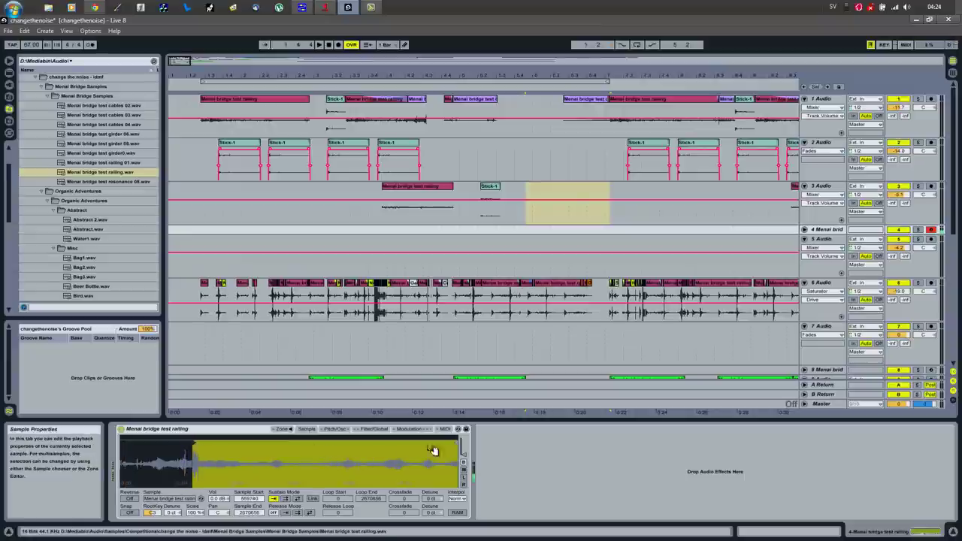
{"action": "mouse_move", "coordinate": [455, 444]}
{"action": "left_mouse_down"}
{"action": "mouse_move", "coordinate": [196, 449]}
{"action": "mouse_move", "coordinate": [207, 453]}
{"action": "left_mouse_up"}
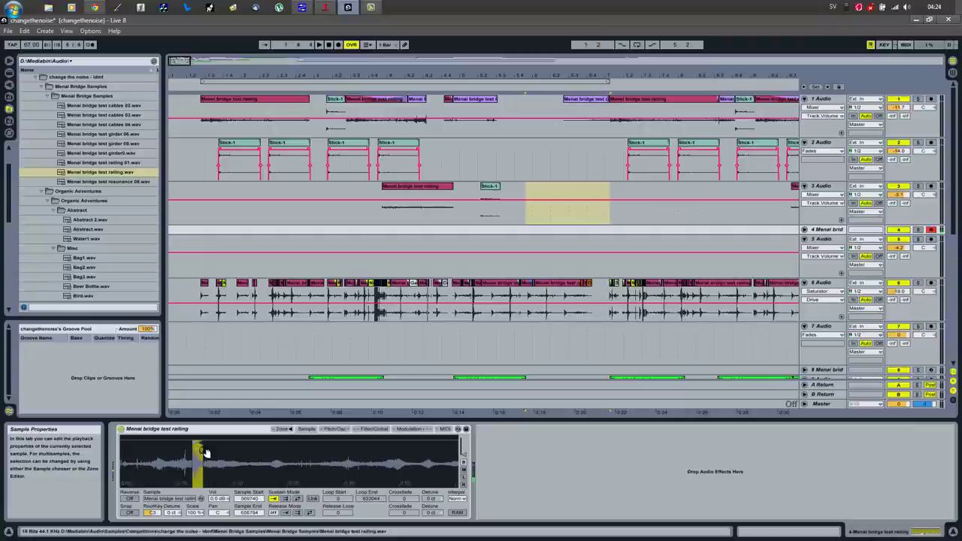
{"action": "left_click", "coordinate": [286, 499]}
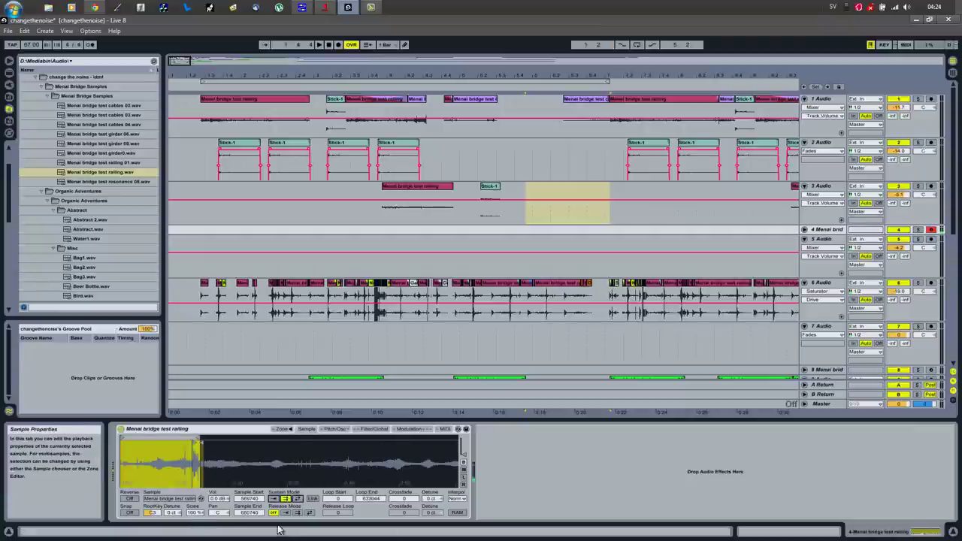
{"action": "left_click", "coordinate": [298, 499]}
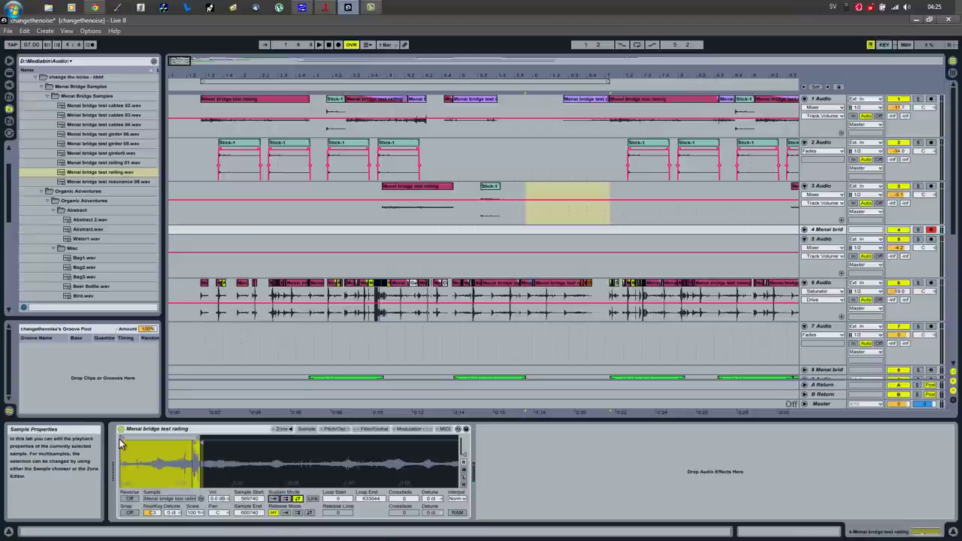
{"action": "left_click_drag", "start_coordinate": [121, 439], "coordinate": [204, 441]}
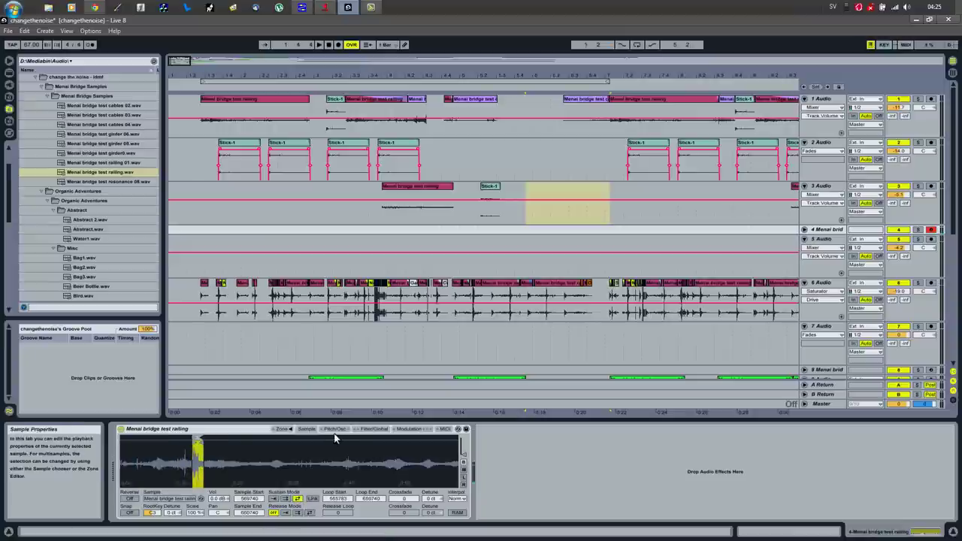
Enable the Sampler's filter and set its frequency to about 784 Hz with a resonance of about 5.63
{"action": "left_click", "coordinate": [372, 429]}
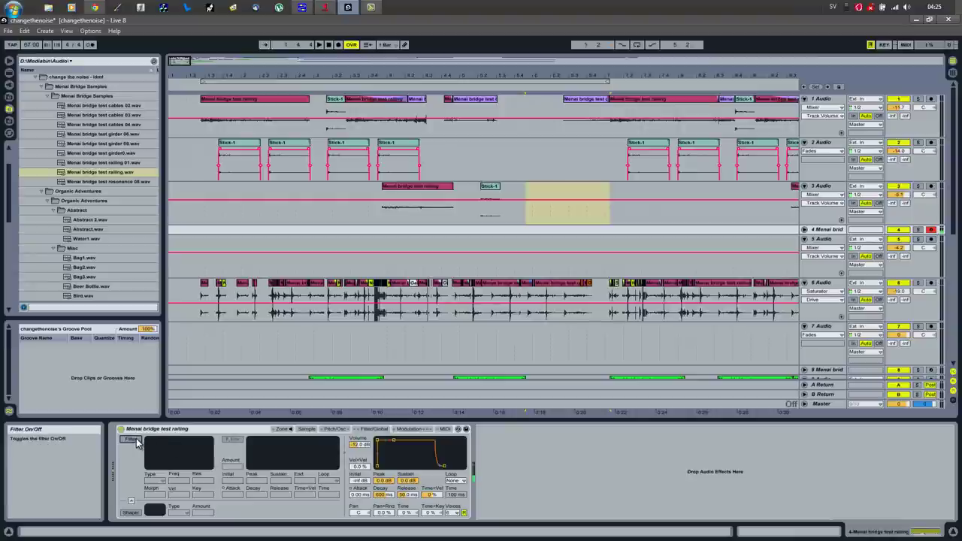
{"action": "left_click_drag", "start_coordinate": [211, 460], "coordinate": [179, 448]}
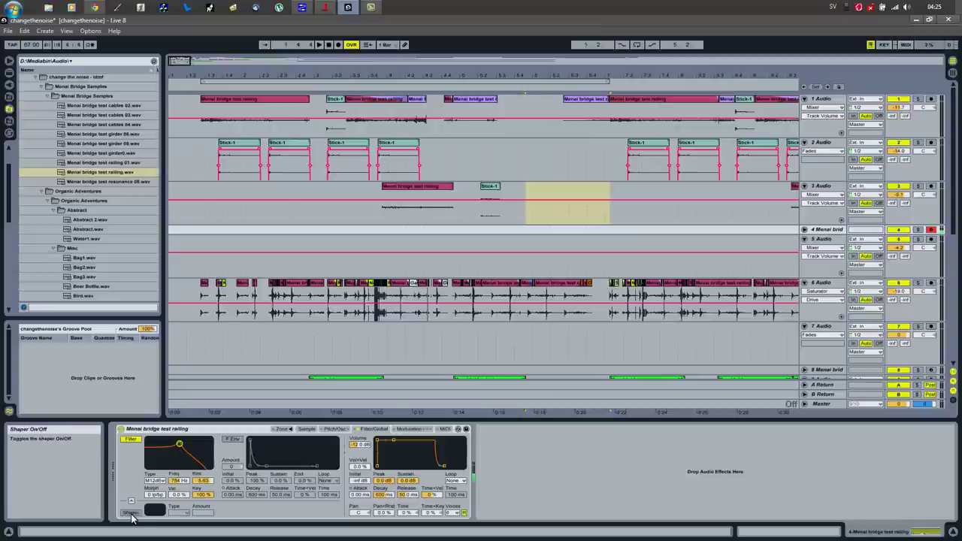
Enable the Sampler's shaper, set its type to Hard and raise its amount
{"action": "left_click", "coordinate": [131, 513]}
{"action": "left_click", "coordinate": [179, 512]}
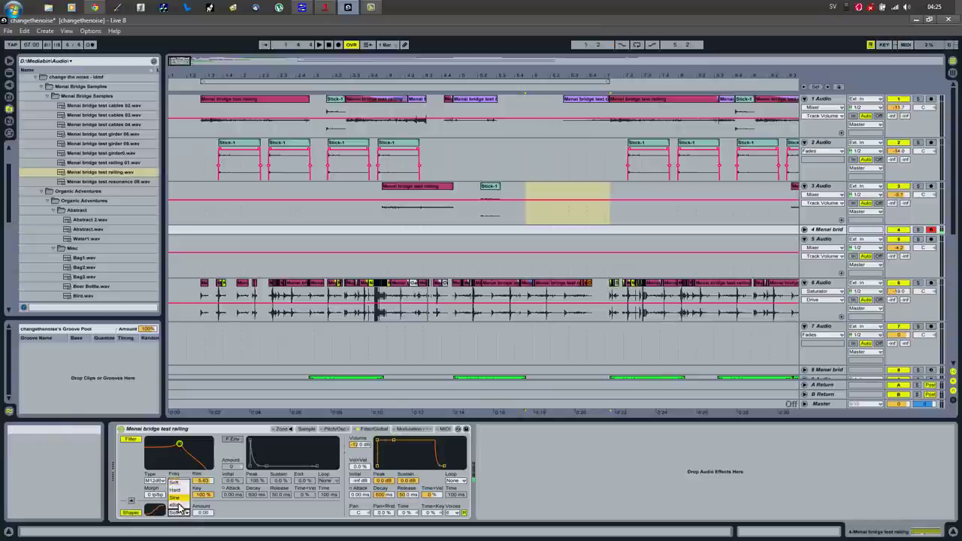
{"action": "left_click", "coordinate": [179, 494]}
{"action": "left_click", "coordinate": [200, 515]}
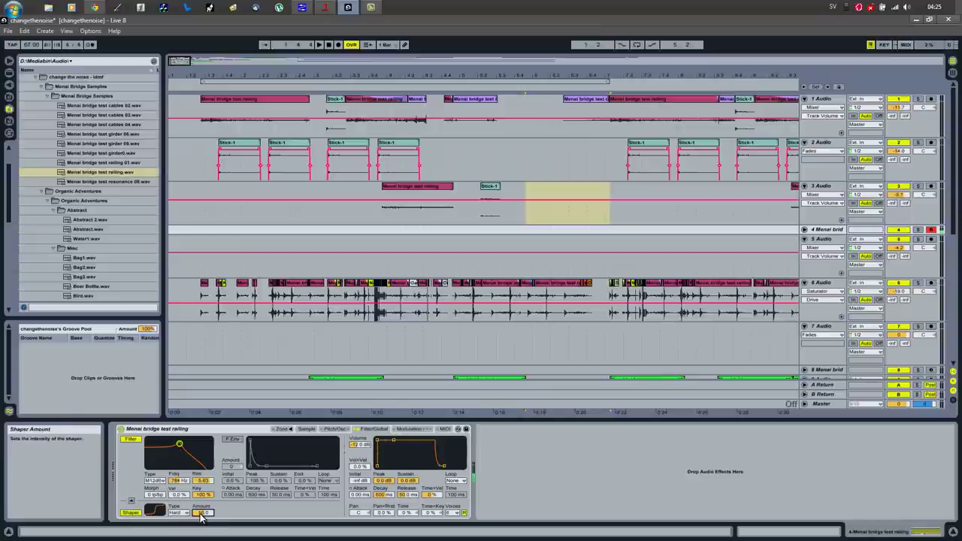
{"action": "left_click_drag", "start_coordinate": [200, 517], "coordinate": [200, 516]}
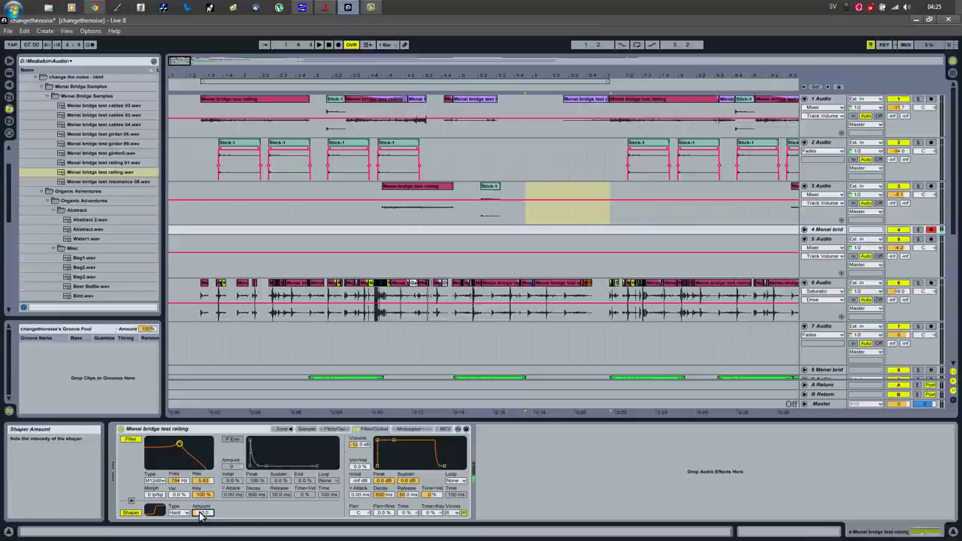
Enable the Sampler's modulation oscillator with coarse 4, volume about -19 dB and volume velocity modulation about 26 %
{"action": "left_click", "coordinate": [336, 429]}
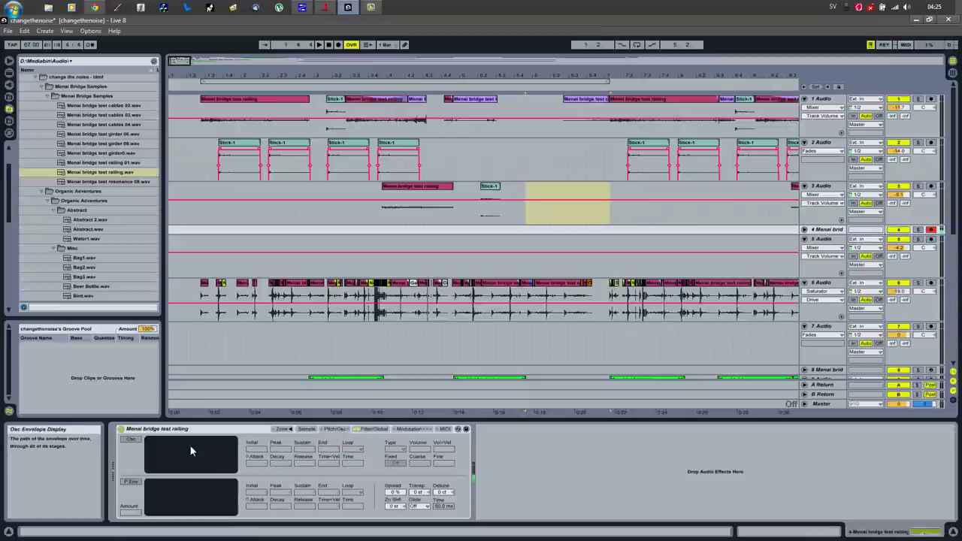
{"action": "left_click", "coordinate": [131, 439]}
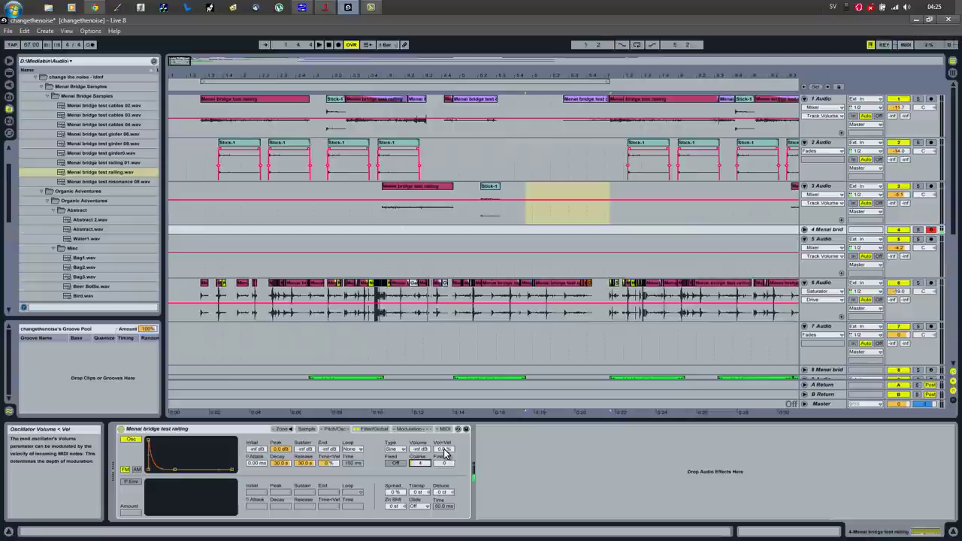
{"action": "left_click_drag", "start_coordinate": [444, 450], "coordinate": [422, 443]}
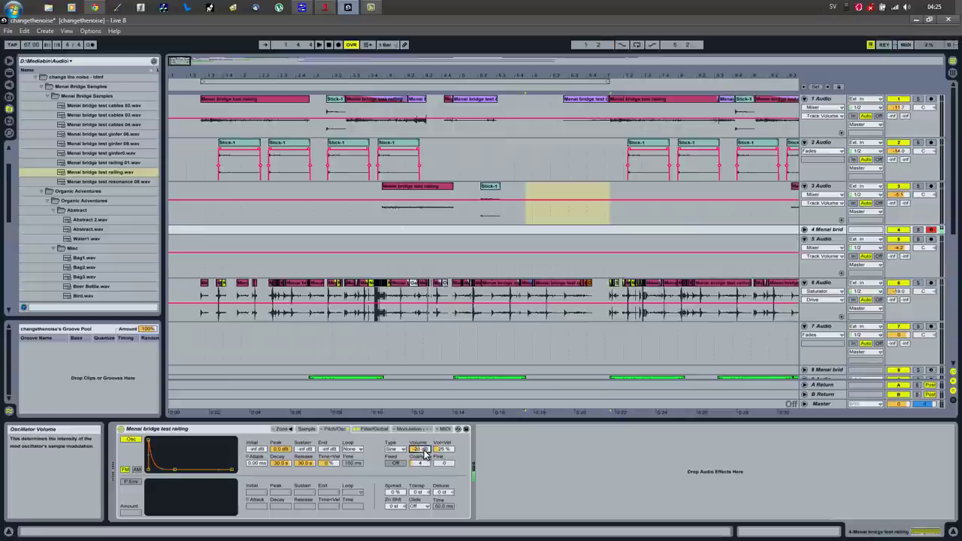
{"action": "left_click_drag", "start_coordinate": [425, 454], "coordinate": [426, 456]}
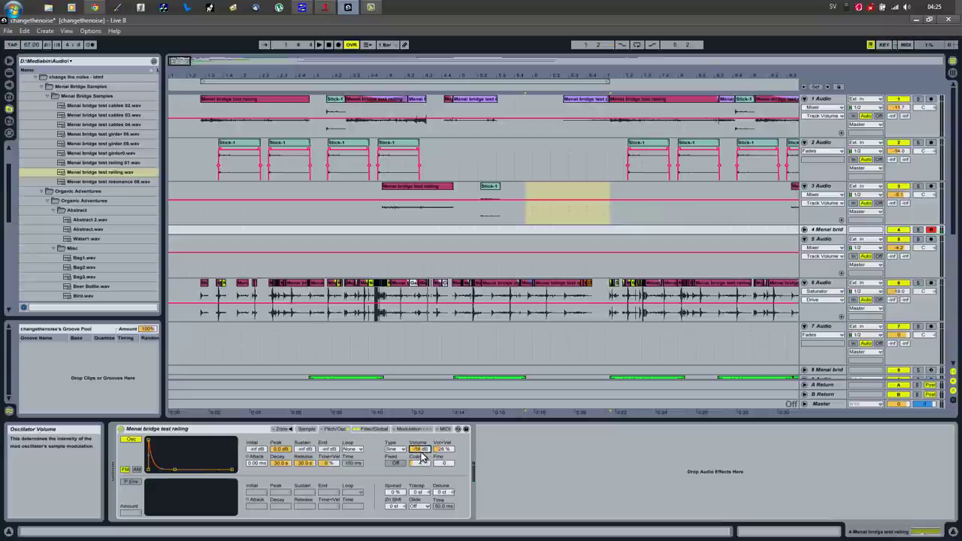
{"action": "left_click_drag", "start_coordinate": [422, 457], "coordinate": [422, 457]}
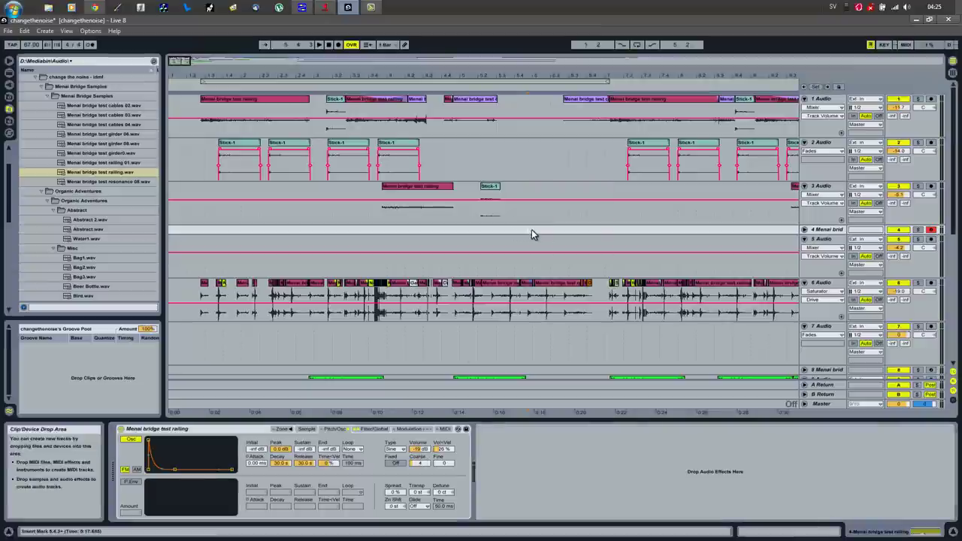
Create a one-bar MIDI clip in track 4's scene 7 slot and draw a C4 note spanning nearly the whole bar
{"action": "key", "text": "Tab"}
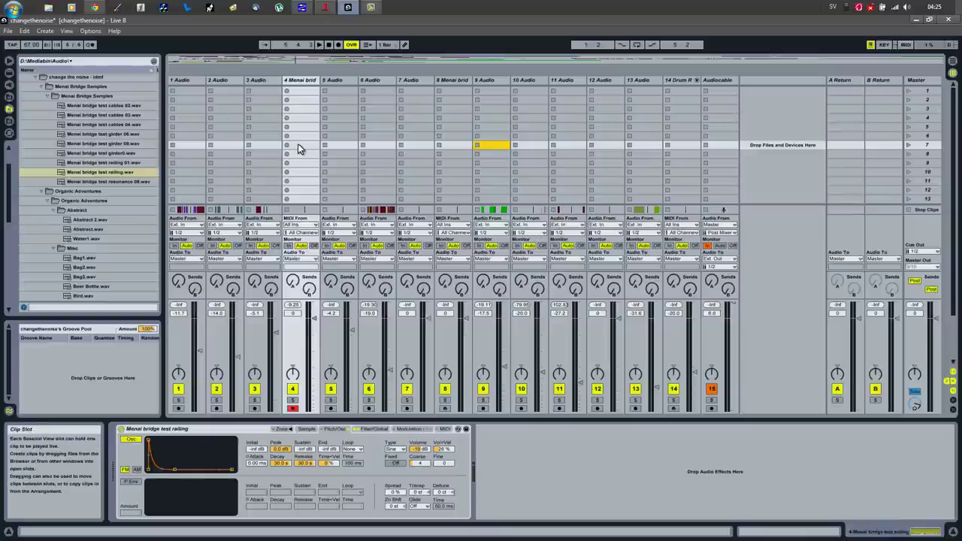
{"action": "double_click", "coordinate": [298, 145]}
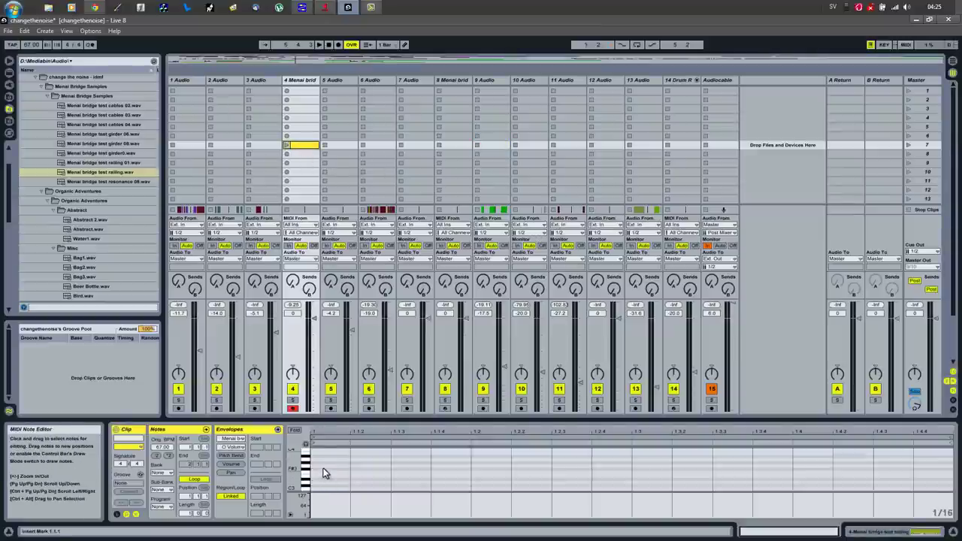
{"action": "key", "text": "b"}
{"action": "left_click", "coordinate": [322, 443]}
{"action": "key", "text": "b"}
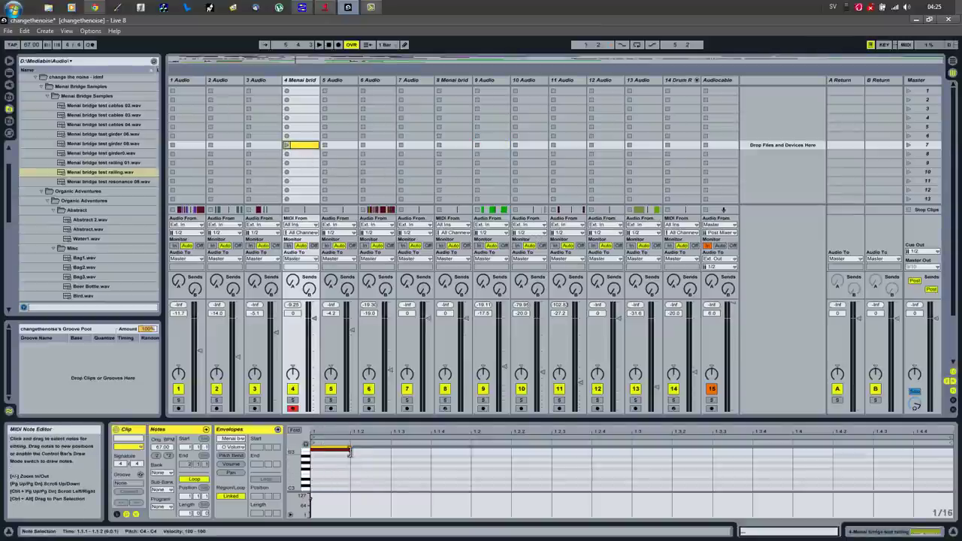
{"action": "left_click_drag", "start_coordinate": [353, 446], "coordinate": [904, 460]}
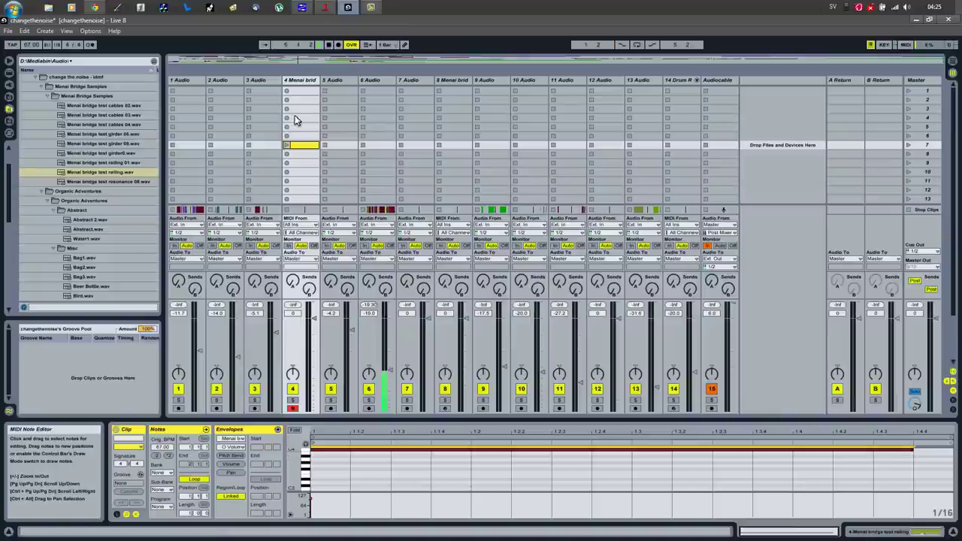
Audition the track 4 session clip and show the Sampler's oscillator volume automation on that track in the arrangement
{"action": "left_click", "coordinate": [287, 145]}
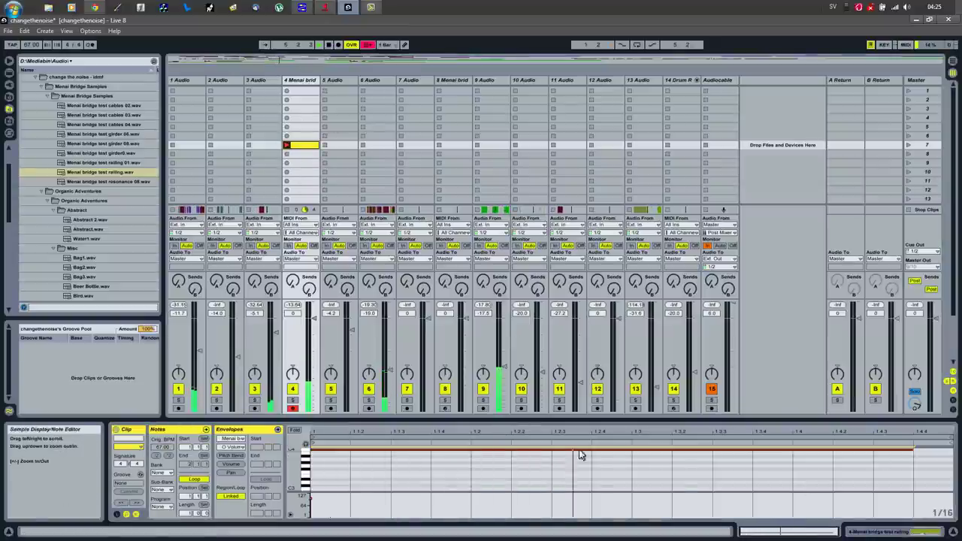
{"action": "key", "text": "shift+Tab"}
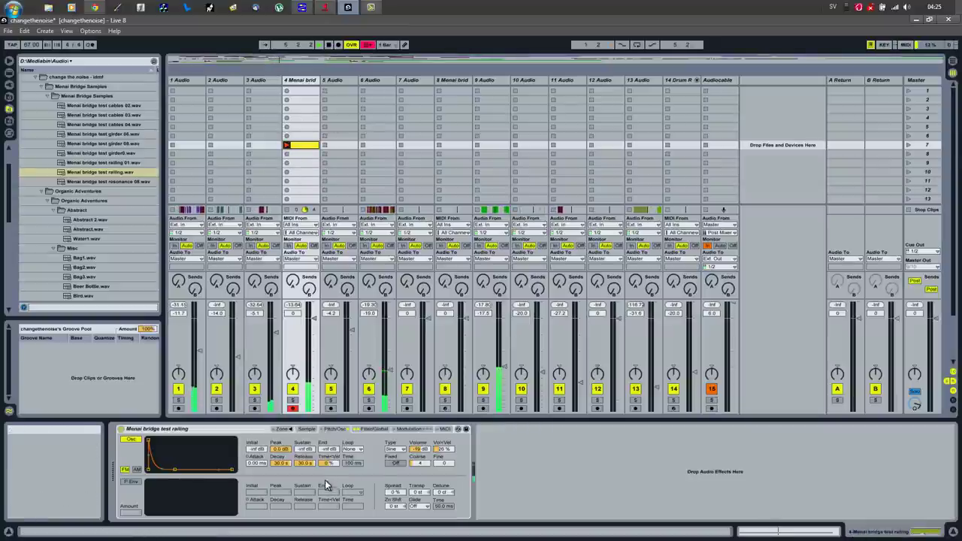
{"action": "right_click", "coordinate": [418, 449]}
{"action": "left_click", "coordinate": [446, 453]}
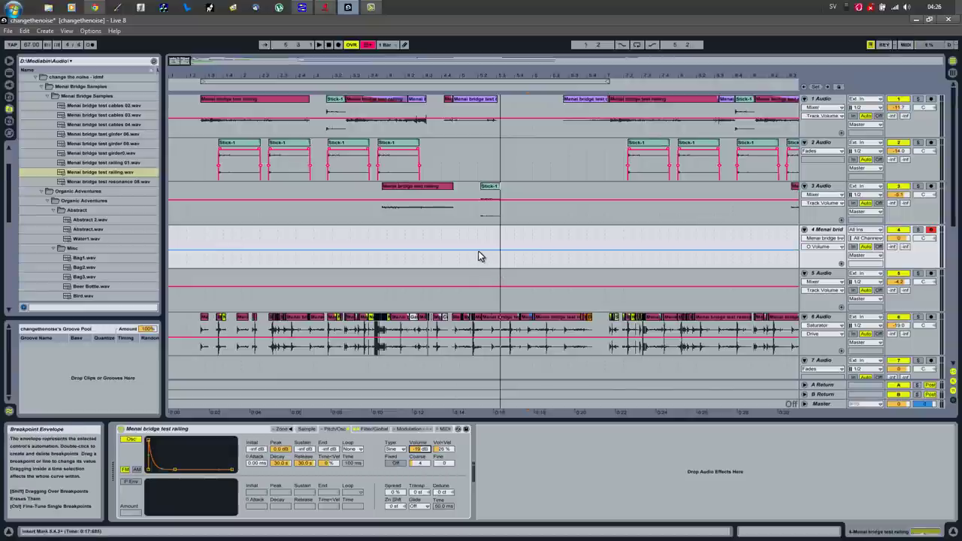
{"action": "key", "text": "space"}
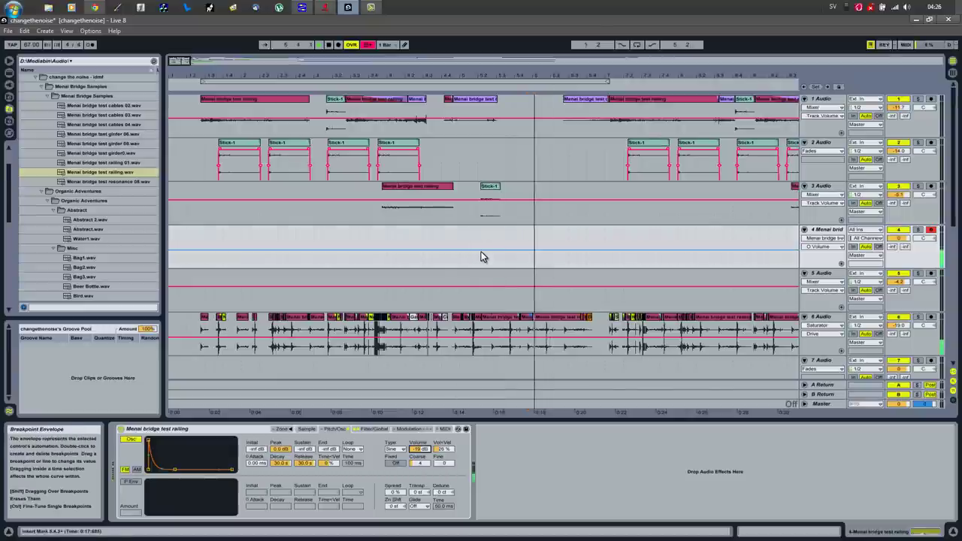
{"action": "key", "text": "space"}
Transfer the session clip onto track 4 in the arrangement just before bar 6 and play that passage
{"action": "key", "text": "Tab"}
{"action": "key", "text": "Tab"}
{"action": "left_click_drag", "start_coordinate": [306, 148], "coordinate": [527, 246]}
{"action": "key", "text": "space"}
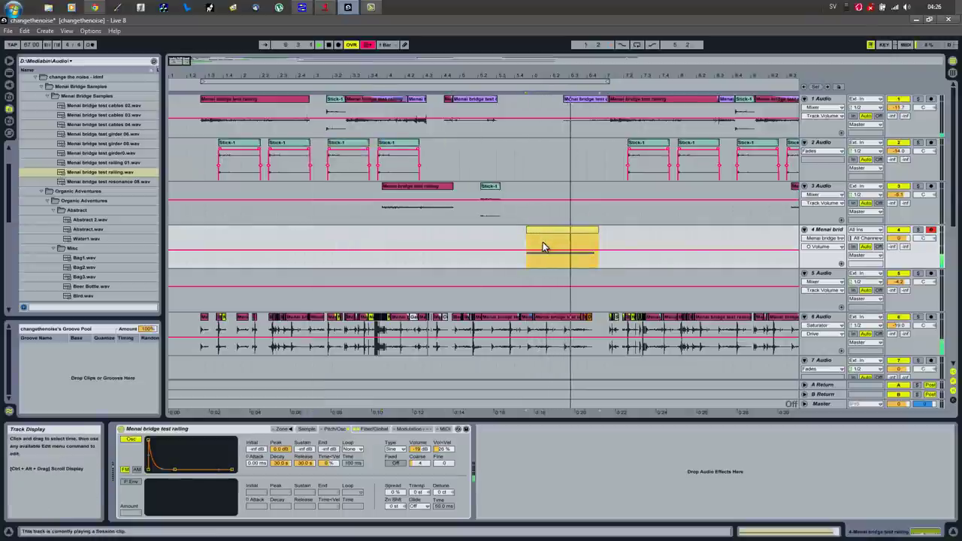
{"action": "key", "text": "space"}
Return playback to the arrangement and move track 4's MIDI clip to start about one beat before bar 7
{"action": "left_click", "coordinate": [475, 252]}
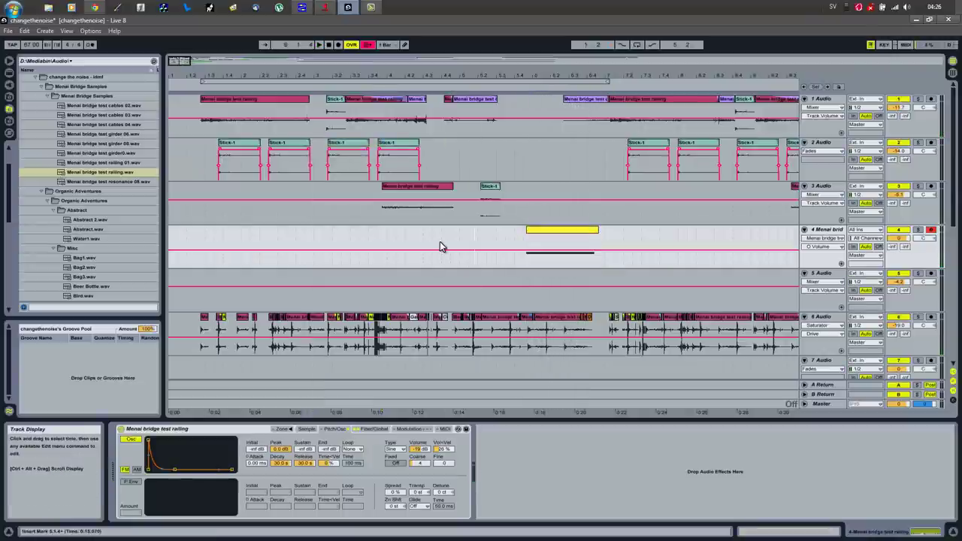
{"action": "key", "text": "space"}
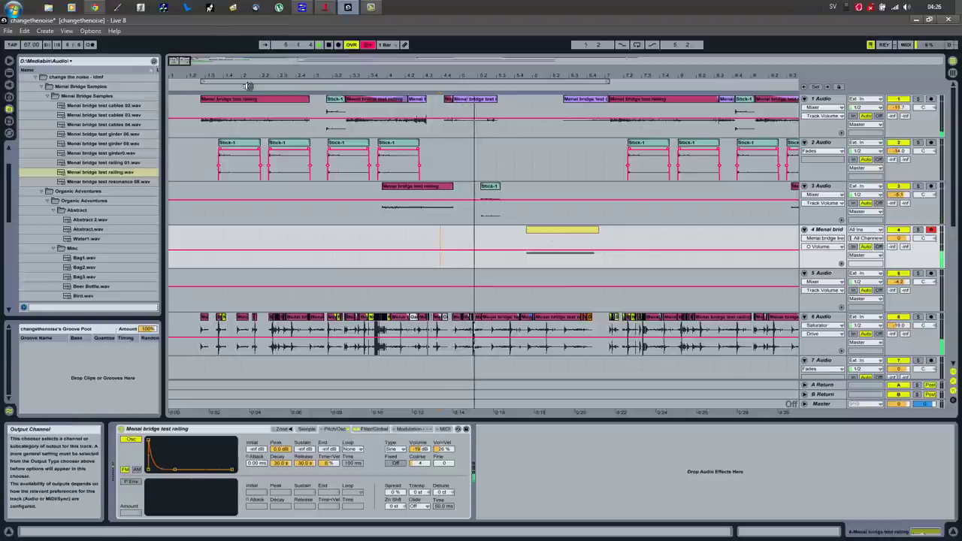
{"action": "left_click", "coordinate": [367, 46]}
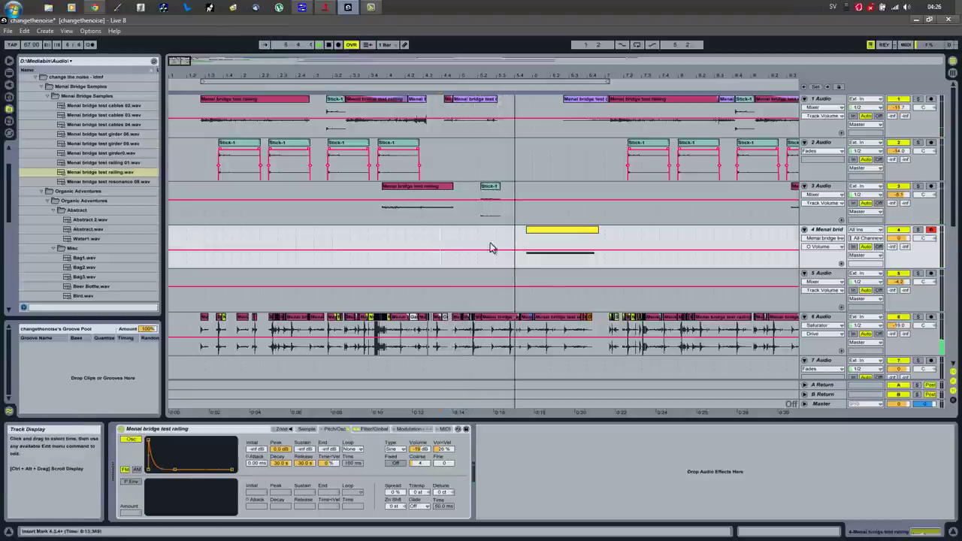
{"action": "left_click_drag", "start_coordinate": [572, 230], "coordinate": [631, 232]}
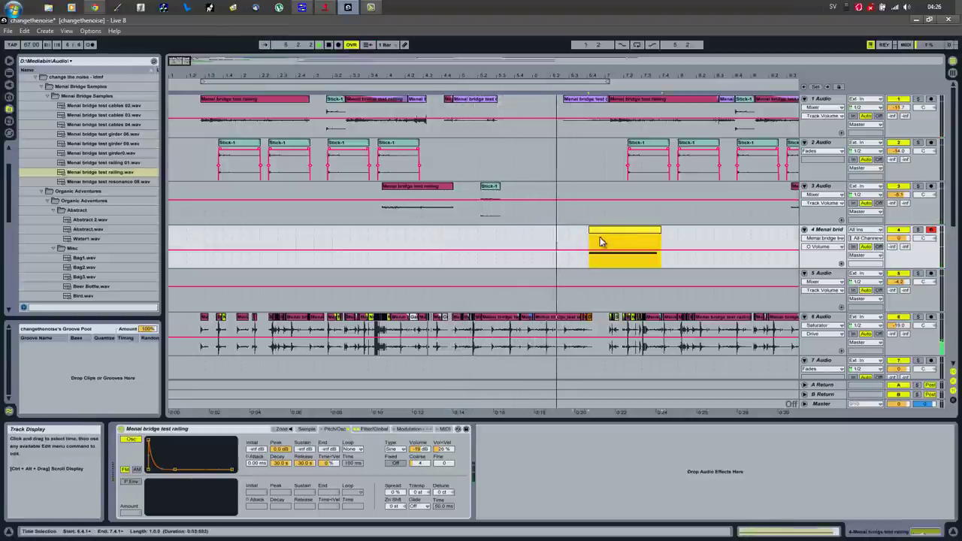